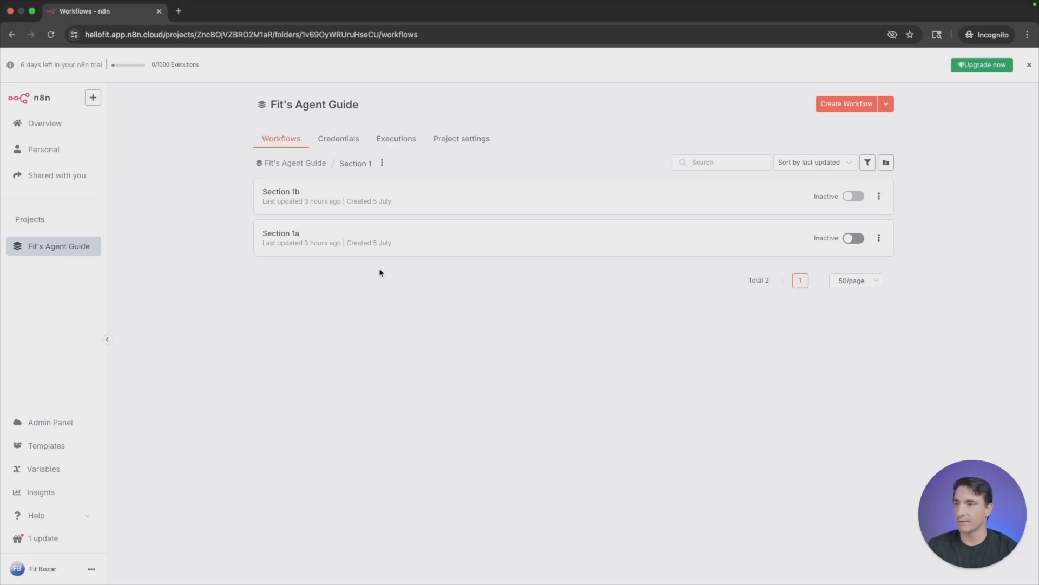
- Open the Section 1b workflow and rename it "New Lead Form"
left_click(485, 195)
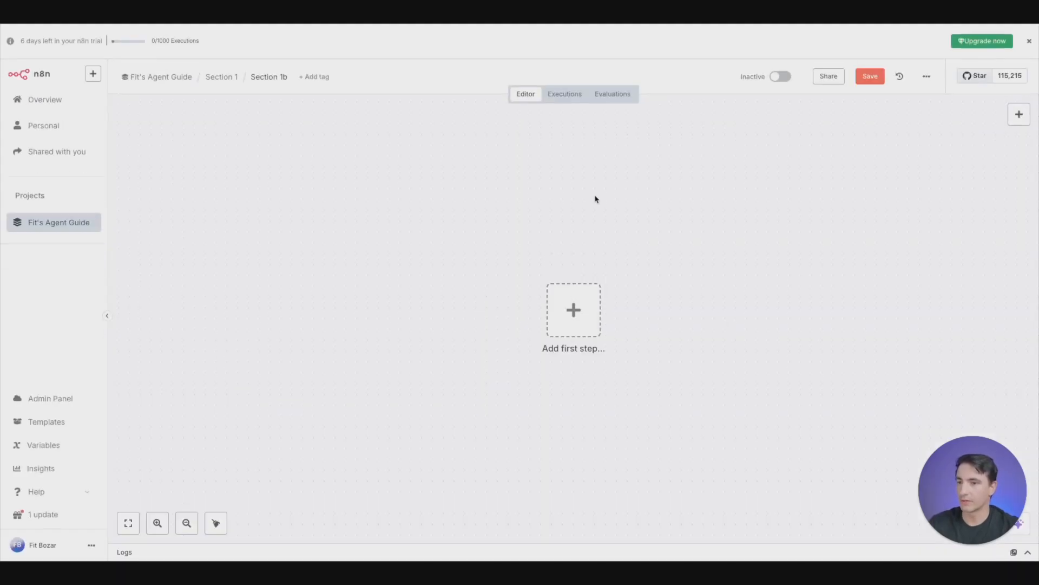
left_click(278, 78)
type("New LEad")
key("BackSpace")
key("BackSpace")
key("BackSpace")
type("ead Form")
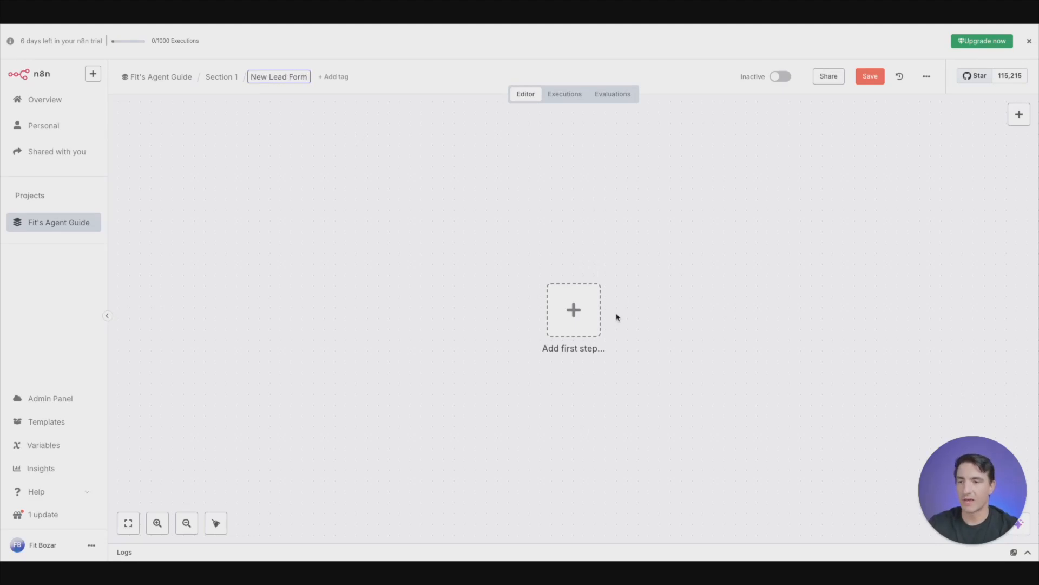
- Add an On form submission trigger as the first step and set its form title to "New Leads"
left_click(579, 341)
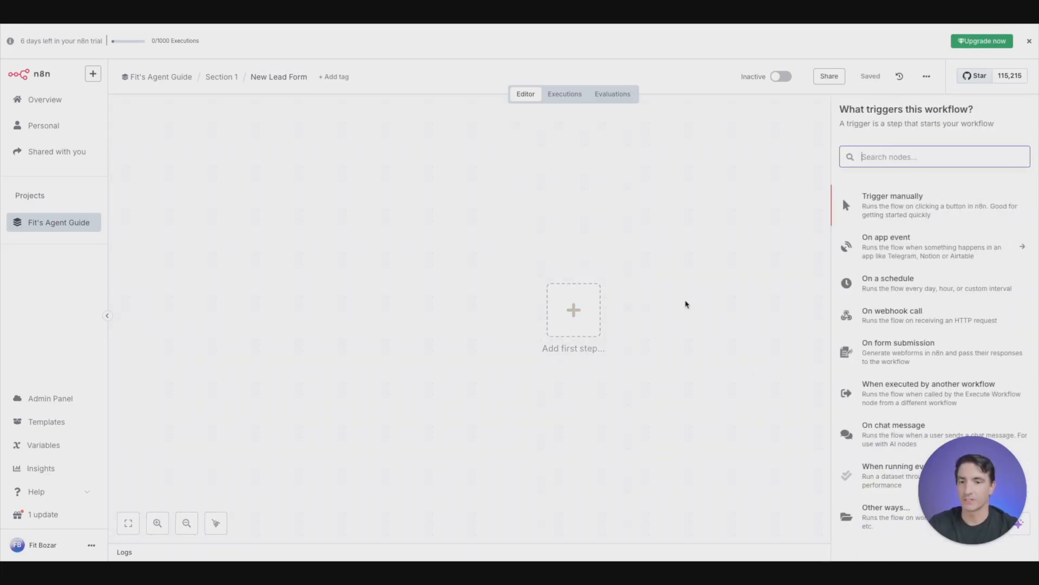
left_click(904, 363)
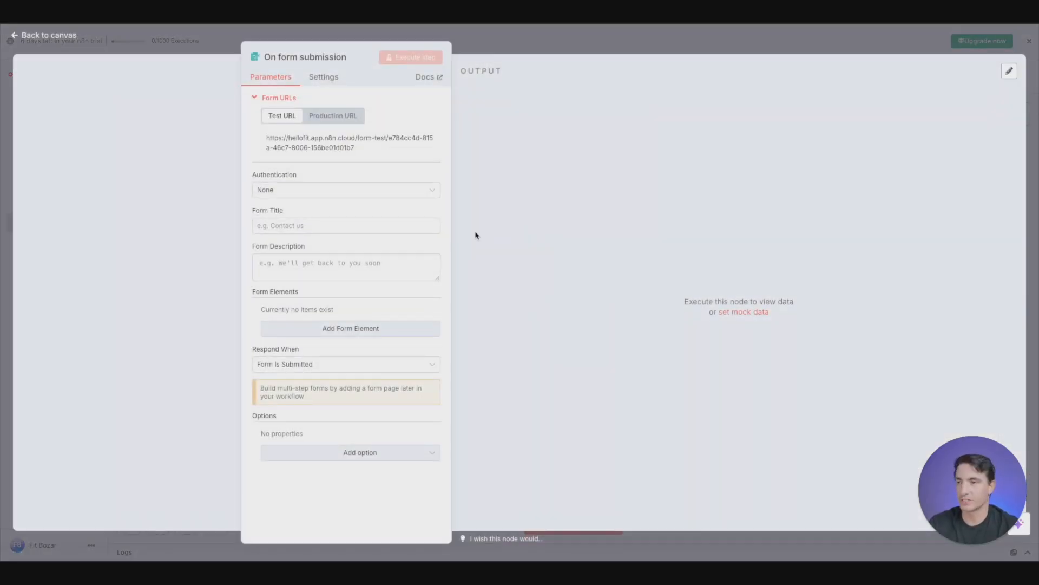
left_click(265, 101)
left_click(326, 169)
type("New ")
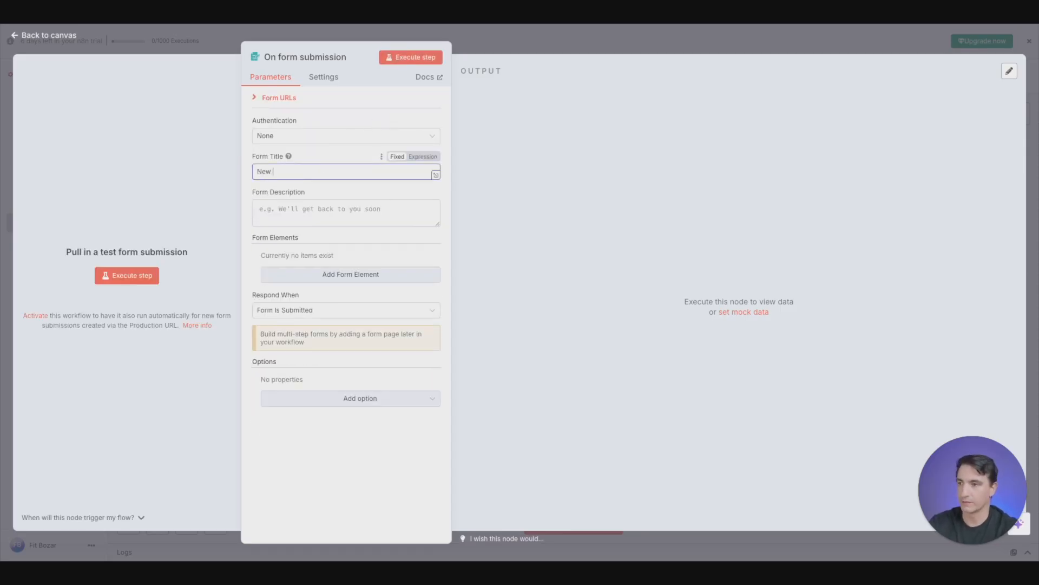
type("Leads")
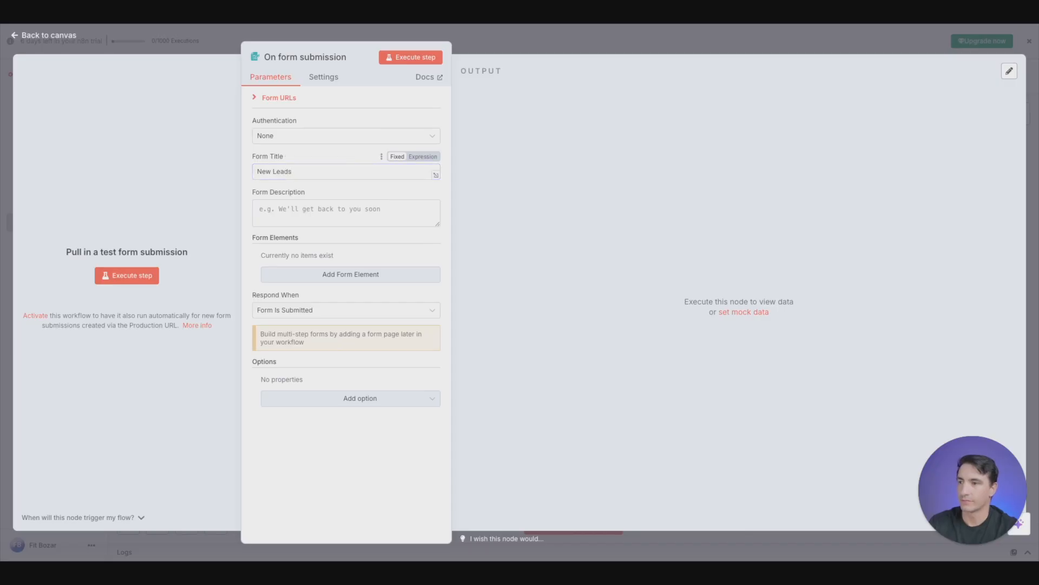
- Set the form description to "New Leads for" followed by the name of the marketing business
left_click(278, 207)
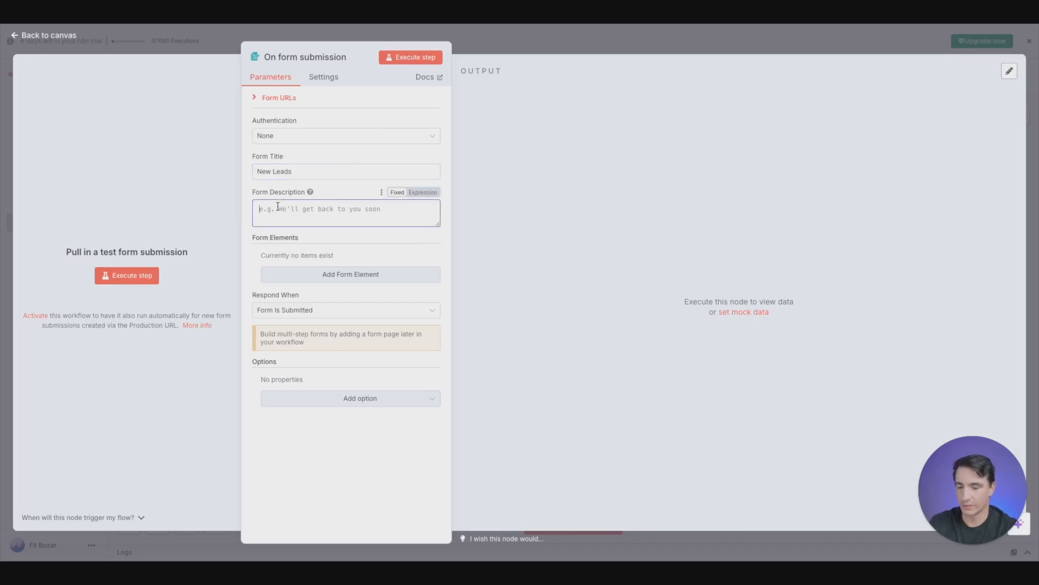
type("New ")
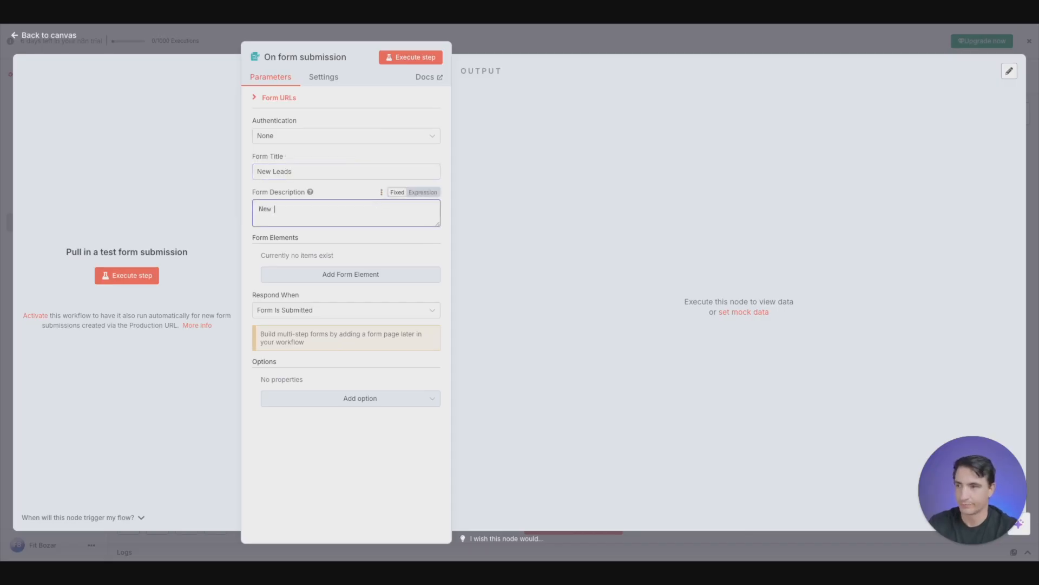
type("Lards for Fit Boza")
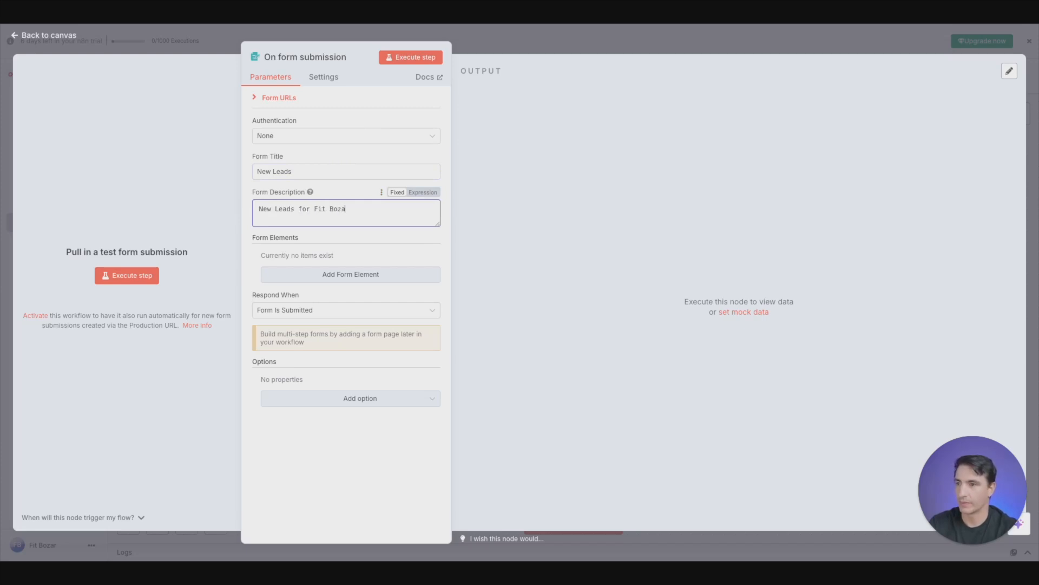
type("r Marketing")
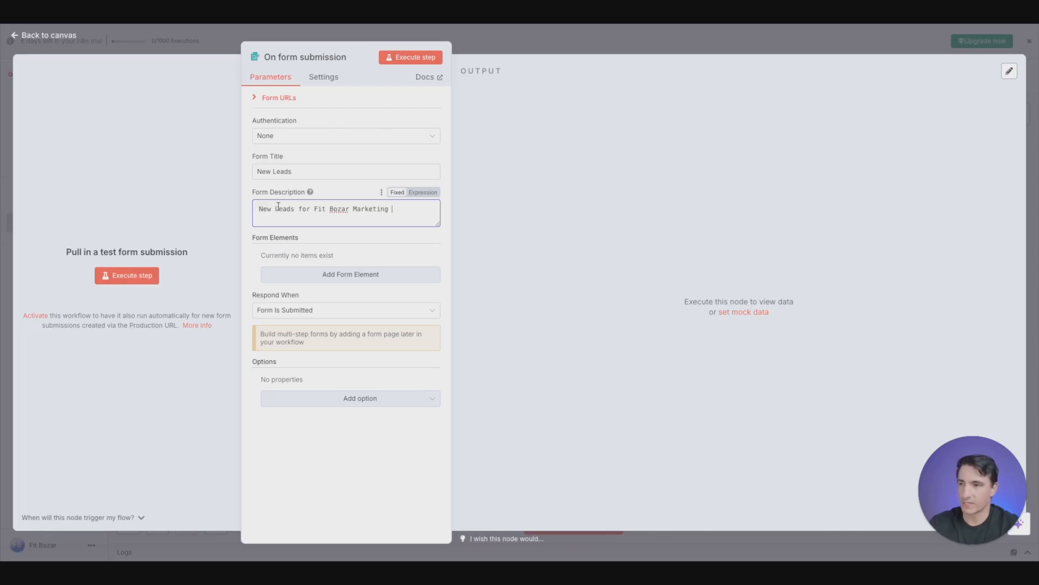
- Add a form element named "What is your name?" with the element type Text
left_click(357, 275)
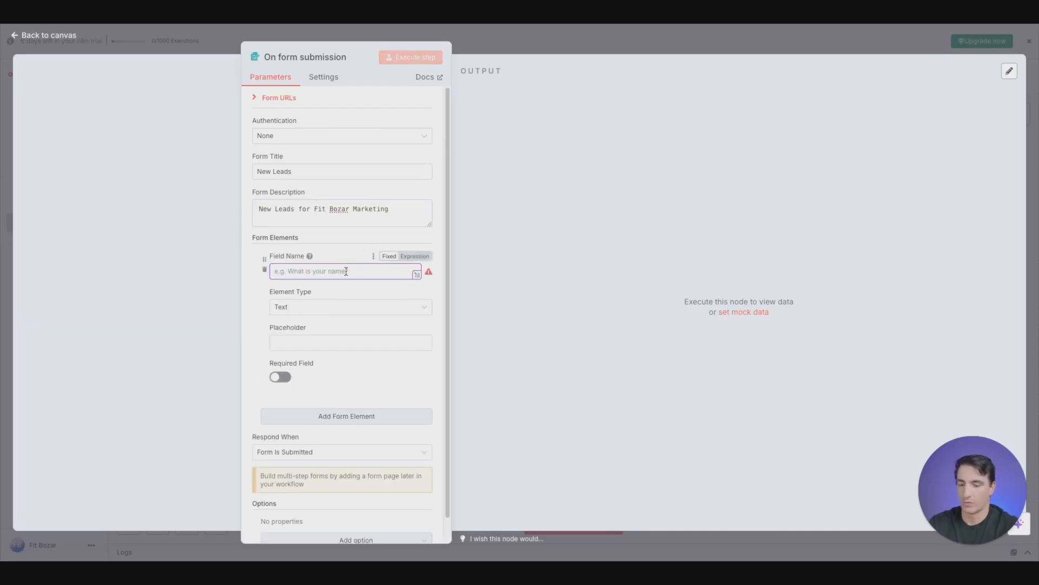
type("What is your ")
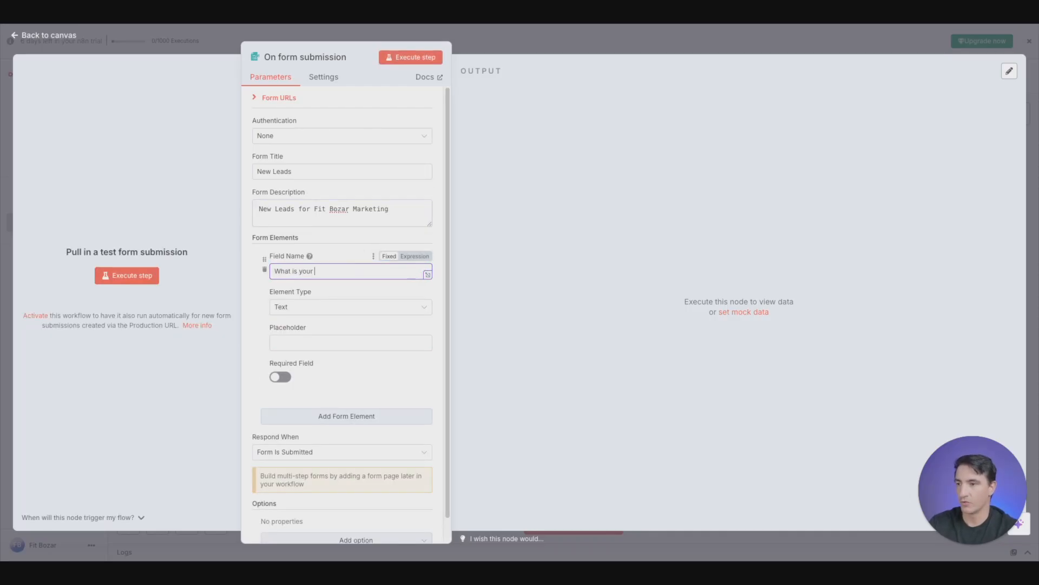
type("name?")
left_click(350, 308)
scroll(344, 412, "down", 1)
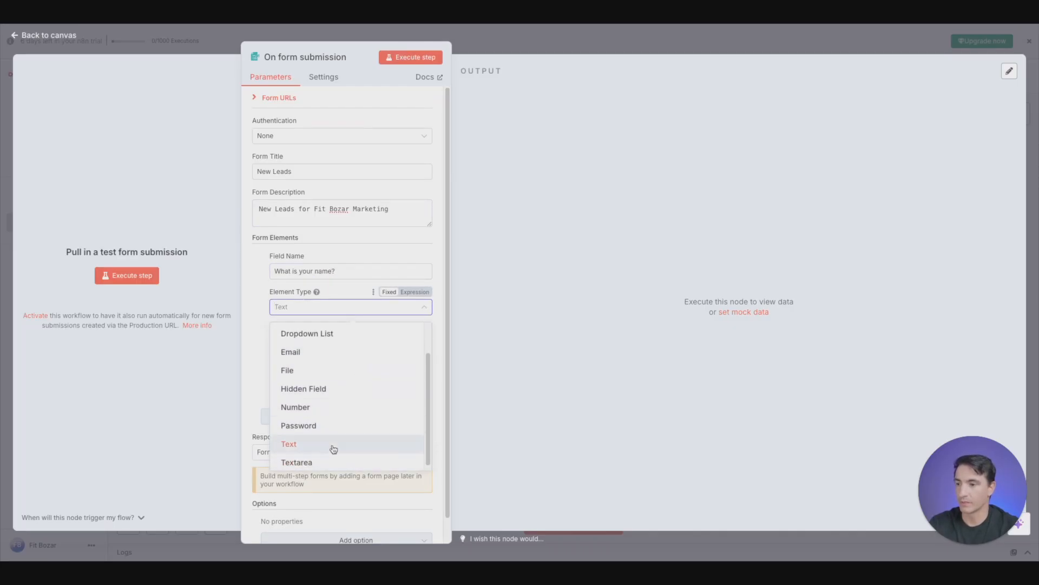
left_click(334, 444)
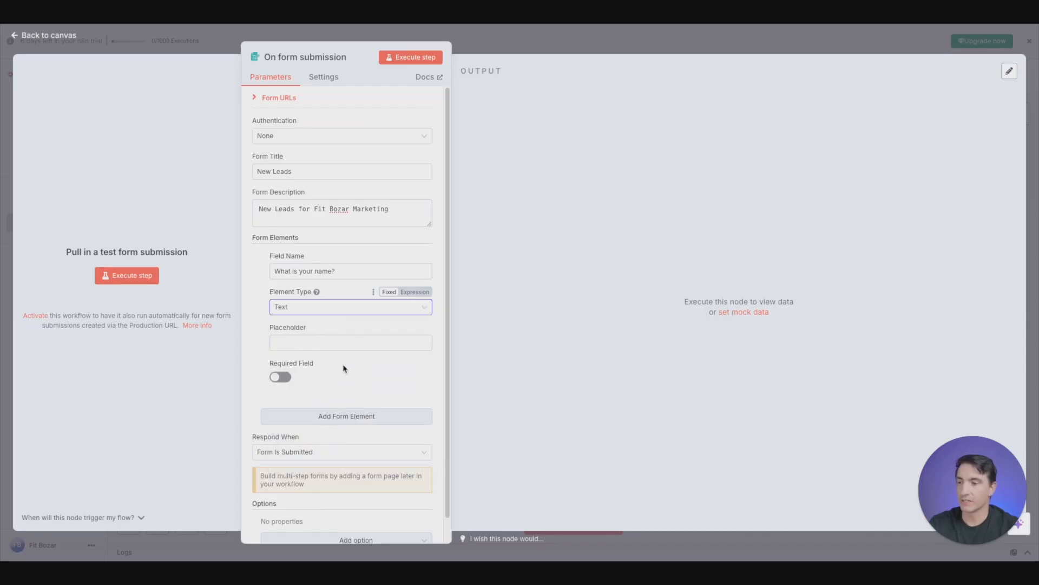
- Enter a sample full name as the name field's placeholder and make the field required
left_click(336, 342)
type("F")
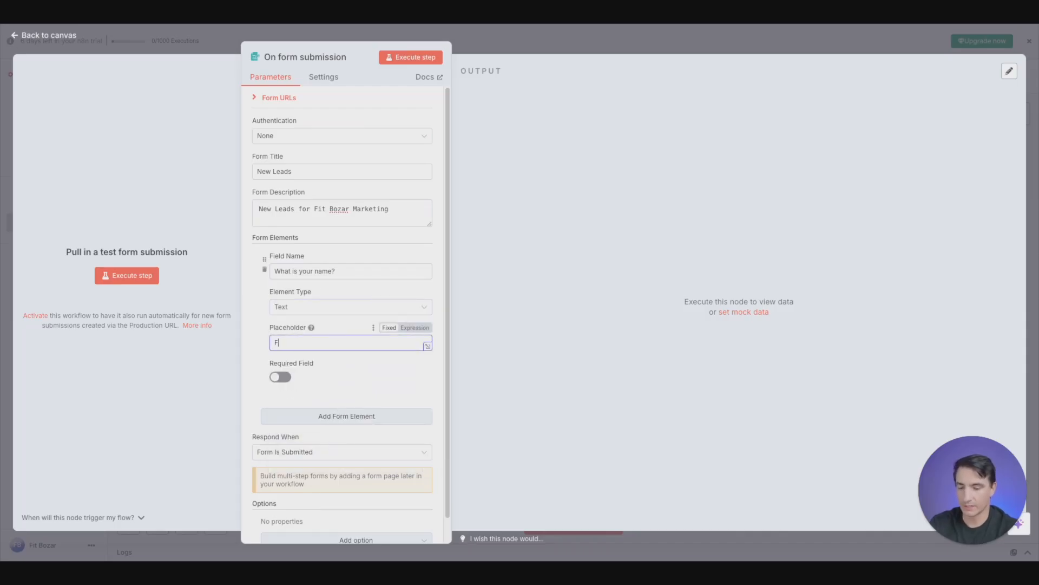
type("it Boz")
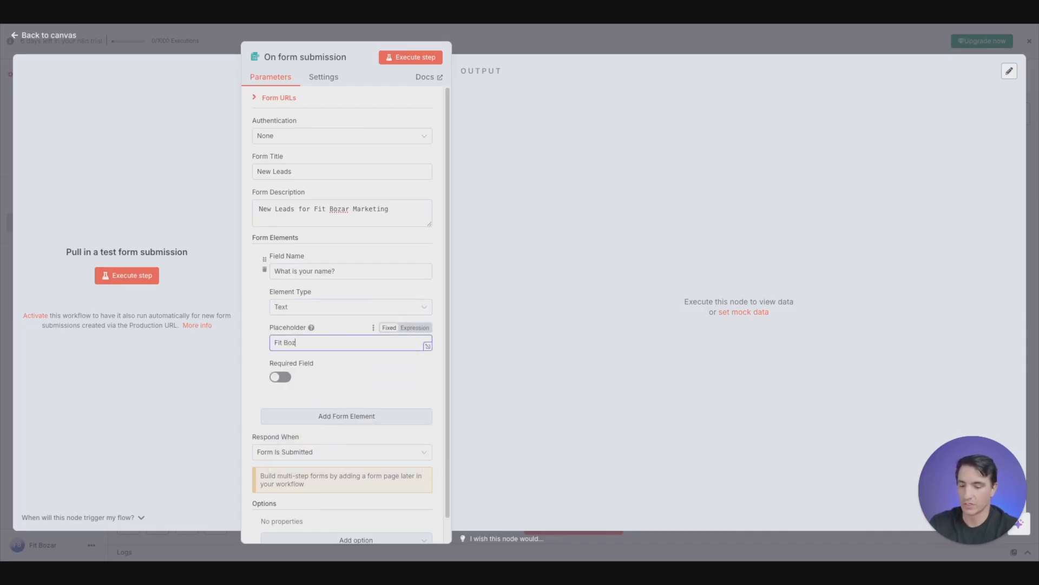
type("ar")
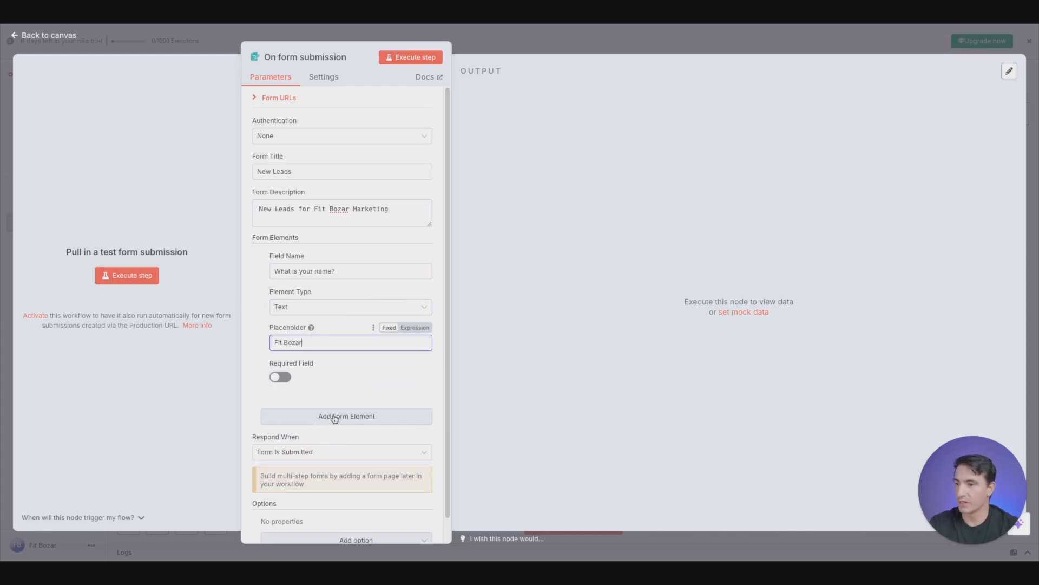
left_click(282, 377)
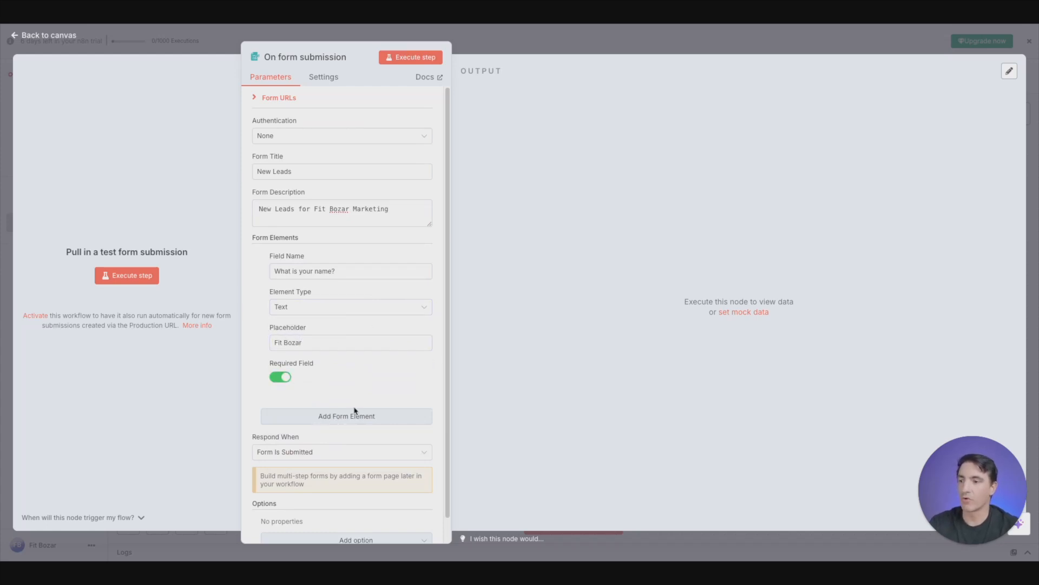
- Add a second form element named "What is your budget?" with the element type Dropdown List
left_click(354, 414)
scroll(353, 352, "down", 3)
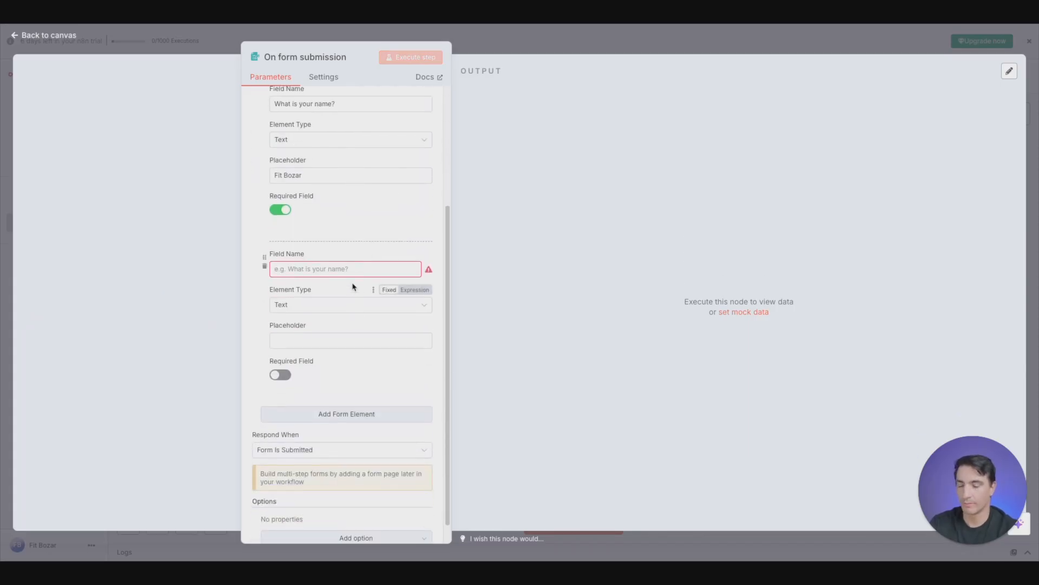
left_click(355, 269)
type("What is your ")
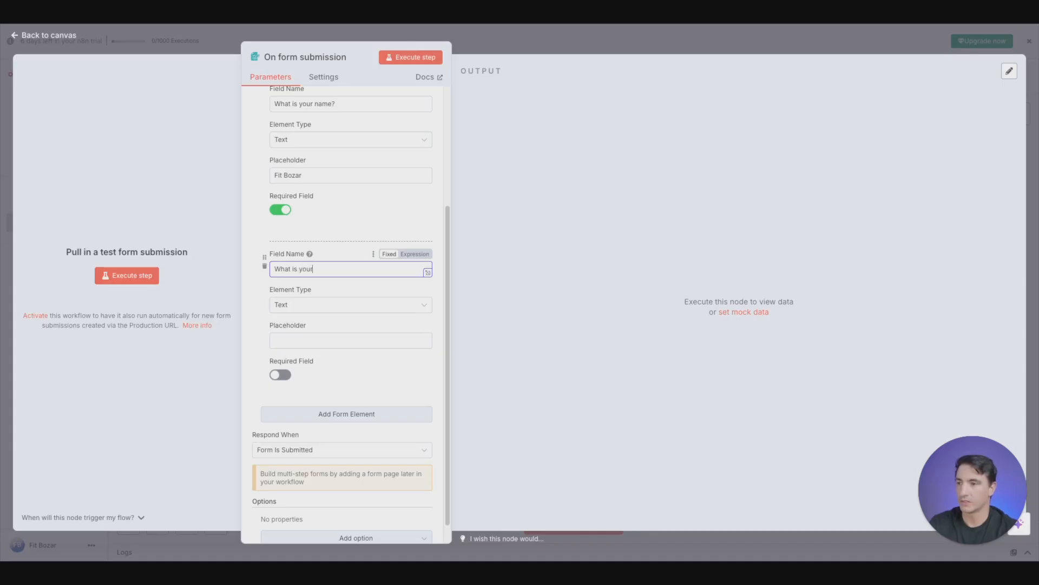
type("budget?")
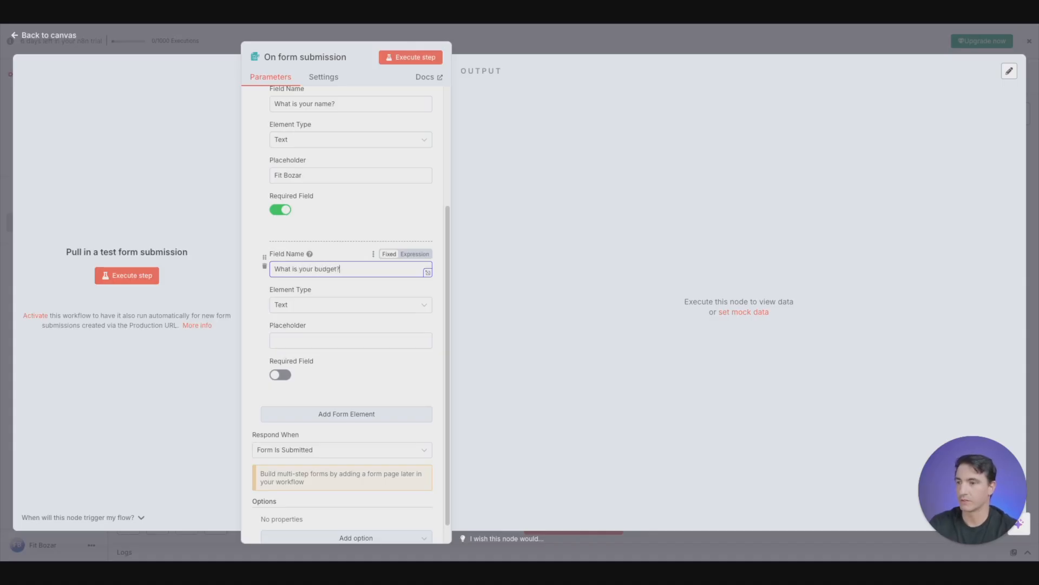
left_click(323, 306)
scroll(344, 390, "down", 1)
scroll(346, 394, "up", 1)
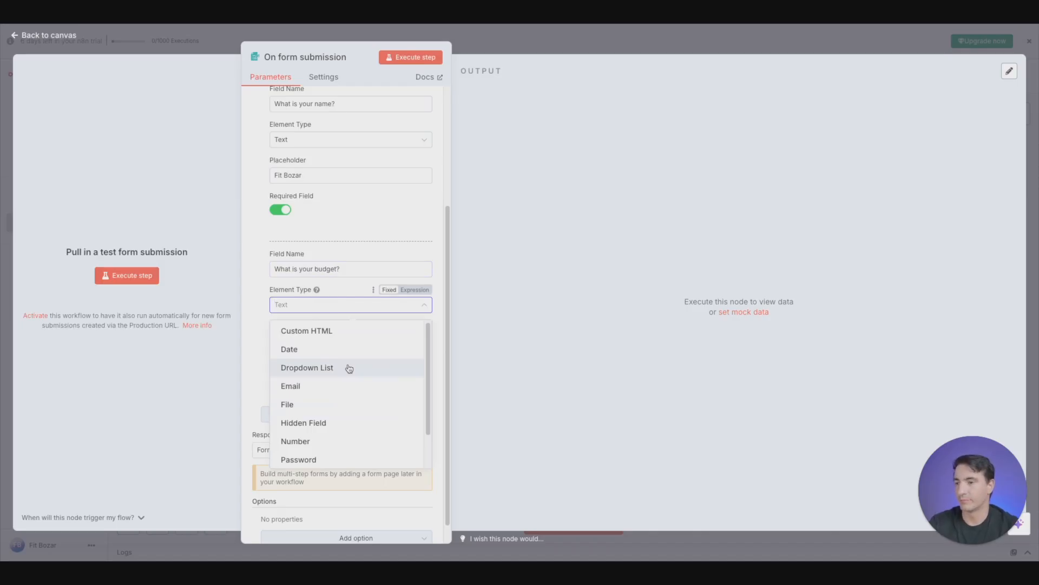
left_click(350, 368)
- Give the budget dropdown the options "Under 1000", "1000-5000" and "5000+", and make the field required
left_click(331, 360)
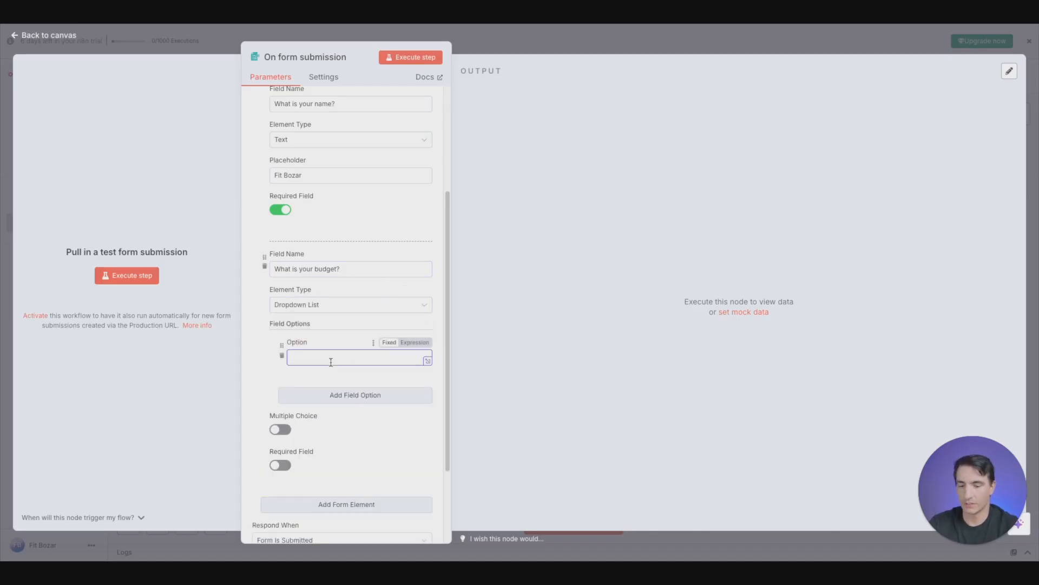
type("Under 1000")
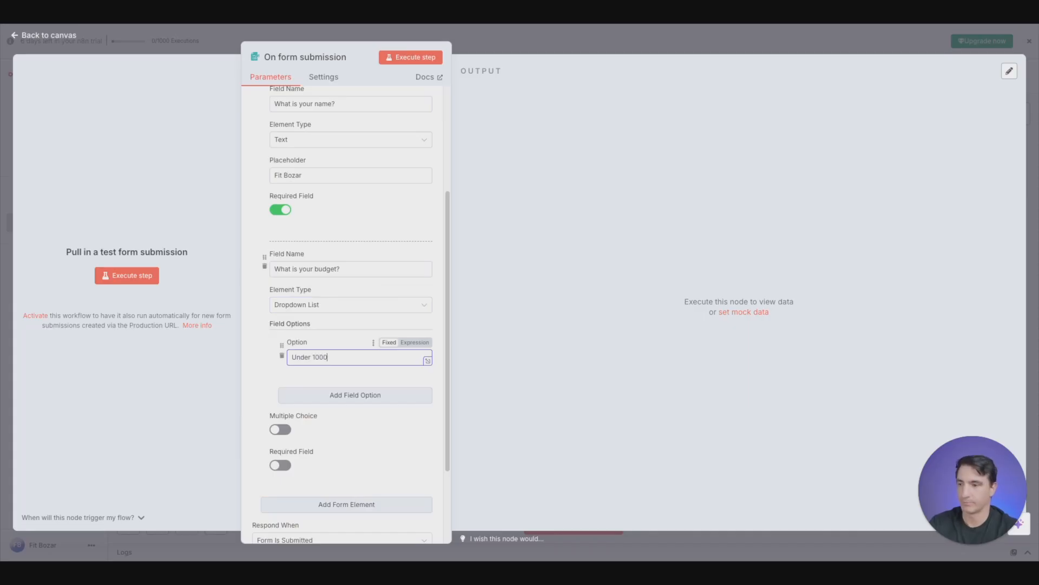
left_click(401, 397)
left_click(308, 417)
type("1000-5000")
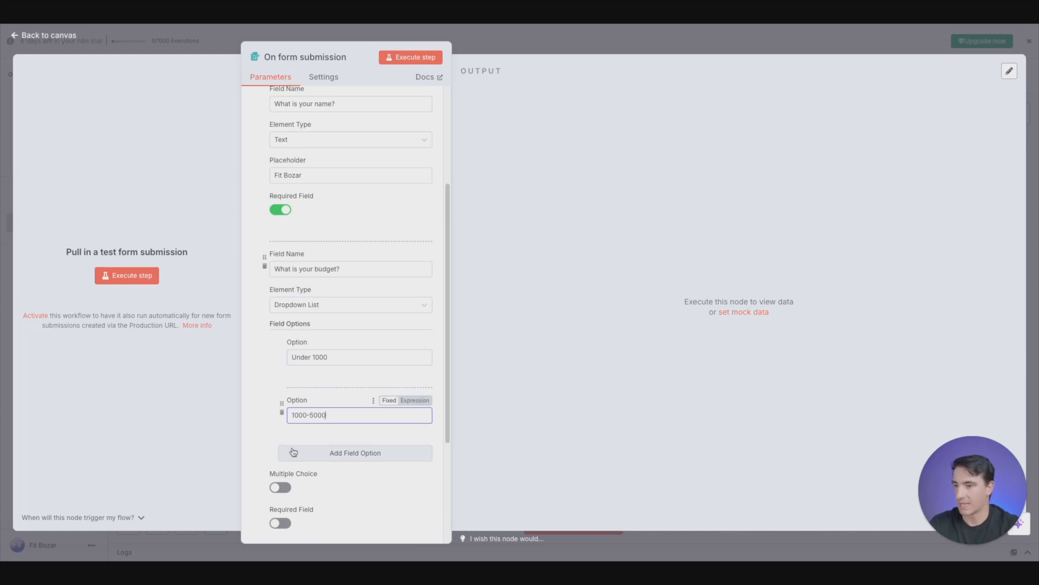
left_click(325, 453)
left_click(316, 472)
type("5000+")
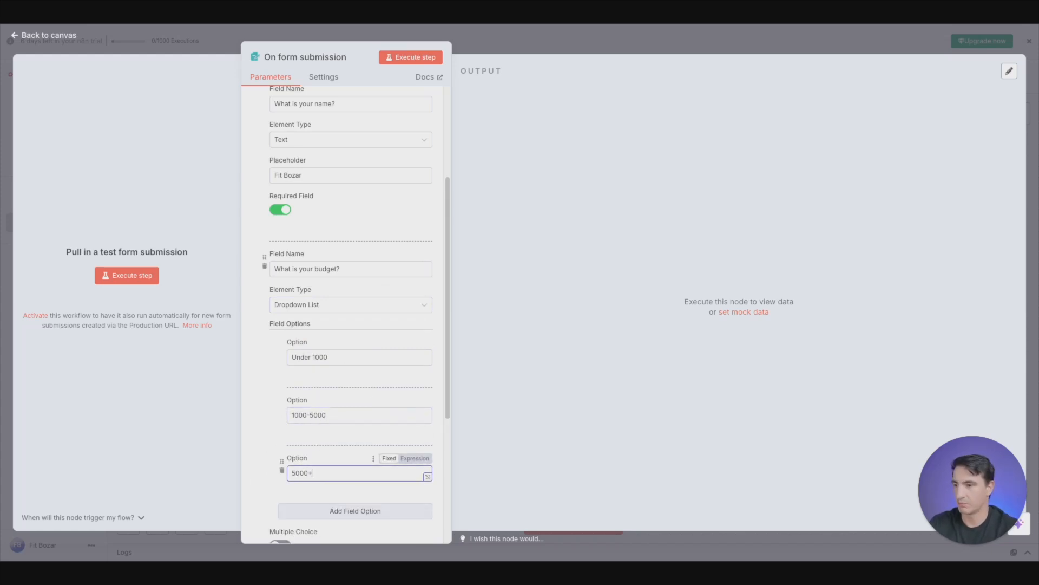
scroll(366, 344, "down", 3)
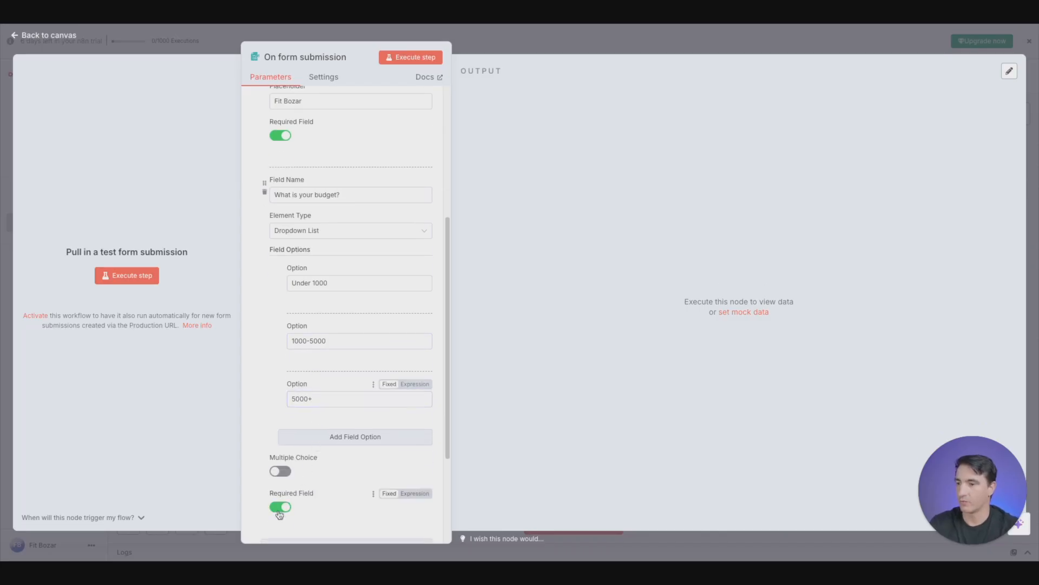
scroll(358, 379, "down", 2)
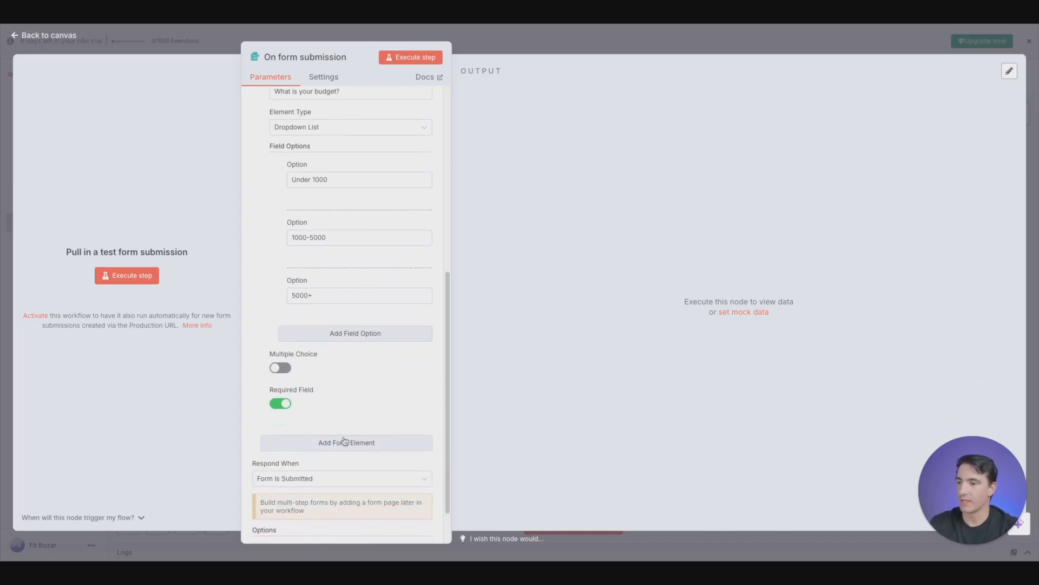
- Add a third form element with the field name "Project type"
left_click(343, 440)
scroll(369, 294, "down", 2)
left_click(339, 374)
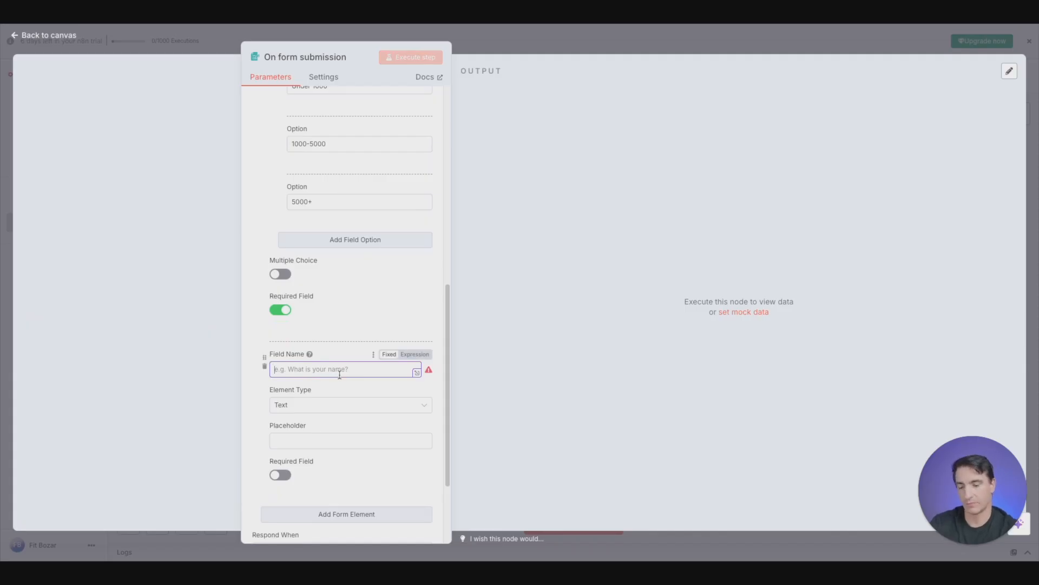
type("Descr")
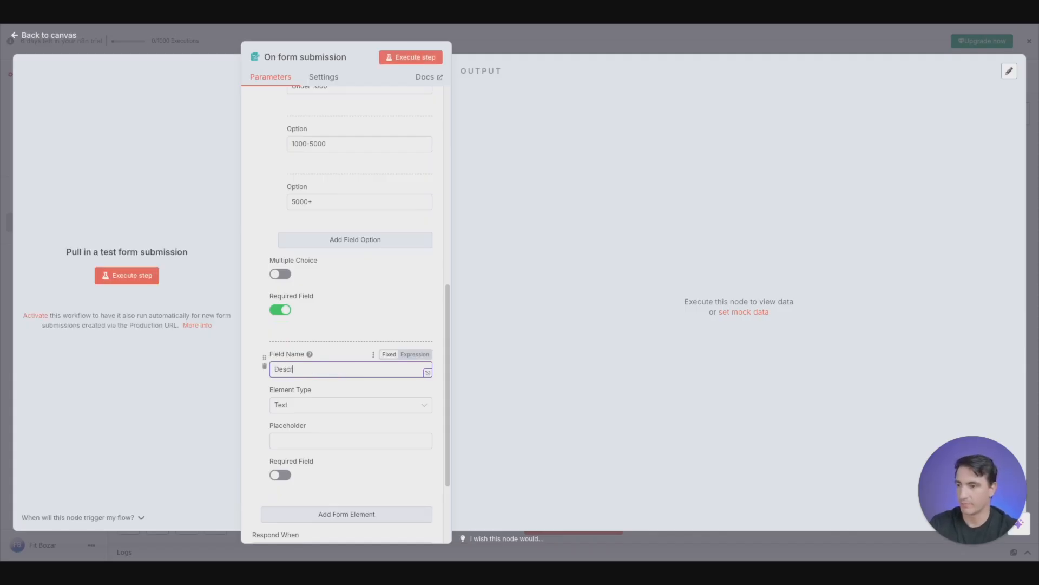
key("BackSpace")
key("BackSpace")
key("BackSpace")
key("BackSpace")
key("BackSpace")
type("P")
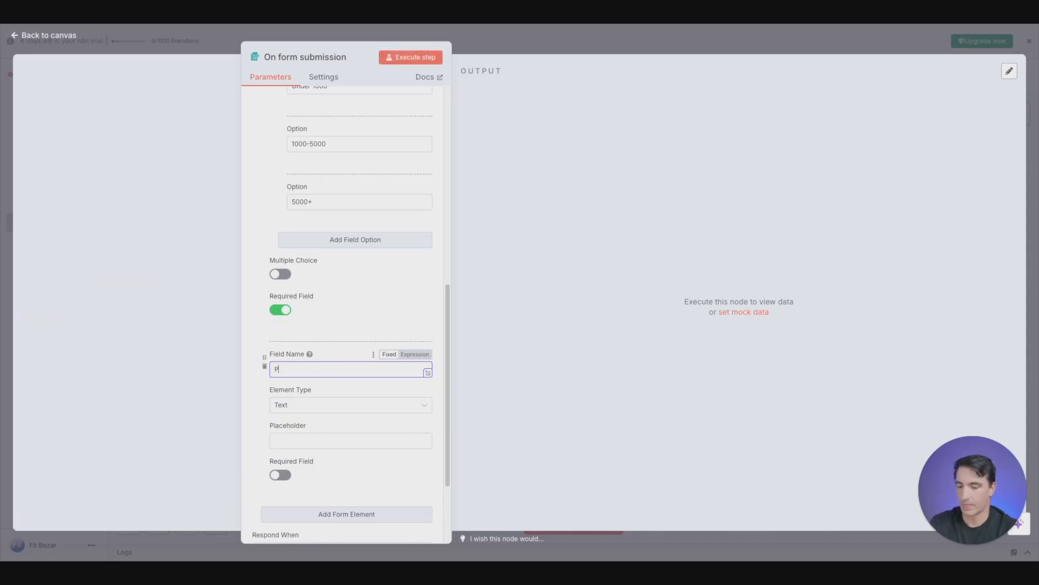
type("ojrerojec")
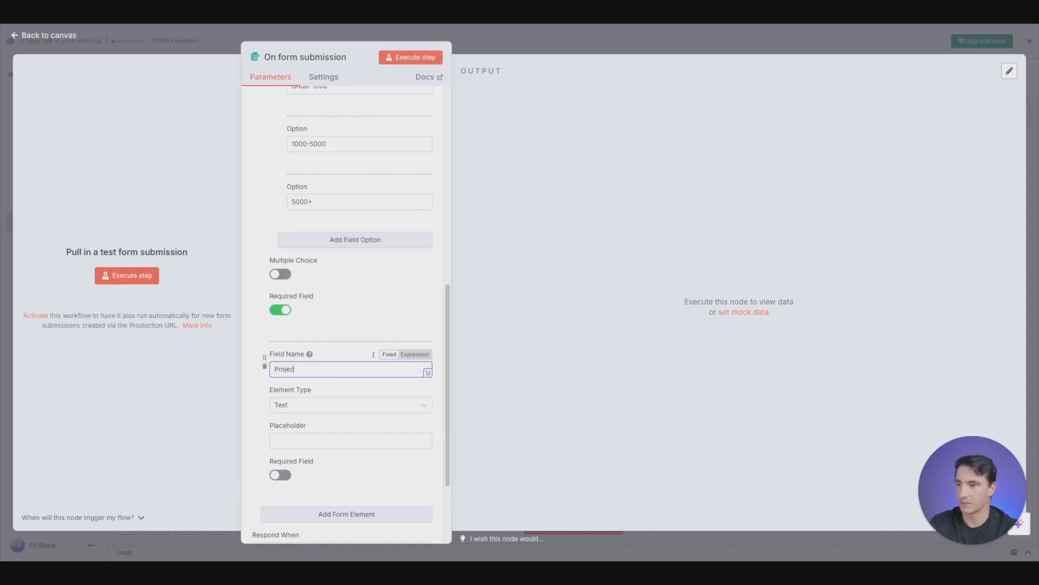
type("t type")
- Set the Project type field to Textarea with the placeholder "Describe the project", and make it required
left_click(304, 406)
scroll(324, 374, "down", 1)
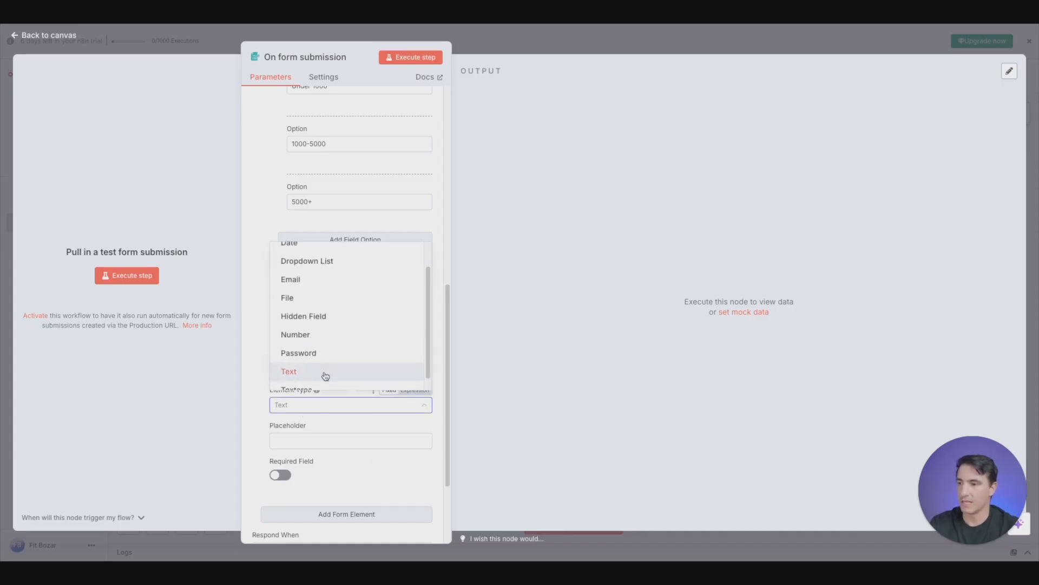
left_click(322, 378)
left_click(327, 442)
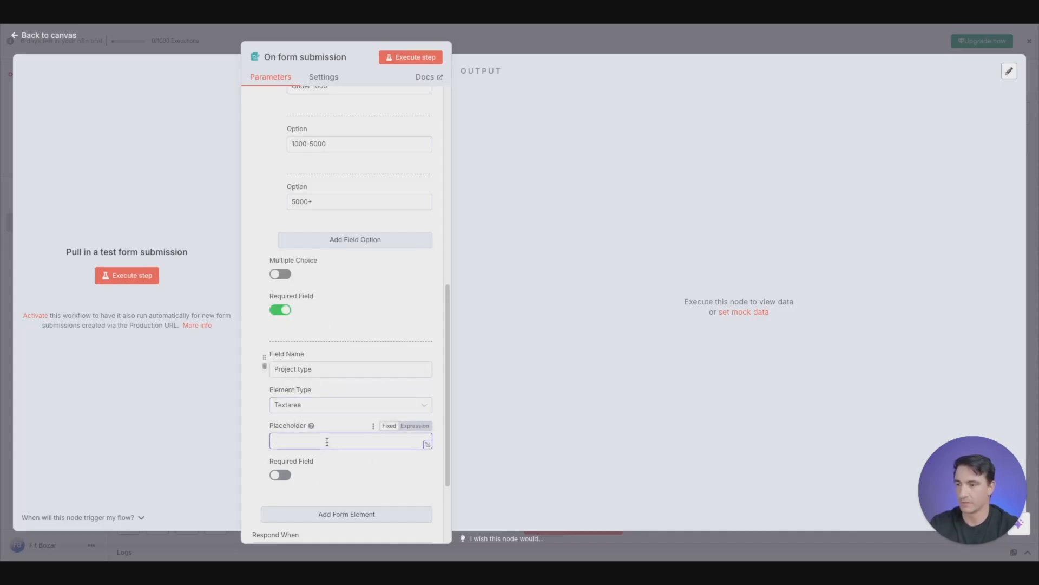
type("Describe ")
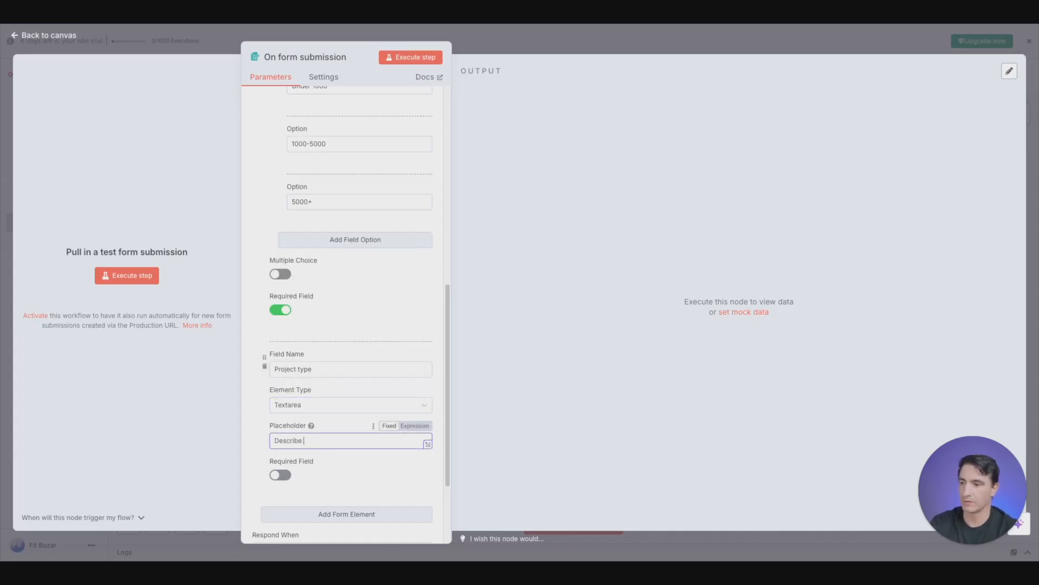
type("the project")
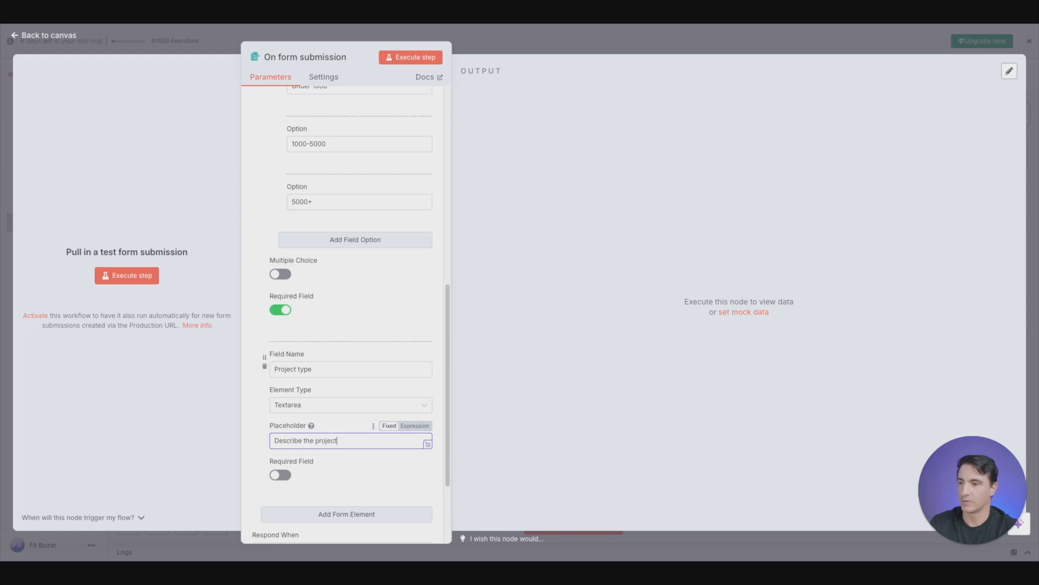
left_click(281, 475)
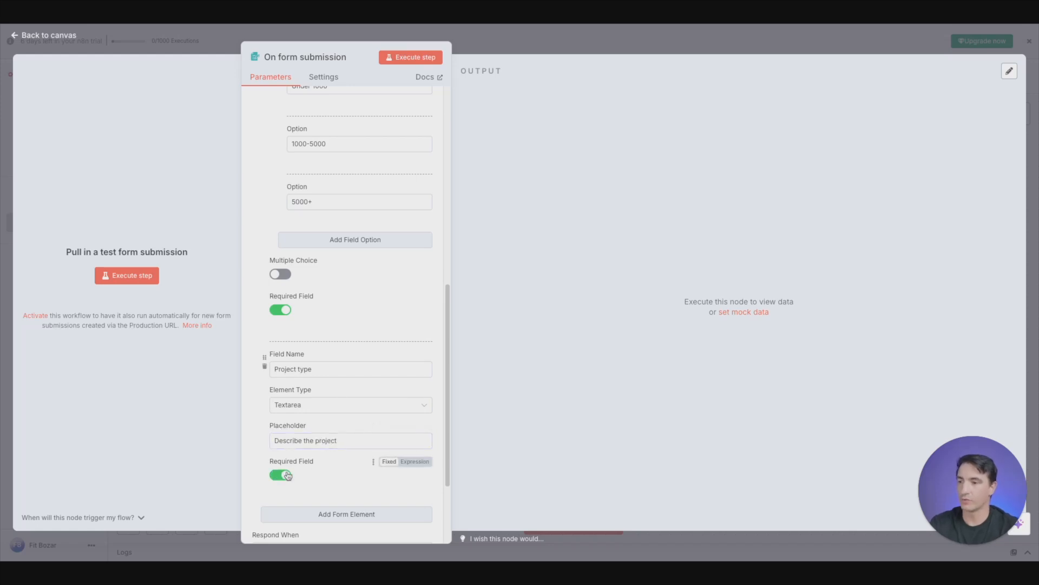
- Review the form elements and execute the form trigger step to open the test form
scroll(354, 386, "up", 3)
scroll(324, 341, "up", 2)
scroll(359, 241, "up", 1)
scroll(347, 308, "down", 6)
scroll(347, 308, "down", 2)
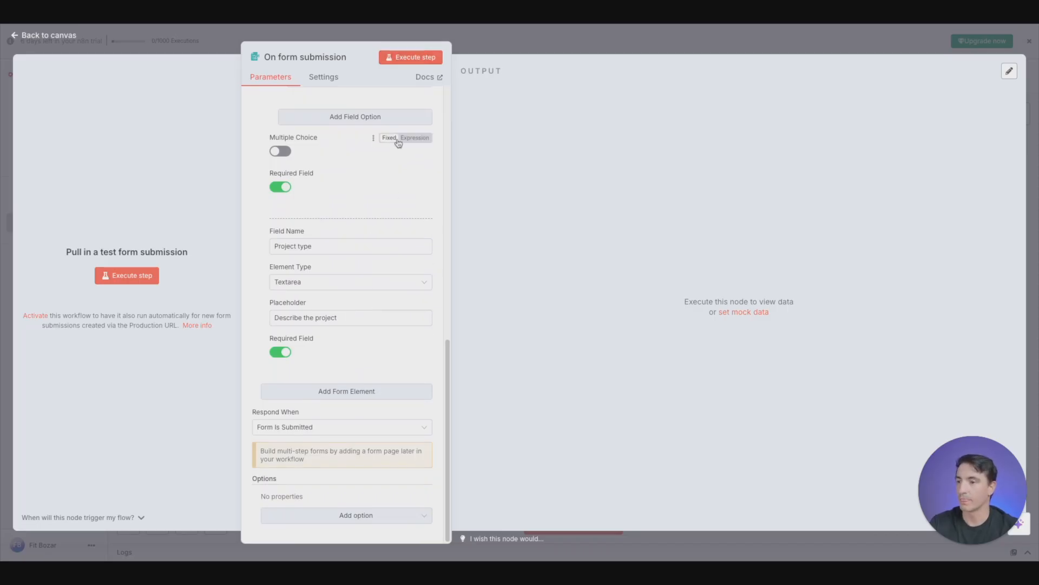
left_click(412, 61)
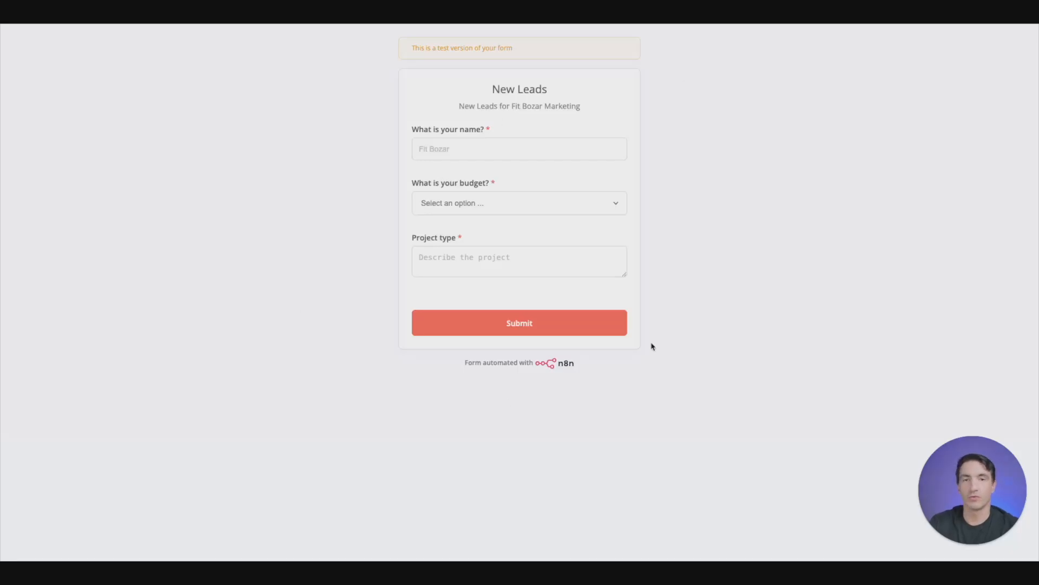
- Fill in the lead's full name in the test form and choose "5000+" as the budget
left_click(547, 151)
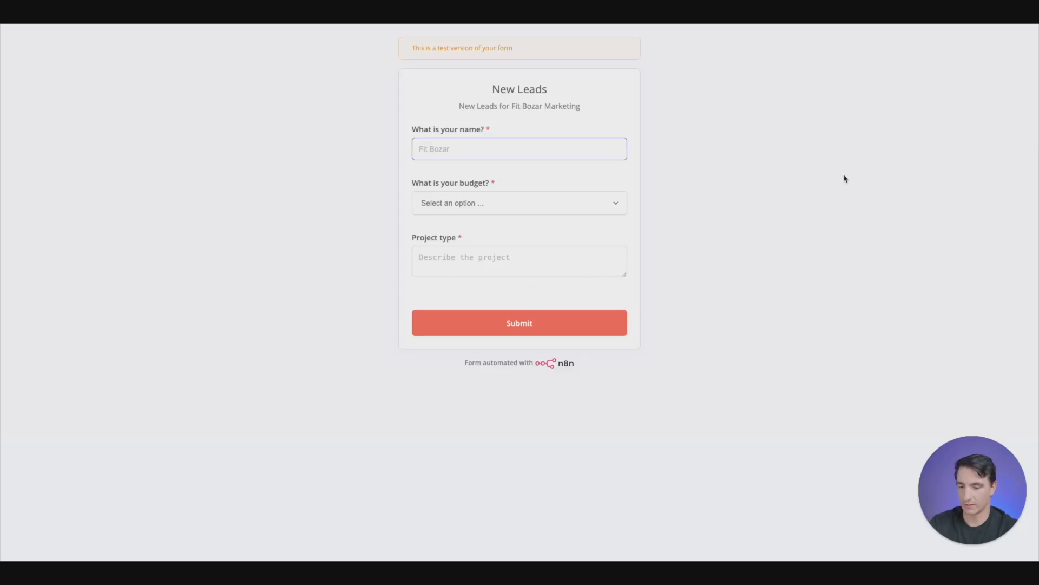
type("Fit Bozar")
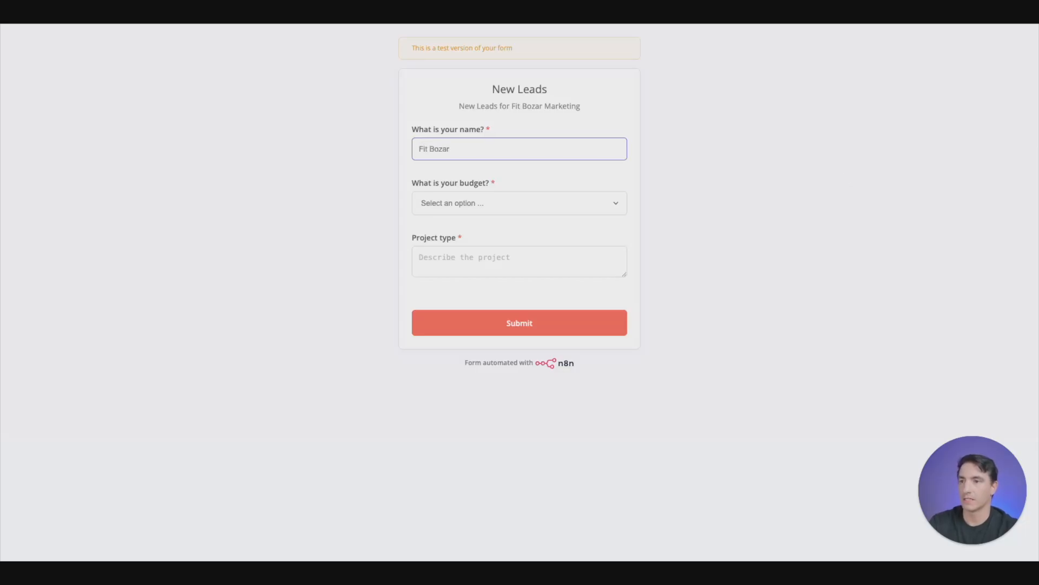
key("Tab")
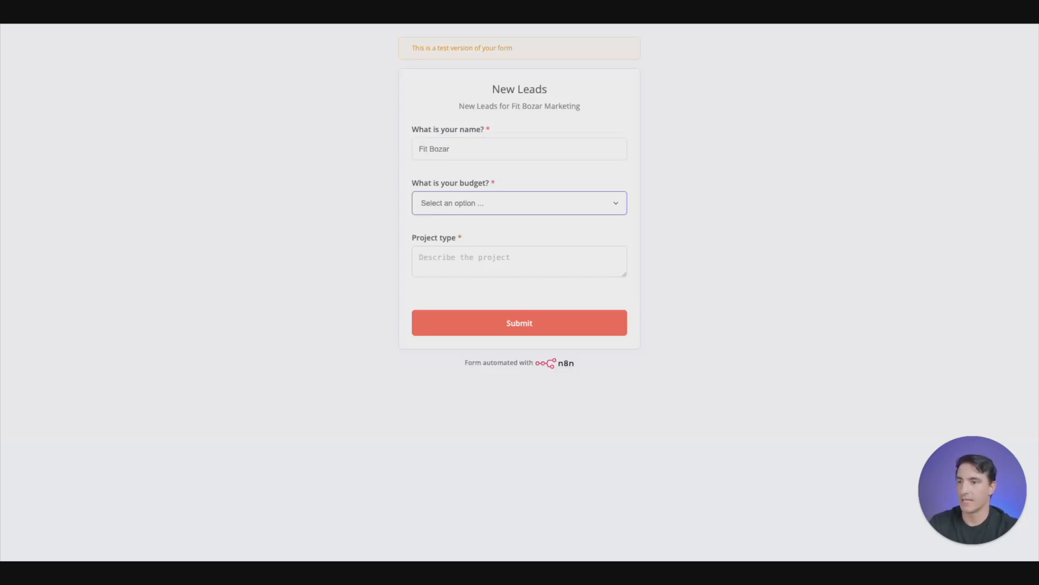
left_click(468, 213)
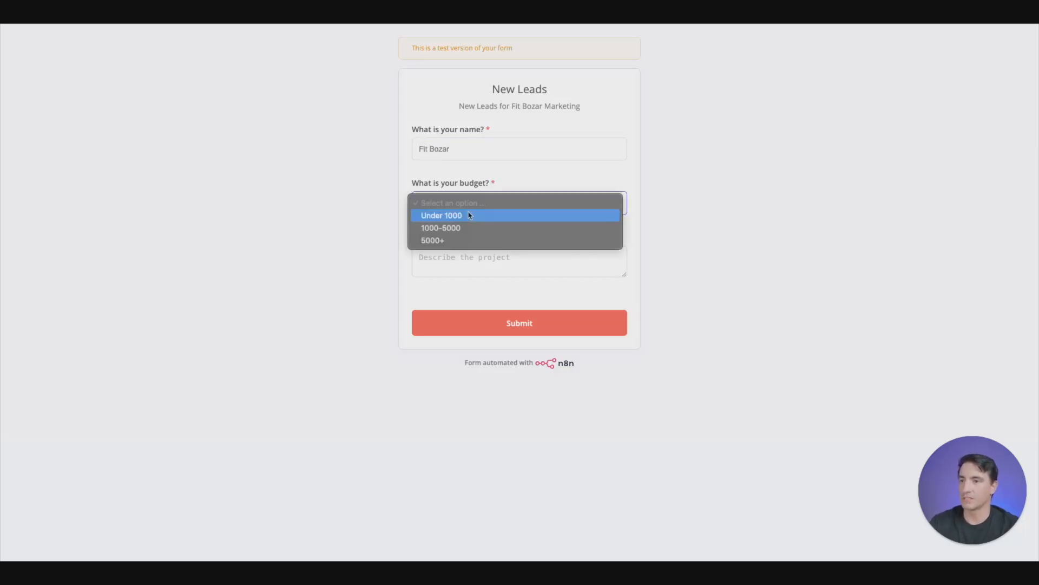
left_click(449, 239)
- Enter "I sell dog sweaters and want to run a holiday sale for them." as the project type and submit the form
left_click(451, 258)
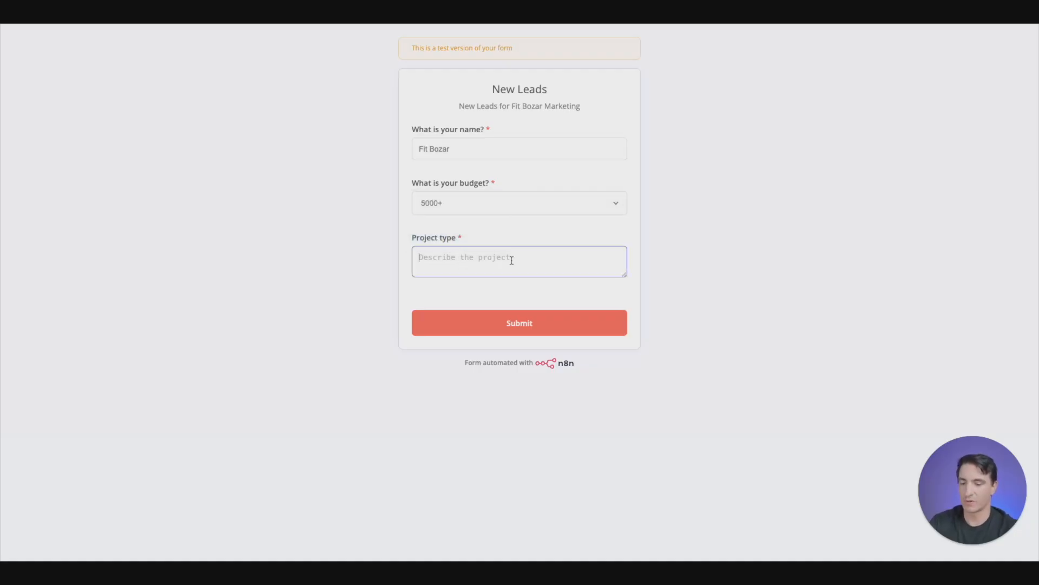
type("I")
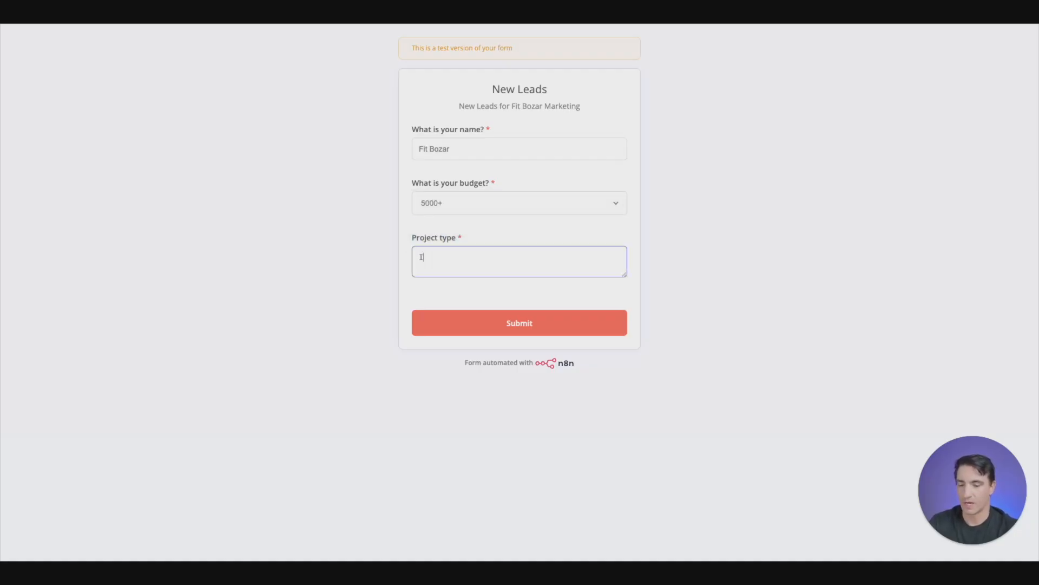
type(" sell dog sweaters and want")
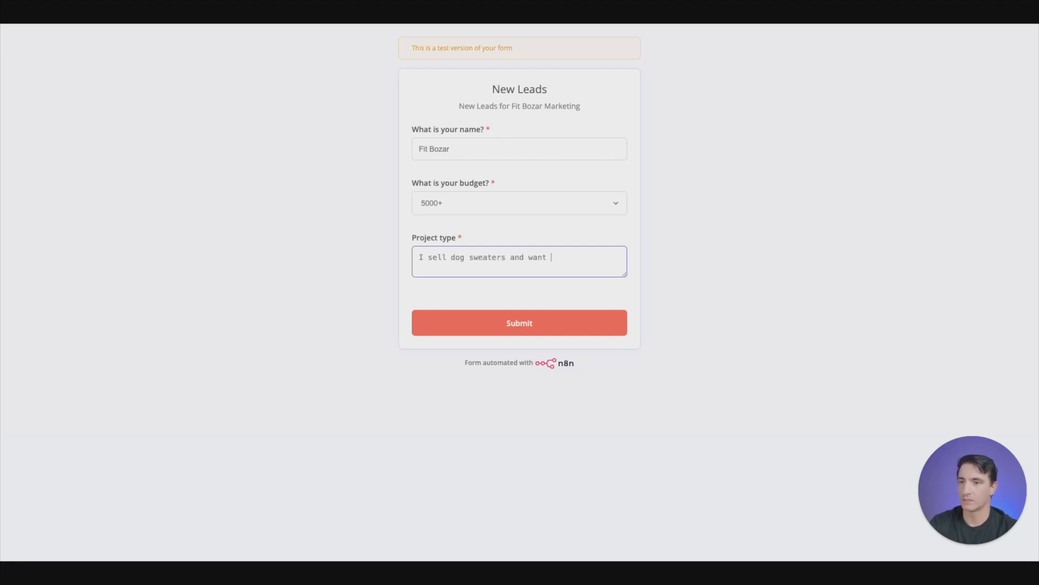
type(" to run a holiday sale for them.")
left_click(559, 318)
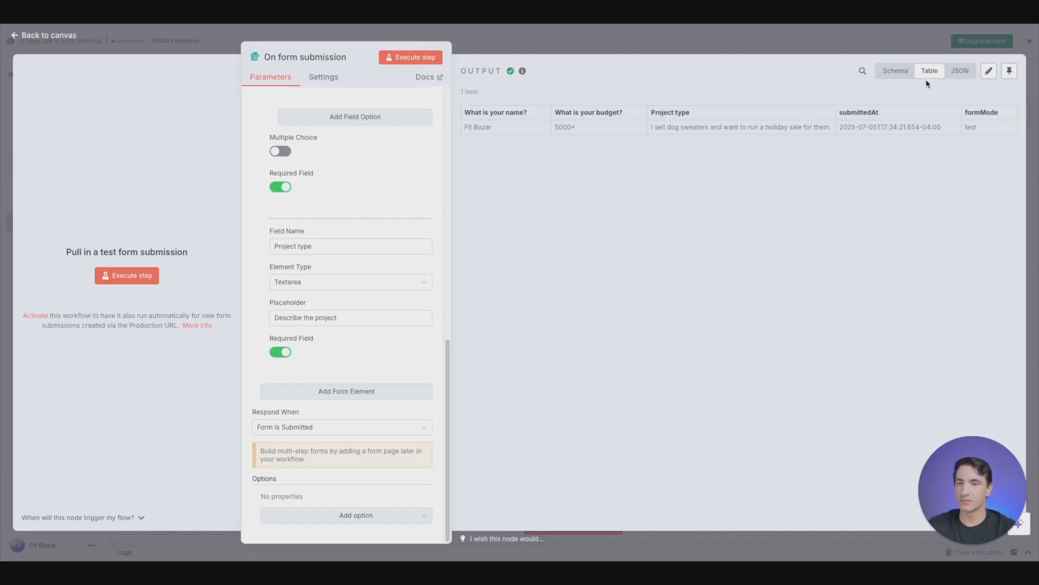
- View the form submission's output as a schema and return to the canvas
left_click(899, 73)
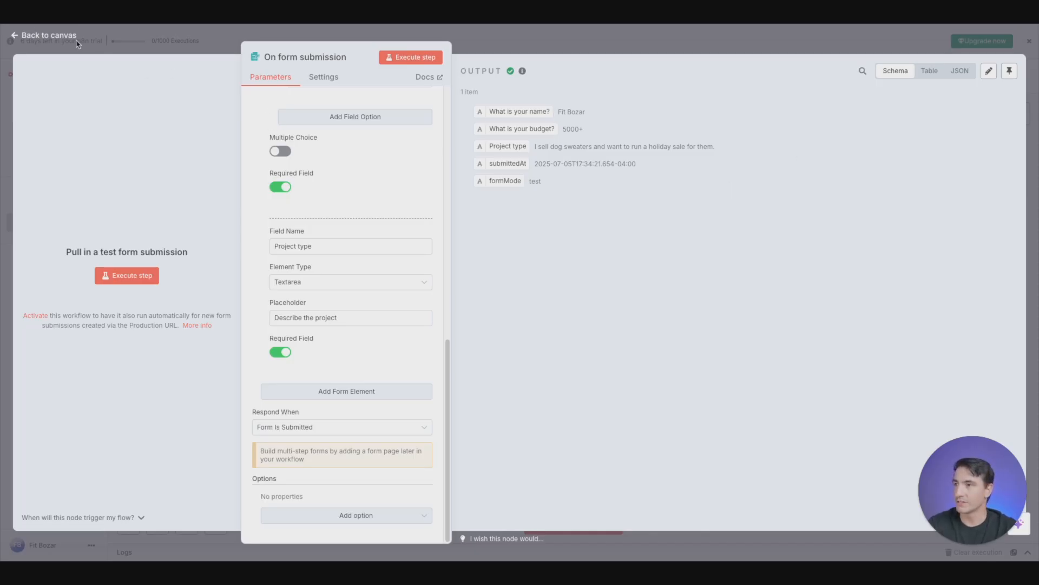
left_click(15, 31)
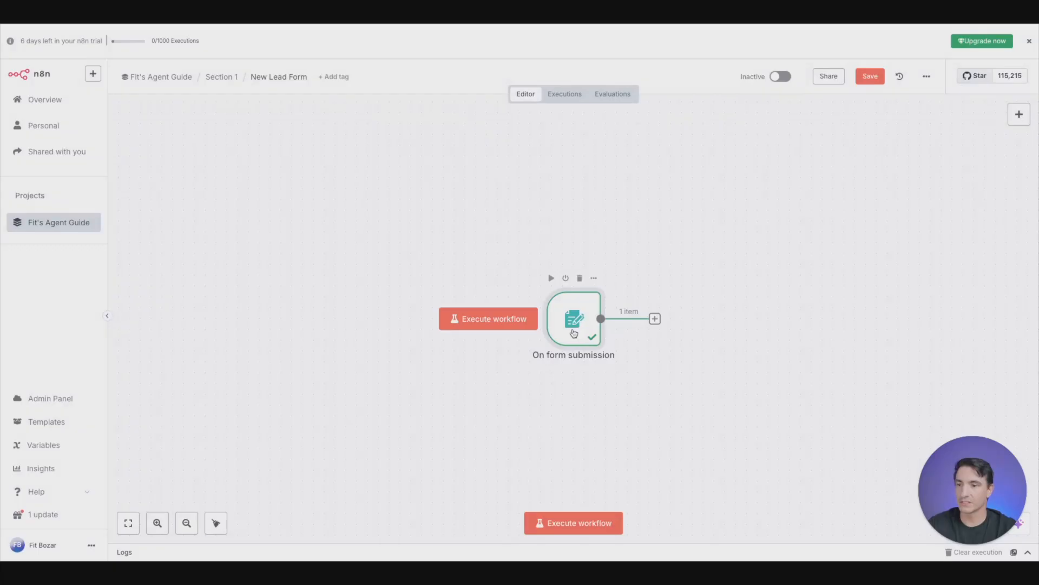
- Rename the "On form submission" node to "New Leads"
key("F2")
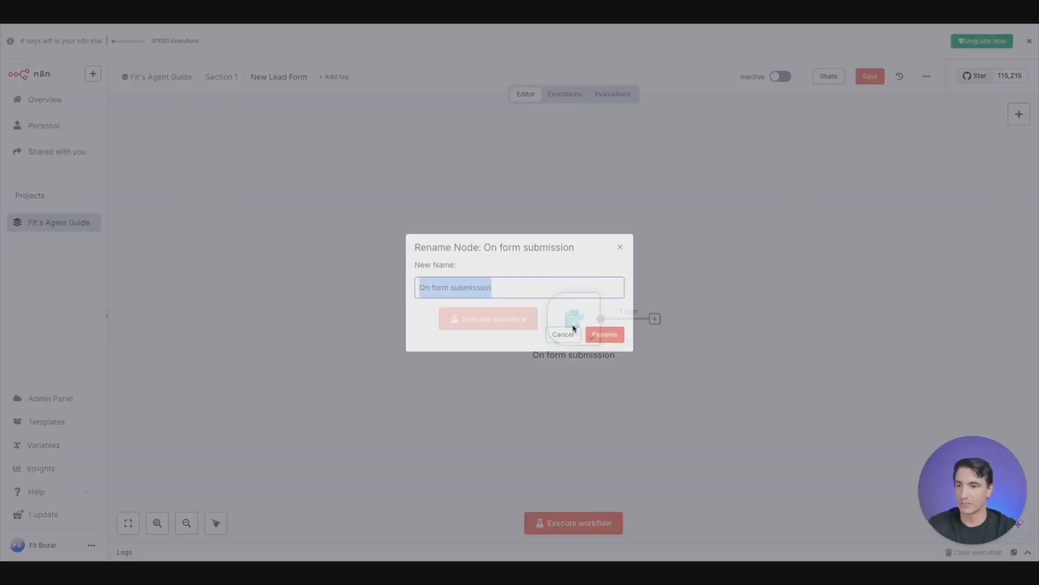
type("New ")
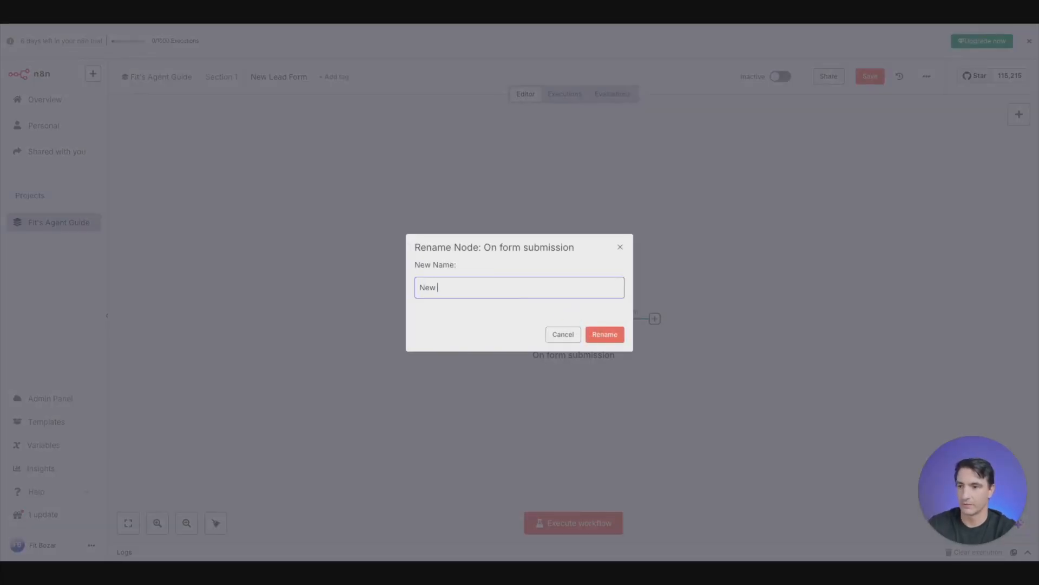
type("Leads")
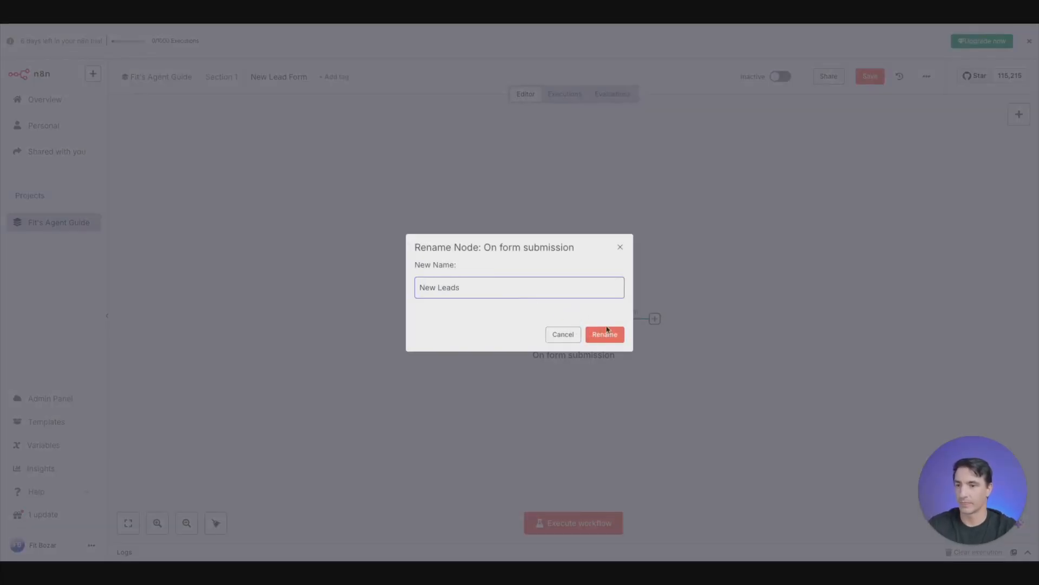
left_click(604, 334)
- Reposition the New Leads node on the canvas so there is free space after it
left_click_drag(602, 333, 441, 294)
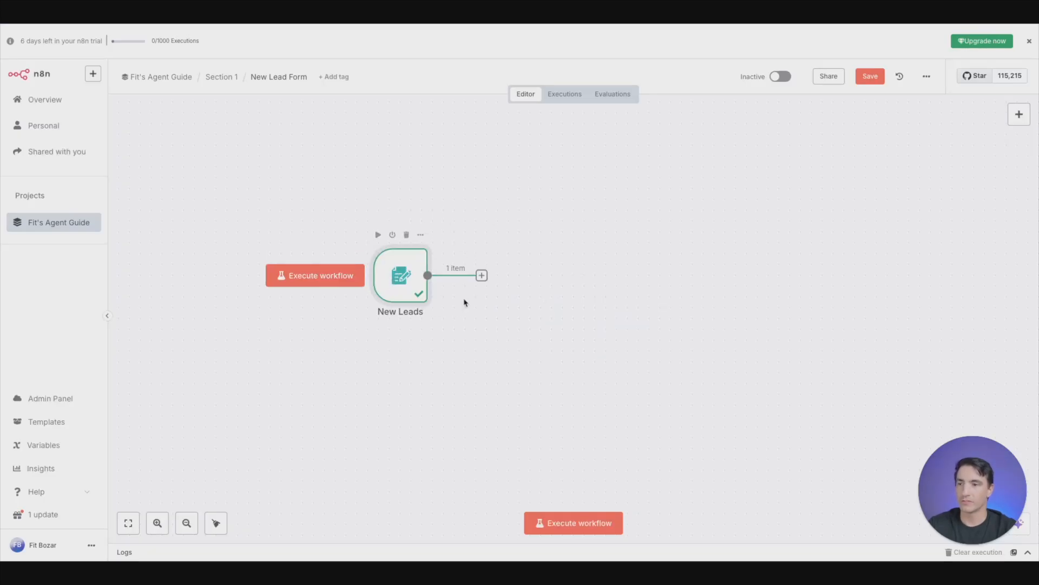
scroll(599, 352, "up", 2)
scroll(598, 351, "down", 2)
scroll(592, 346, "up", 2)
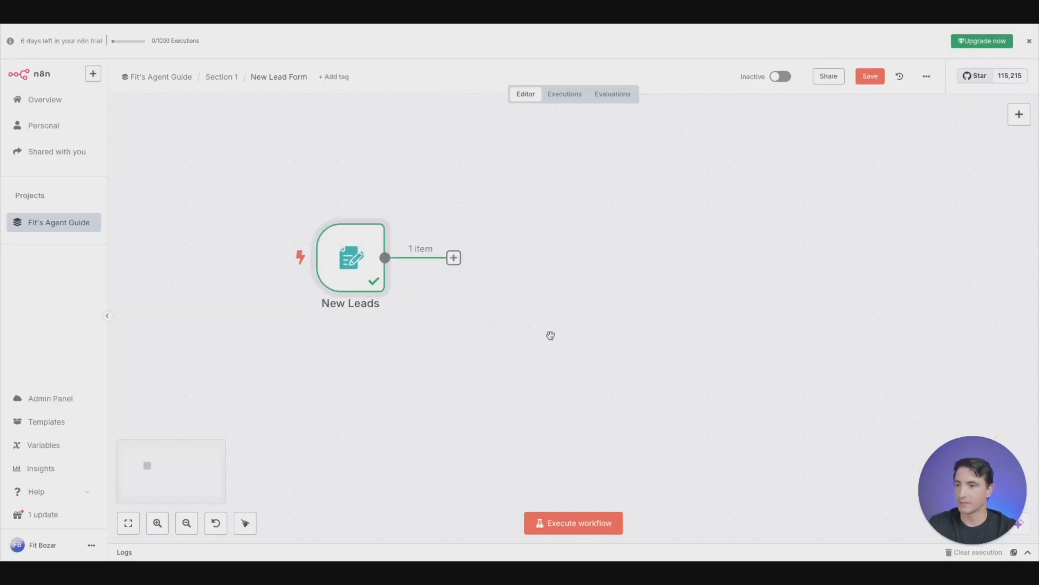
left_click_drag(351, 265, 379, 288)
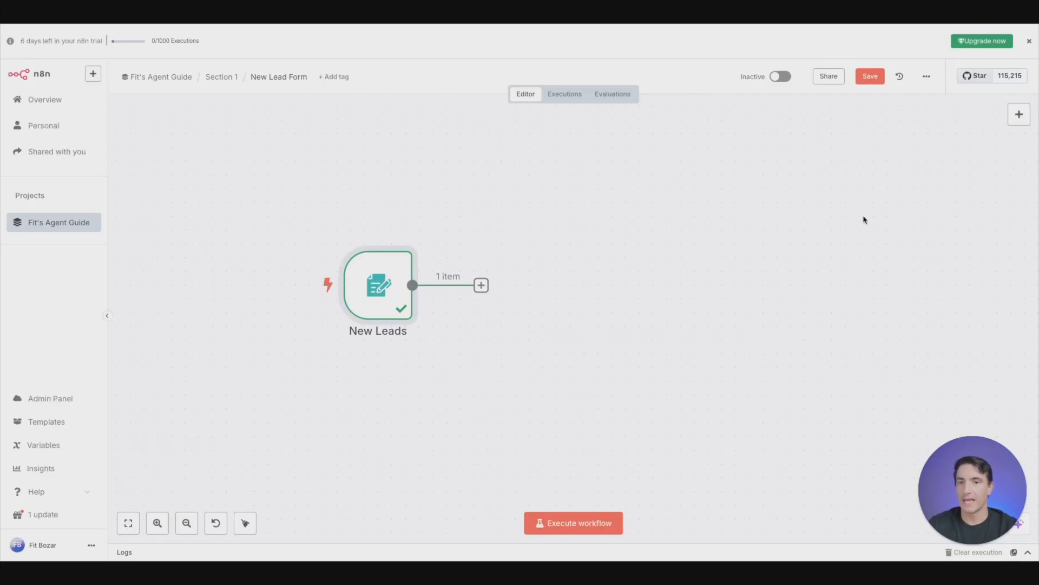
- Add a Switch node connected to the output of New Leads and return to the canvas
mouse_move(448, 280)
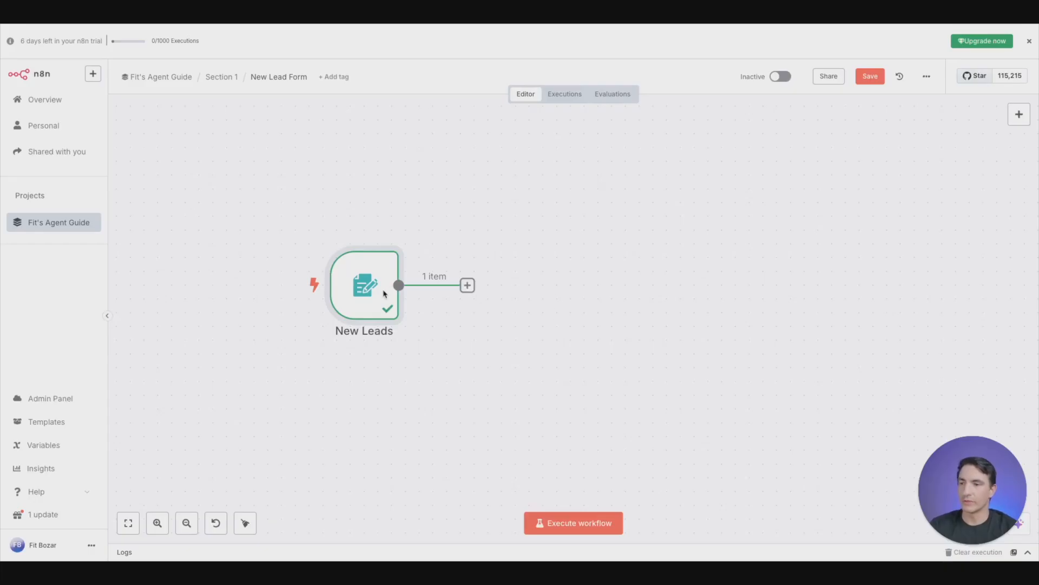
mouse_move(394, 274)
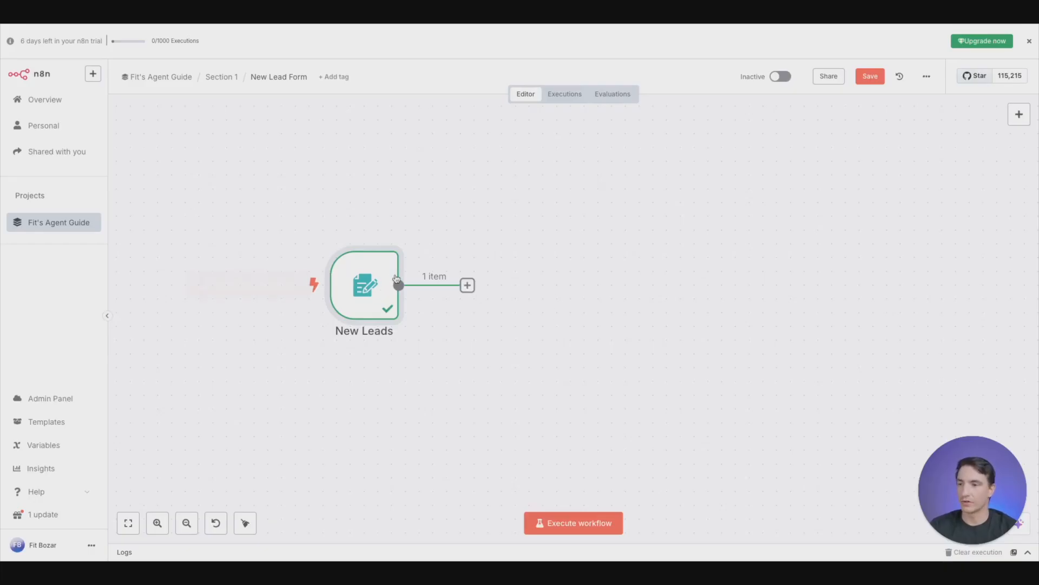
left_click(468, 285)
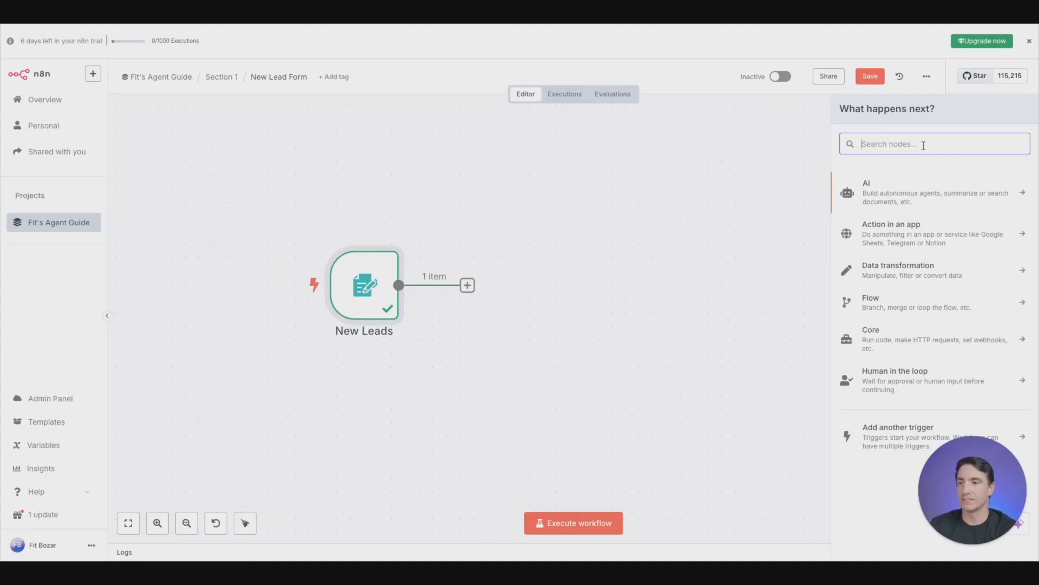
type("swith")
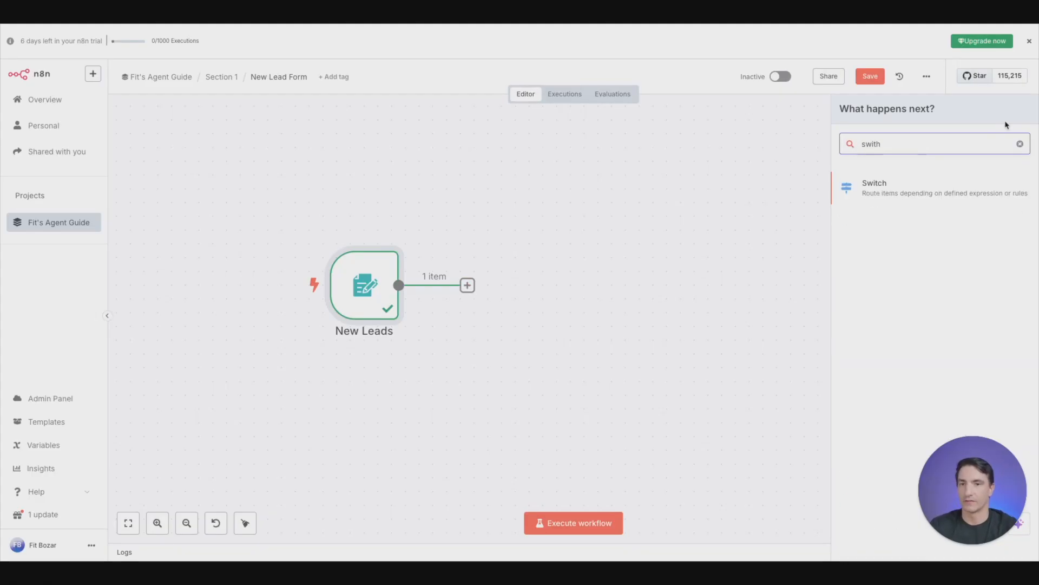
left_click(920, 178)
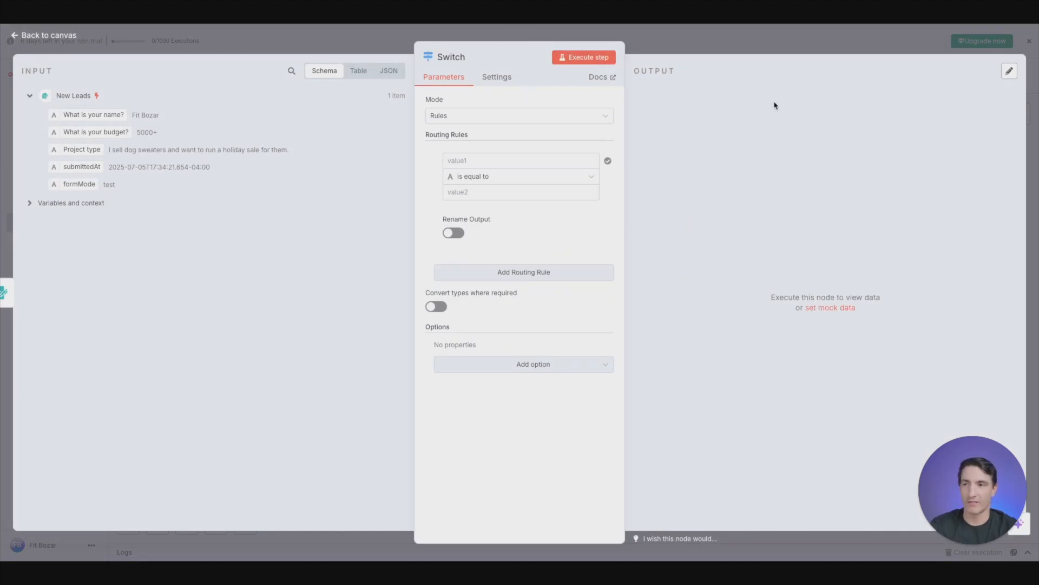
left_click(279, 48)
- Open the New Leads node to review its form settings and output, and return to the canvas
mouse_move(364, 283)
double_click(363, 284)
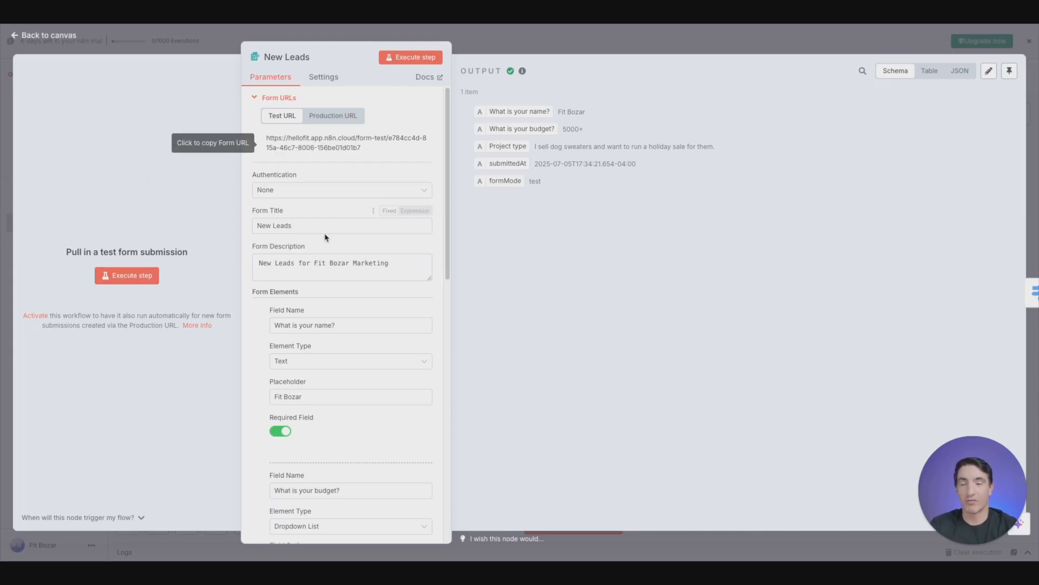
left_click(133, 44)
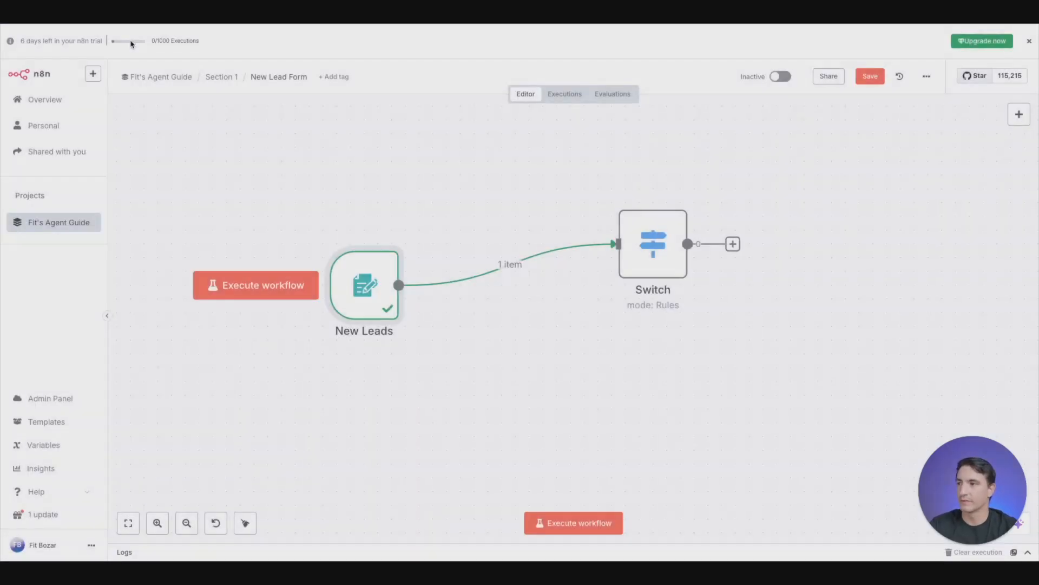
- Open the Switch node and rename the first routing rule's output to "Low Budget"
double_click(644, 233)
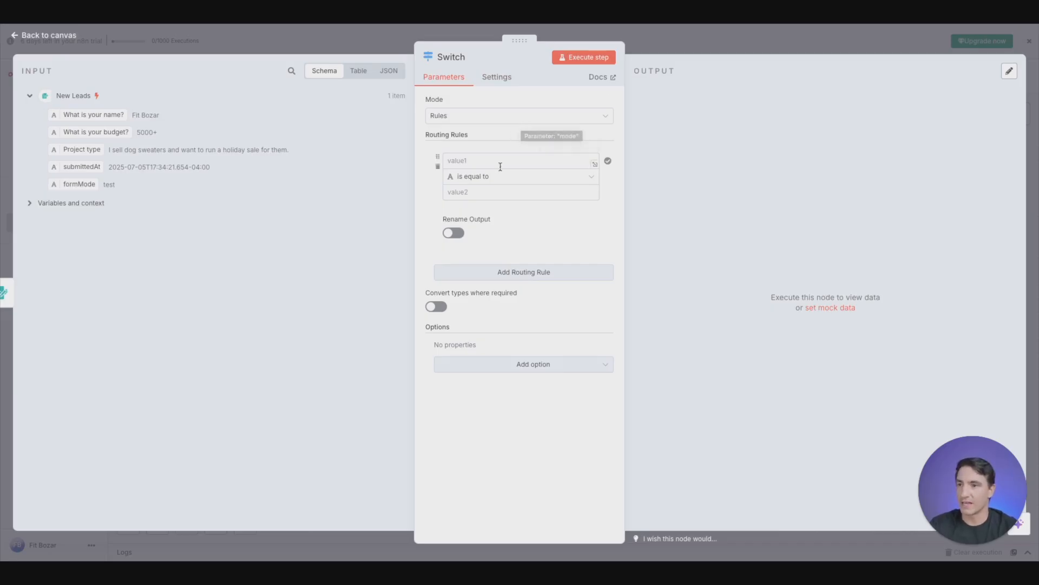
left_click(457, 233)
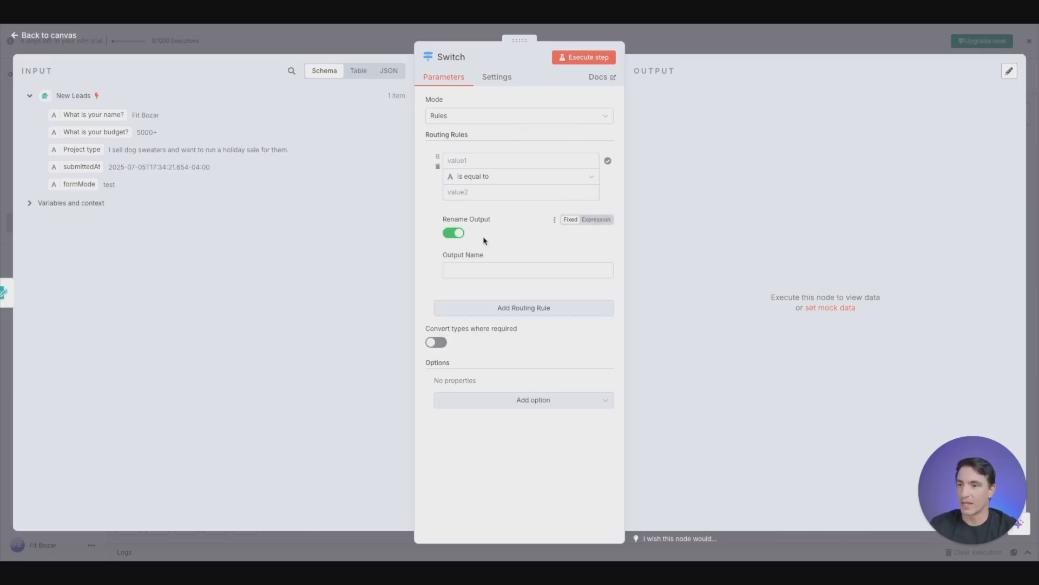
left_click(530, 270)
type("Low")
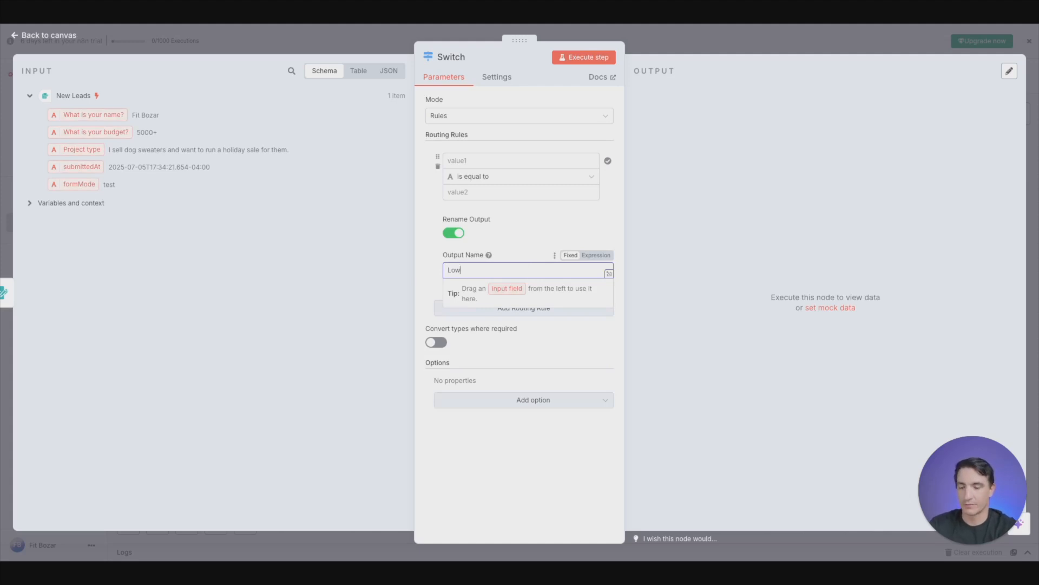
type(" Buget")
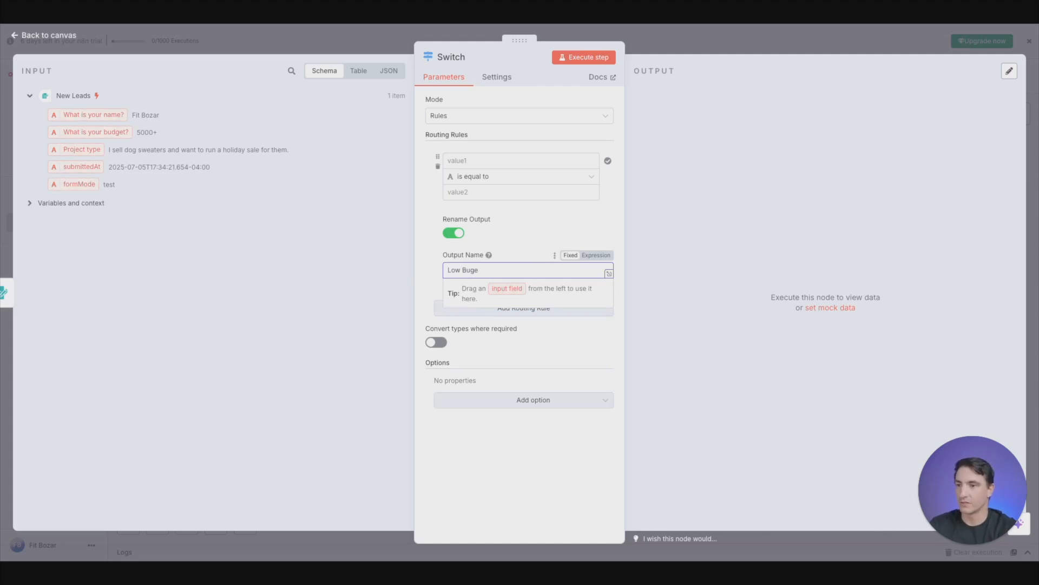
key("BackSpace")
type("get")
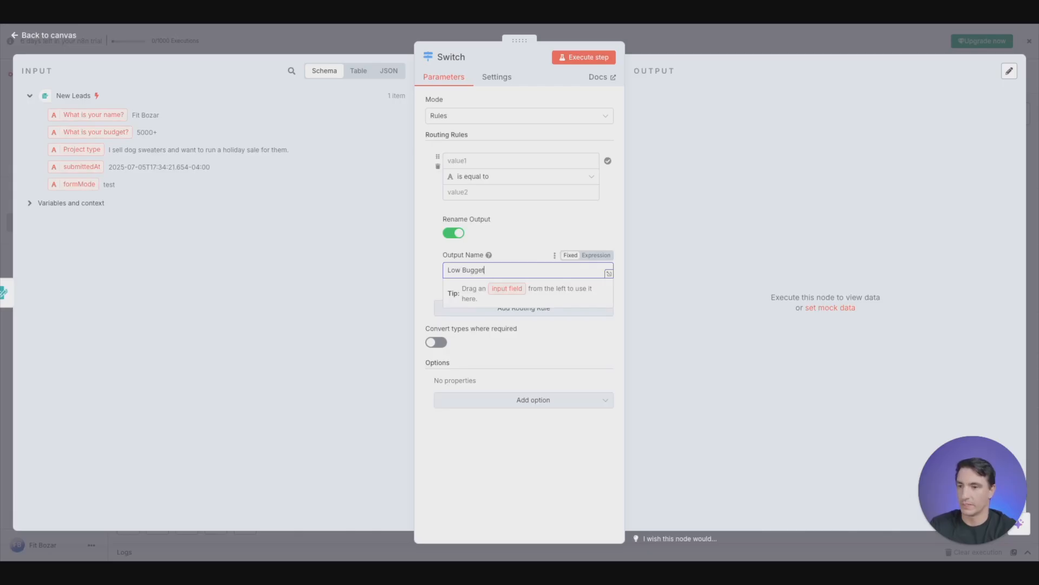
type("get")
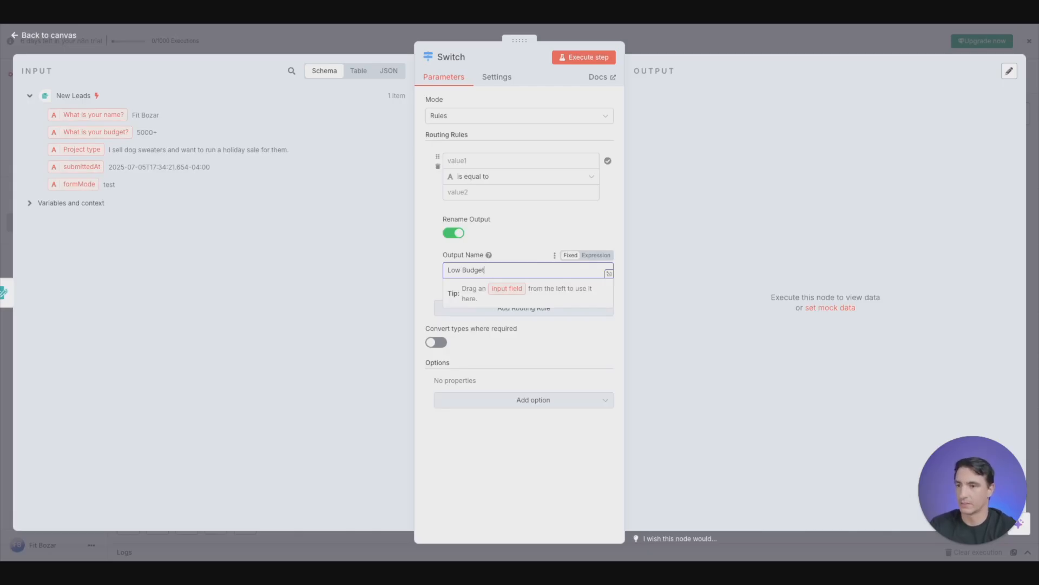
left_click(536, 219)
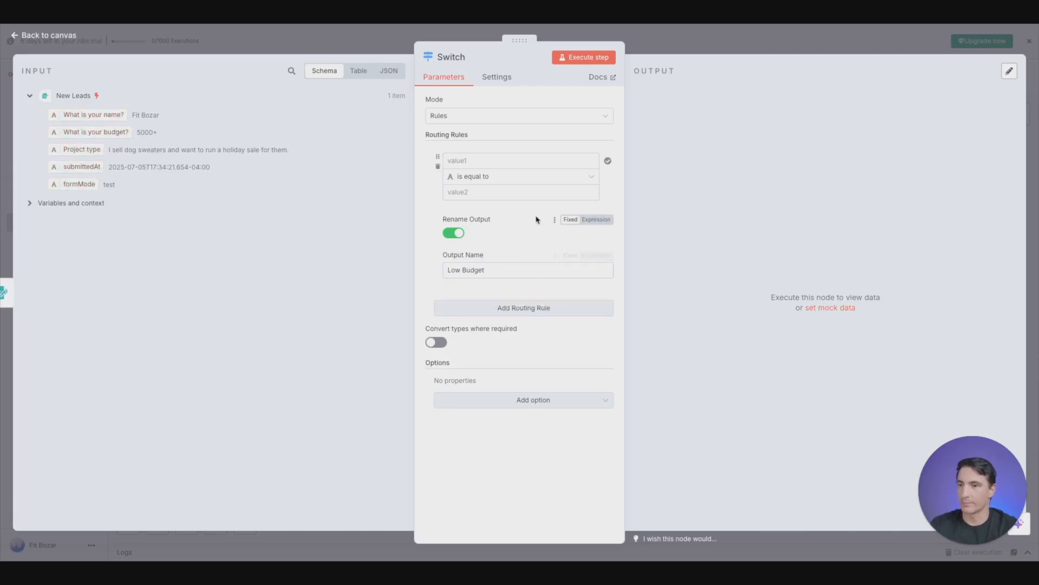
- Add a second routing rule to the Switch node and rename its output to "Medium Budget"
left_click(532, 307)
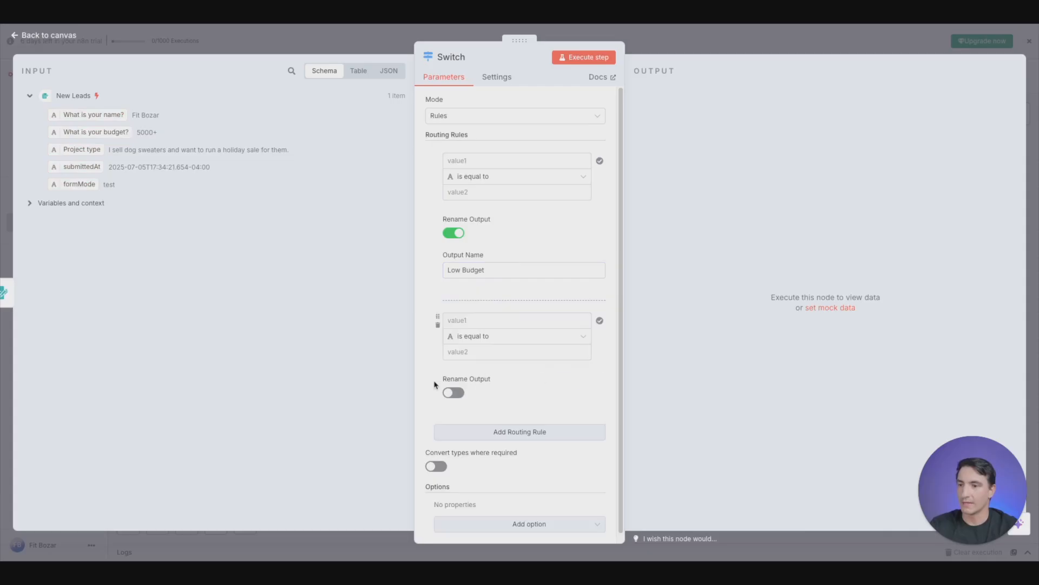
left_click(454, 392)
left_click(503, 429)
type("Medium Budge")
left_click(529, 403)
- Add a third routing rule with its output renamed to "High Budget" and return to the canvas
scroll(501, 459, "down", 2)
left_click(512, 430)
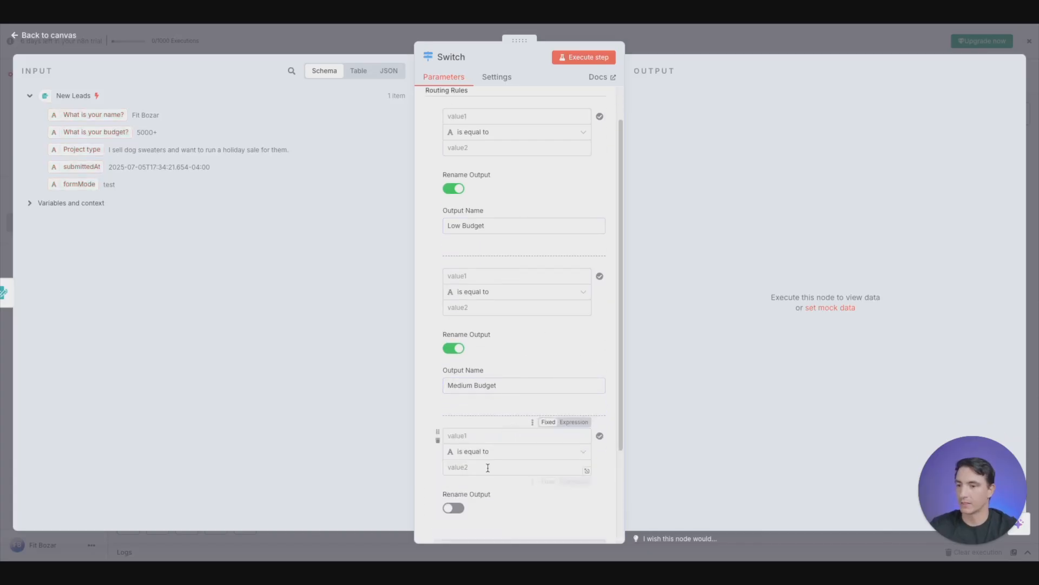
scroll(487, 460, "down", 3)
left_click(454, 384)
left_click(504, 420)
type("High Budget")
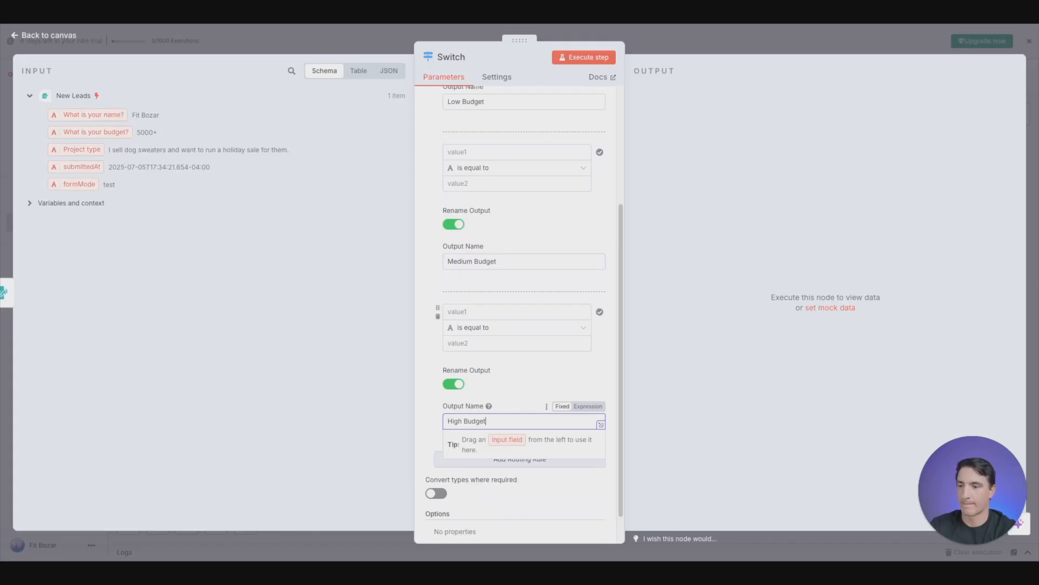
left_click(224, 43)
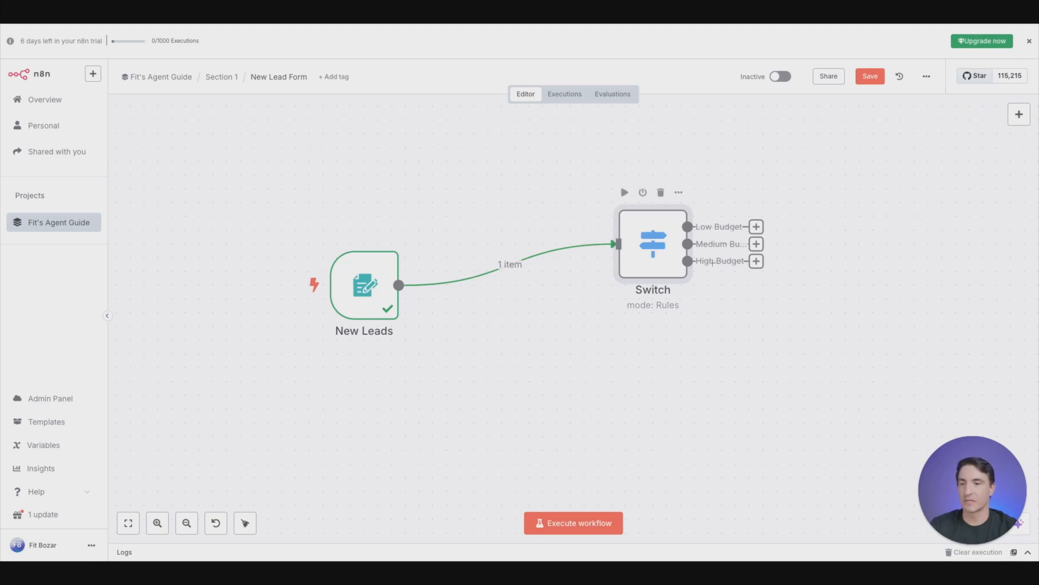
- Reopen the Switch node and map the "What is your budget?" input field to the Low Budget rule's first value
double_click(655, 246)
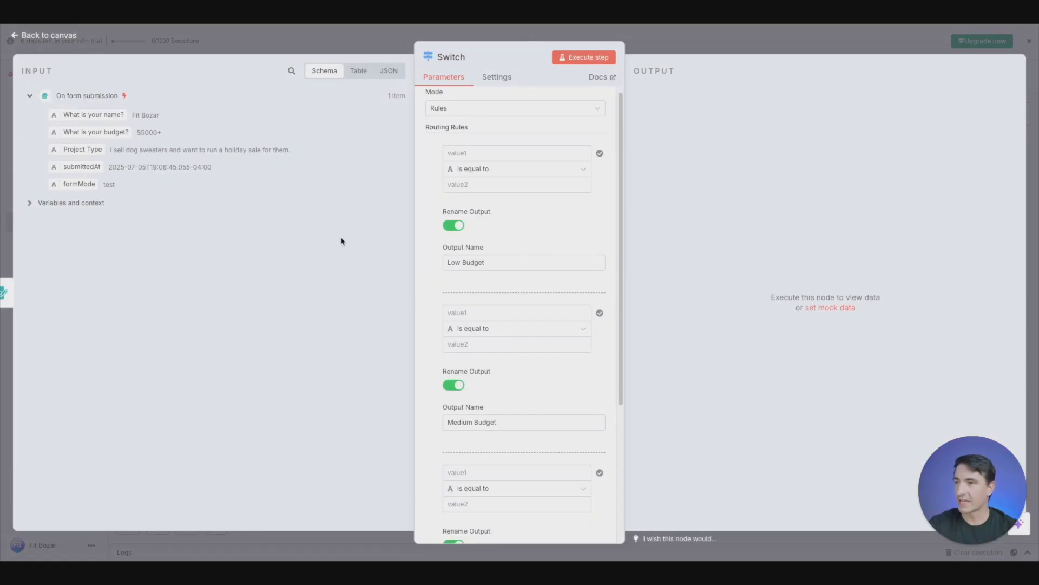
scroll(535, 225, "up", 1)
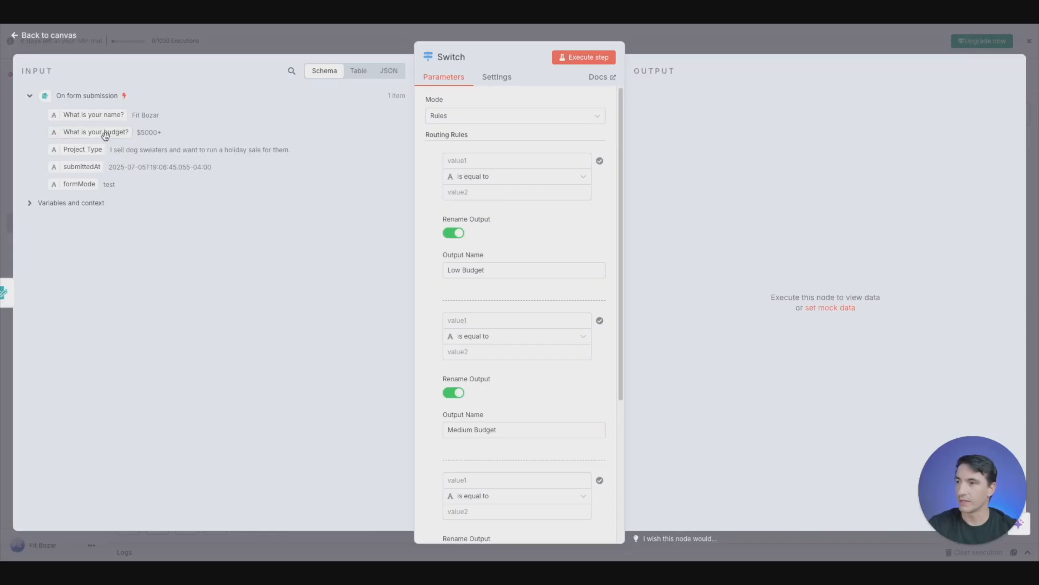
left_click_drag(97, 132, 508, 161)
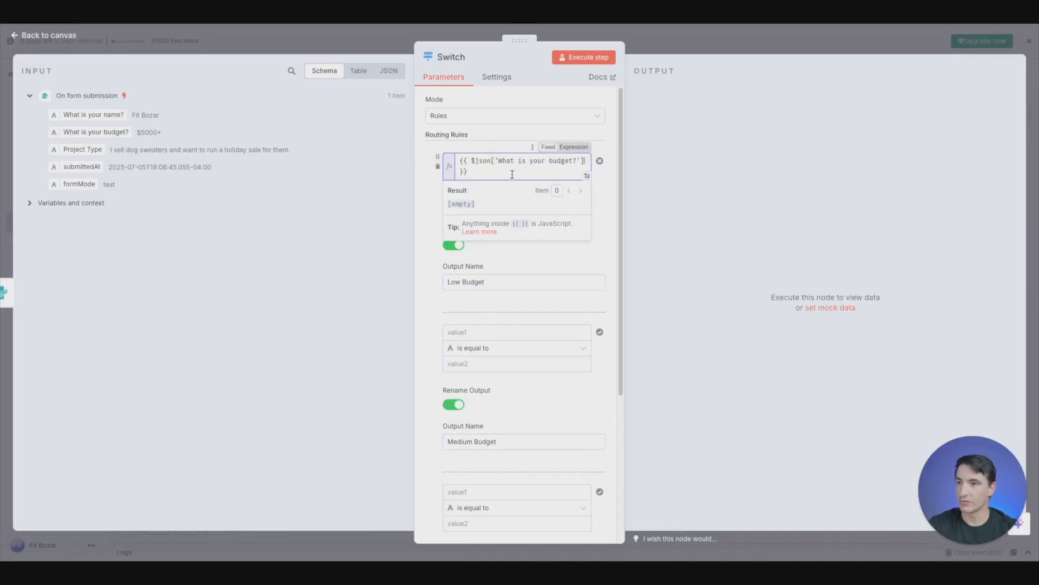
left_click(612, 196)
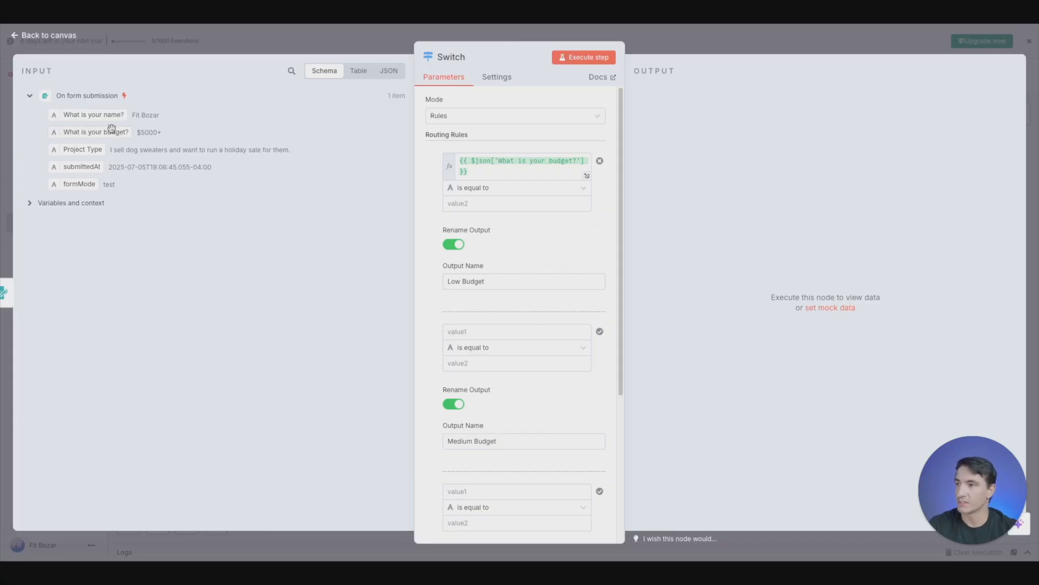
- Map the "What is your budget?" input field to the first value of the Medium Budget and High Budget rules
left_click_drag(103, 131, 514, 333)
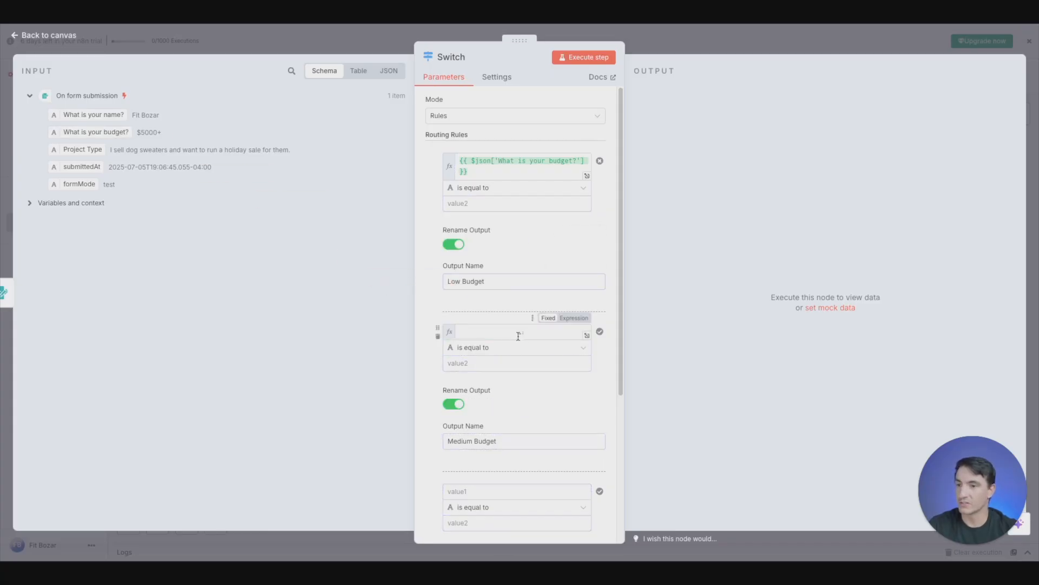
scroll(611, 332, "down", 1)
scroll(608, 322, "down", 3)
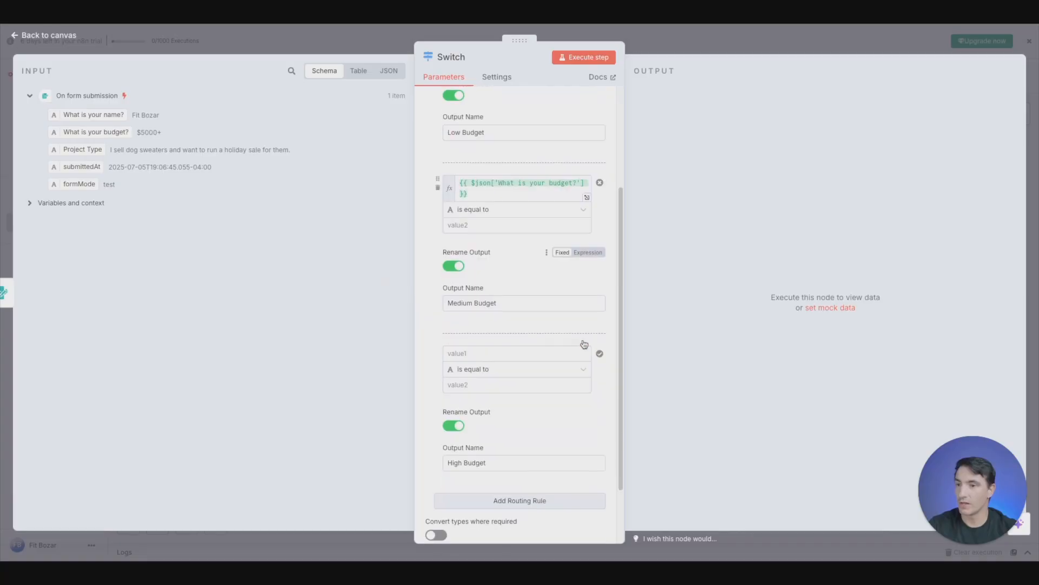
left_click_drag(111, 133, 525, 356)
left_click_drag(92, 132, 482, 345)
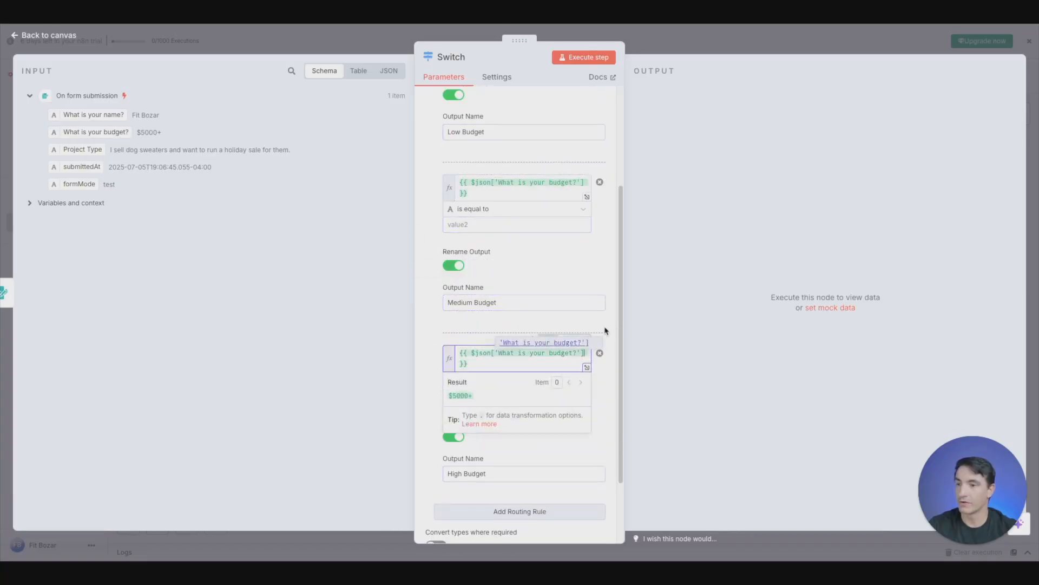
left_click(609, 422)
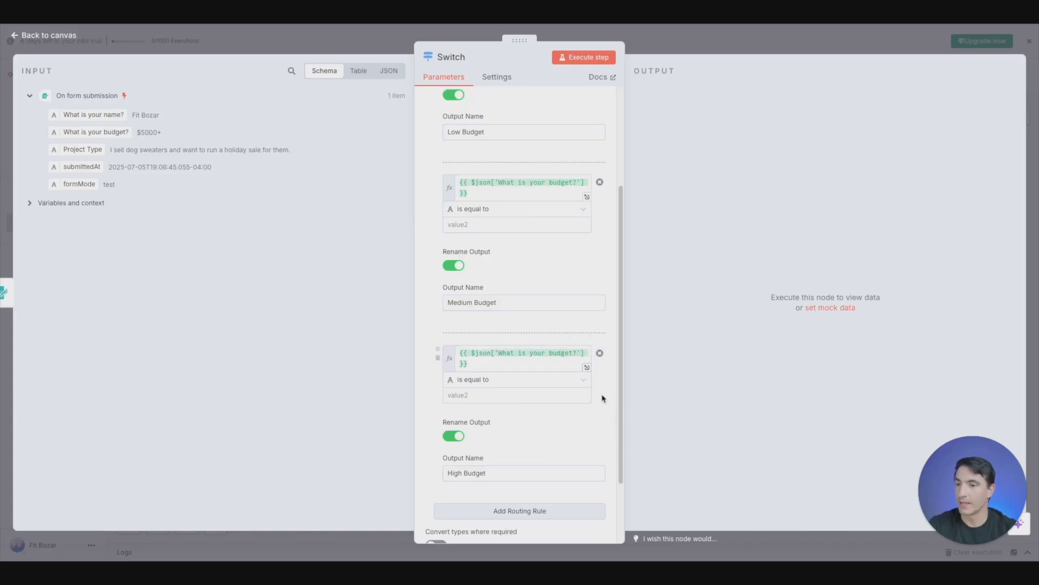
- Copy the "Under $1000" budget option from the On form submission node into the Low Budget rule's comparison value
scroll(584, 346, "up", 3)
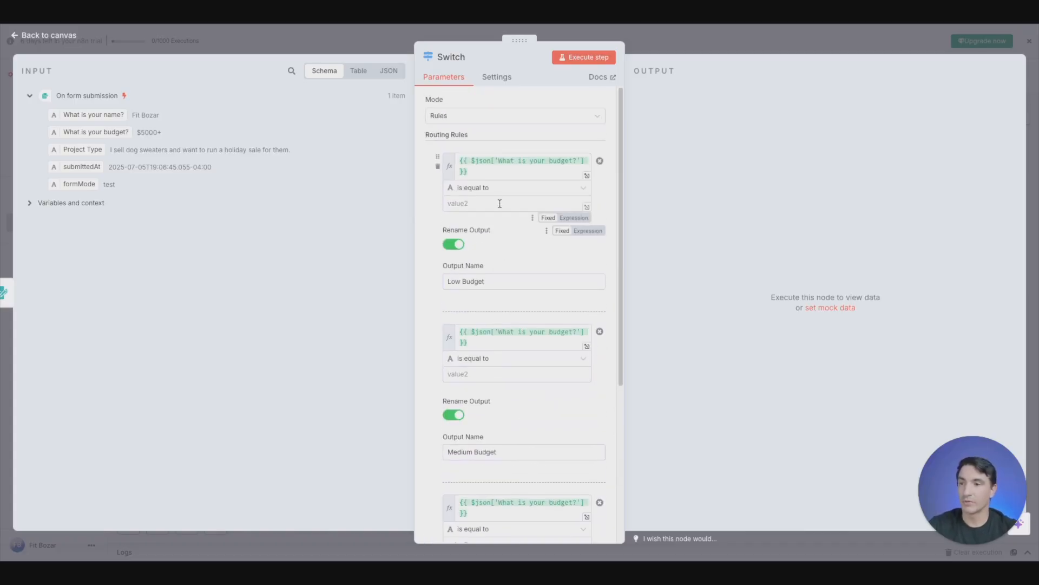
left_click(322, 39)
double_click(468, 318)
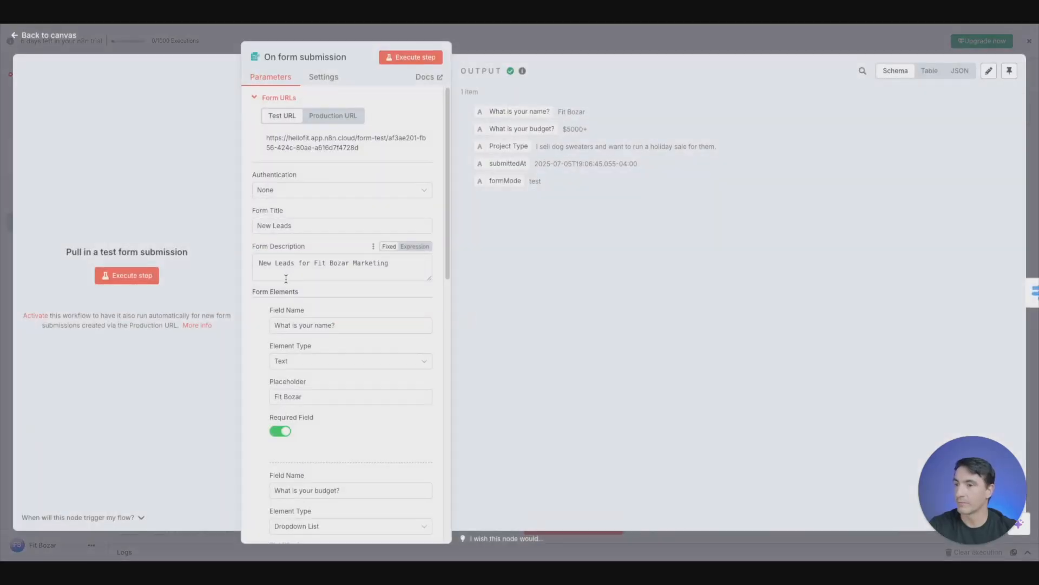
scroll(320, 335, "down", 5)
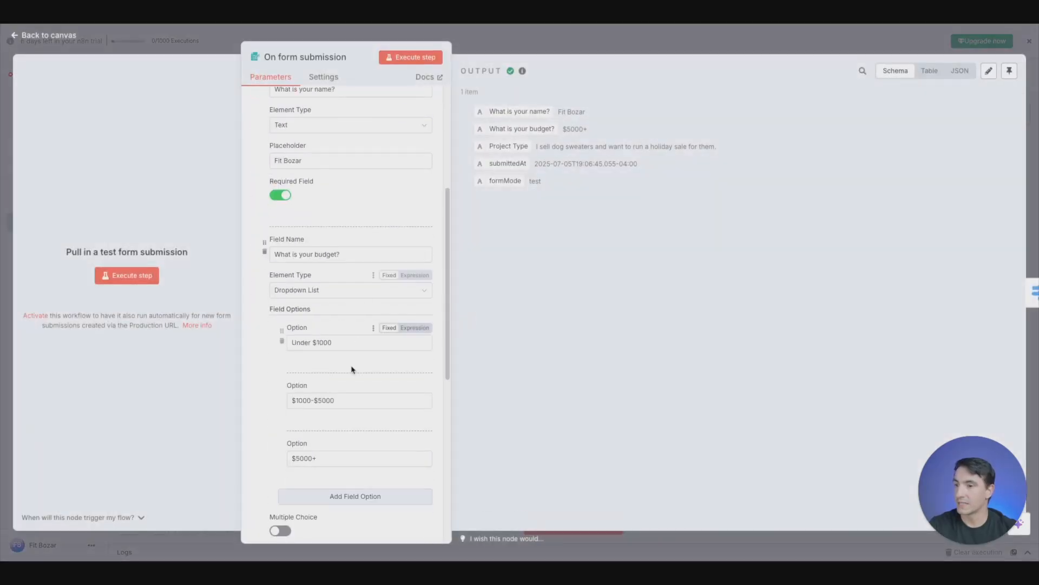
triple_click(340, 338)
key("ctrl+c")
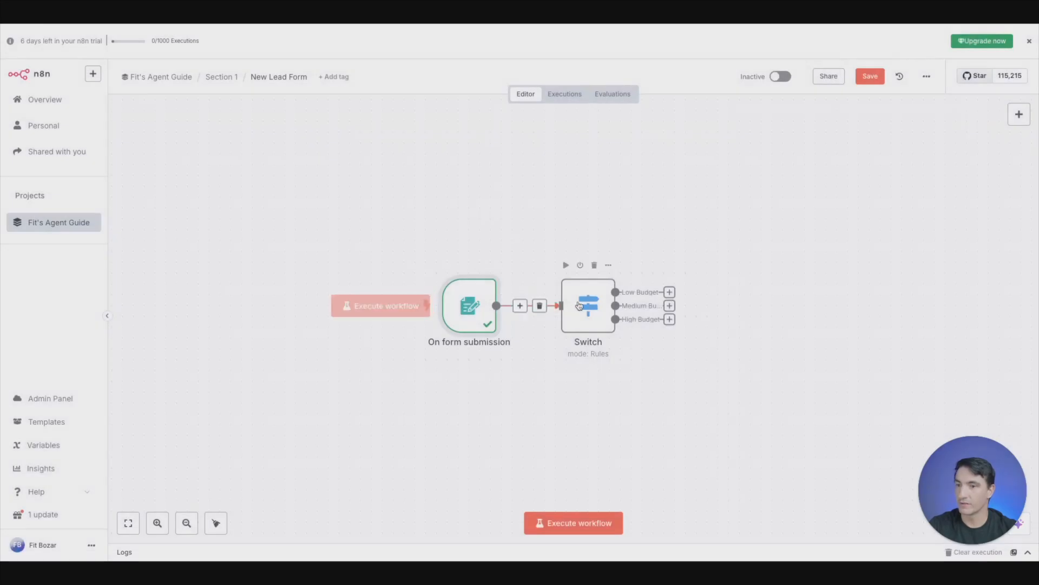
double_click(579, 306)
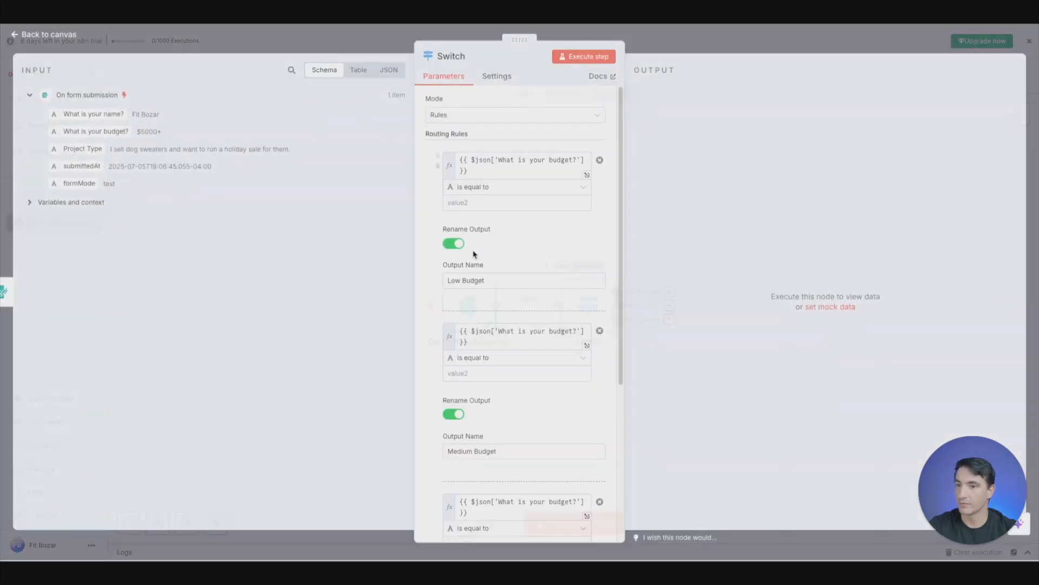
left_click(501, 204)
key("ctrl+v")
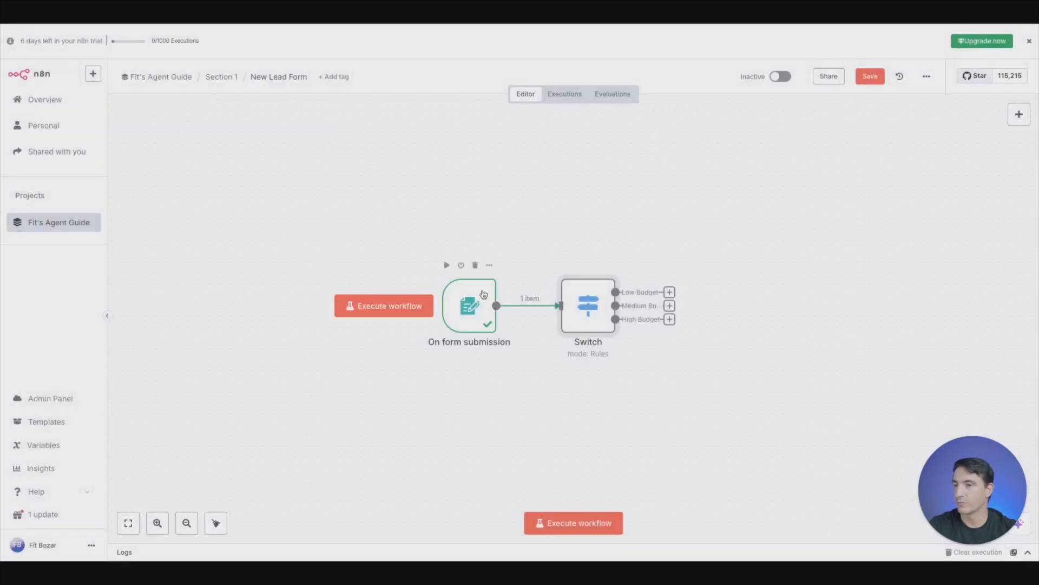
- Copy the "$1000-$5000" budget option from the On form submission node into the Medium Budget rule's comparison value
double_click(466, 287)
scroll(331, 379, "down", 3)
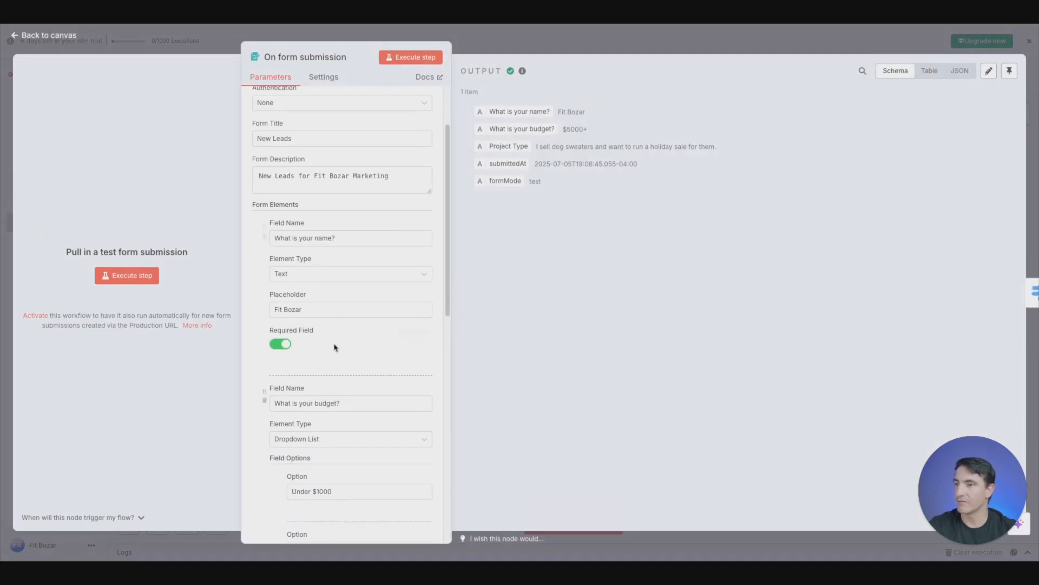
scroll(368, 325, "up", 2)
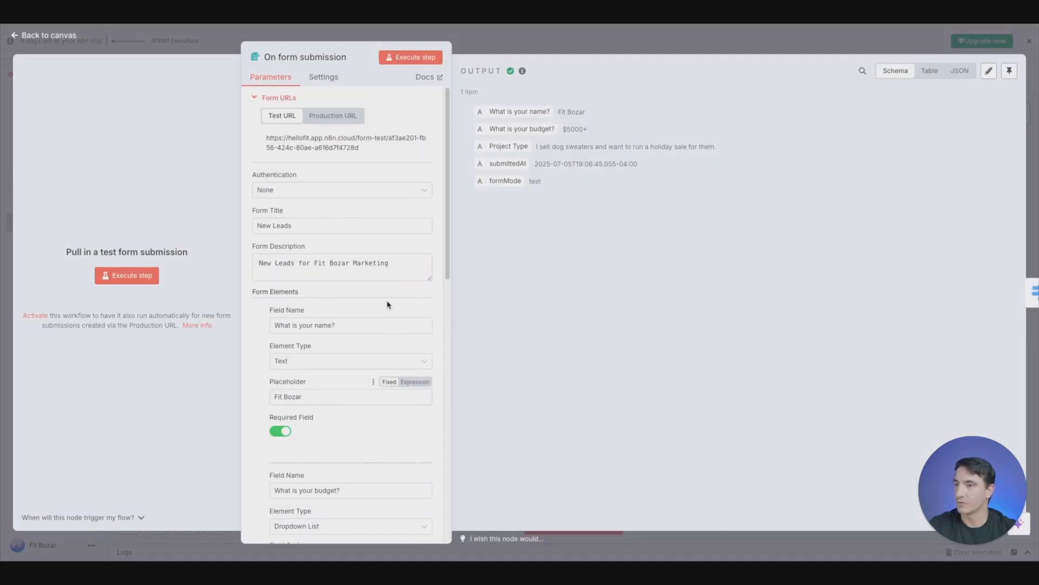
scroll(388, 304, "down", 10)
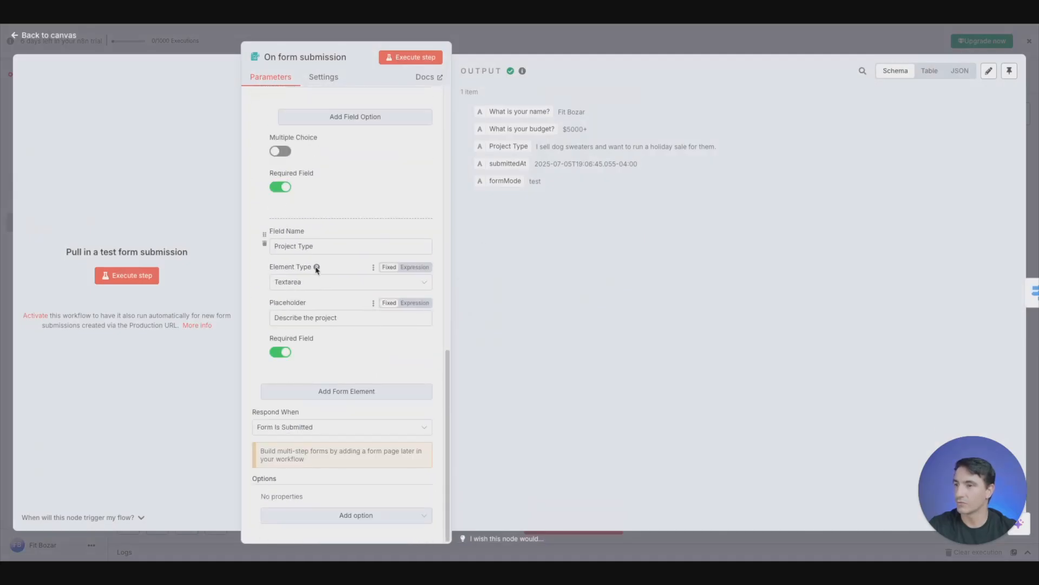
scroll(363, 281, "up", 4)
triple_click(358, 246)
key("ctrl+c")
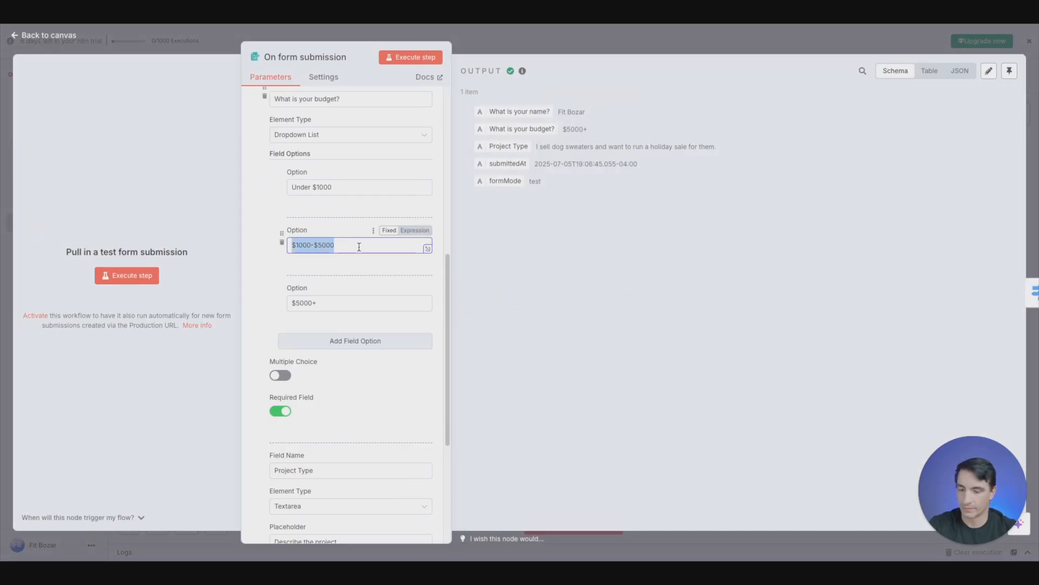
left_click(204, 48)
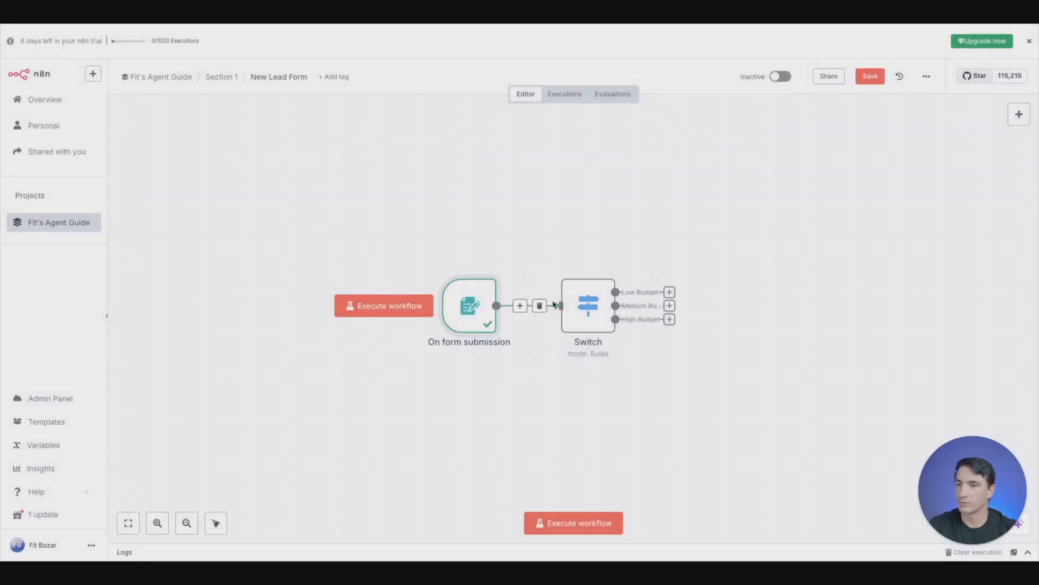
double_click(584, 306)
left_click(508, 375)
key("ctrl+v")
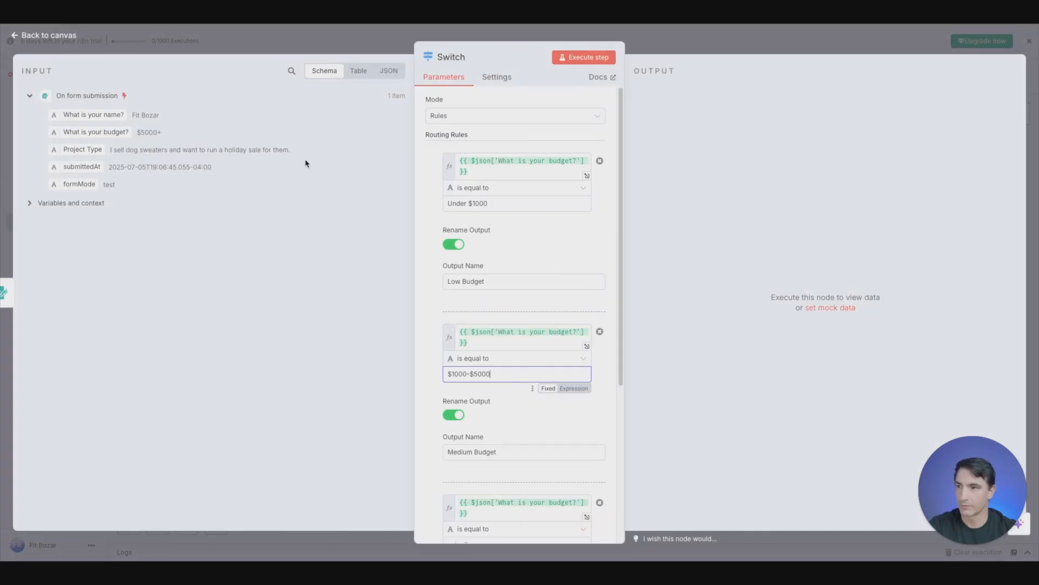
- Copy the "$5000+" budget option from the On form submission node into the High Budget rule's comparison value
left_click(295, 41)
double_click(468, 306)
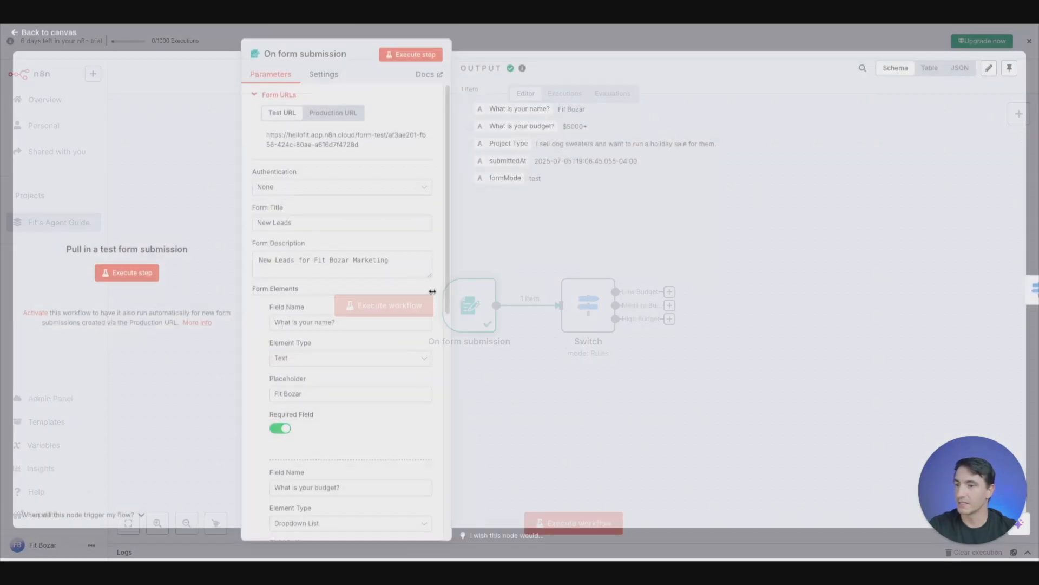
scroll(341, 325, "down", 5)
left_click(339, 370)
key("ctrl+a")
key("ctrl+c")
left_click(520, 38)
double_click(575, 306)
scroll(540, 308, "down", 3)
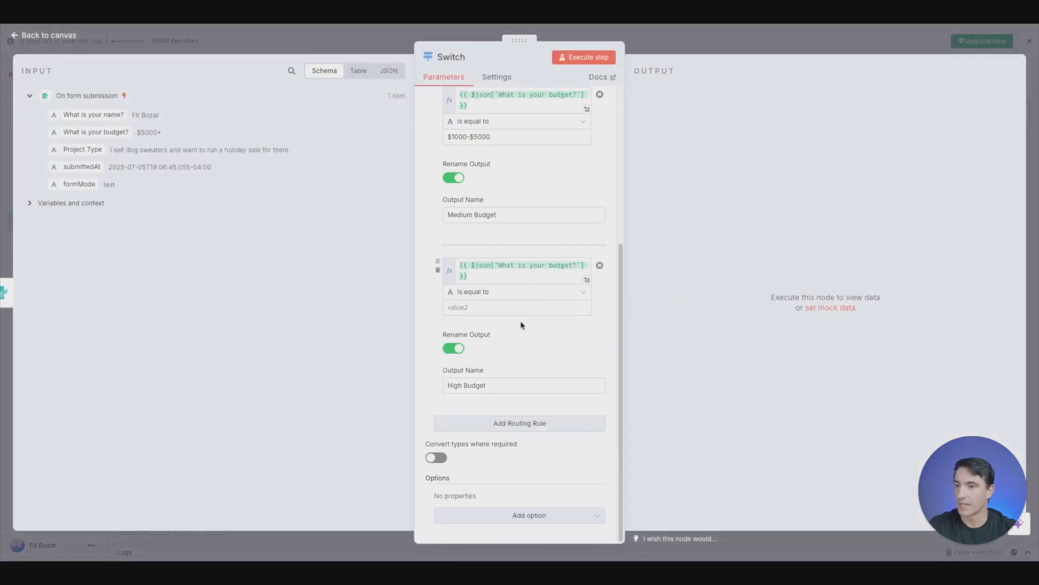
left_click(519, 306)
key("ctrl+v")
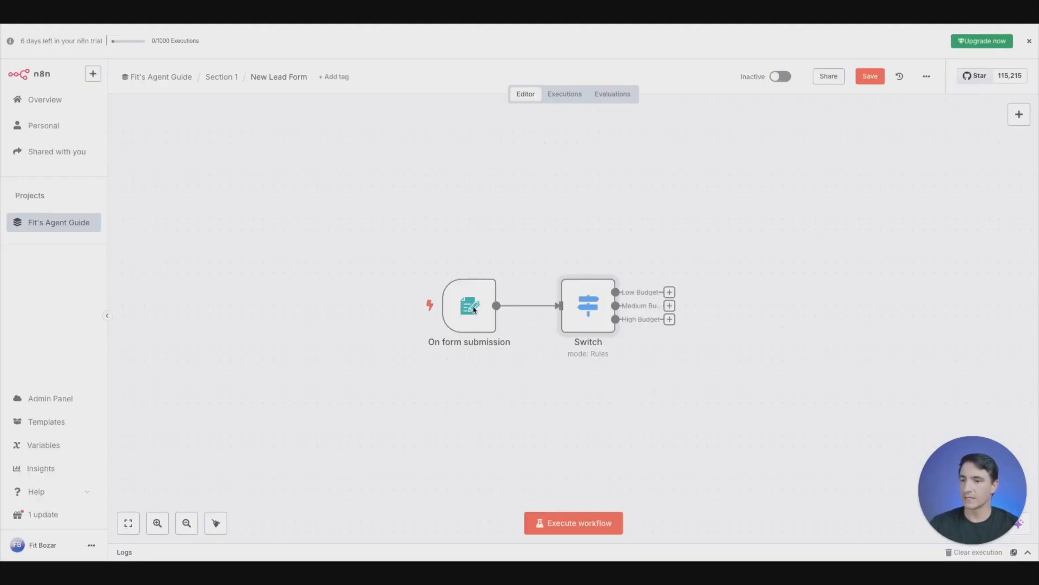
- Execute the workflow to open the New Leads test form
left_click(569, 529)
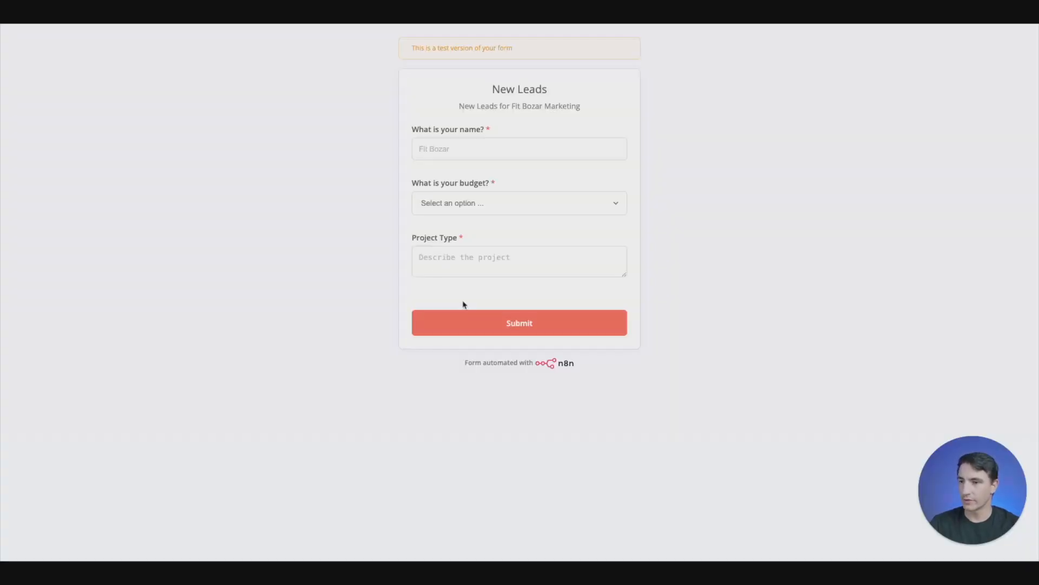
- Enter the lead's name in the New Leads test form and choose the $1000-$5000 budget
left_click(519, 158)
type("Fit")
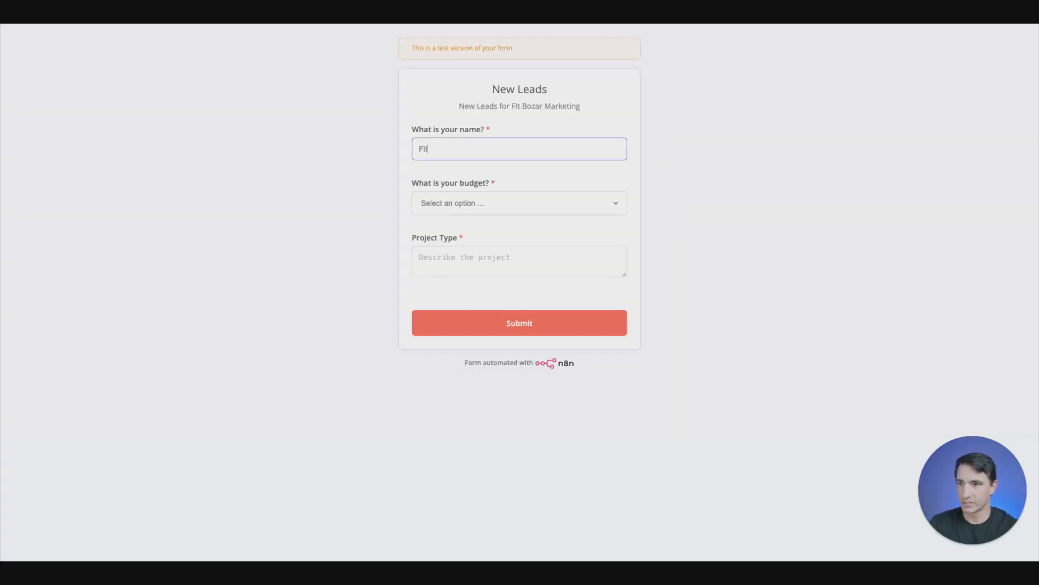
type(" Bozar")
key("Tab")
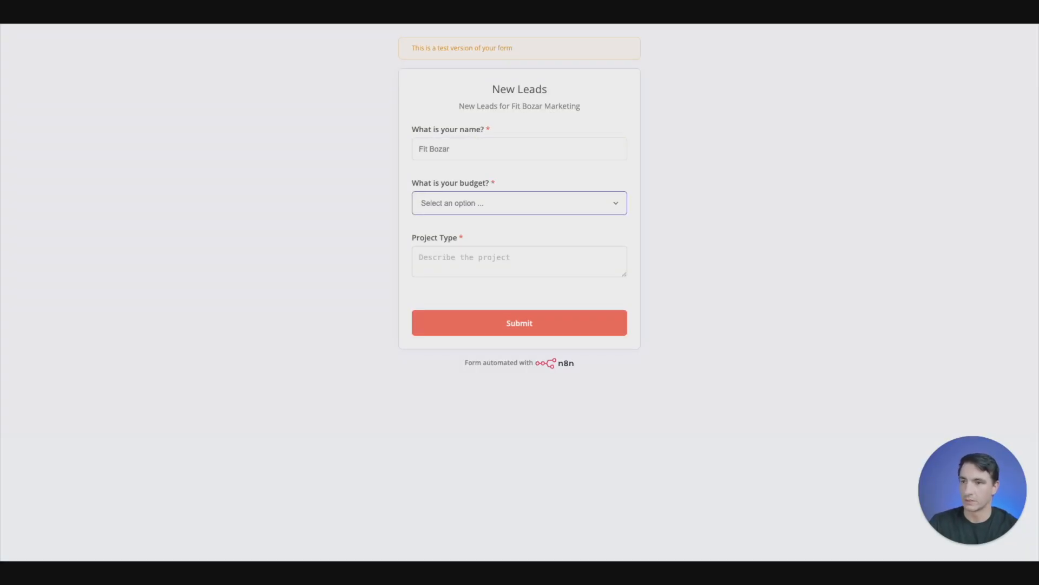
key("space")
key("Down")
key("Down")
key("Return")
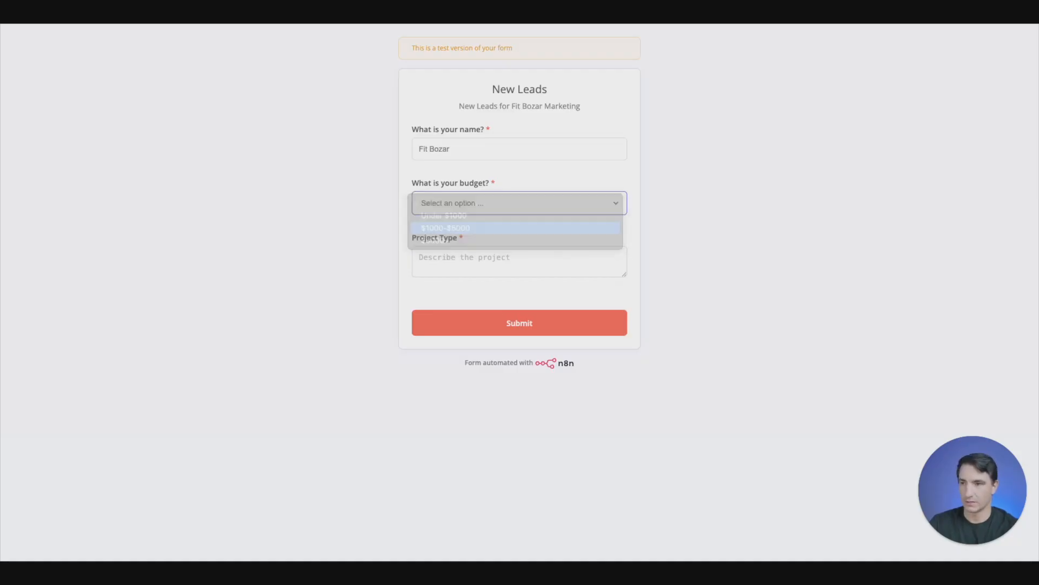
- Describe the project type as "I make cat loafers" and submit the test form
key("Tab")
type("I")
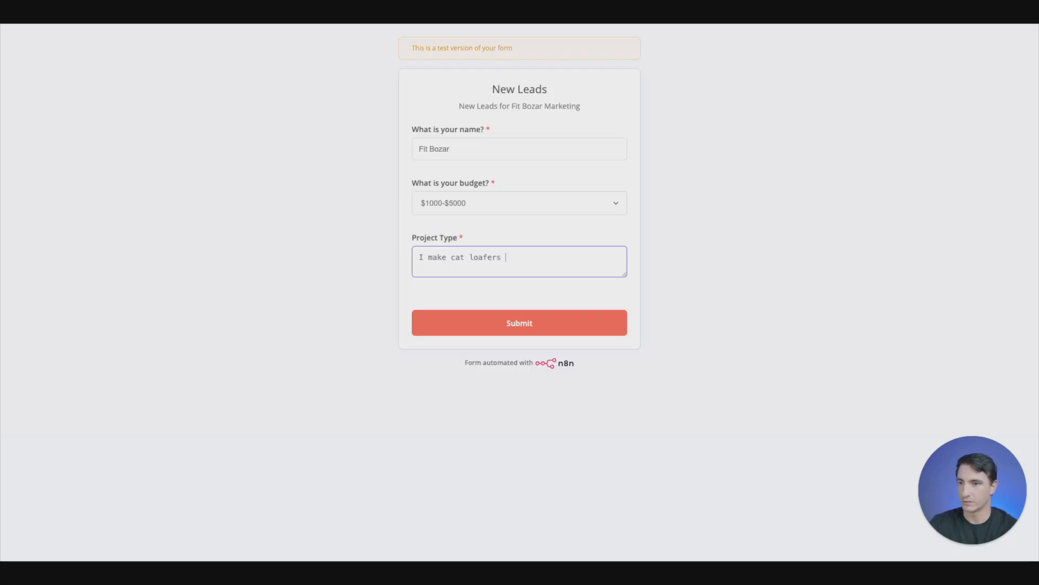
type("make cat loafers")
left_click(545, 331)
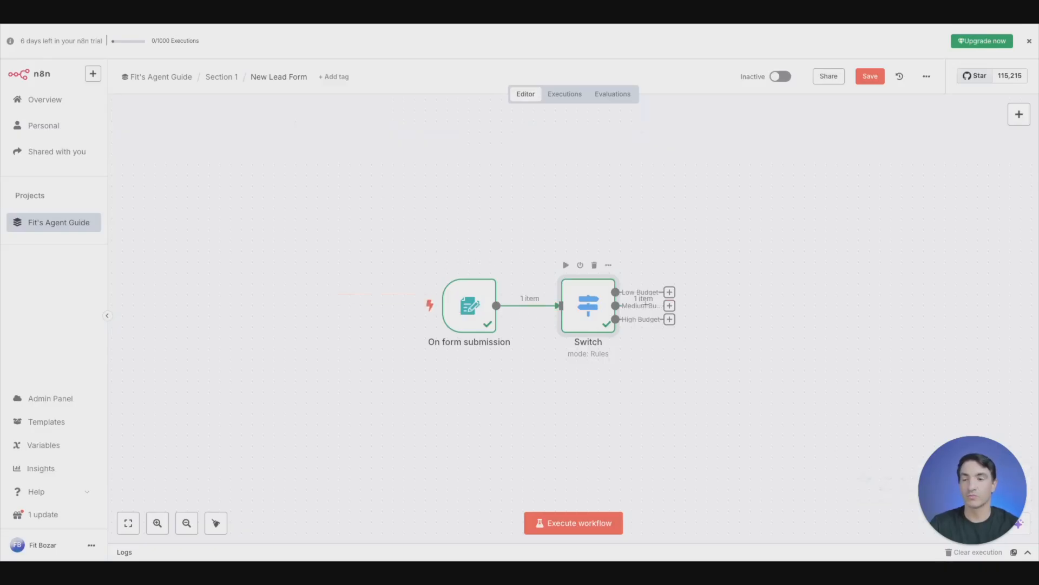
- Examine the Switch node's form input as schema and table, and its Low, Medium and High Budget outputs
double_click(582, 306)
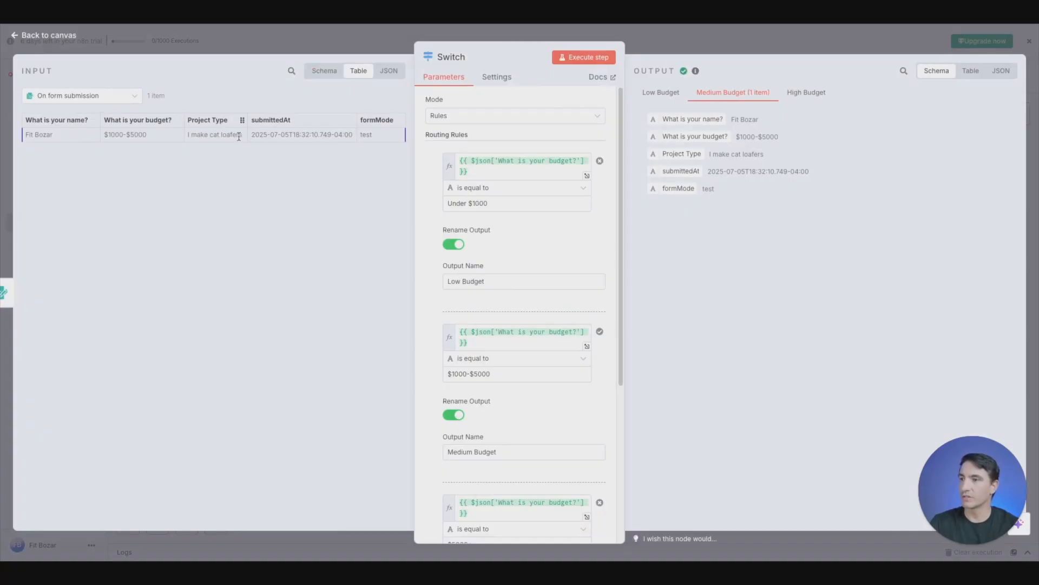
left_click(322, 73)
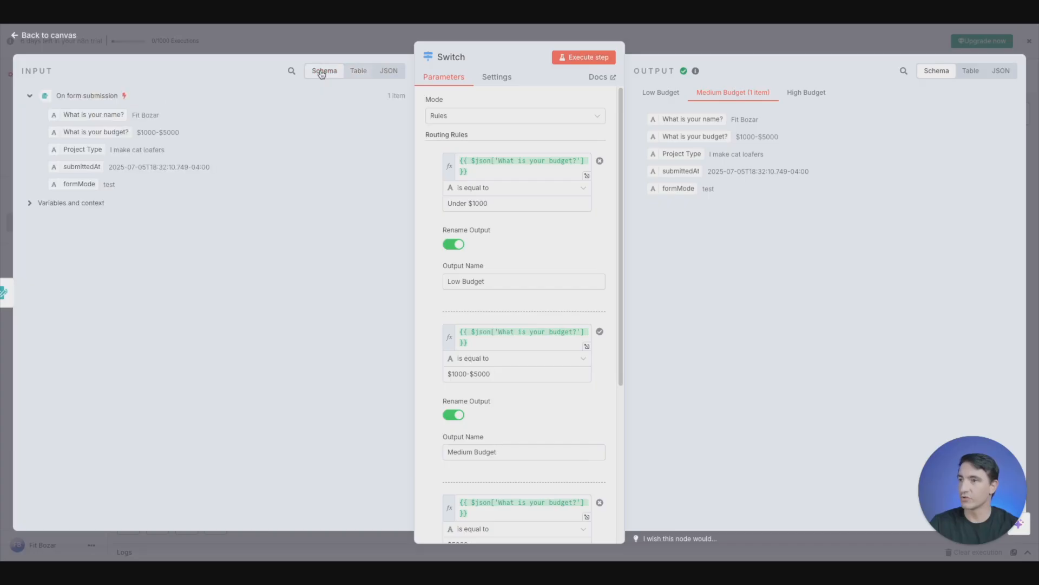
left_click(353, 73)
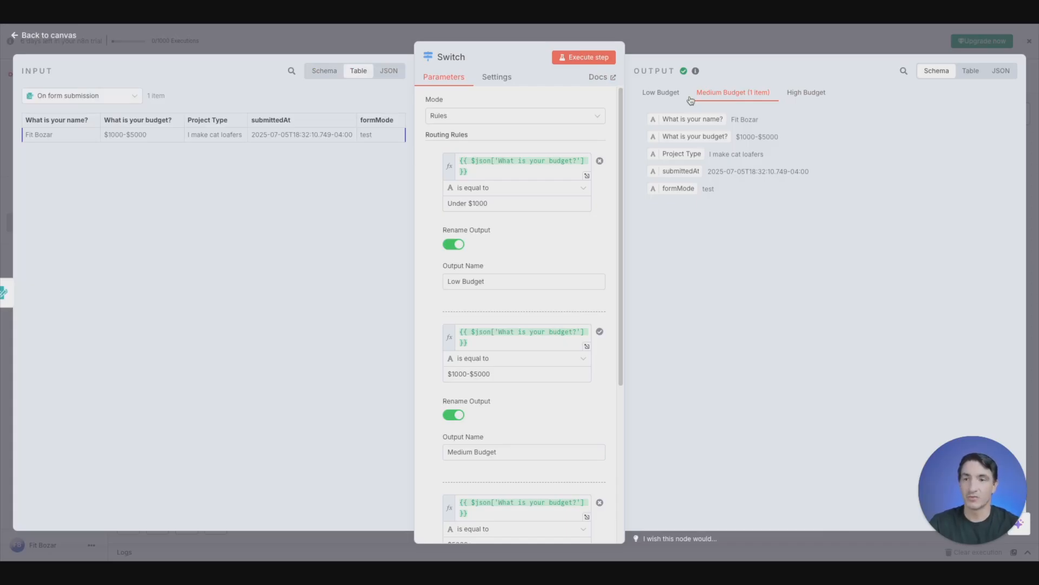
left_click(673, 97)
left_click(804, 96)
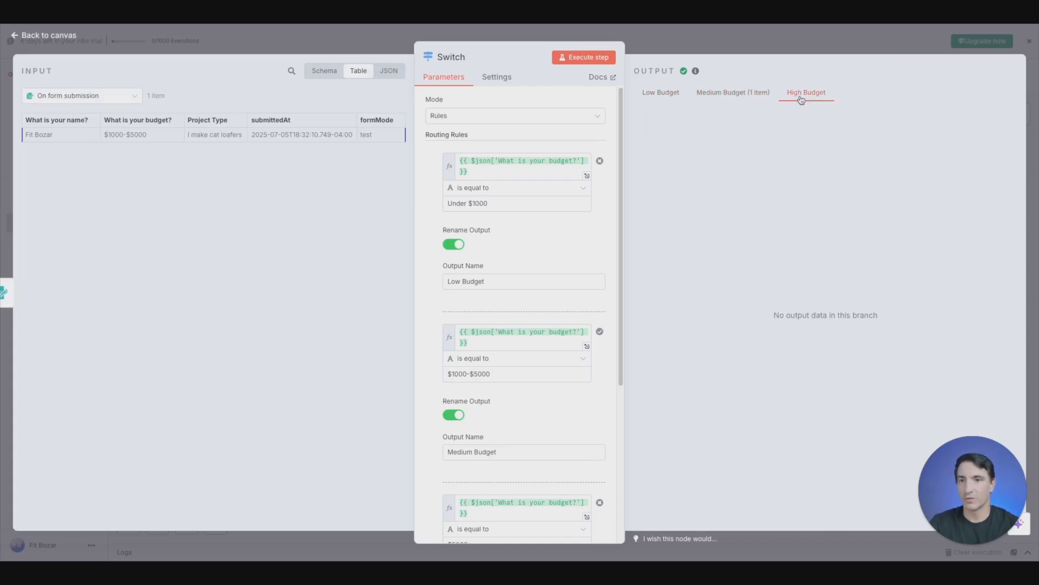
left_click(733, 94)
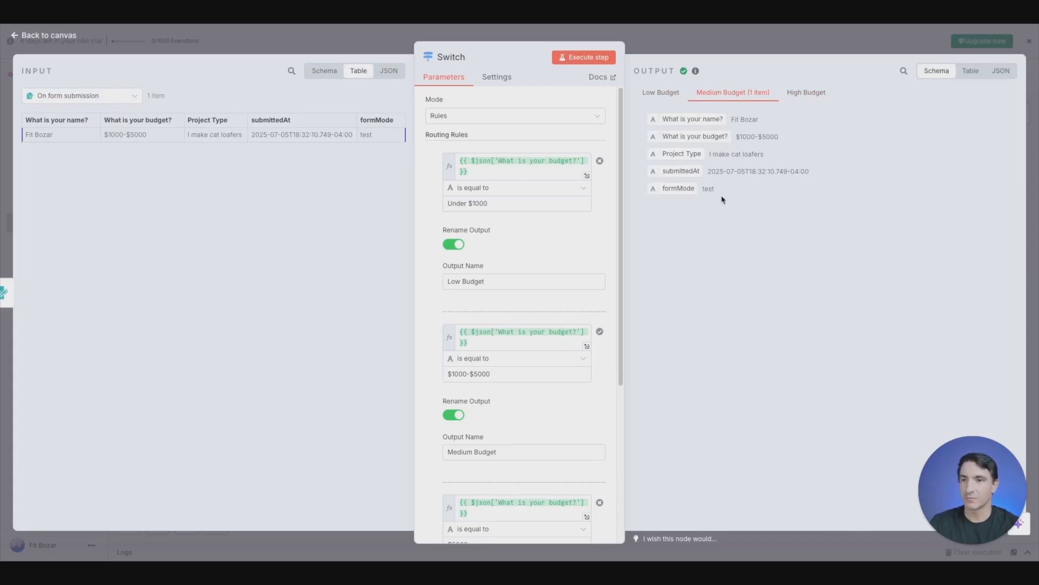
left_click(670, 49)
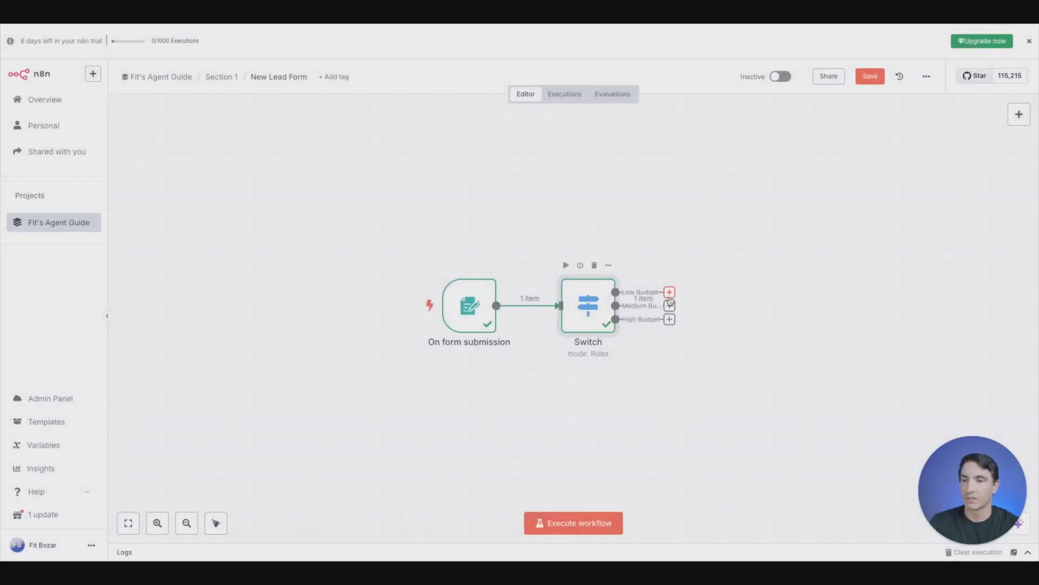
- Add a Gmail "Send a message" node to the Switch node's Medium Budget output
left_click_drag(670, 295, 680, 229)
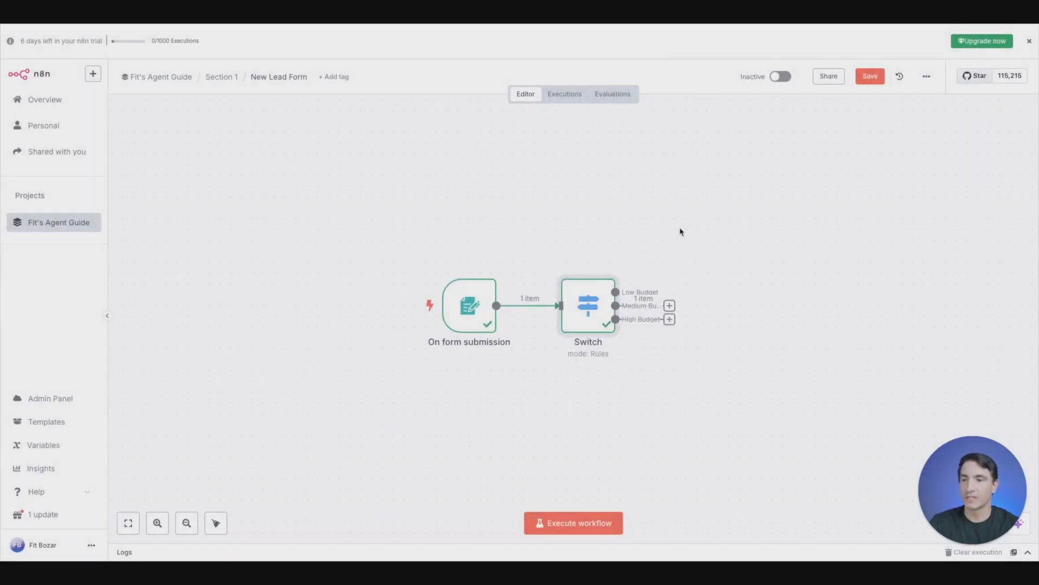
left_click(671, 307)
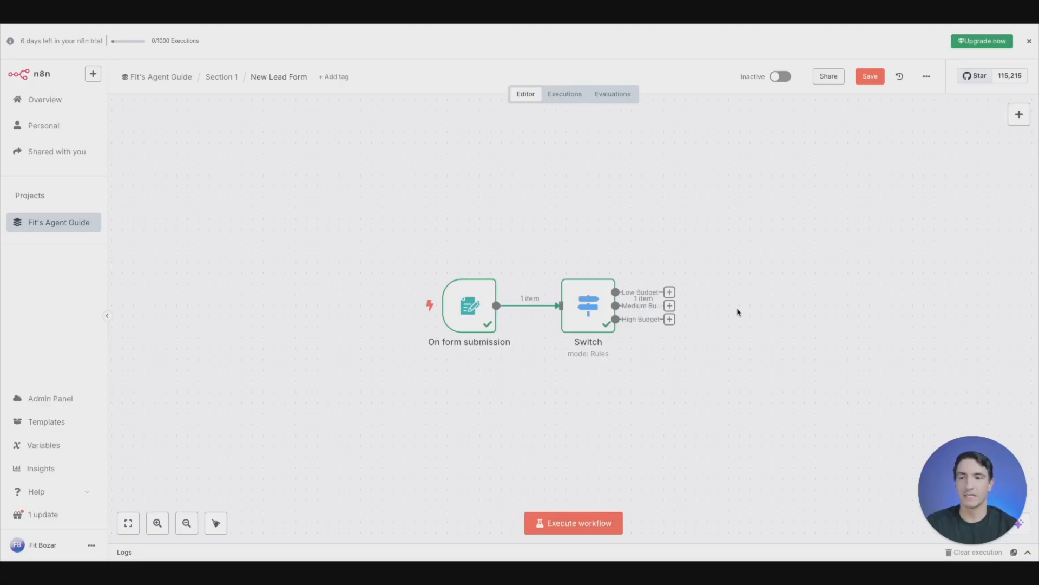
left_click(669, 306)
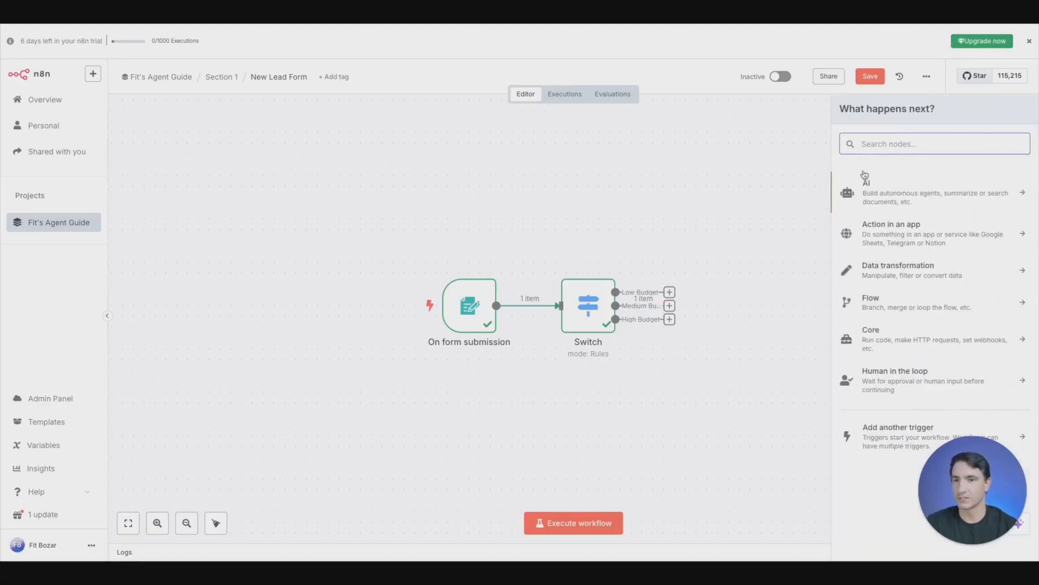
type("gmail")
left_click(907, 187)
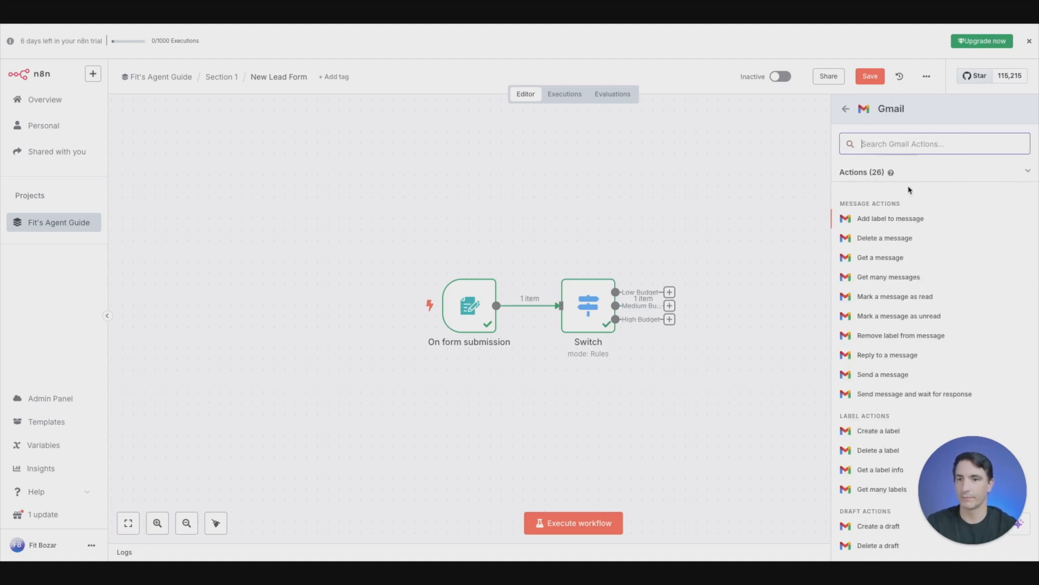
left_click(872, 378)
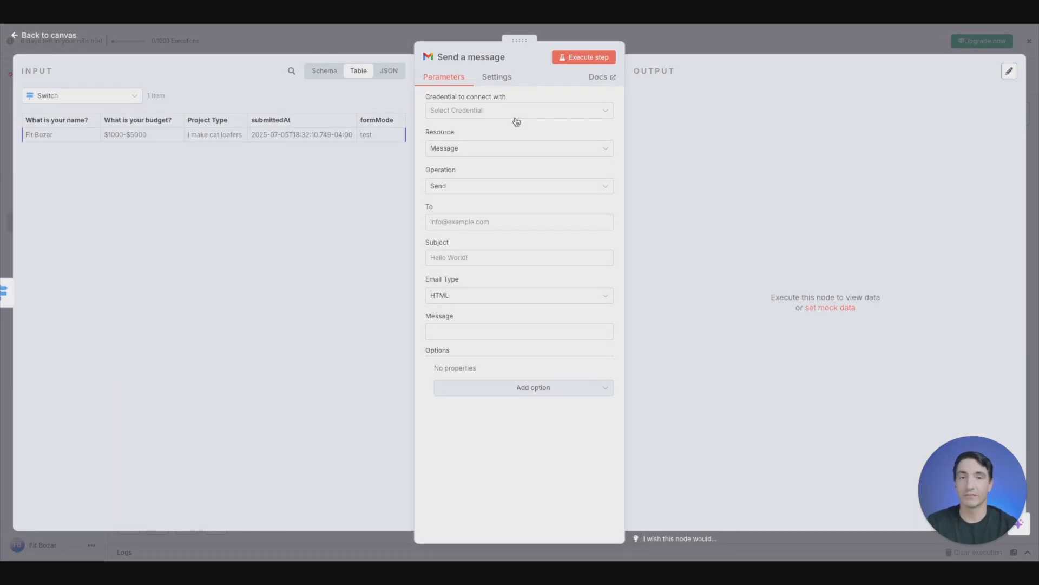
- Create a new Gmail OAuth2 credential for the Send a message node by signing in with Google
left_click(516, 114)
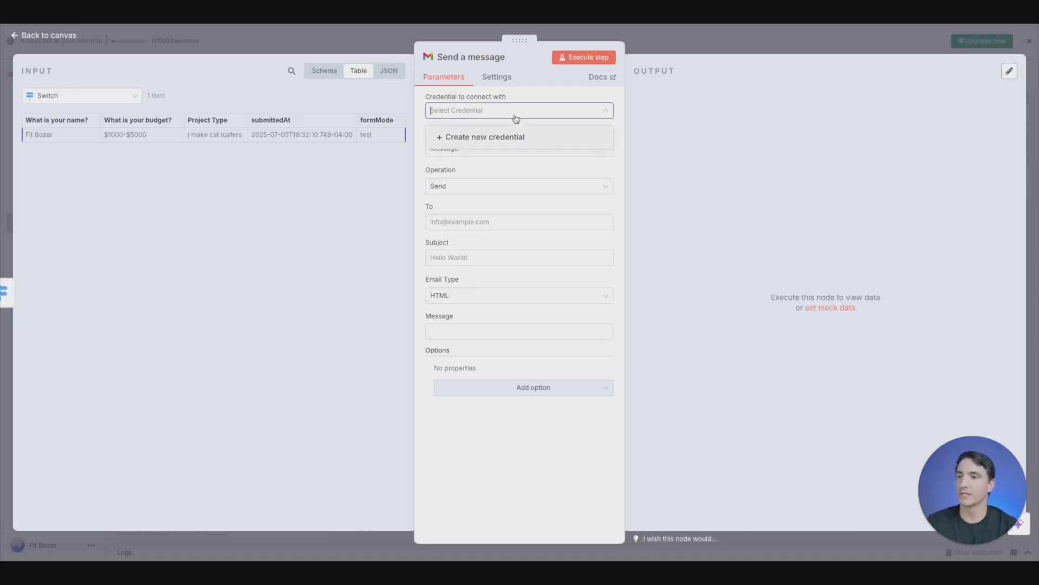
left_click(497, 139)
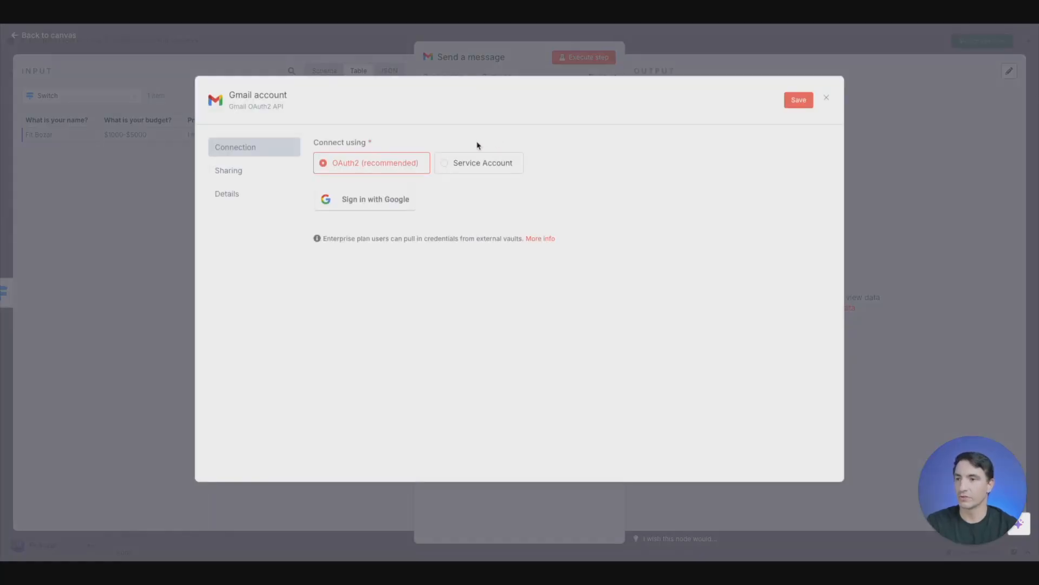
left_click(379, 204)
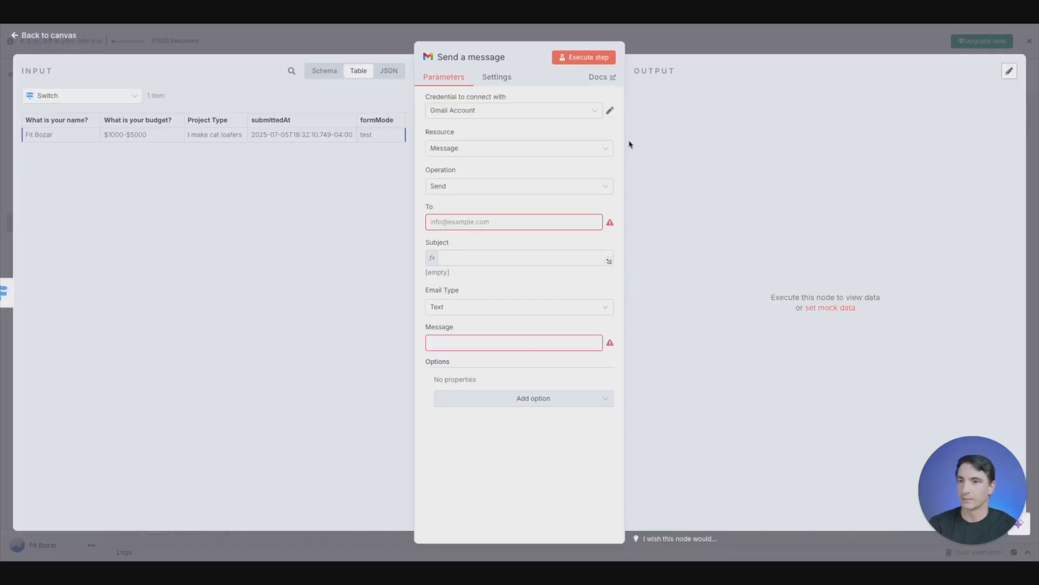
- Rename the connected Gmail credential "Hello Test" and save it
left_click(610, 112)
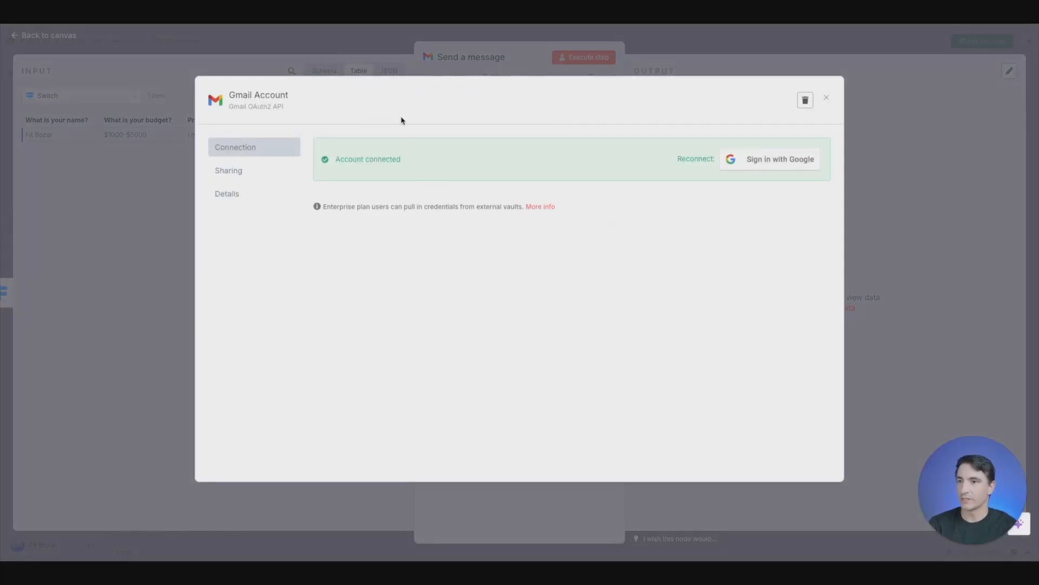
left_click(286, 94)
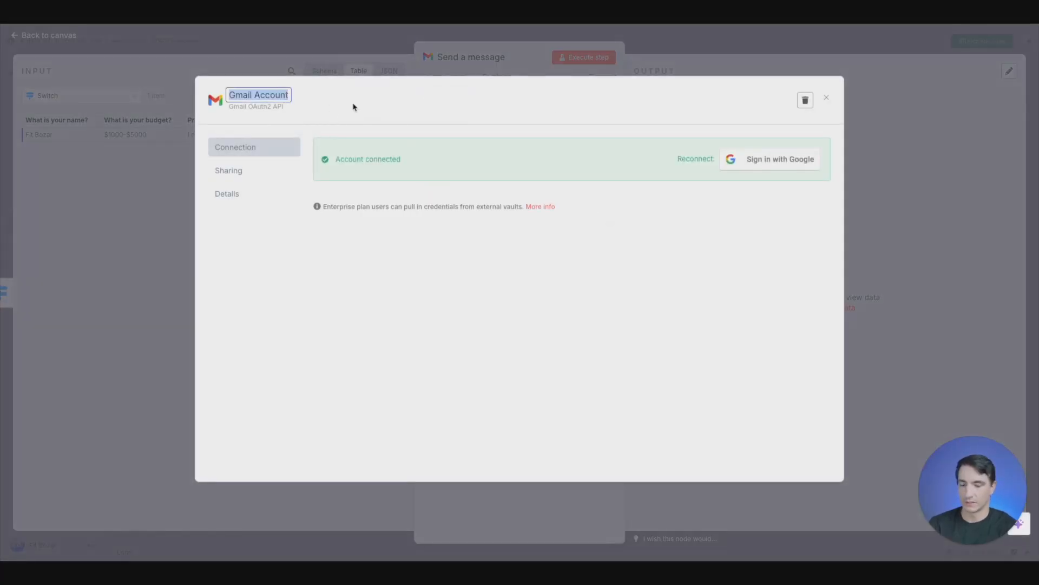
type("Hello Test")
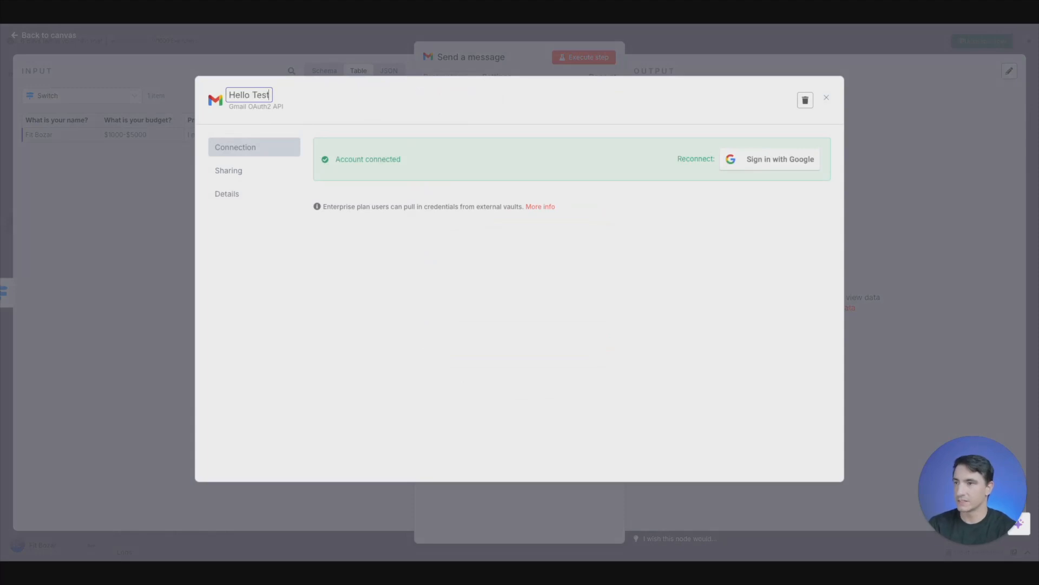
key("Return")
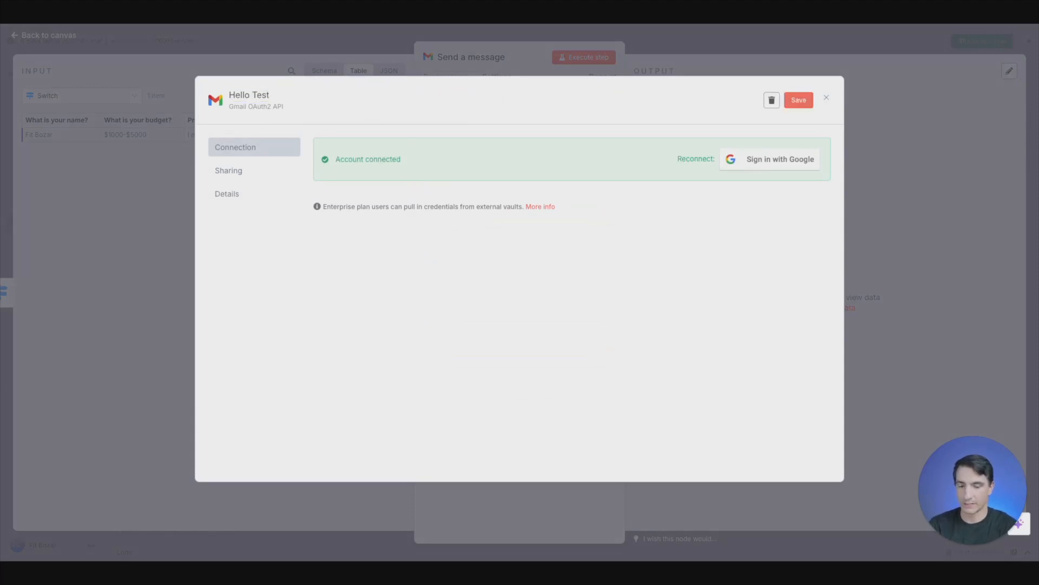
left_click(811, 104)
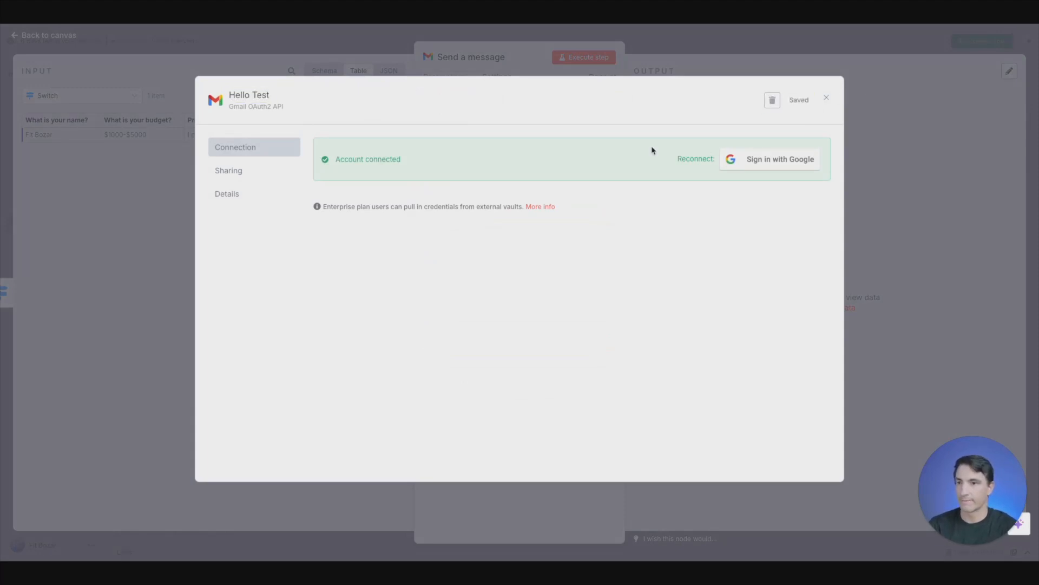
left_click(826, 98)
- Keep the message operation on Send and enter the recipient's e-mail address
left_click(537, 187)
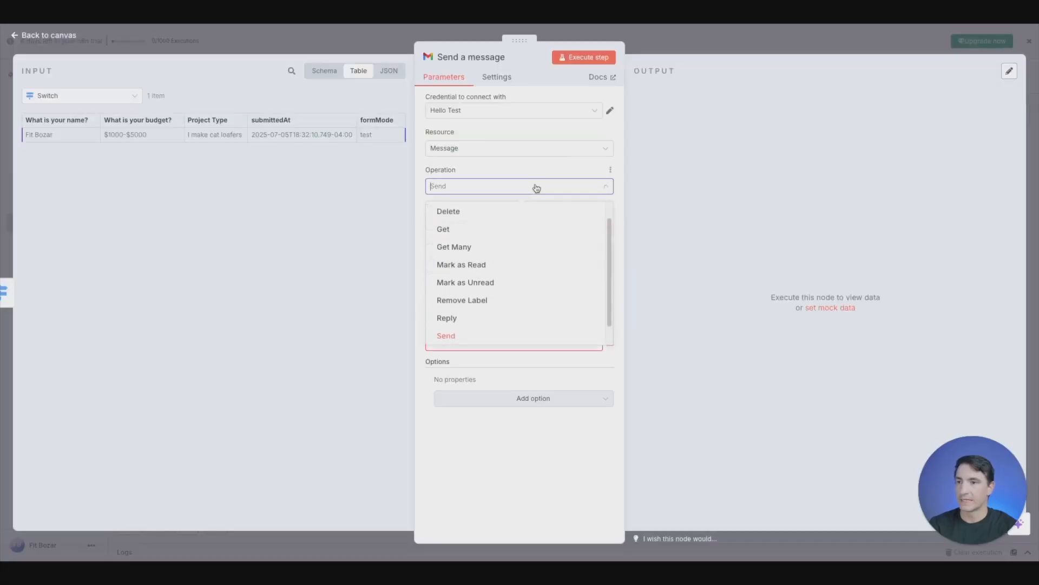
left_click(494, 345)
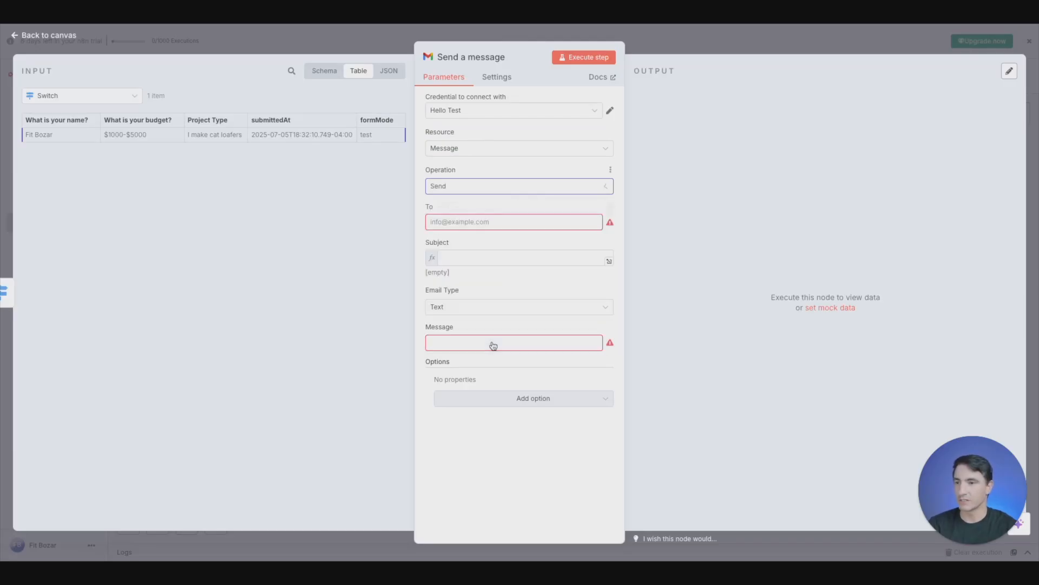
left_click(485, 222)
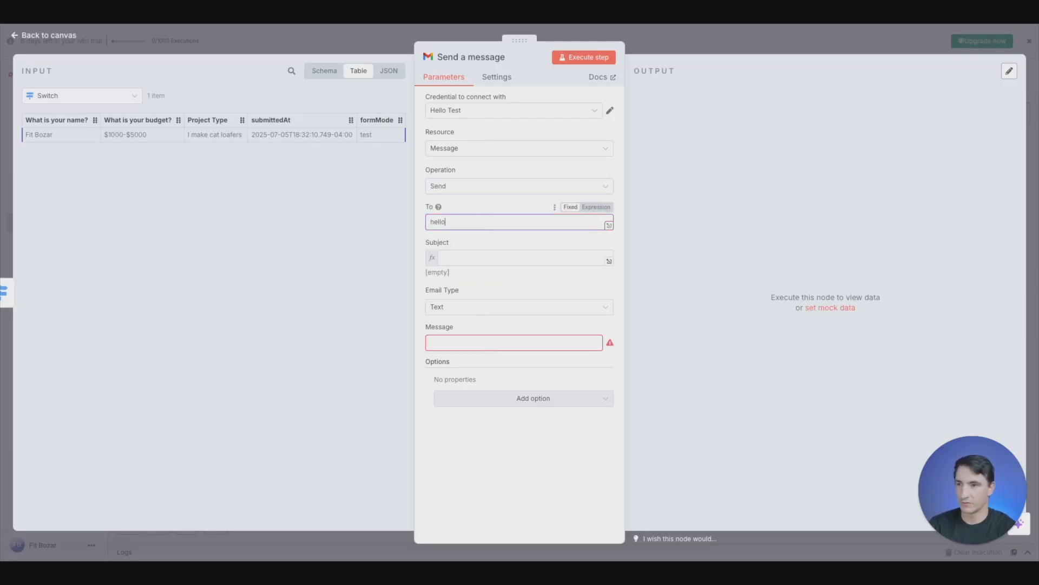
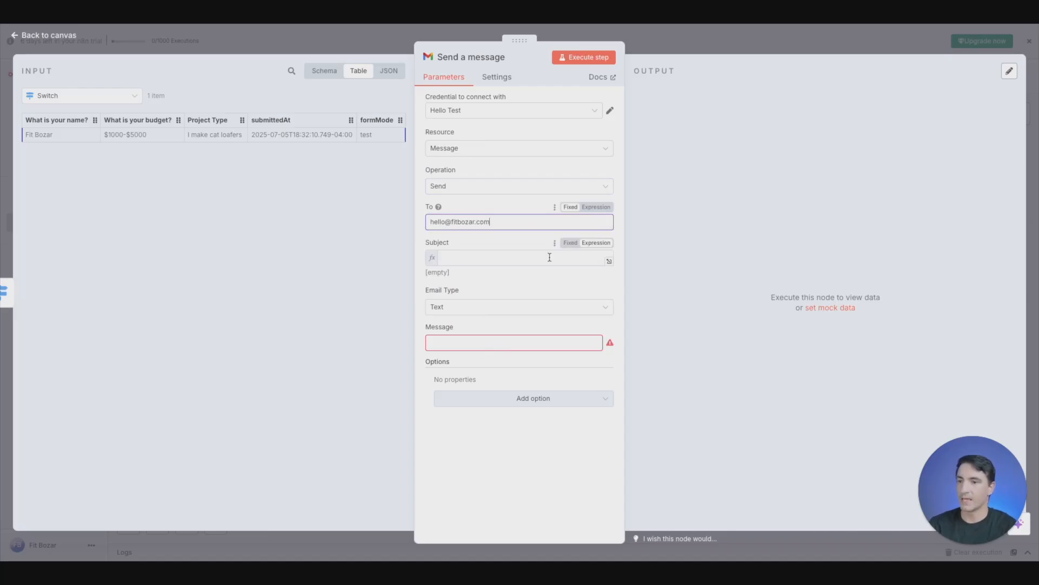
- Set the email subject to "❤️ New Lead!!!" and keep that field in expression mode
left_click(518, 259)
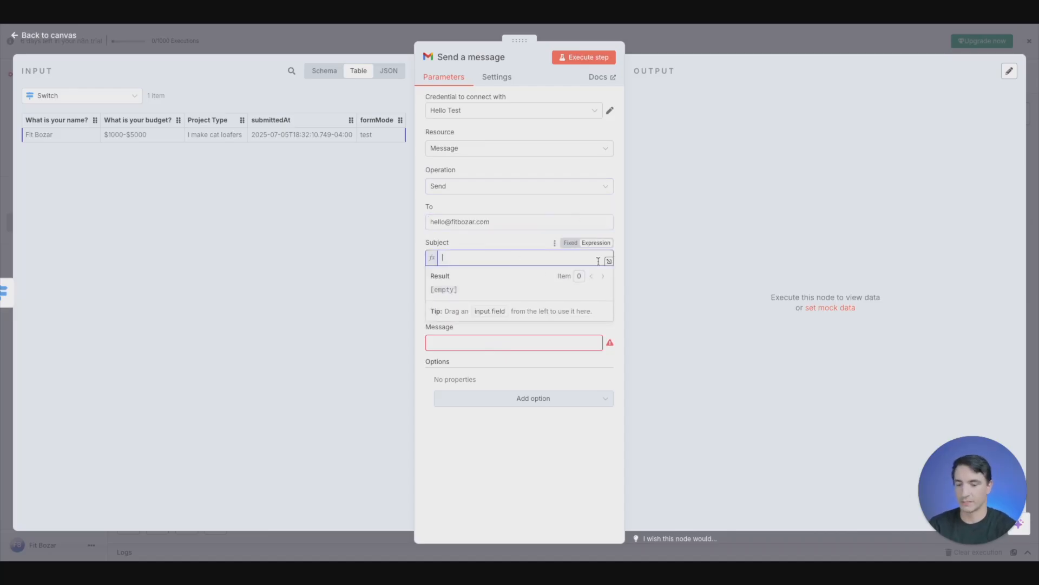
type("Lead")
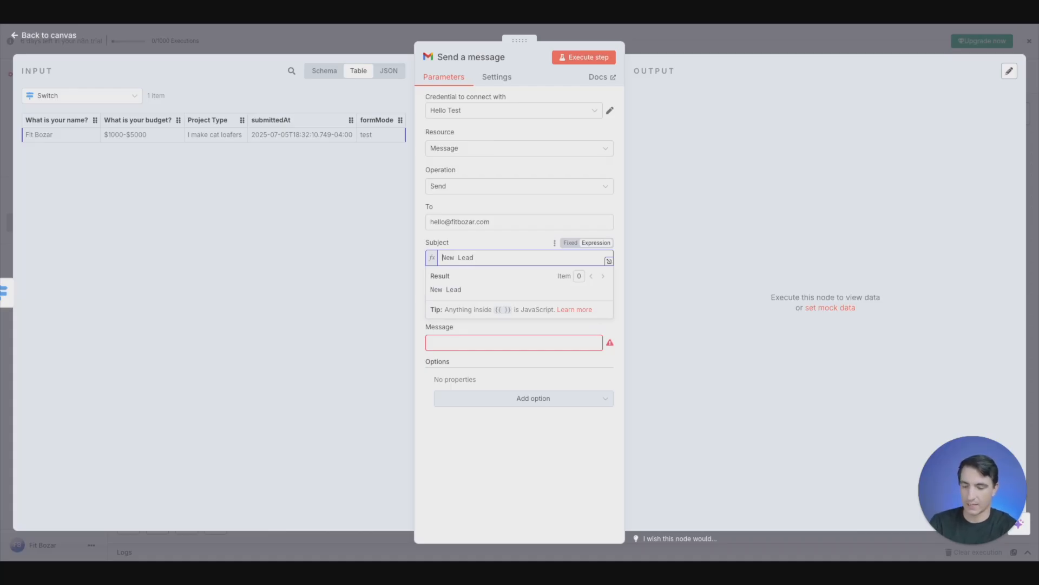
key("ctrl+super+space")
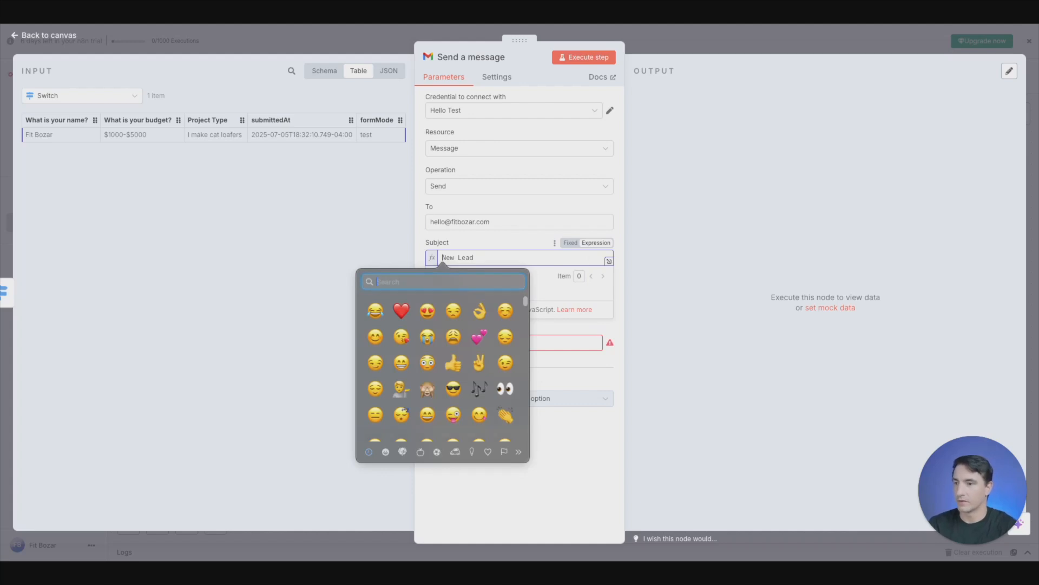
left_click(401, 310)
left_click(496, 259)
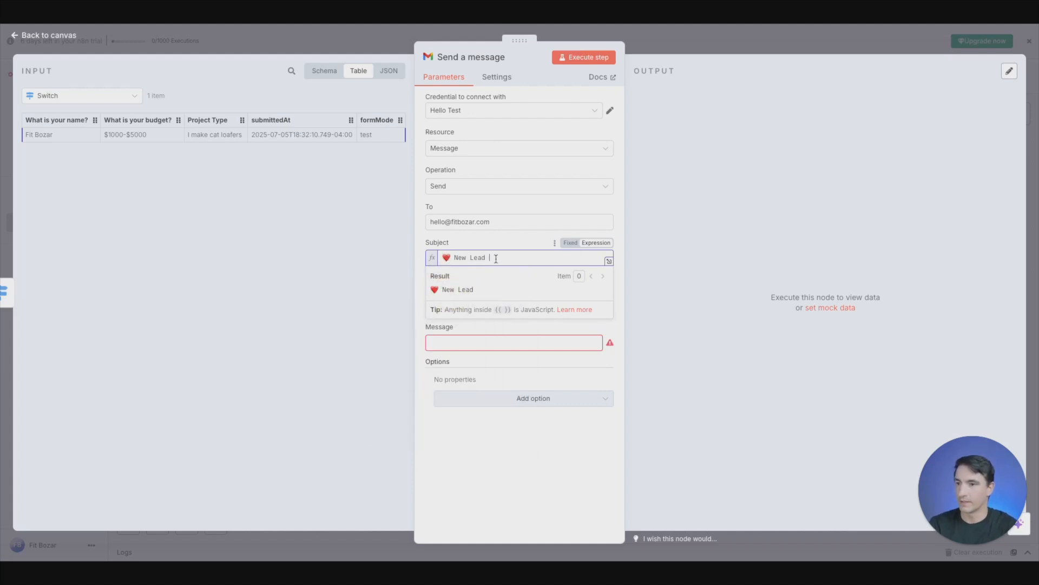
type("!!!")
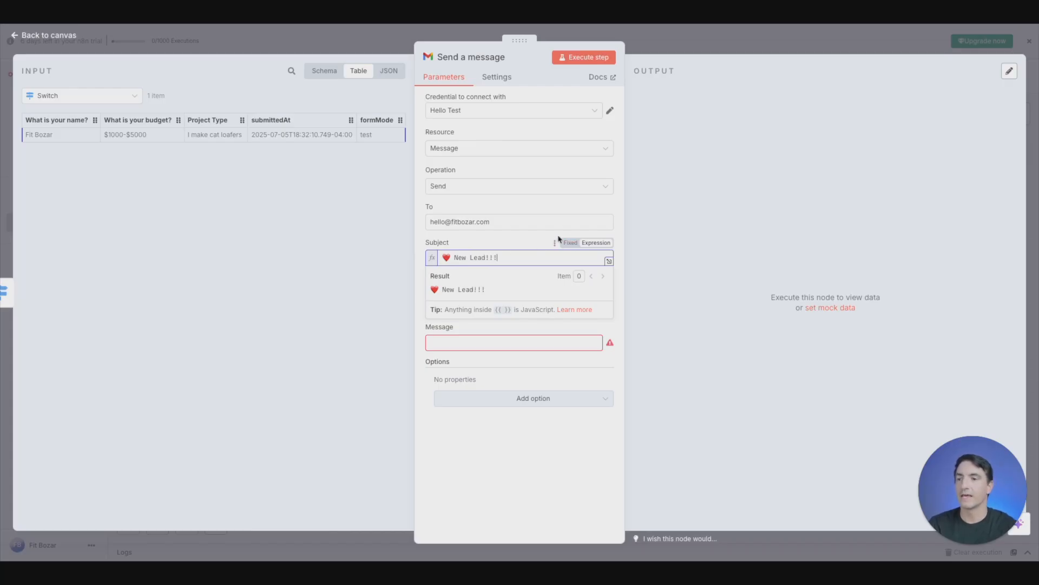
left_click(569, 245)
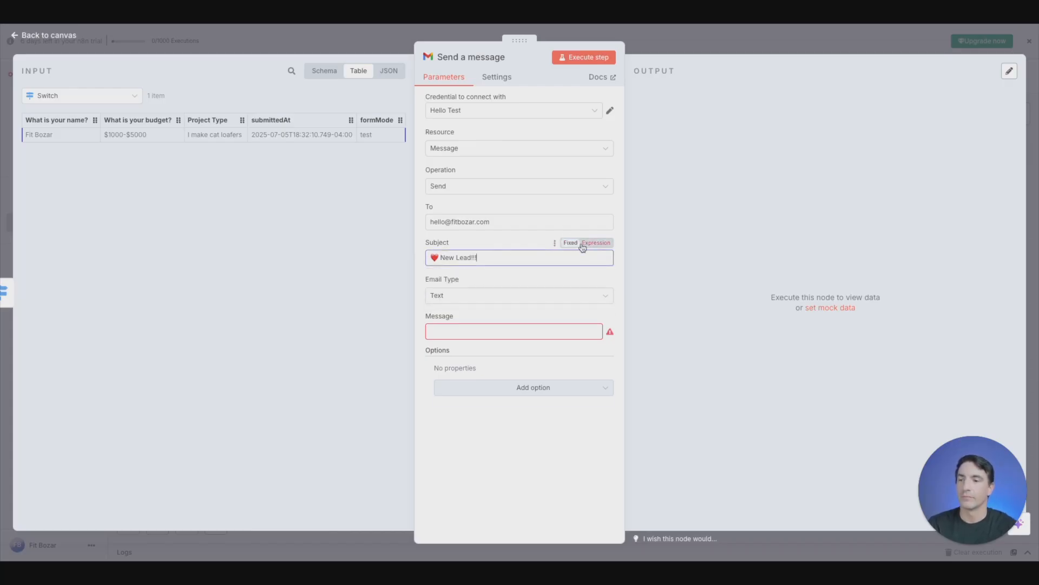
left_click(591, 248)
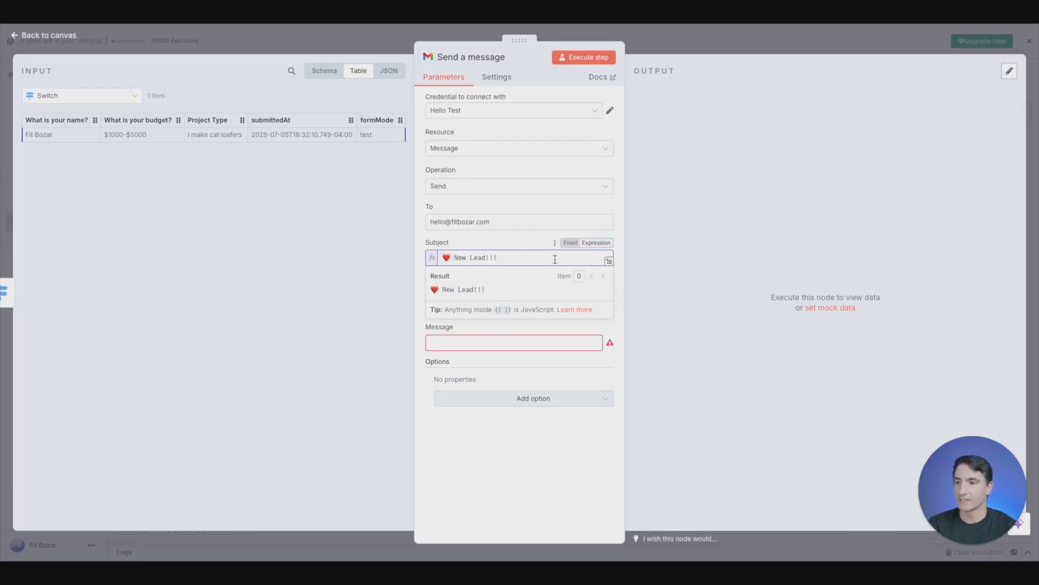
- Append the "What is your name?" value from the Switch input schema to the end of the email subject
left_click(322, 77)
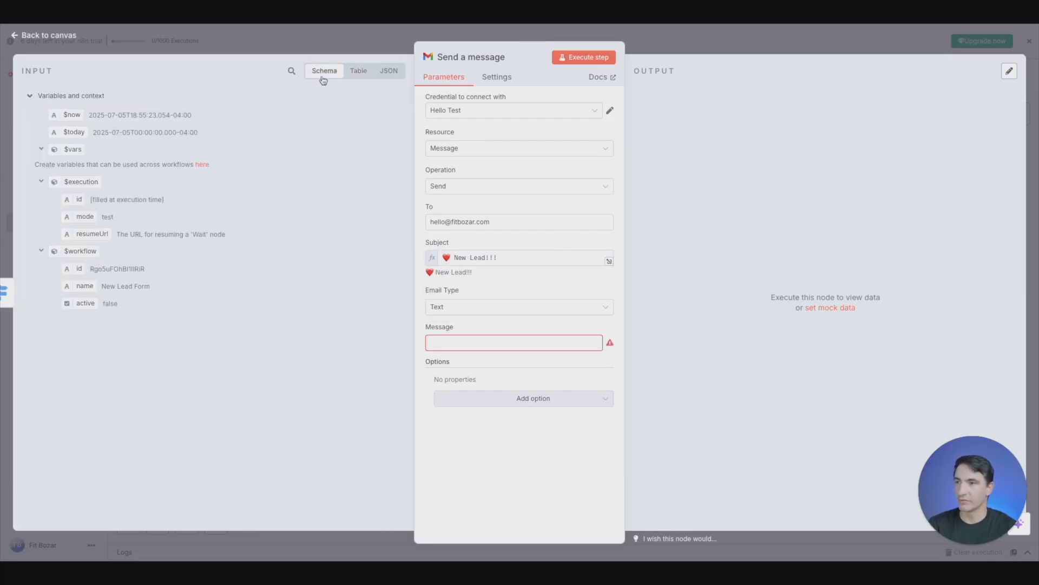
left_click(517, 254)
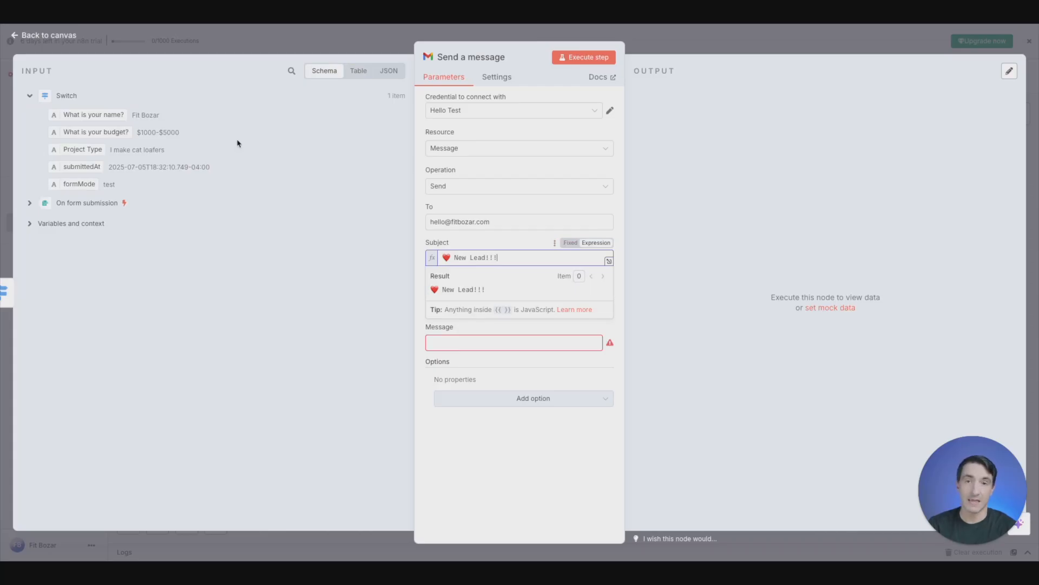
left_click_drag(74, 115, 541, 260)
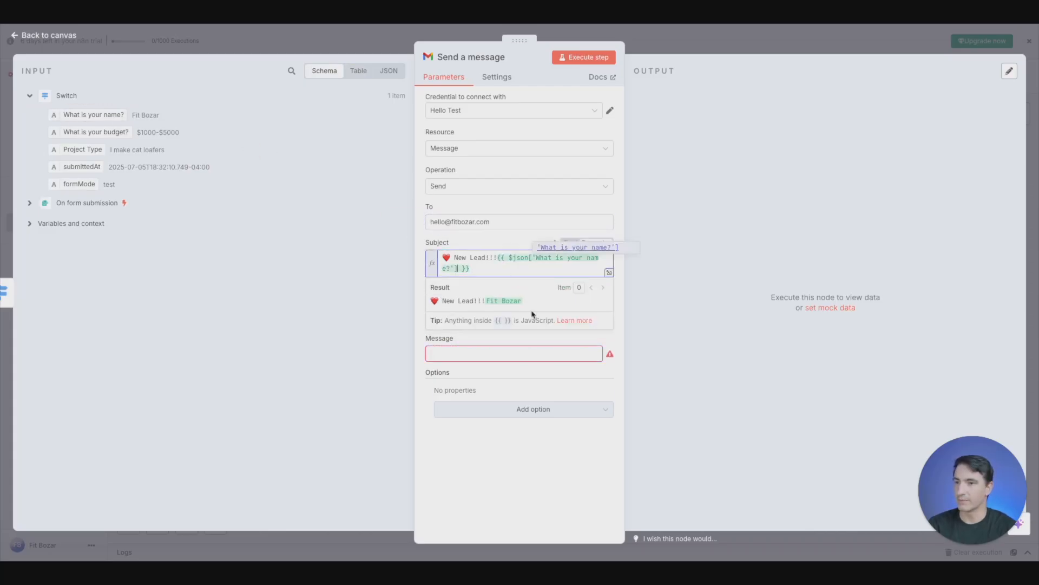
left_click(623, 237)
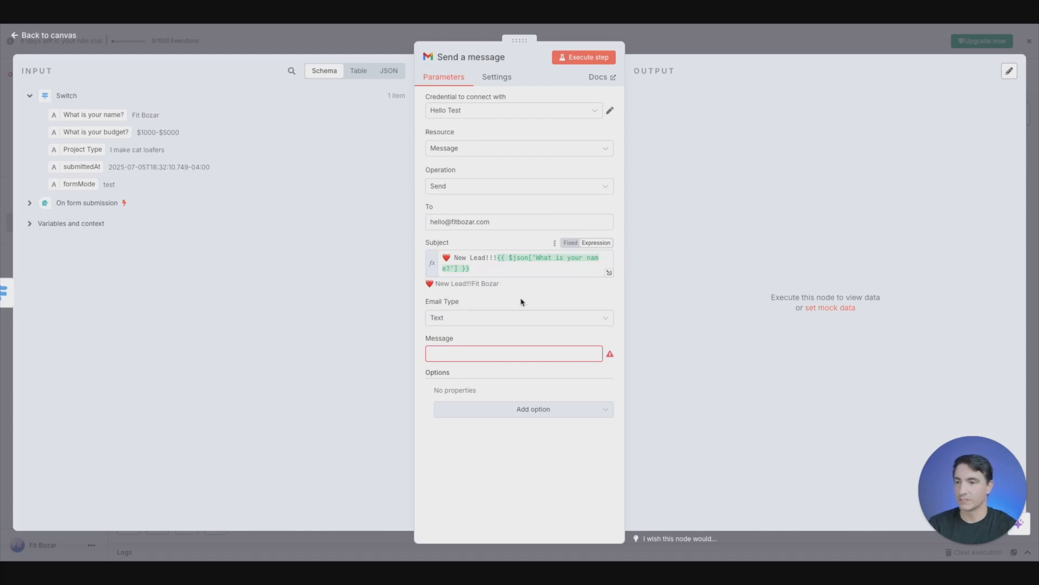
- Keep the email type as Text and write a message greeting the recipient by first name, followed by "You have a new lead!"
left_click(512, 317)
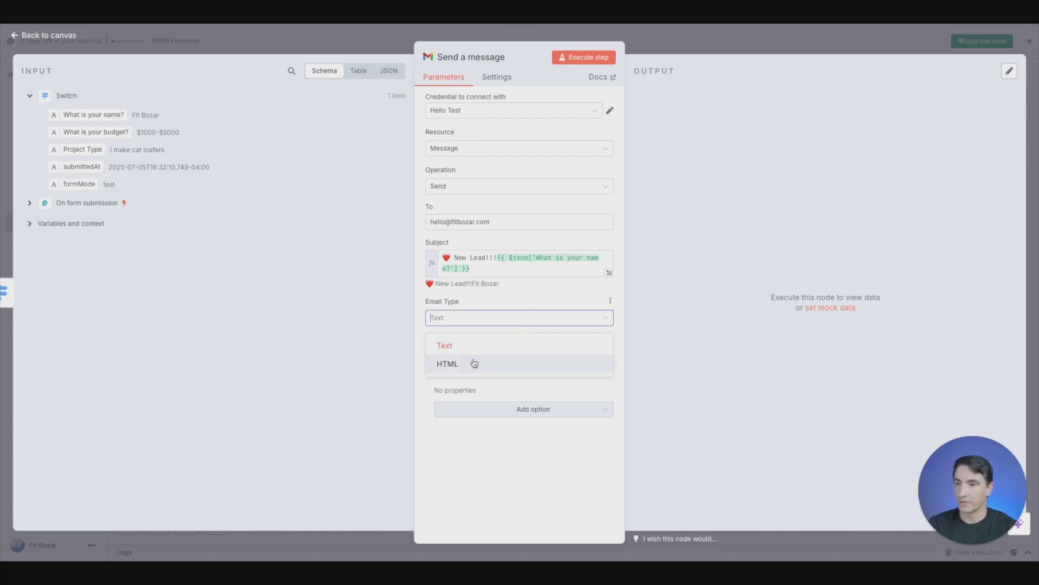
left_click(471, 351)
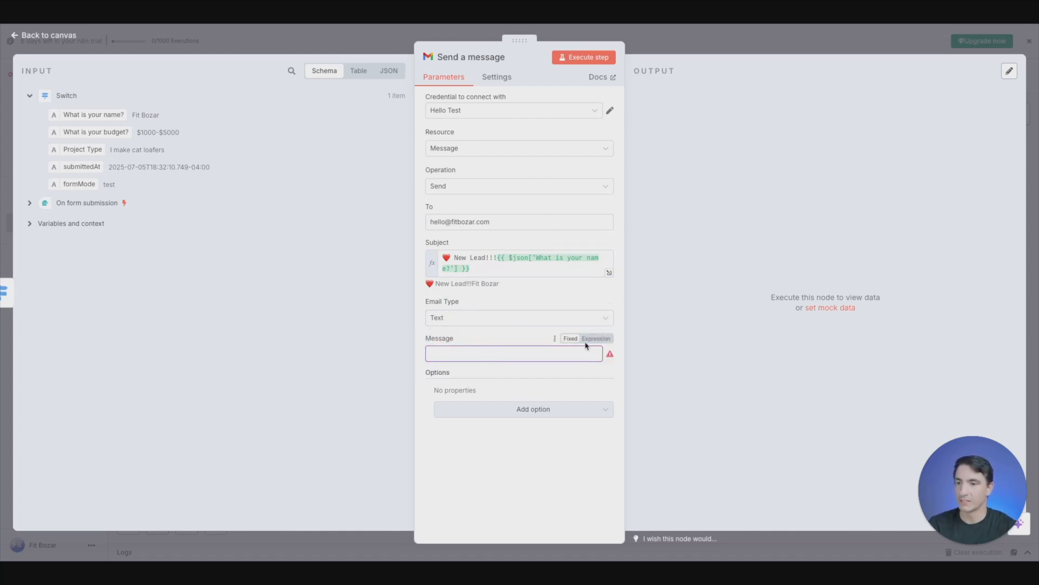
left_click(598, 358)
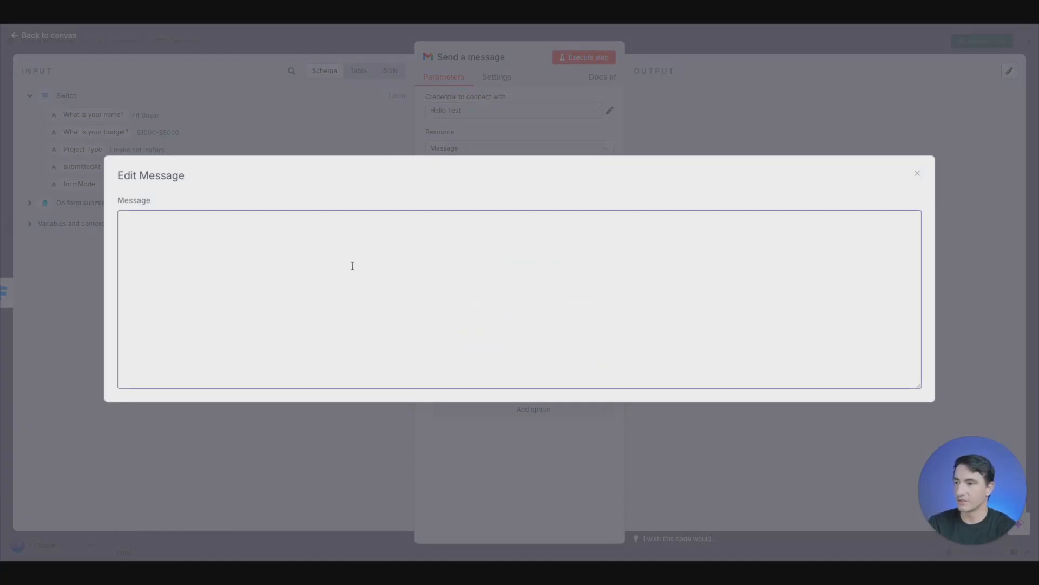
type("Hello")
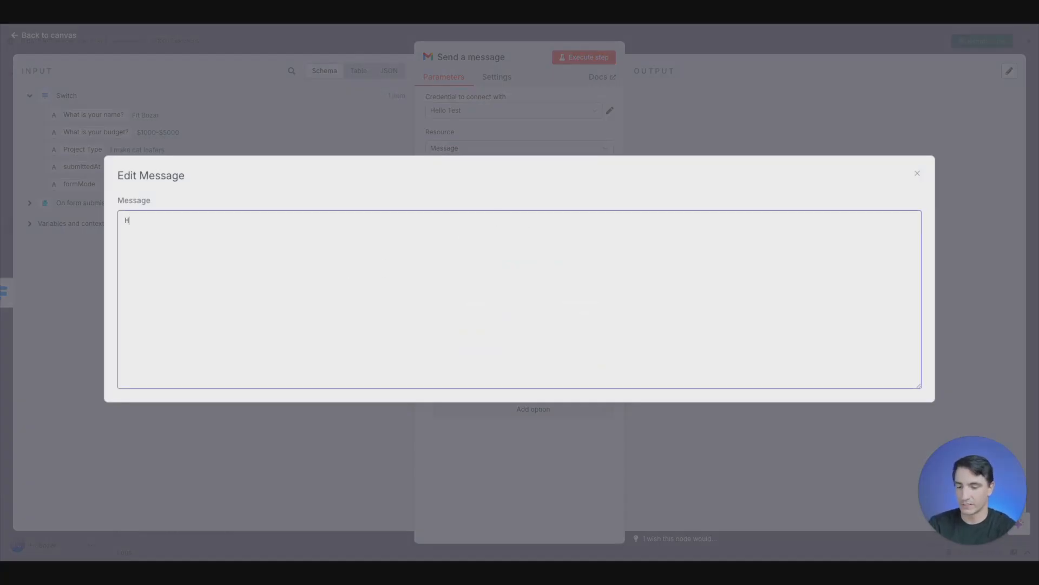
key("BackSpace")
key("BackSpace")
key("BackSpace")
key("BackSpace")
key("BackSpace")
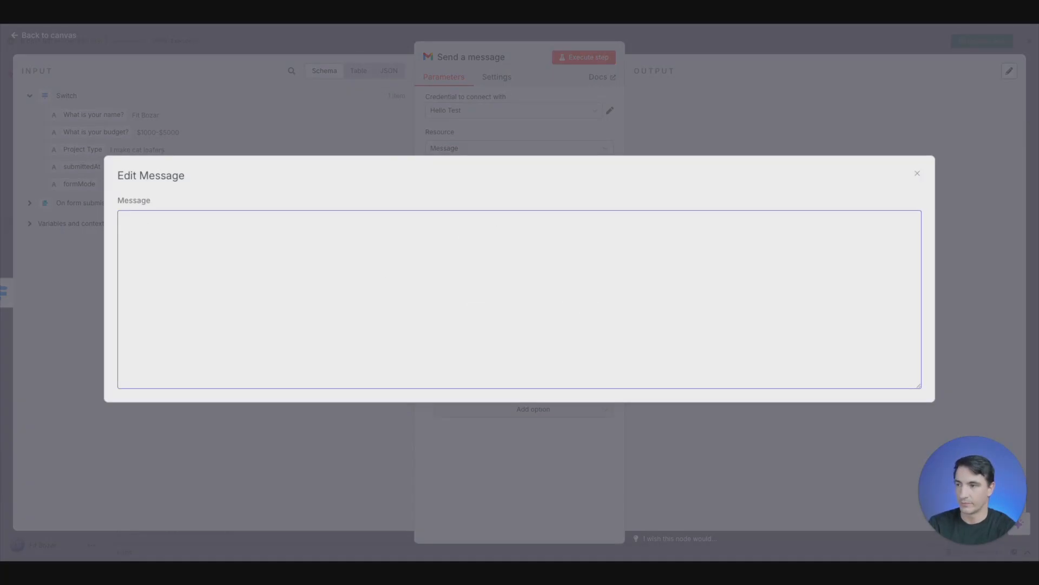
type("Hello.")
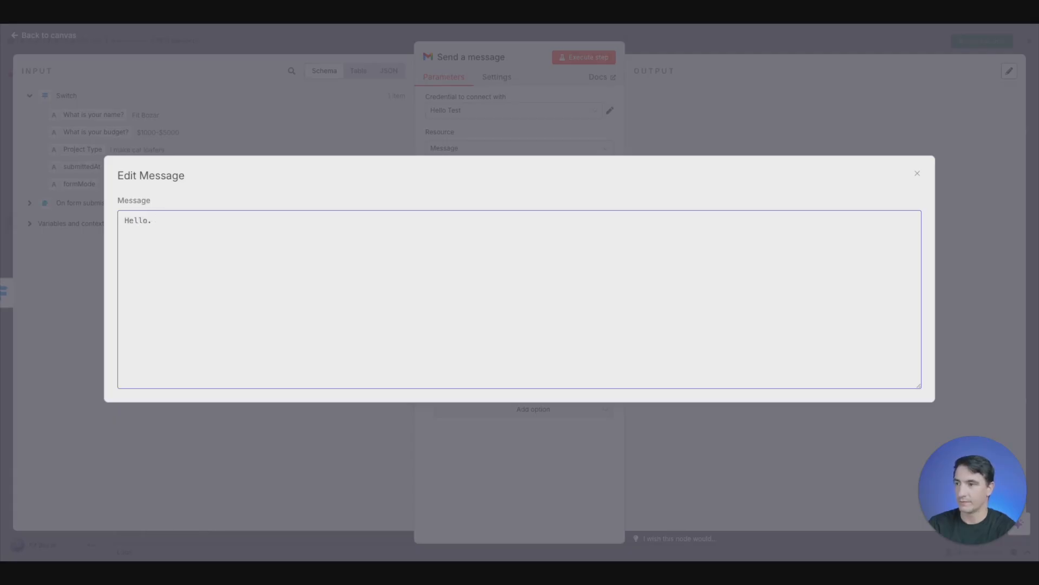
type(",f")
type("Fit,")
type("You ")
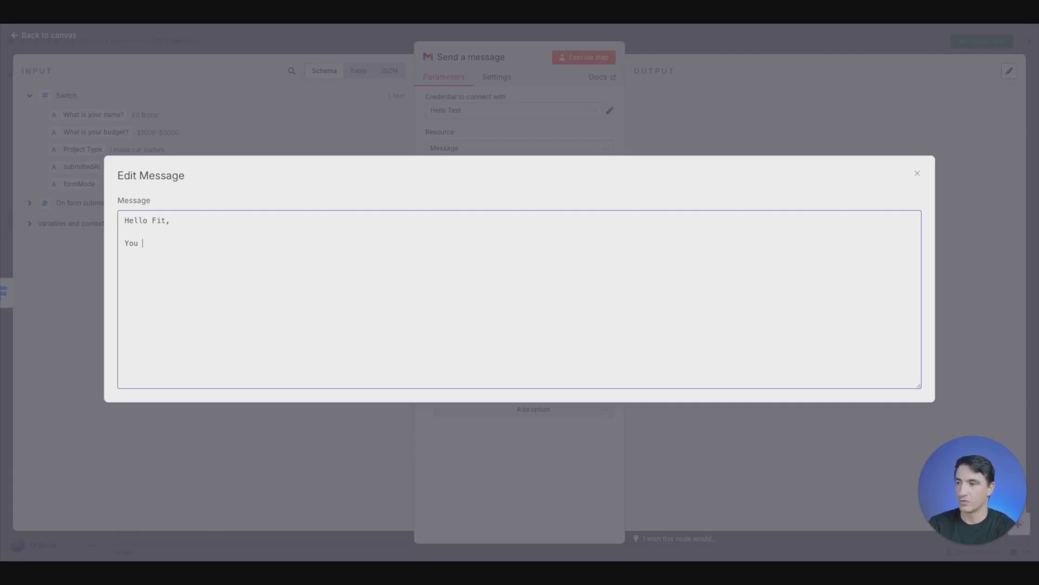
type("have a new lead!")
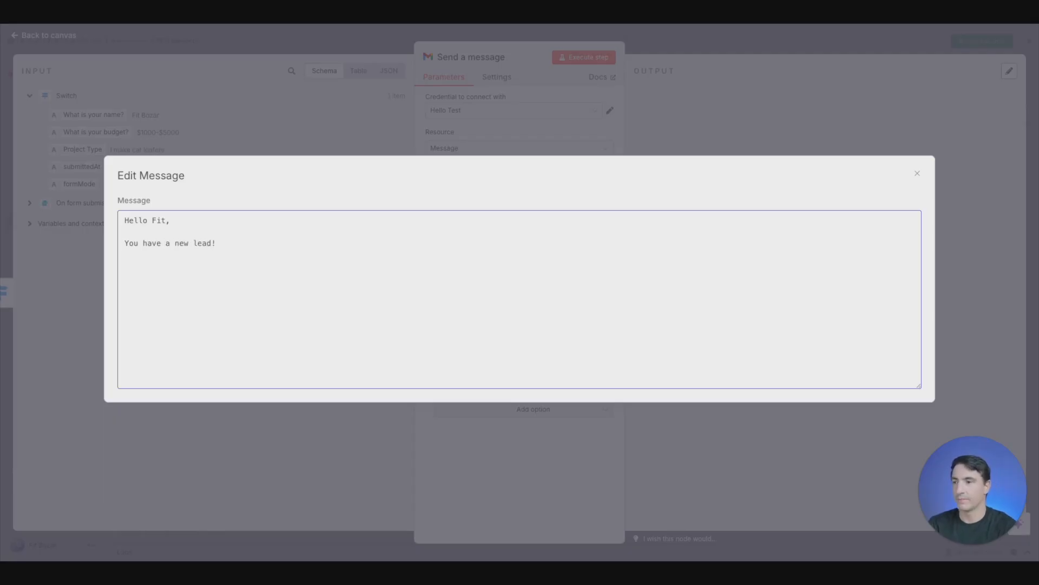
left_click(749, 126)
- Turn the message into an expression and add a "Name:" line with the "What is your name?" value beneath it
mouse_move(598, 345)
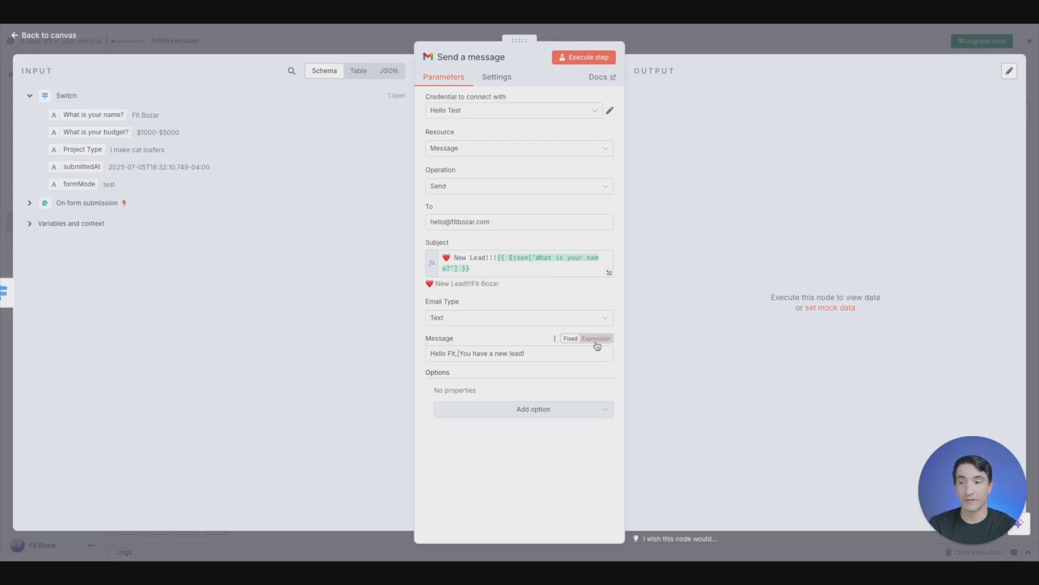
left_click(598, 345)
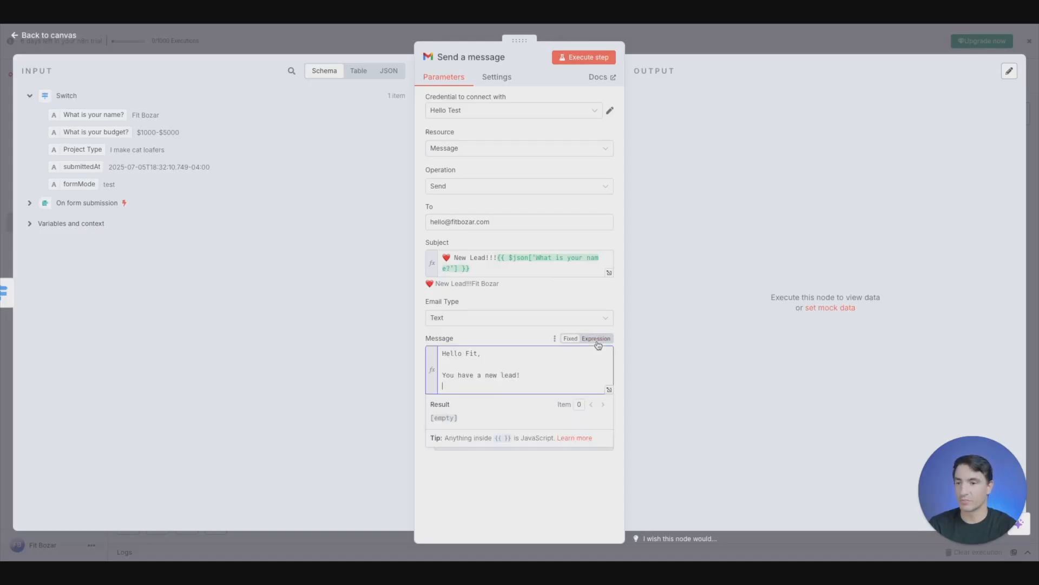
left_click(609, 390)
left_click(358, 135)
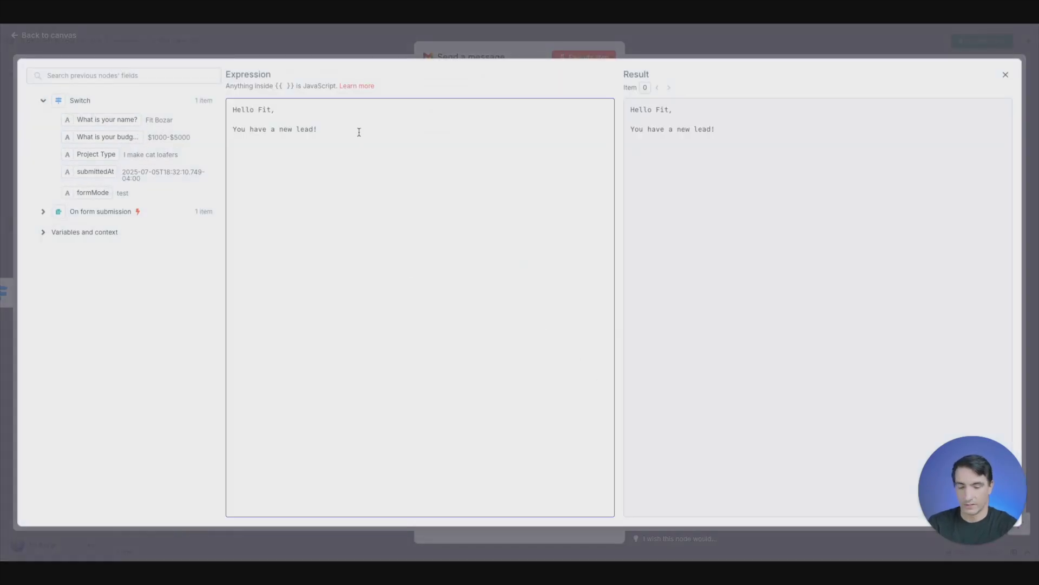
type("Name:")
left_click_drag(114, 120, 253, 164)
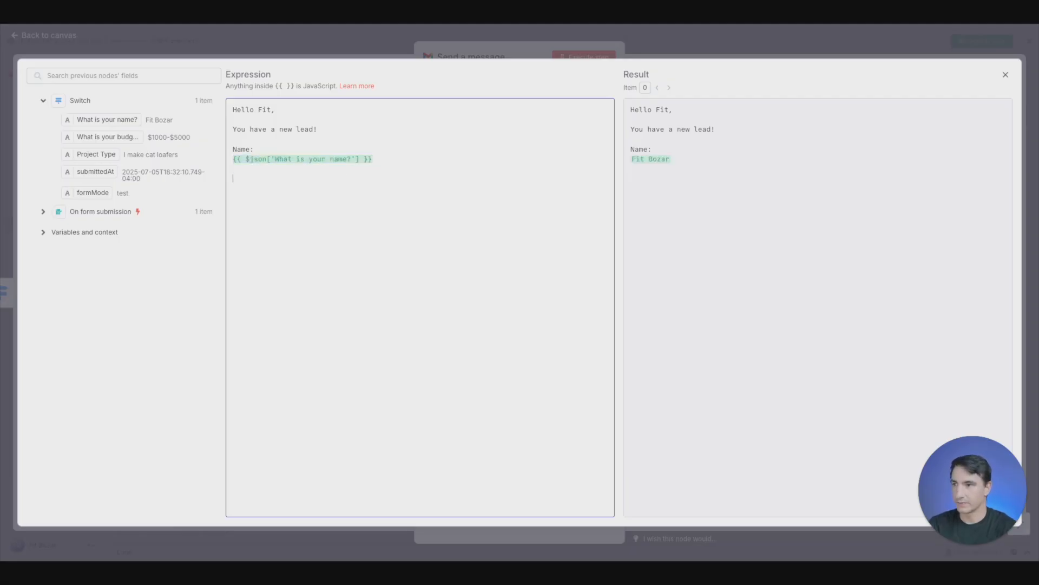
- Add a "Budget:" line to the message with the "What is your budget?" value beneath it
key("Return")
key("Return")
type("Budget:")
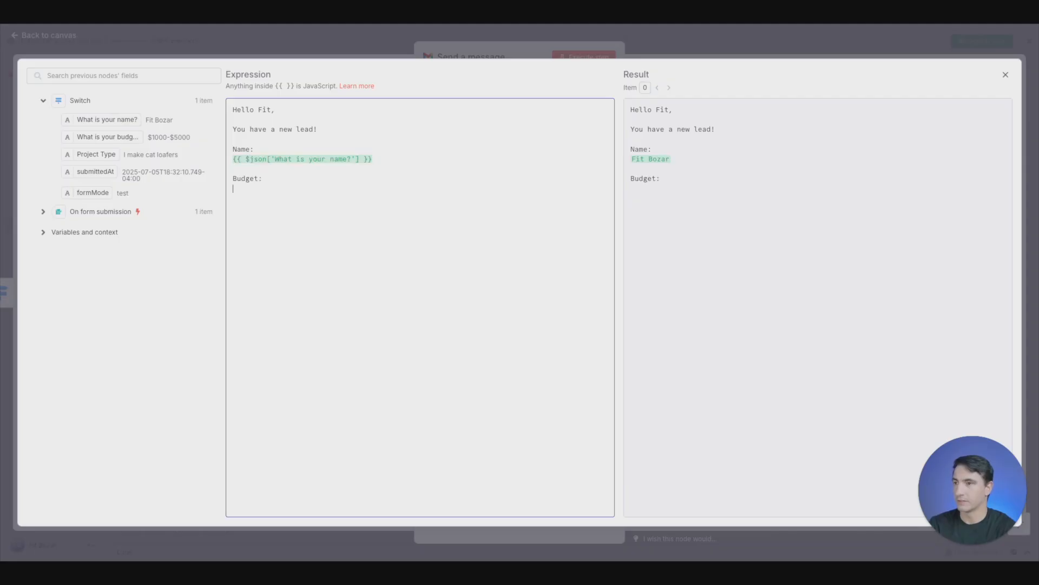
left_click_drag(130, 136, 265, 190)
- Add a "Project Type:" line to the message with the Project Type value beneath it
left_click(438, 194)
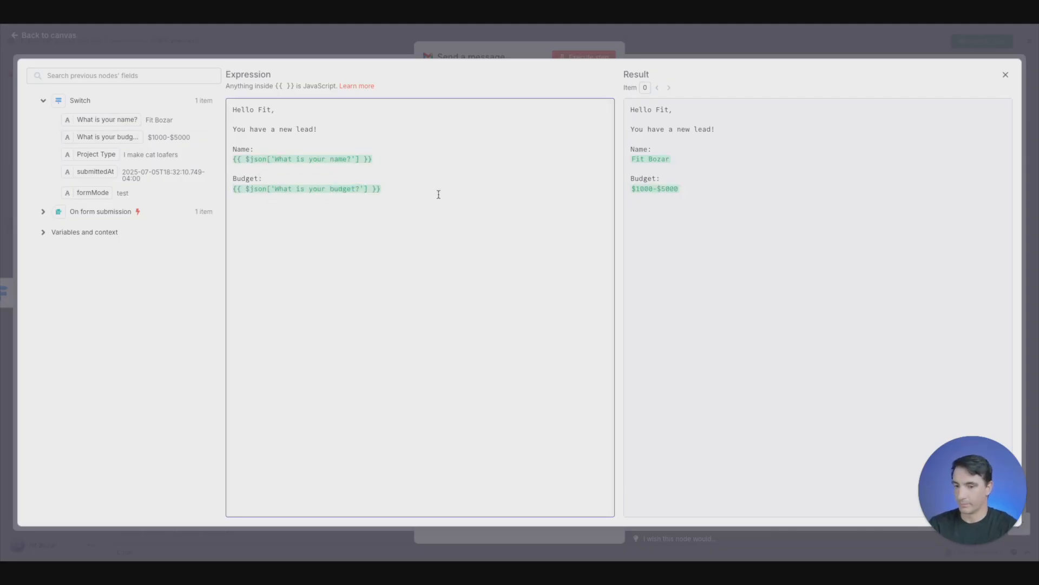
type("Project Type:")
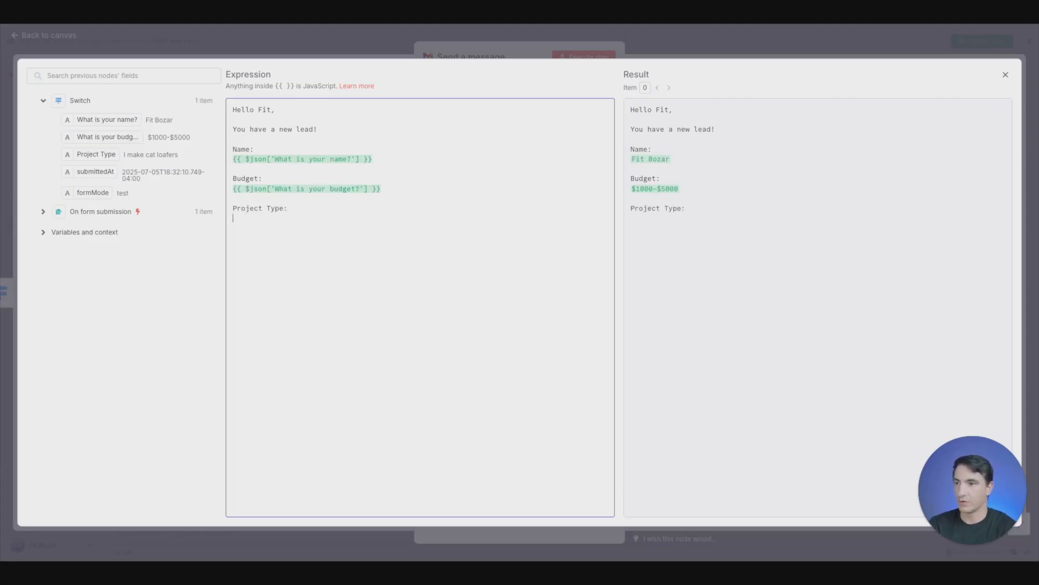
left_click_drag(93, 154, 248, 219)
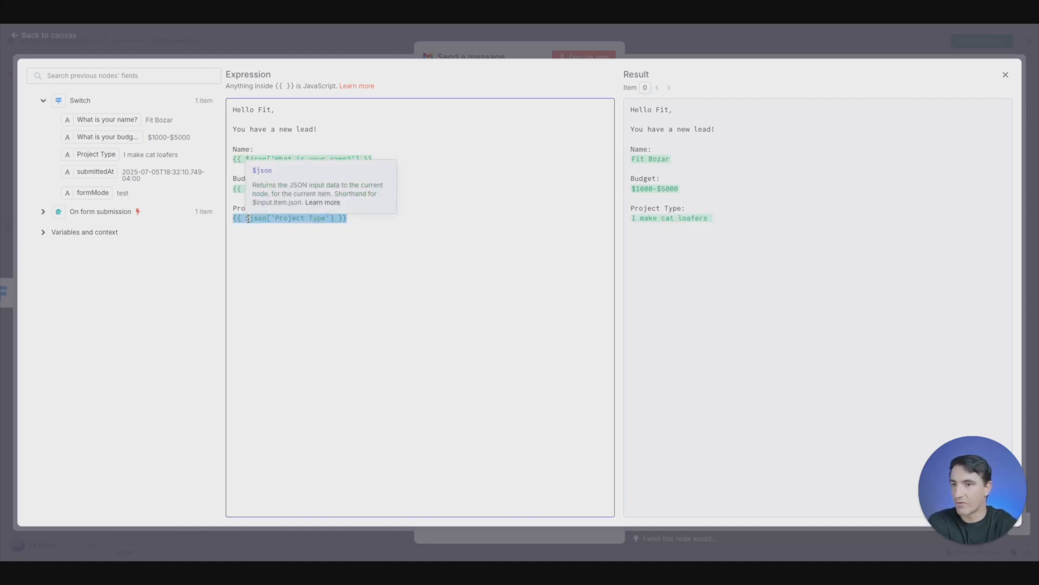
- Add a "Time:" line with the submittedAt value beneath it and close the expression editor
left_click(419, 216)
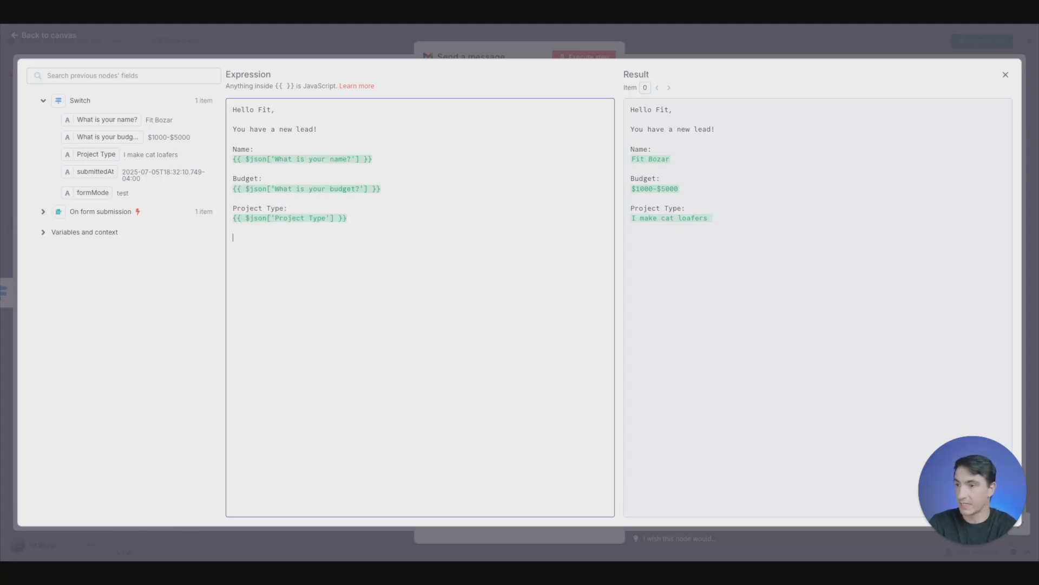
key("Return")
key("Return")
type("Time:")
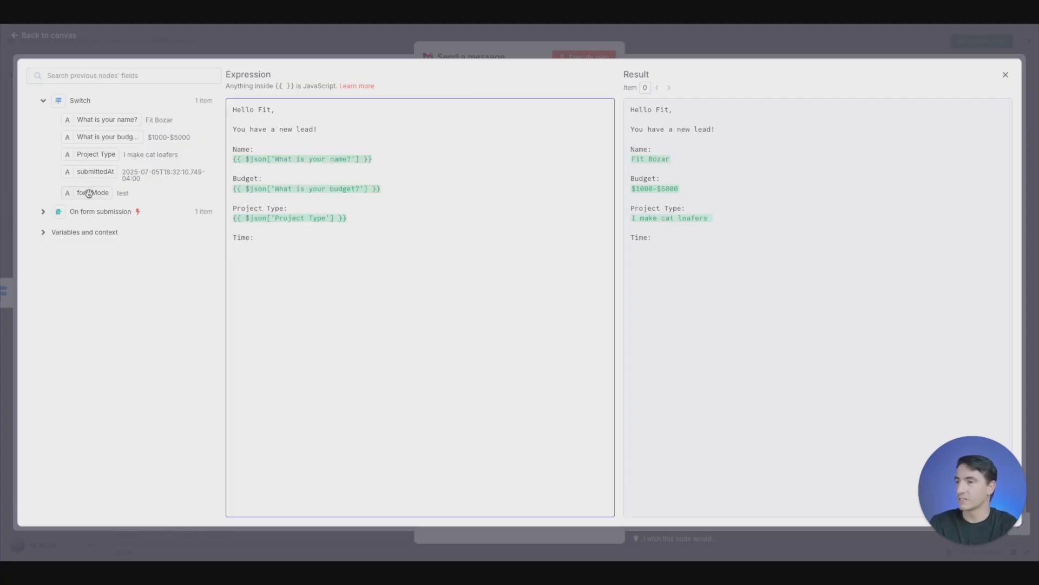
left_click_drag(85, 173, 278, 255)
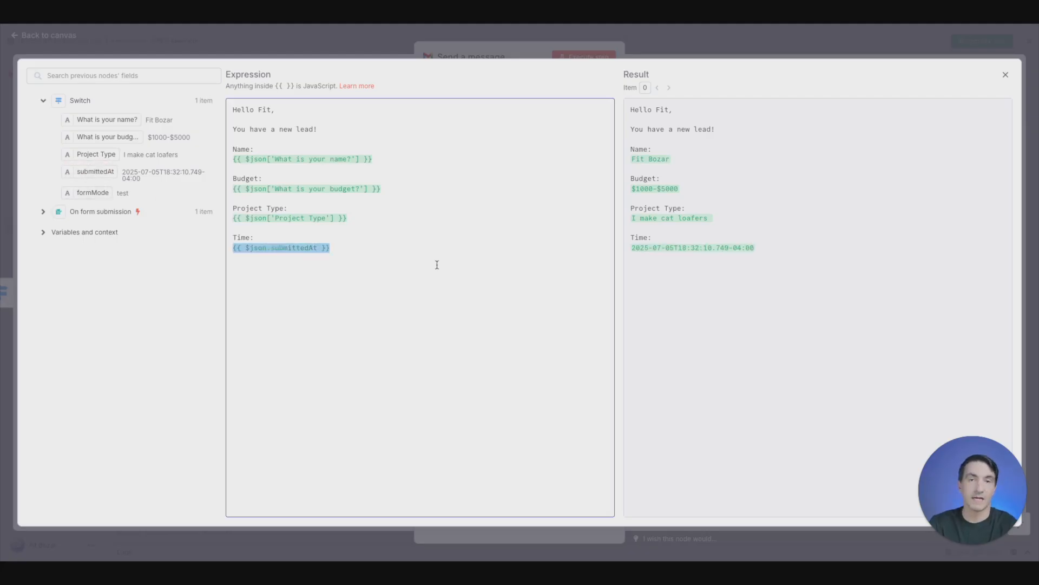
left_click(334, 43)
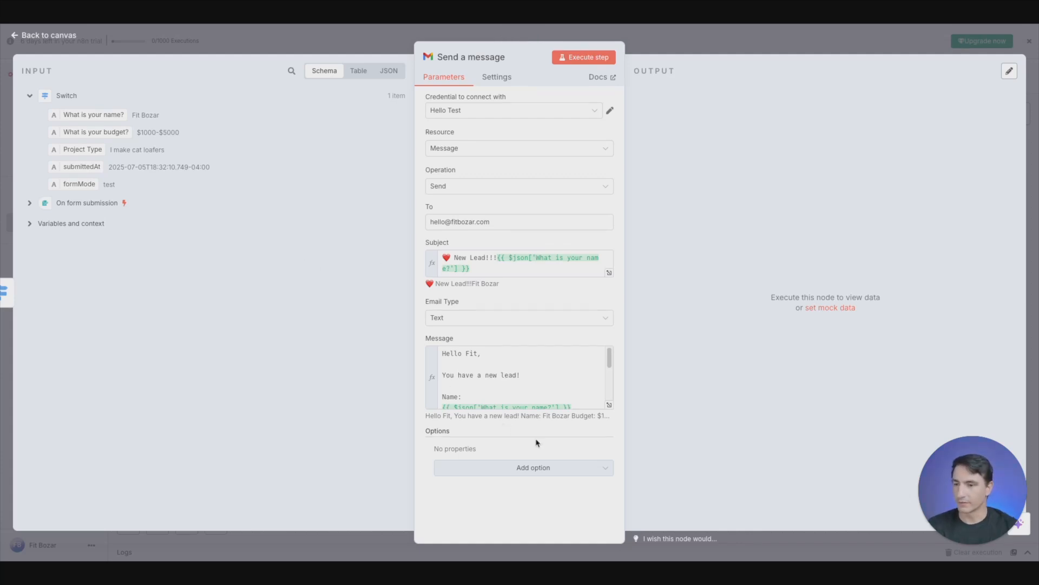
- Add the Append n8n Attribution option to the Send a message node and move the node farther from Switch on the canvas
left_click(563, 468)
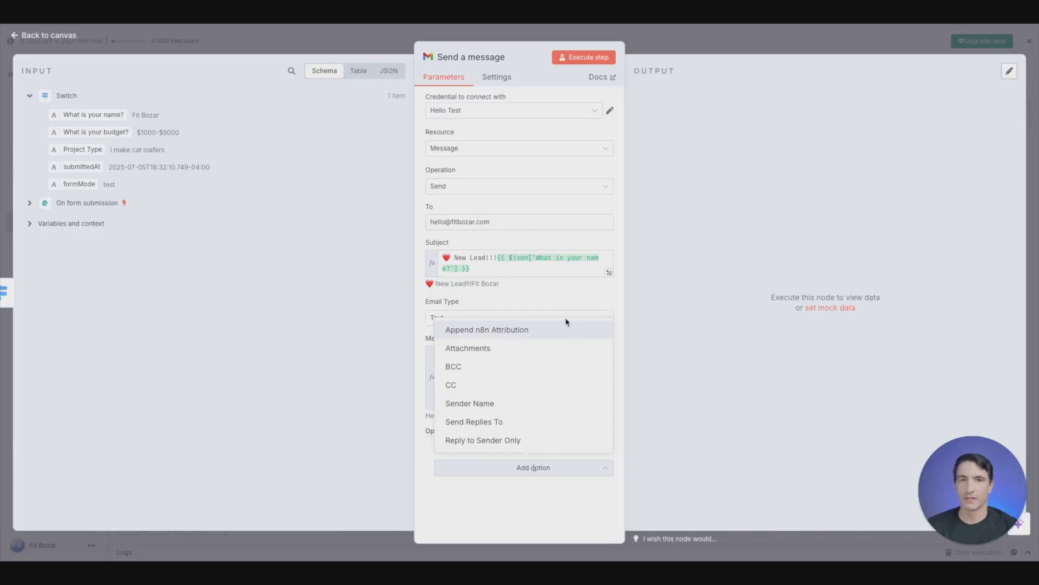
left_click(536, 338)
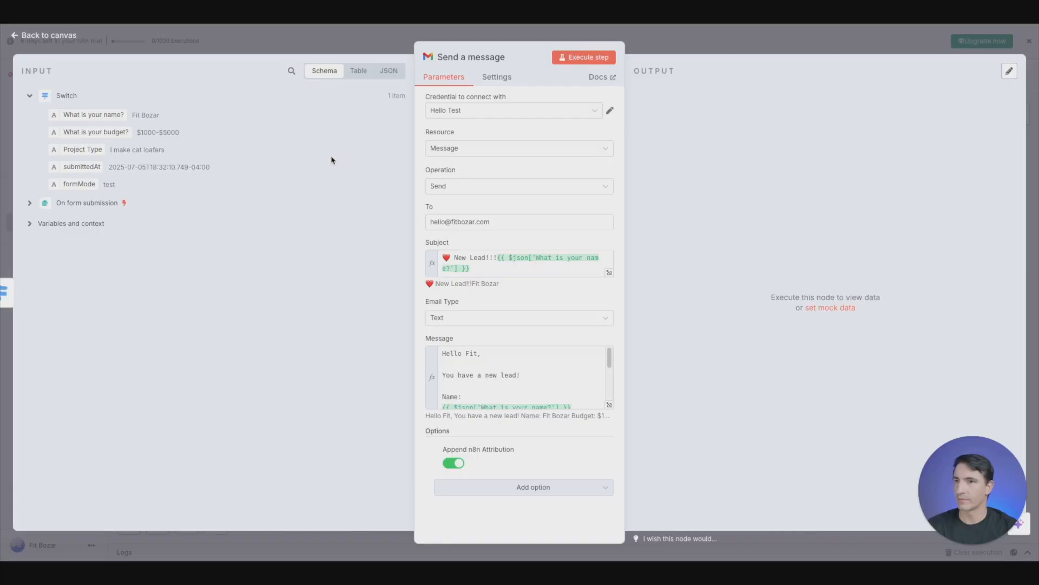
left_click(277, 46)
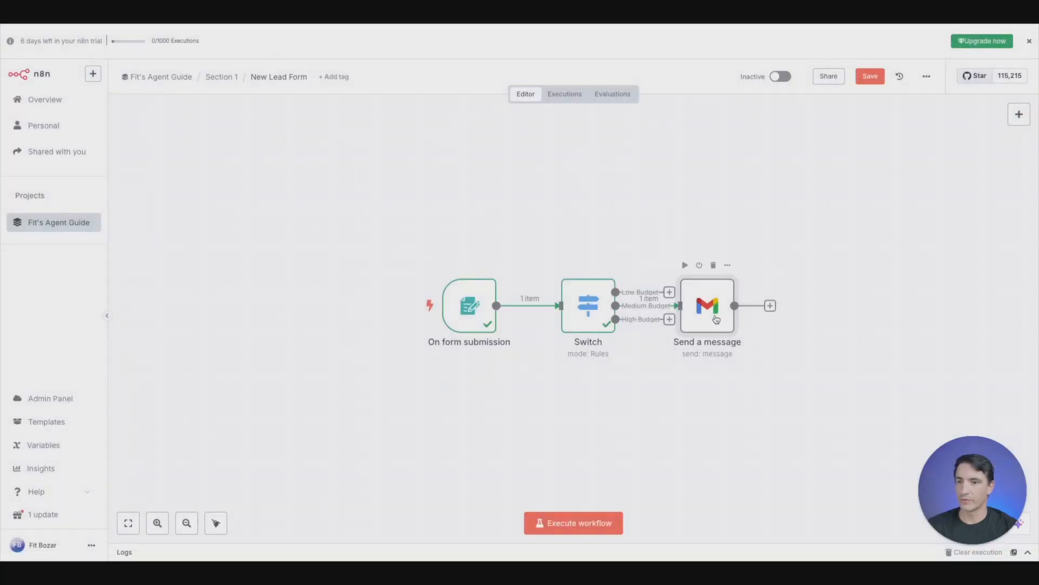
left_click_drag(716, 314, 857, 275)
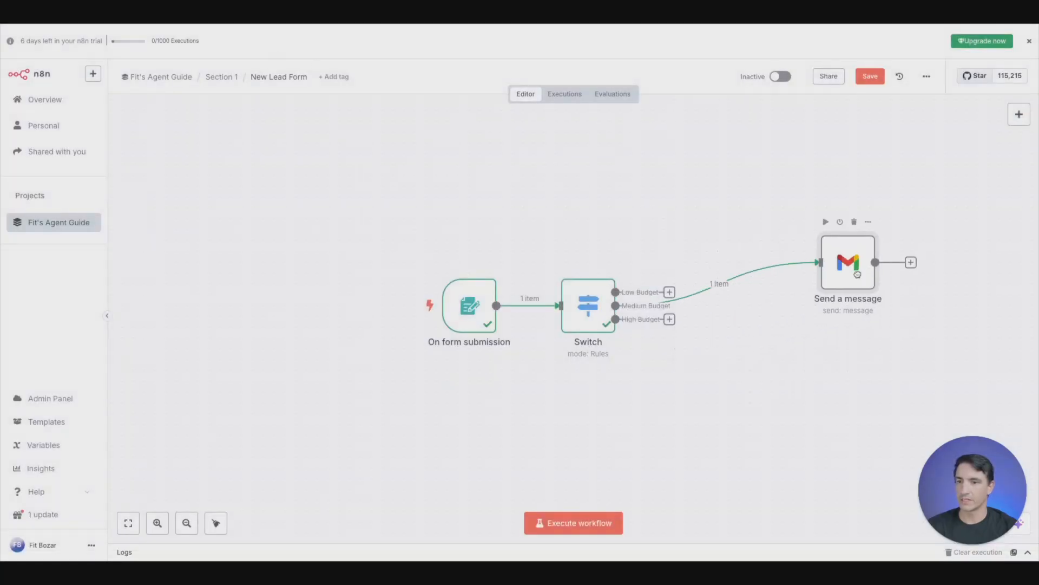
- Run the workflow and, in the New Leads test form, enter the lead's full name and choose the $1000-$5000 budget
left_click(576, 523)
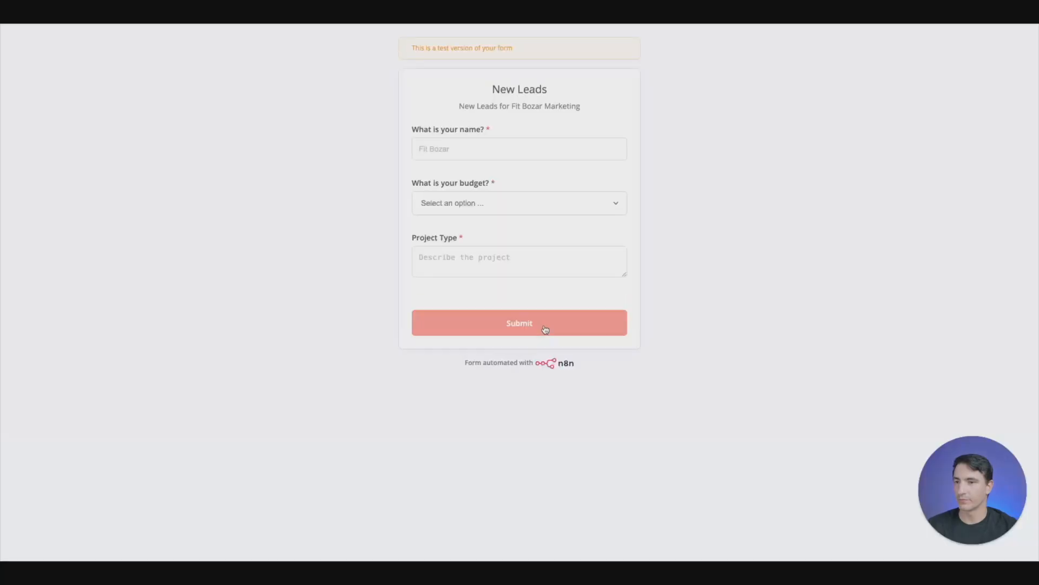
left_click(489, 148)
type("Fit Bozar")
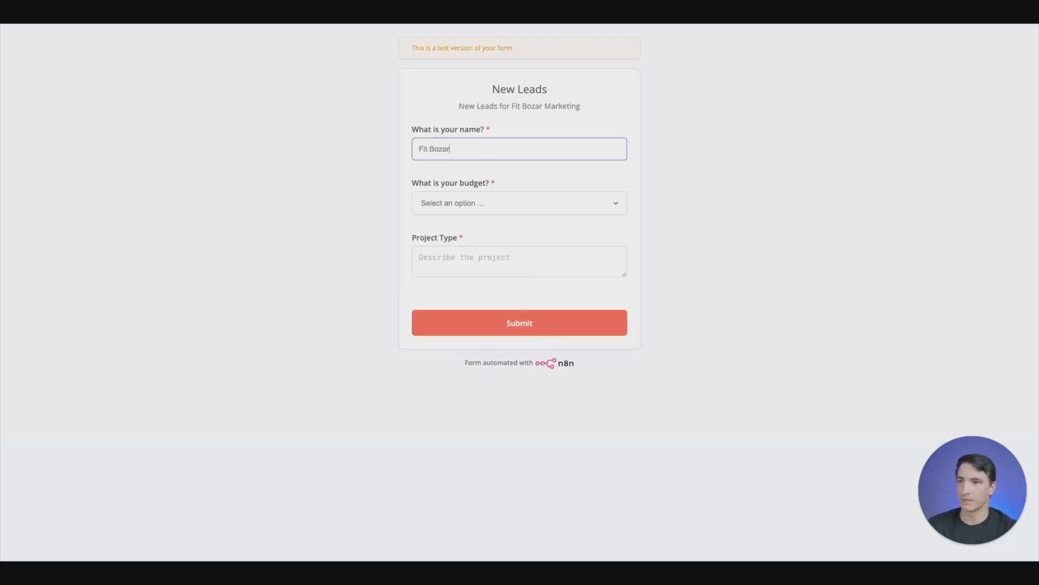
key("Tab")
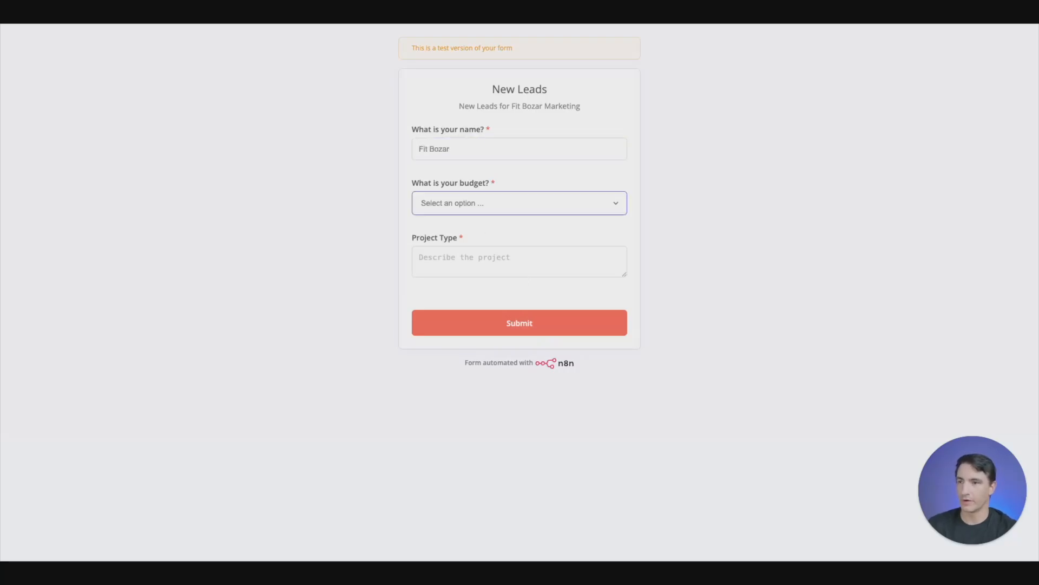
key("space")
key("Down")
key("Down")
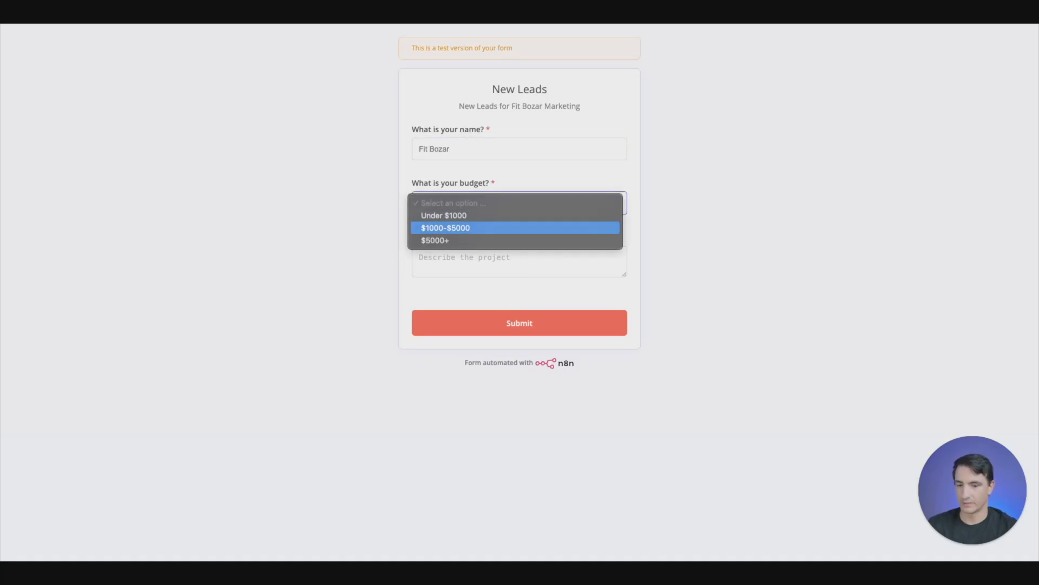
key("Return")
key("Tab")
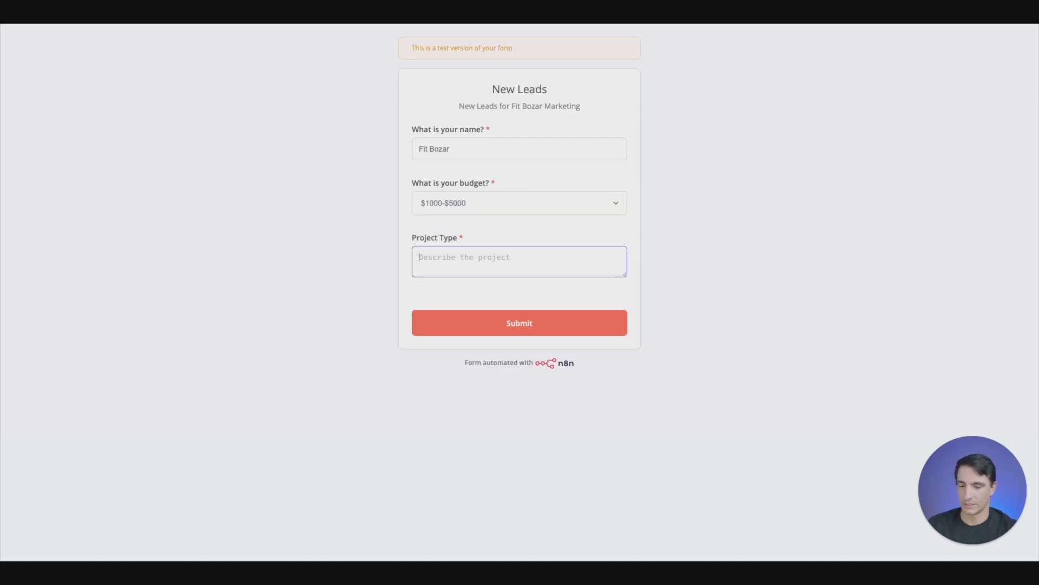
- Describe the project type as "I make turtle necklaces for turtles", submit the form and close or leave it for the workflow
type("I make")
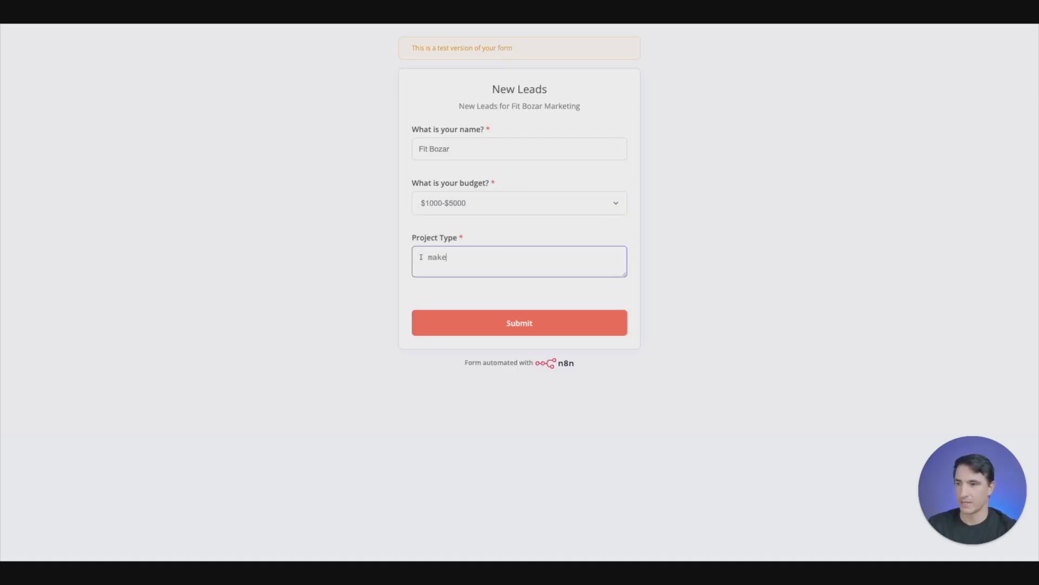
type(" turle necklace")
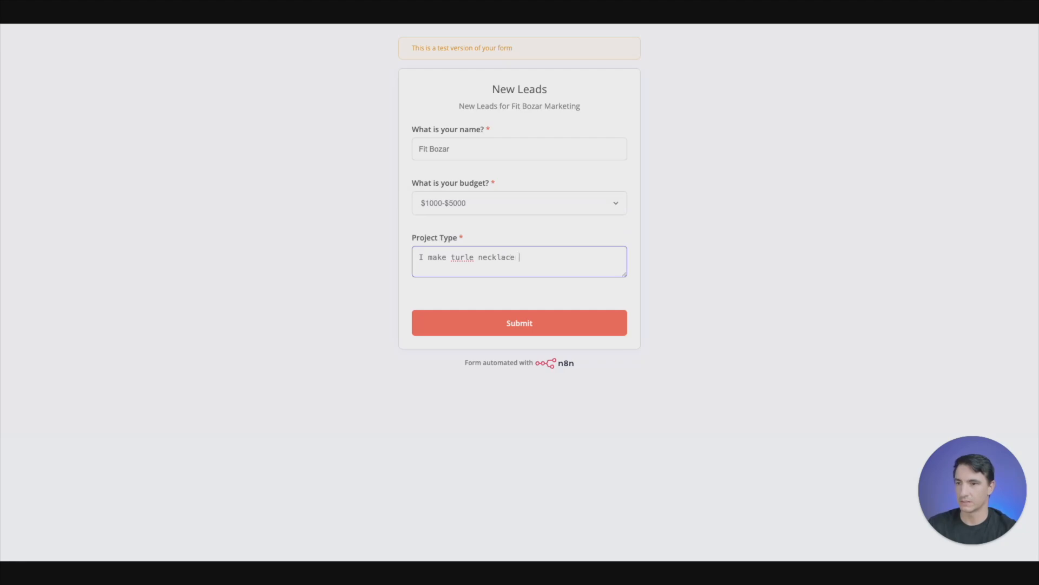
key("BackSpace")
key("BackSpace")
key("BackSpace")
key("BackSpace")
key("BackSpace")
key("BackSpace")
key("BackSpace")
key("BackSpace")
key("BackSpace")
type("tle neck")
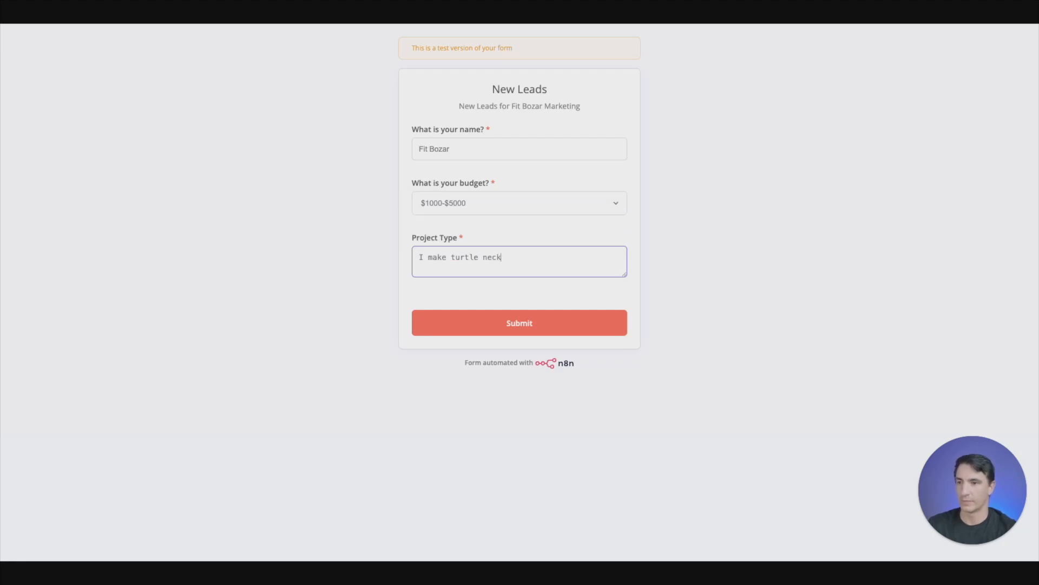
type("laces for turle")
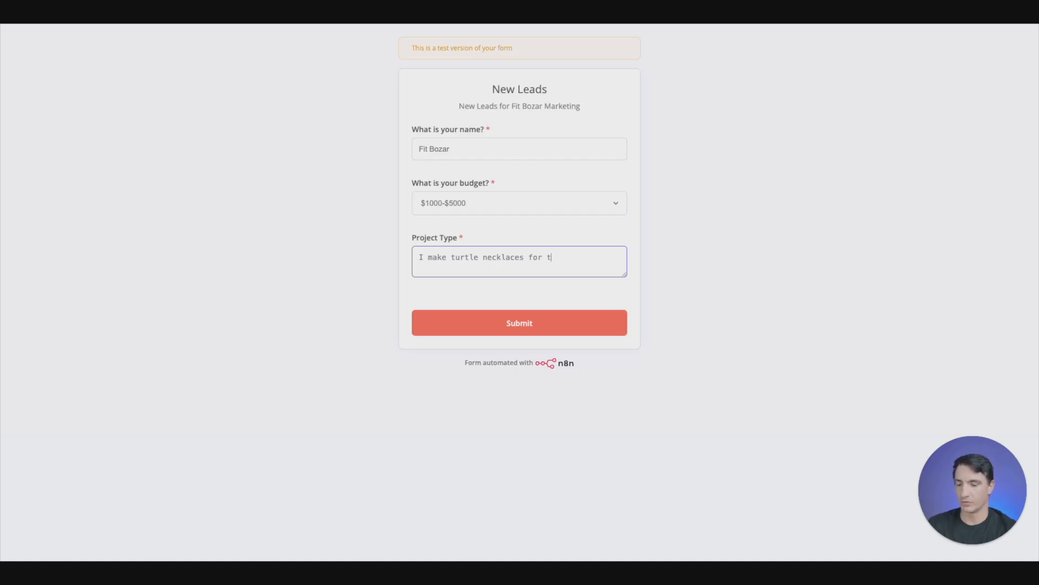
key("BackSpace")
type("tles")
left_click(506, 323)
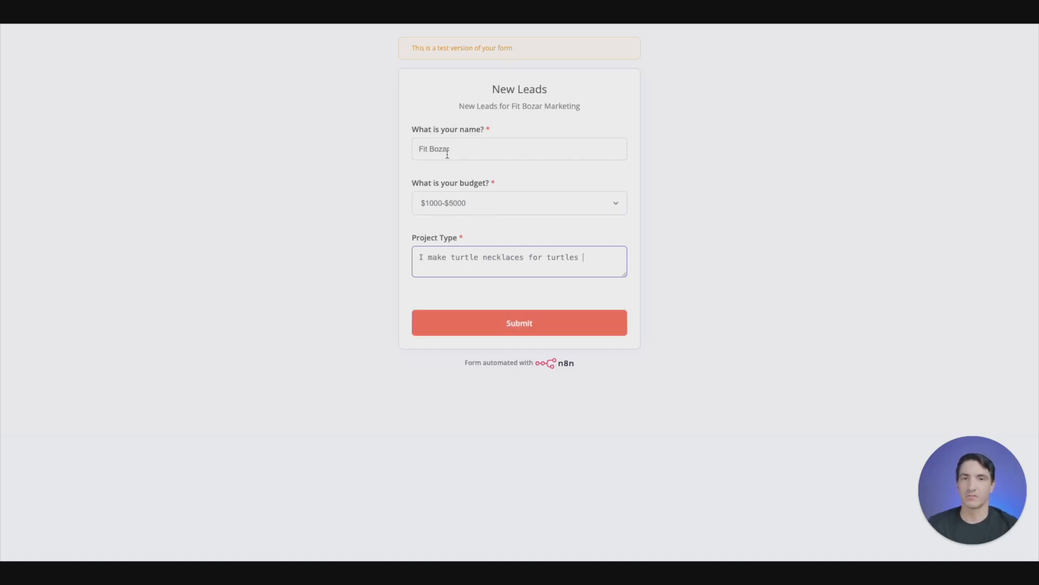
left_click(528, 320)
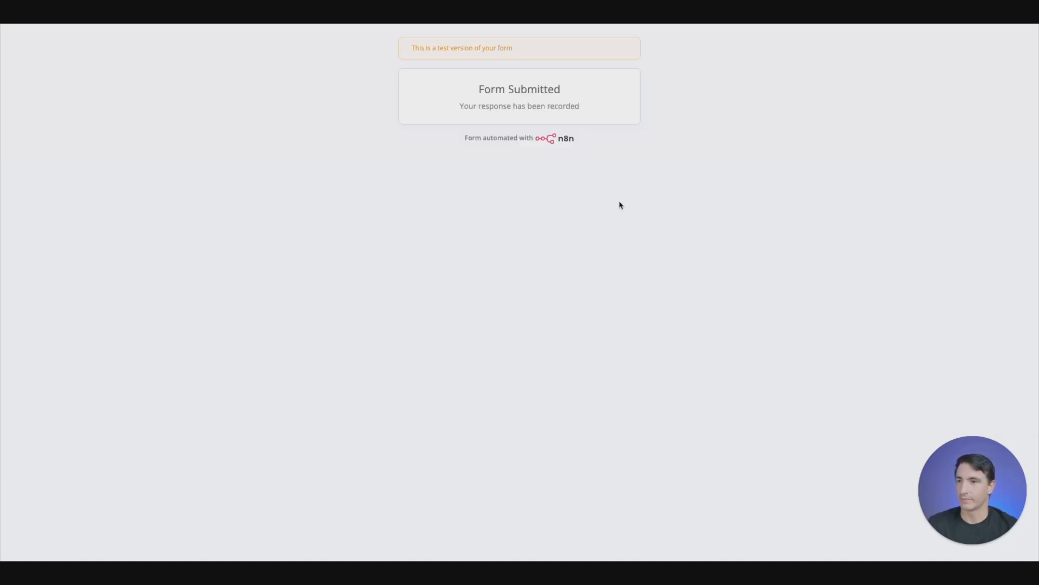
left_click(157, 12)
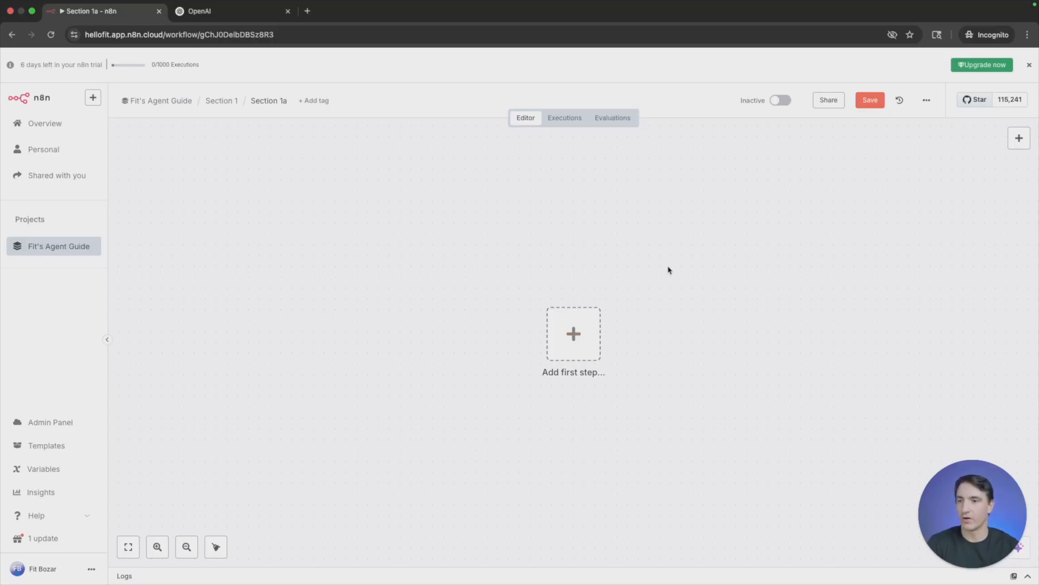
- Add a manual trigger as the first step of the Section 1a workflow and move it away from the canvas centre
left_click(576, 322)
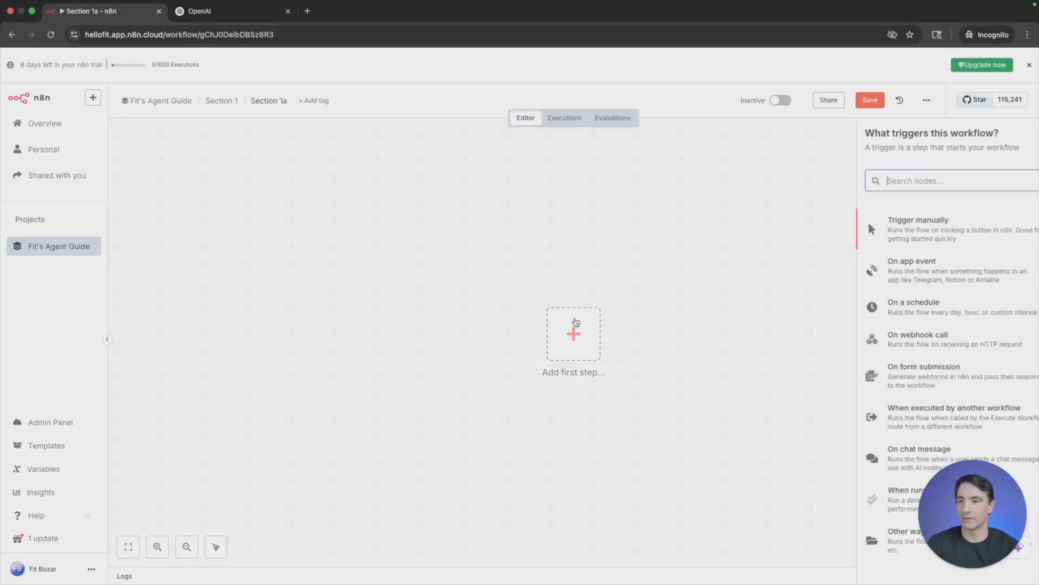
left_click(891, 230)
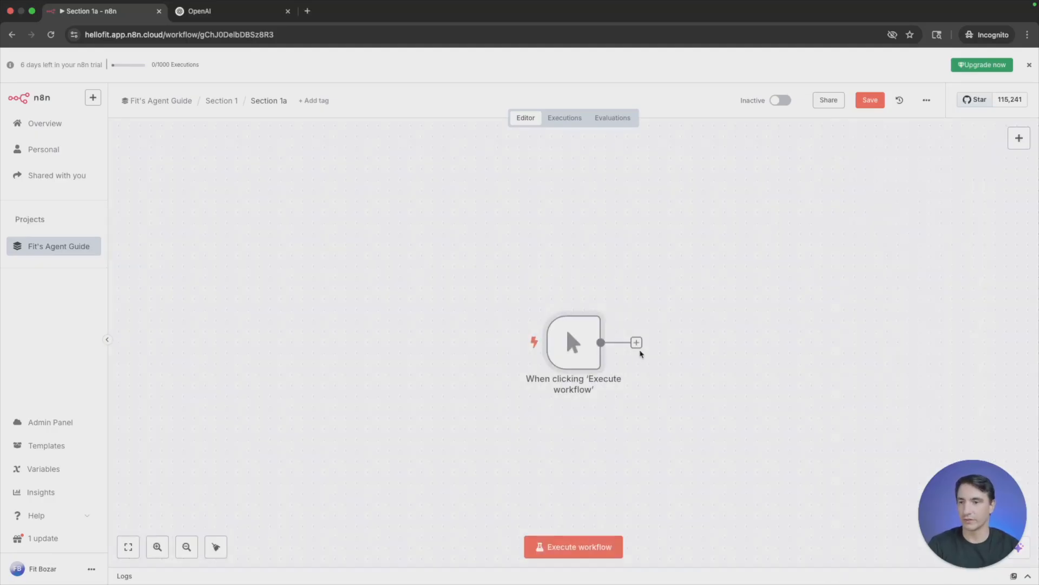
left_click_drag(572, 343, 496, 311)
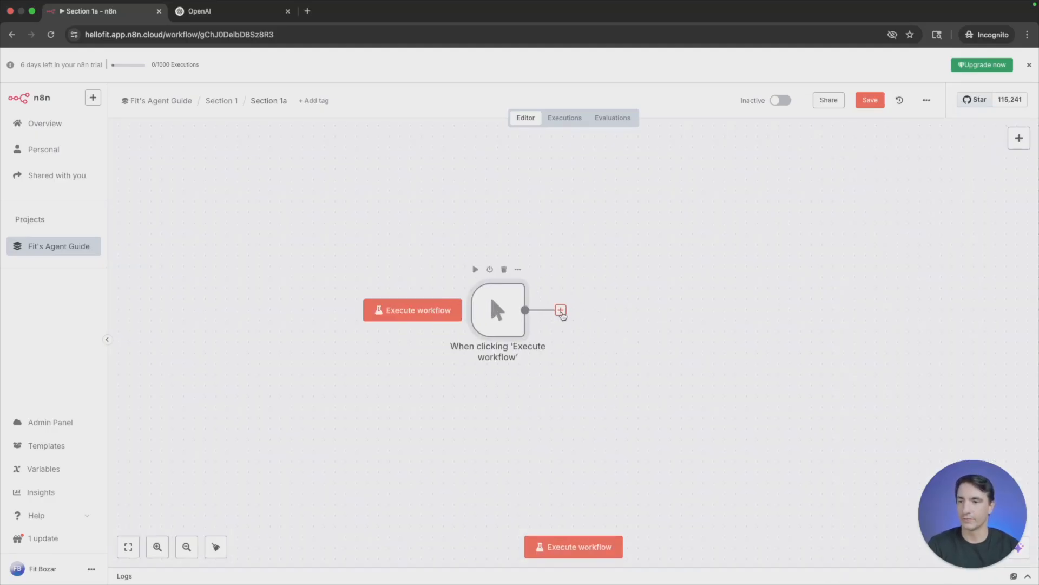
- Add an OpenAI "Message a model" node after the manual trigger
left_click(560, 311)
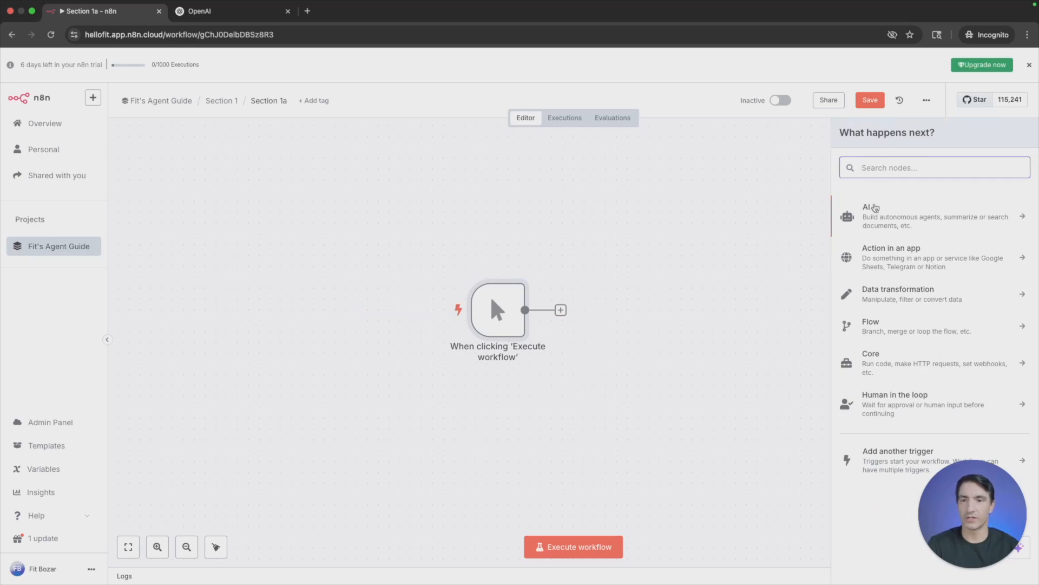
left_click(870, 211)
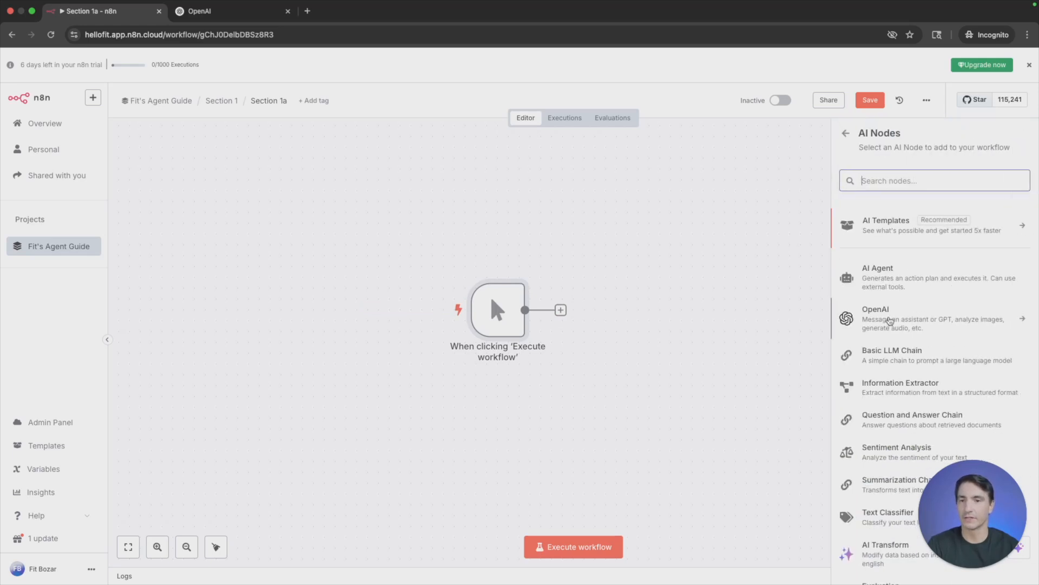
left_click(890, 320)
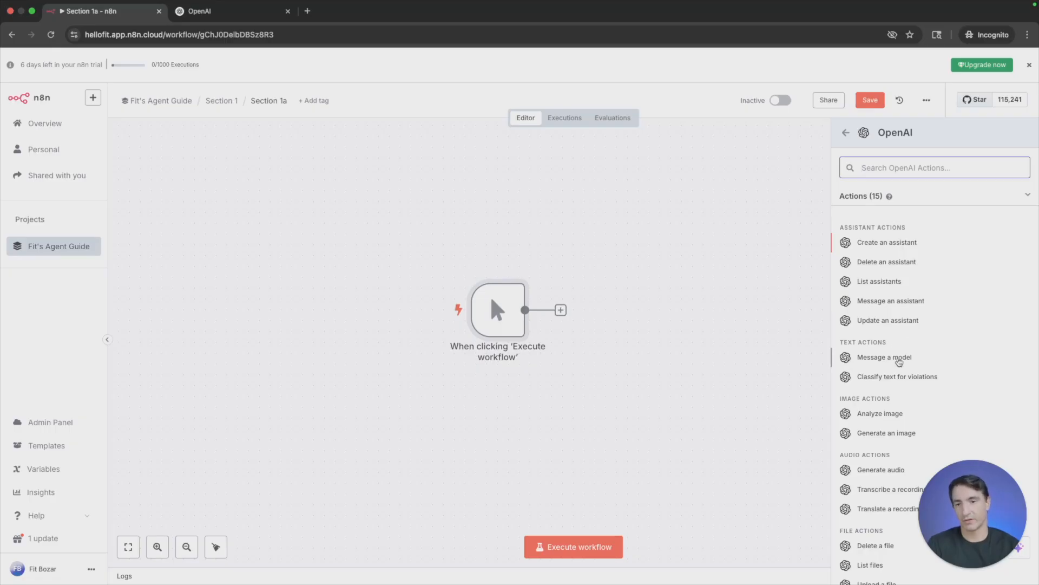
left_click(897, 362)
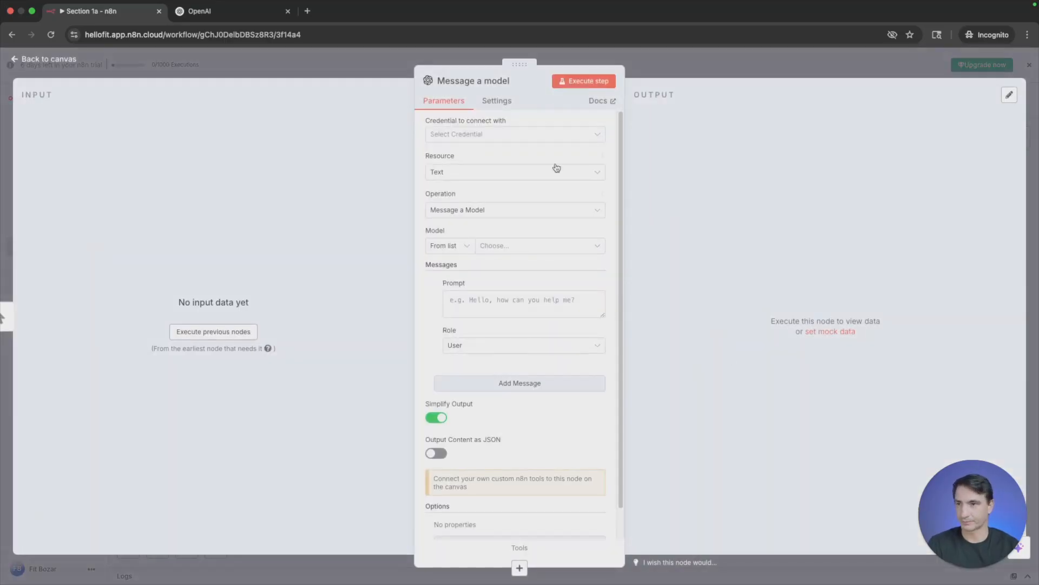
- Examine the fields required for a new OpenAI credential and close the form without saving
left_click(507, 142)
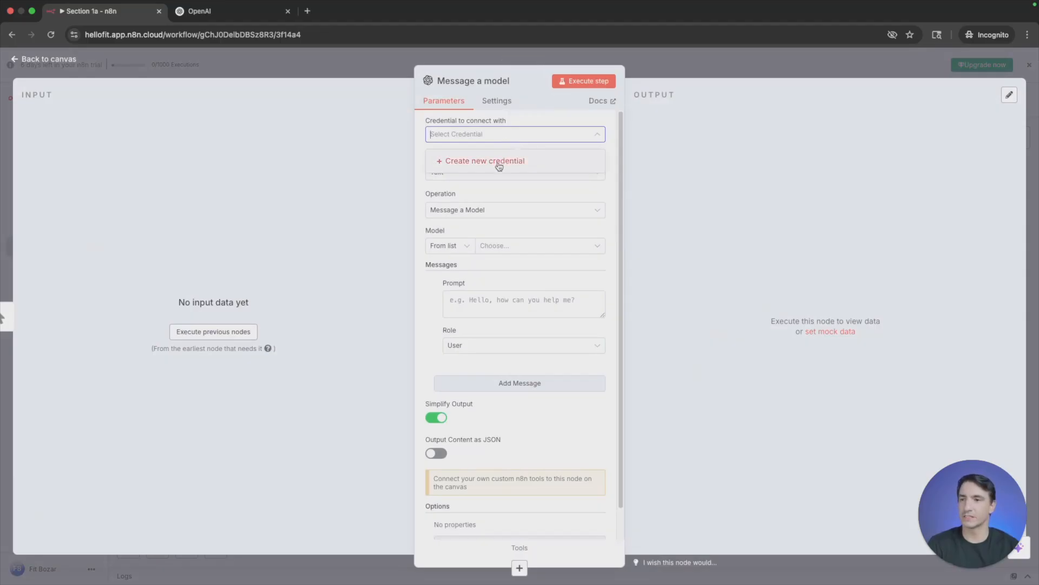
left_click(478, 165)
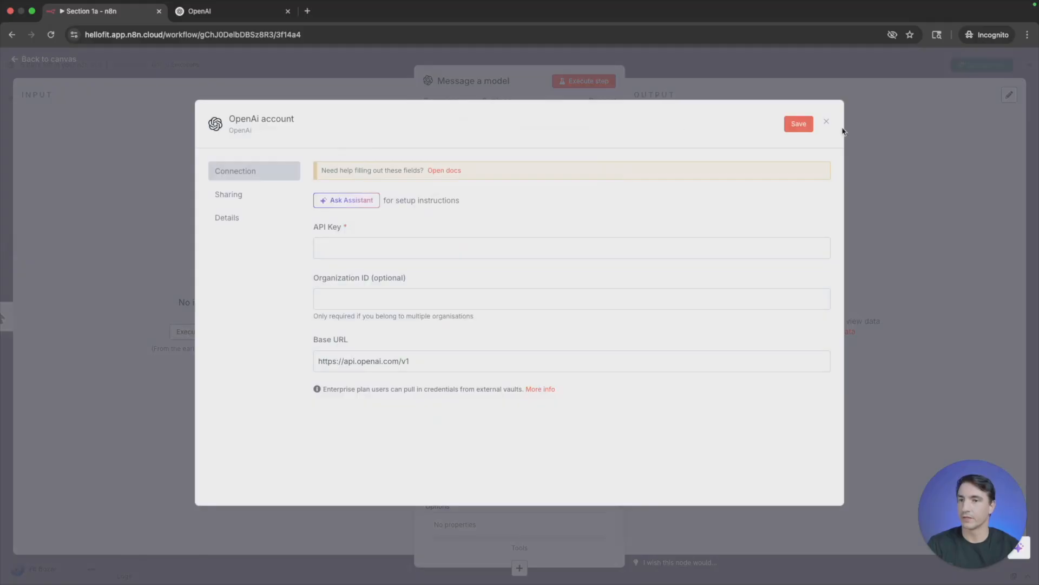
left_click(826, 122)
- Switch to the OpenAI website and open the login for the API Platform
left_click(249, 16)
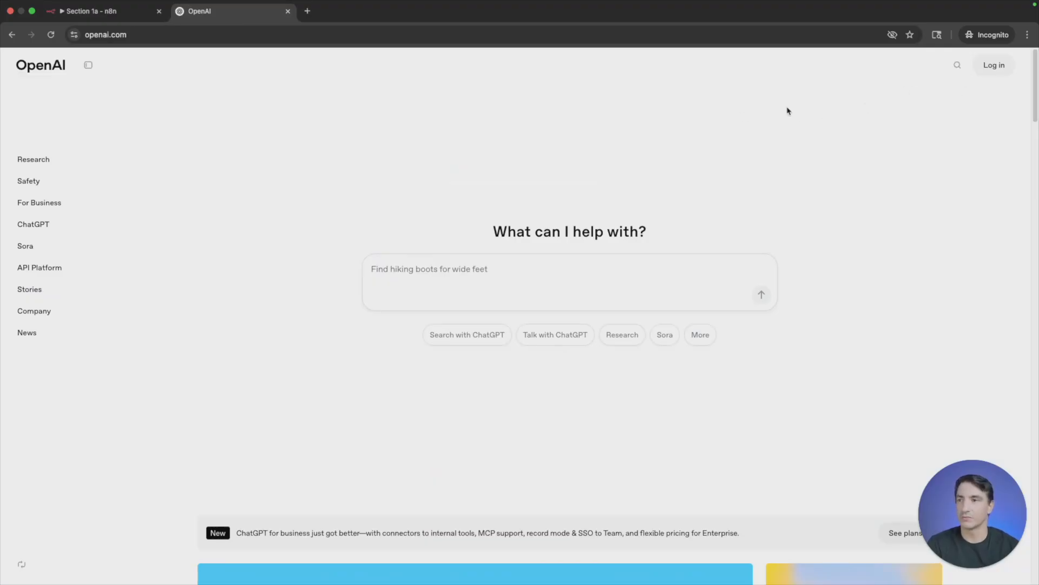
mouse_move(996, 74)
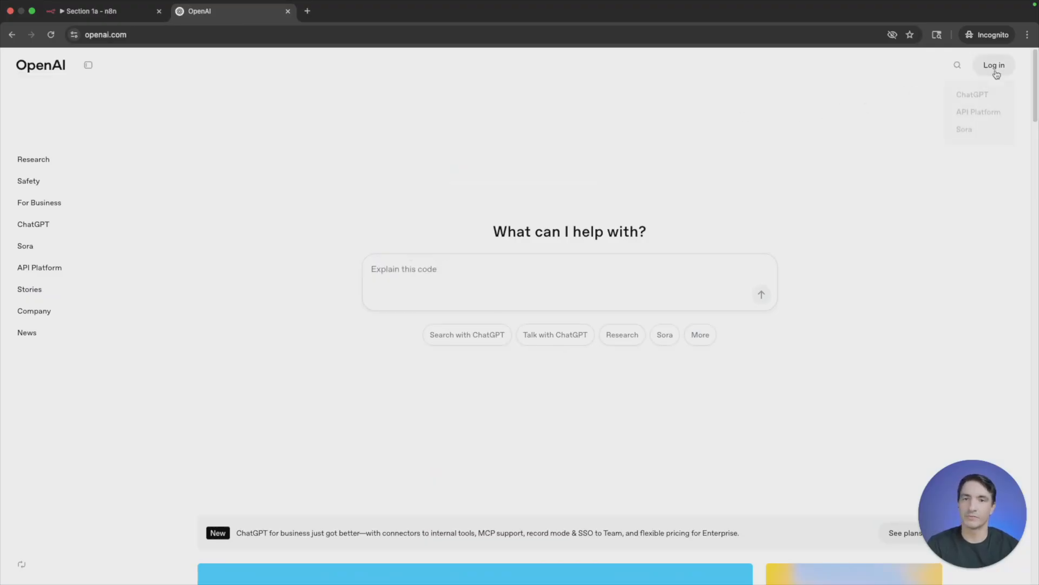
left_click(983, 115)
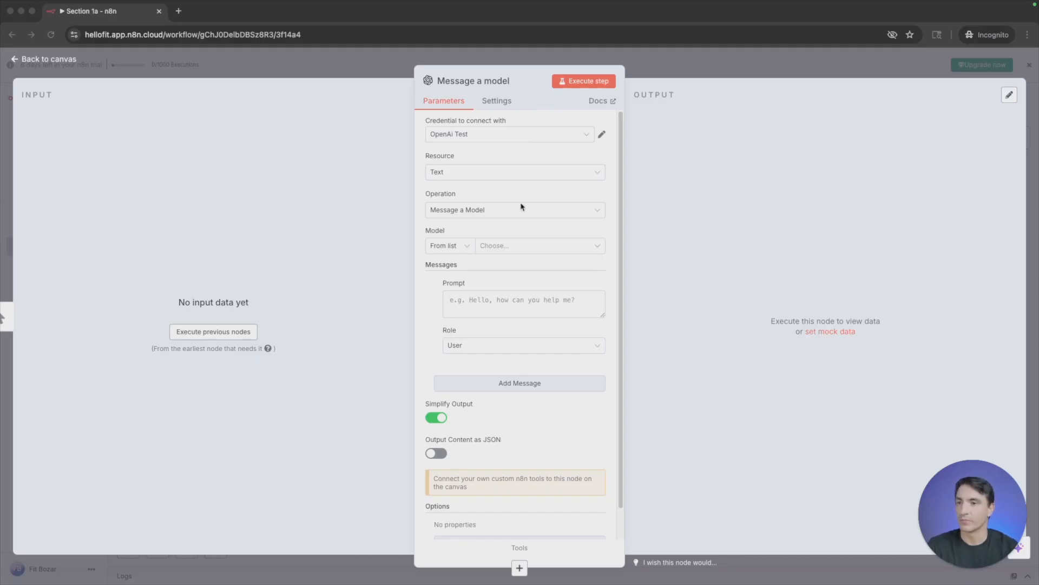
- Review the resource options and set the Message a model node's model to GPT-4.1-MINI
left_click(517, 169)
left_click(517, 172)
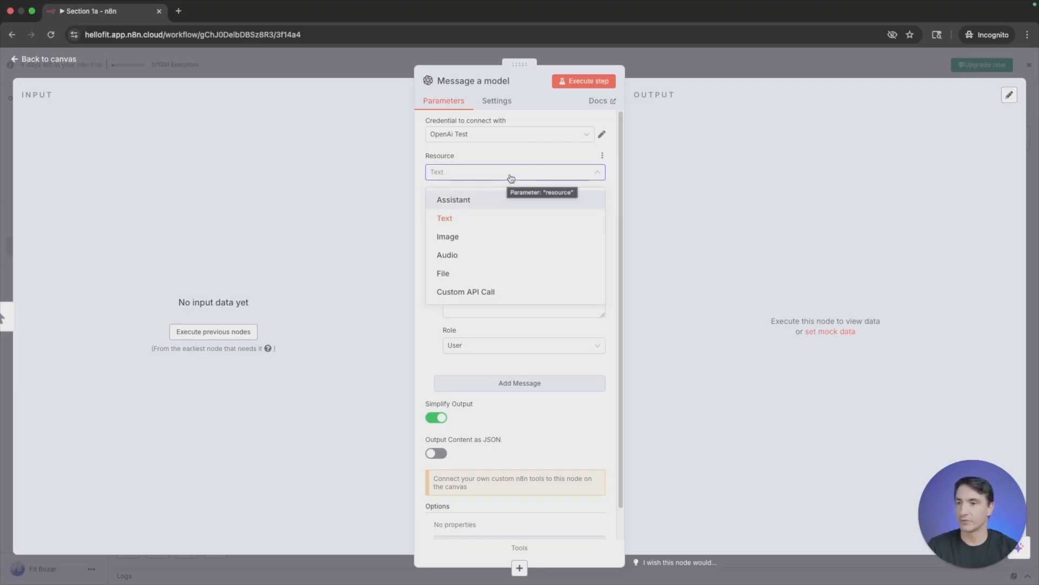
left_click(511, 178)
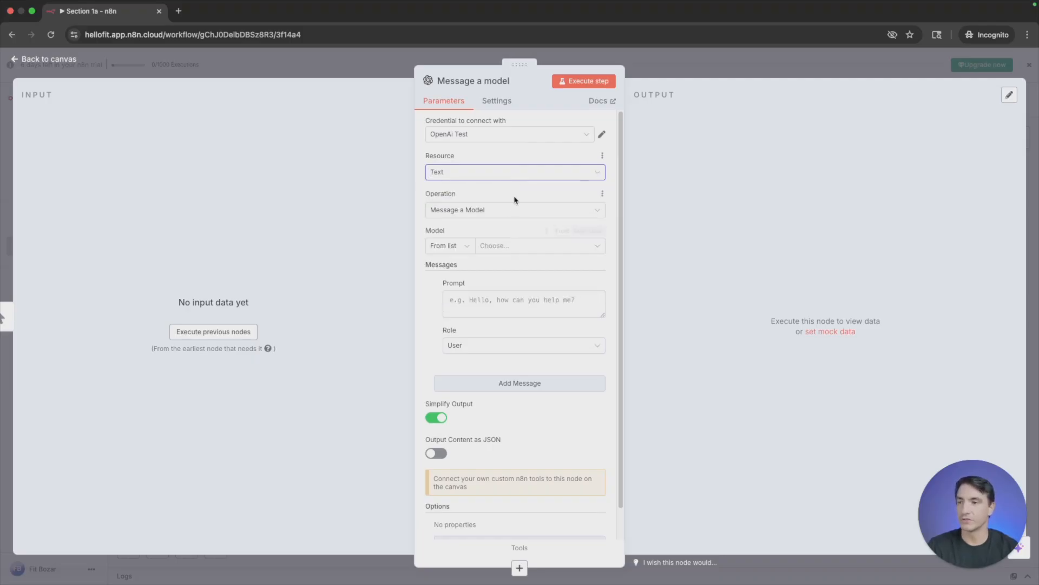
left_click(492, 245)
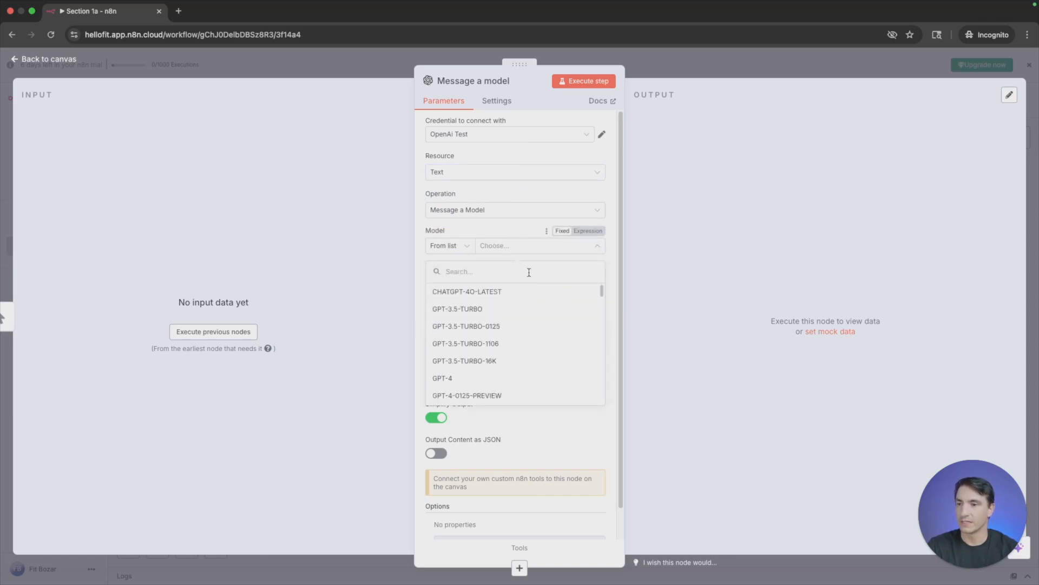
scroll(535, 352, "down", 5)
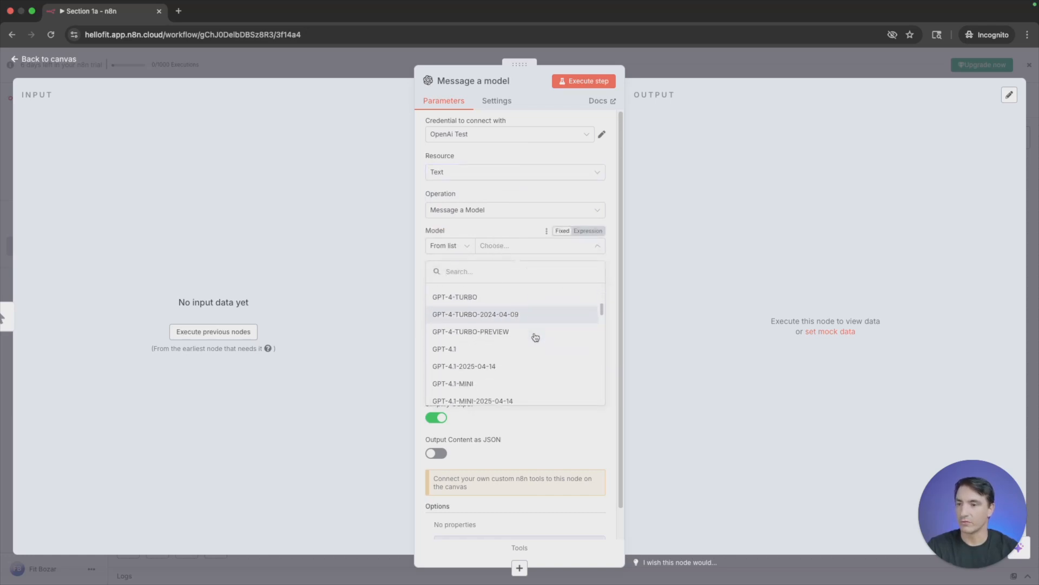
left_click(519, 383)
- Begin the user message's prompt with "I am hosting a movie trivia night"
left_click(528, 310)
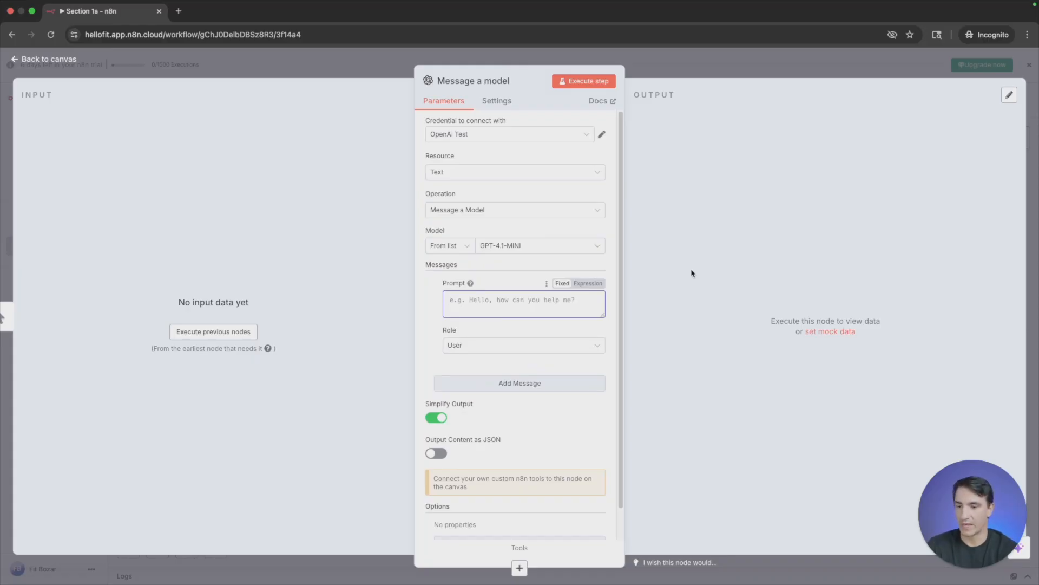
type("I am hos")
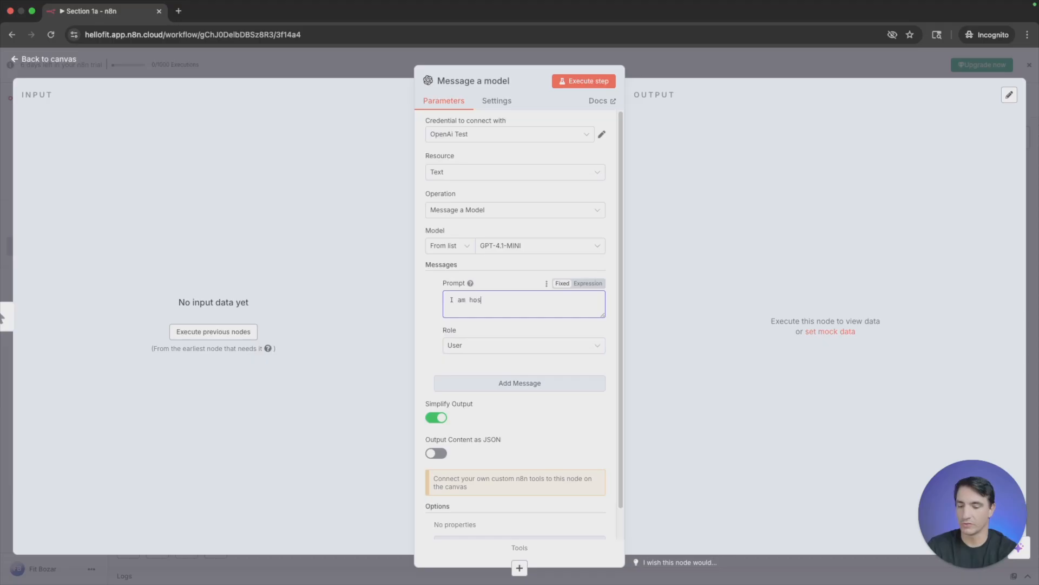
type("ting a movie tri")
type("trivia")
key("BackSpace")
key("BackSpace")
key("BackSpace")
key("BackSpace")
type("ivia ni")
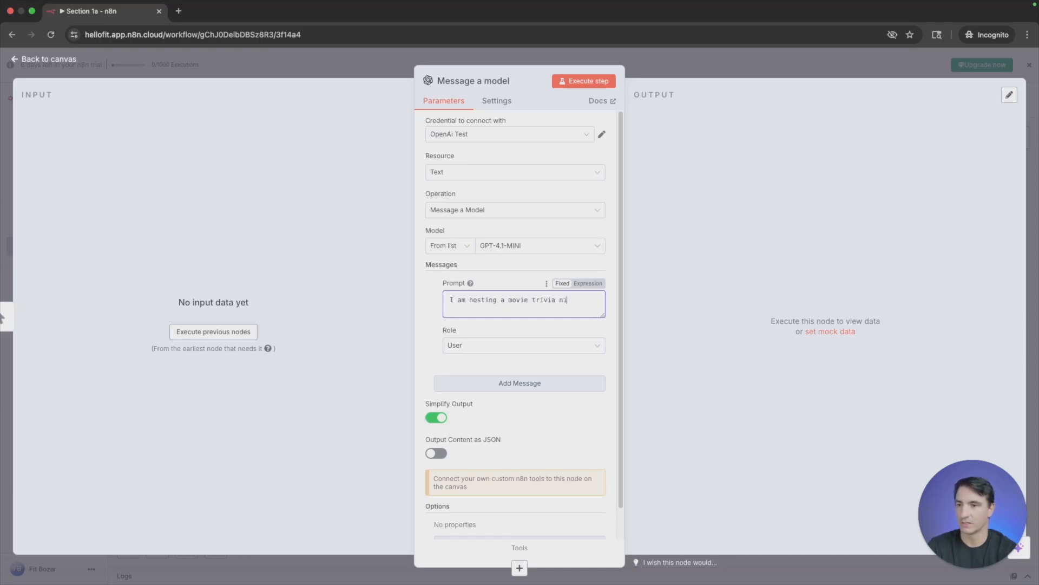
type("ght, give ")
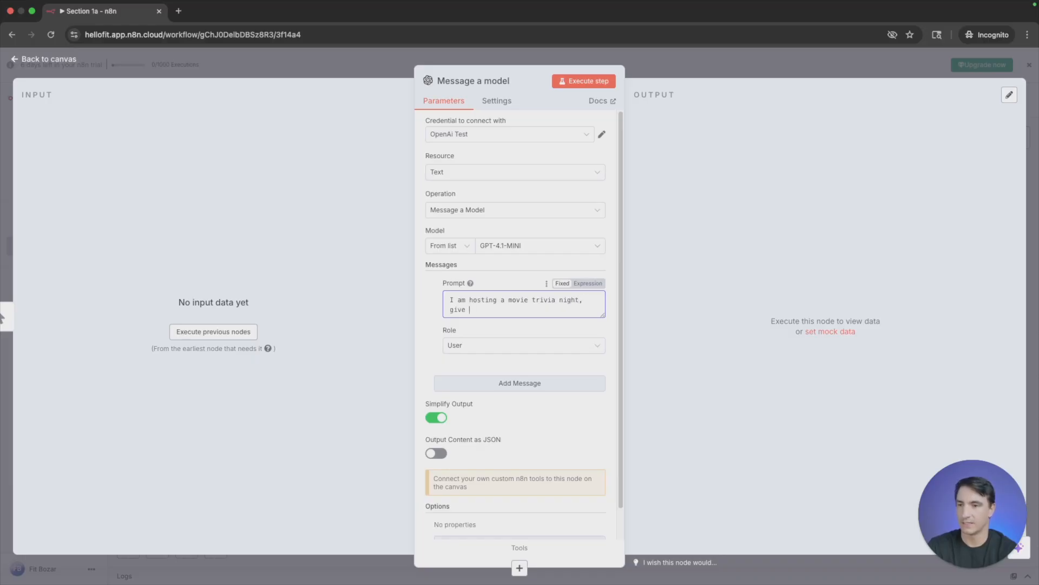
type("me popular mov")
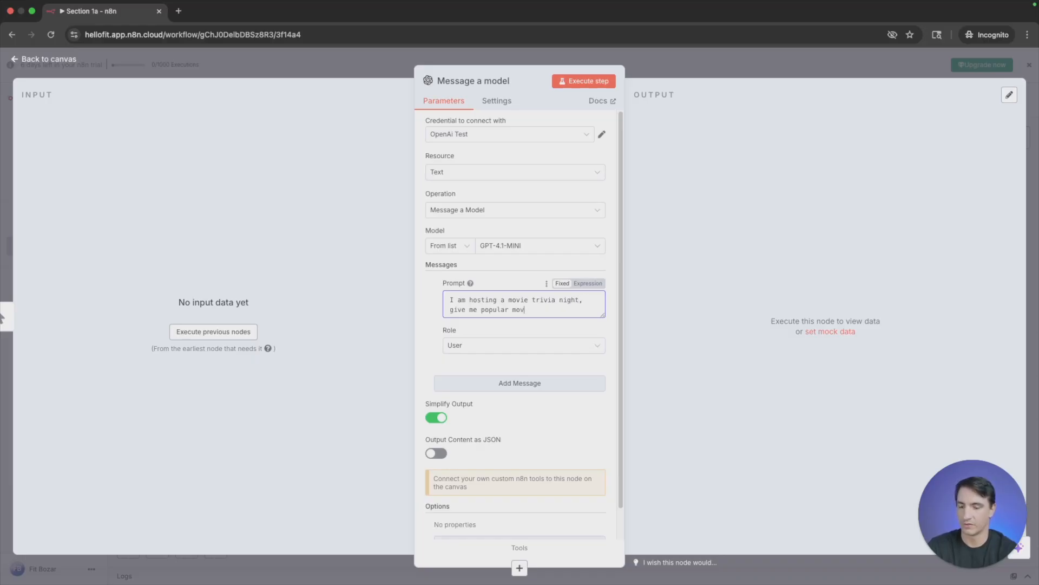
type("ie trvi")
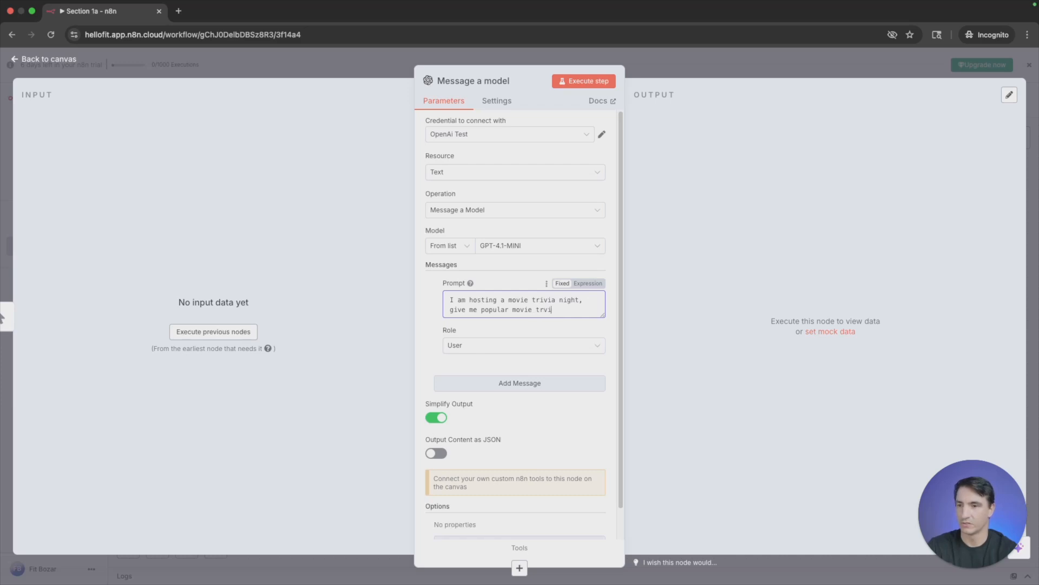
- Complete the prompt with ", give me popular movie trivia question."
key("BackSpace")
key("BackSpace")
type("ivia questions.")
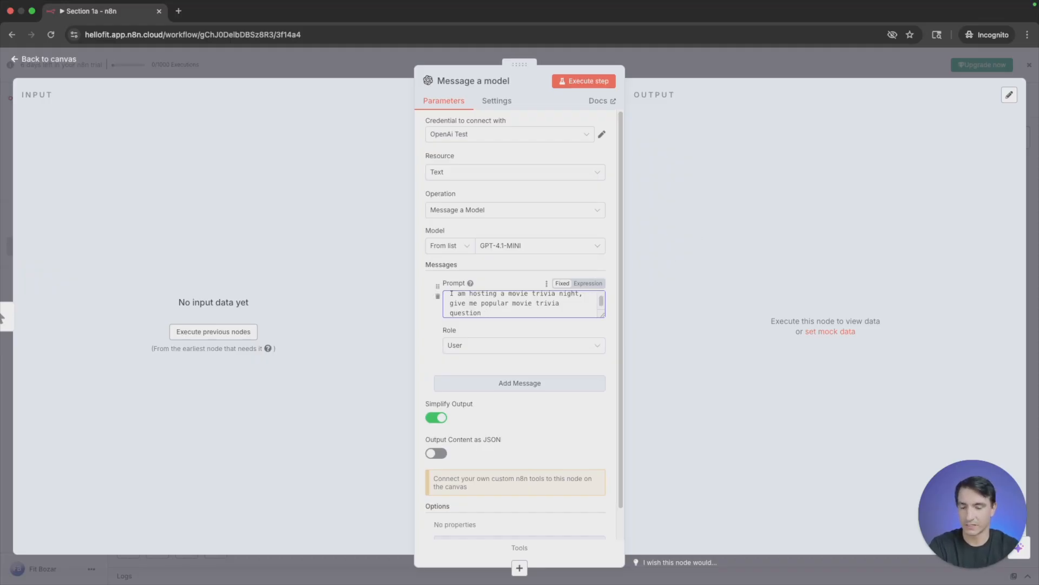
- Revise the prompt's request to read "give me a popular movie trivia question and answer."
double_click(474, 303)
type("me a")
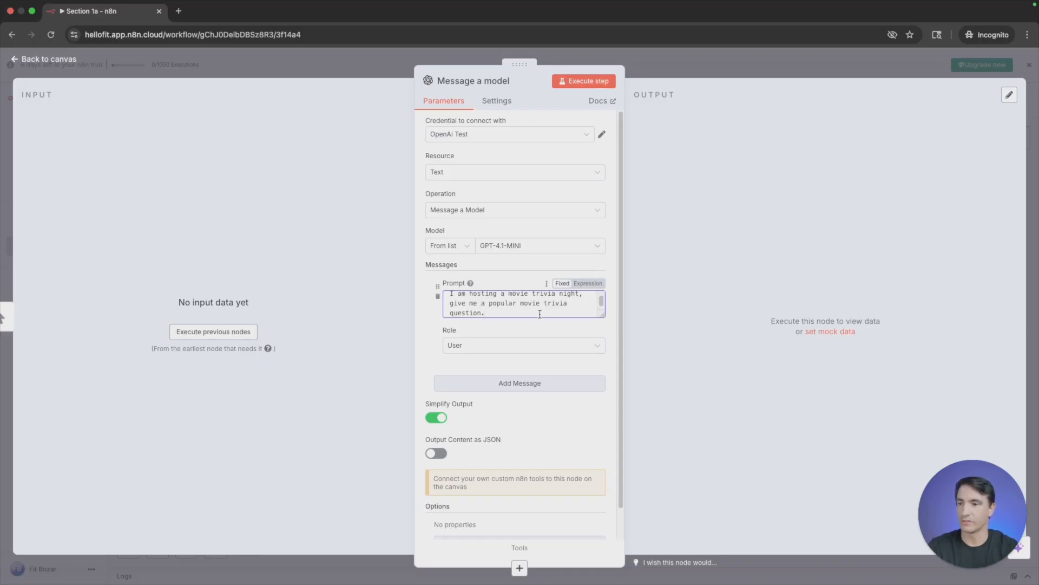
key("BackSpace")
type("and answer.")
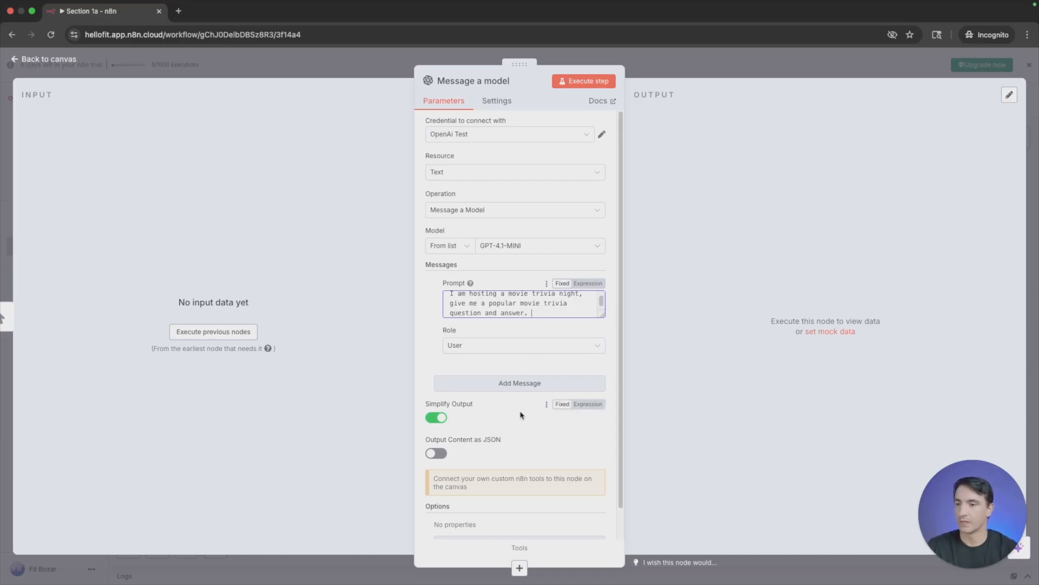
- Execute the Message a model step, review its output as table, JSON and schema, and return to the canvas
left_click(591, 86)
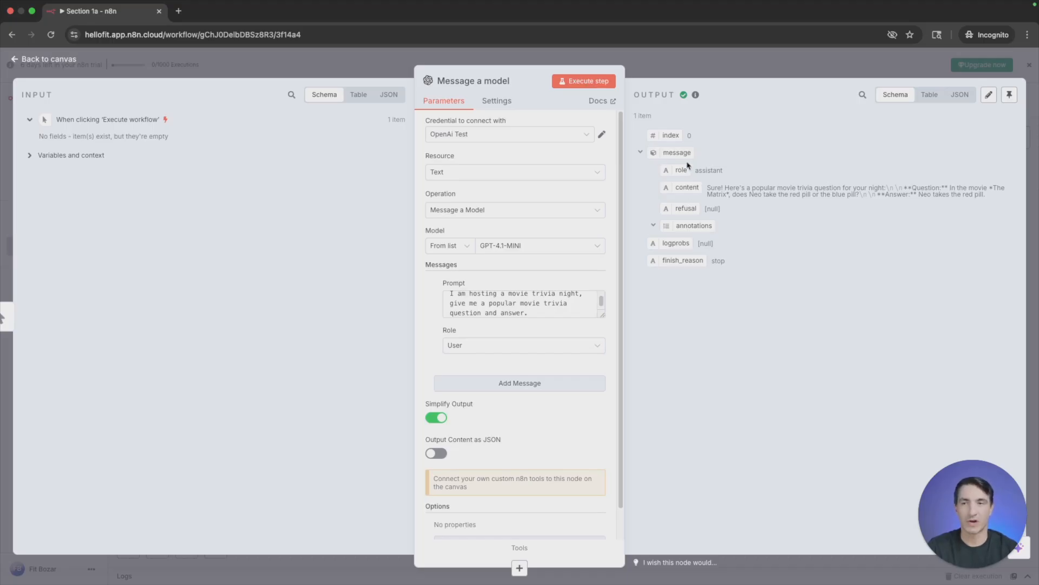
left_click(931, 95)
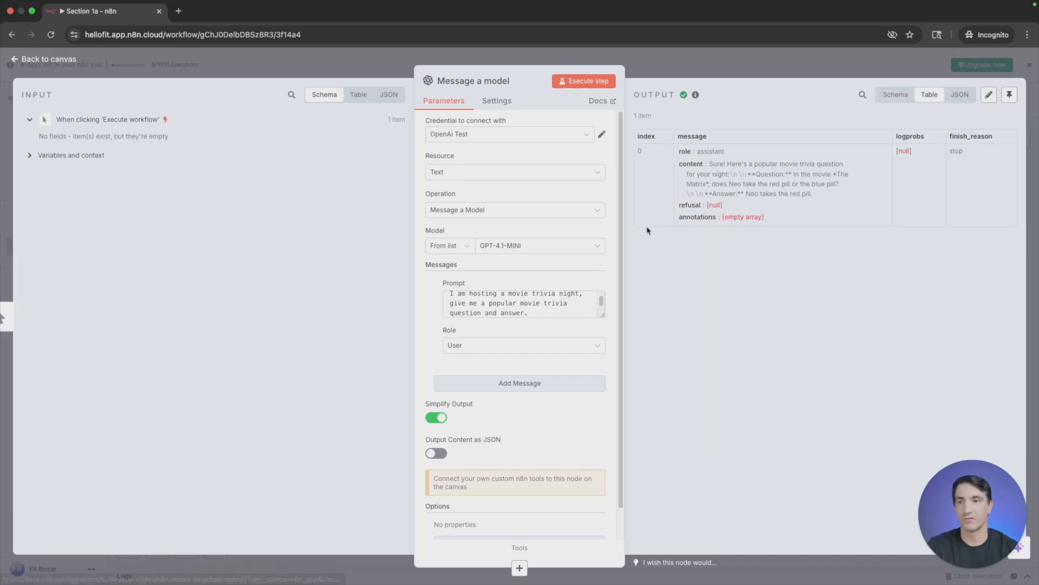
left_click(959, 94)
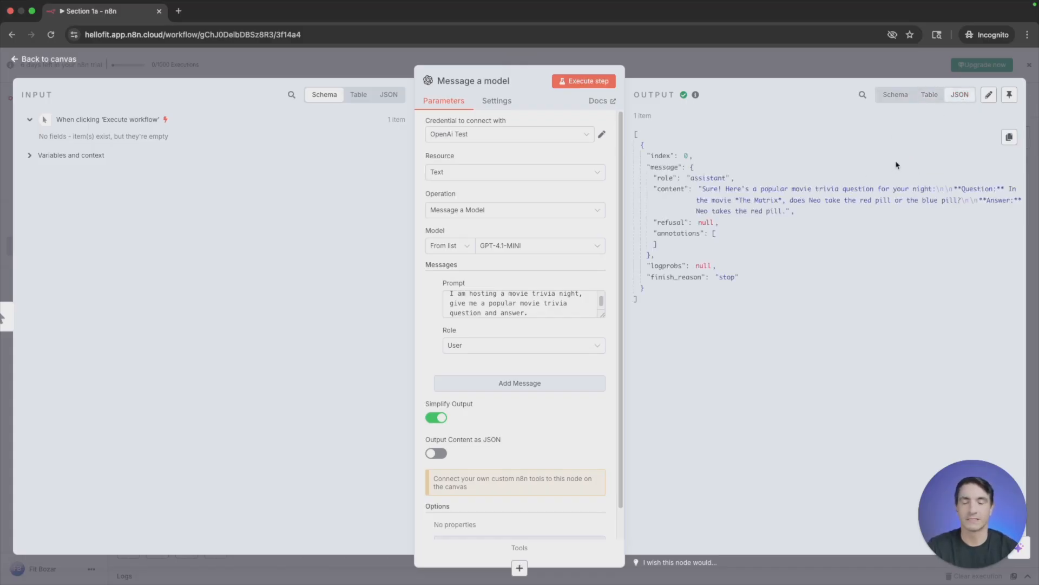
left_click(930, 95)
left_click(895, 96)
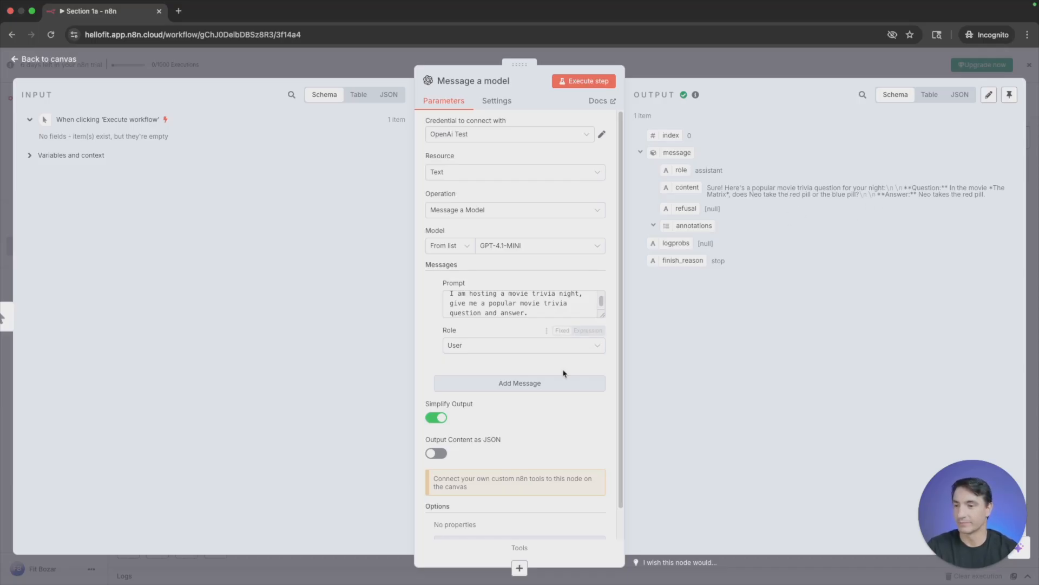
scroll(524, 306, "up", 1)
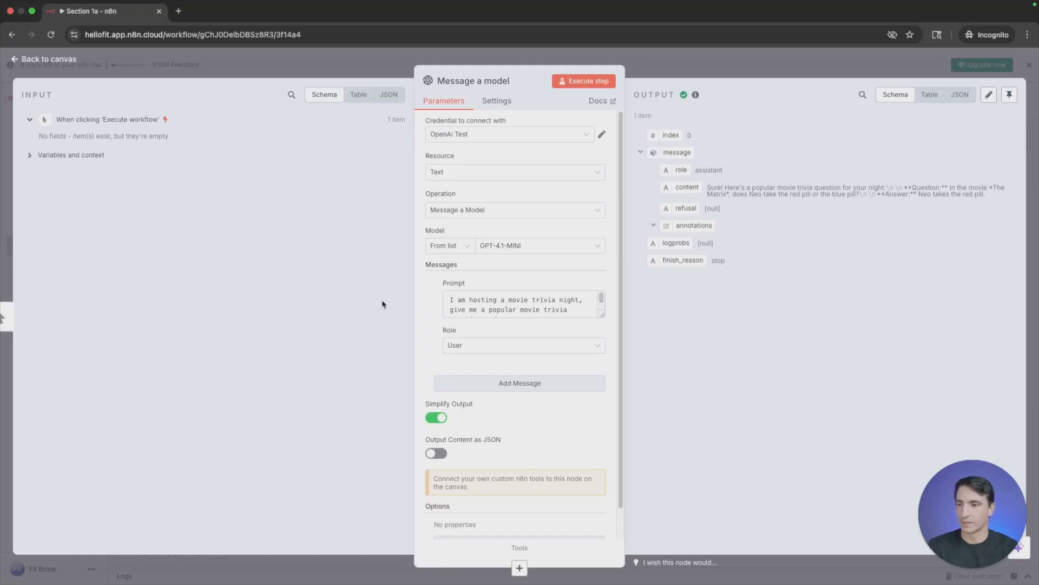
left_click(330, 62)
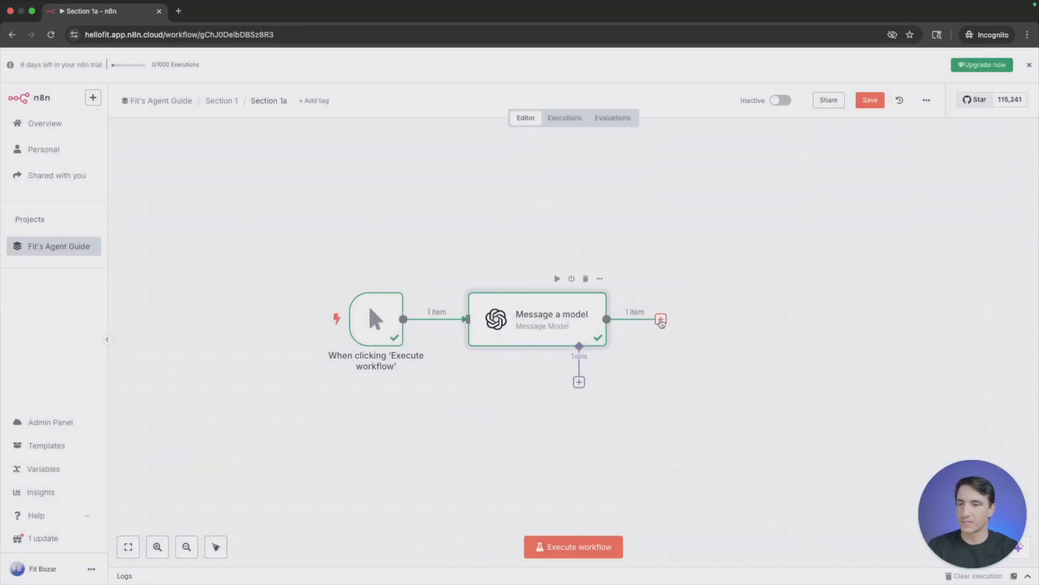
- Add an Edit Fields (Set) node after the Message a model node
left_click(660, 319)
type("edit")
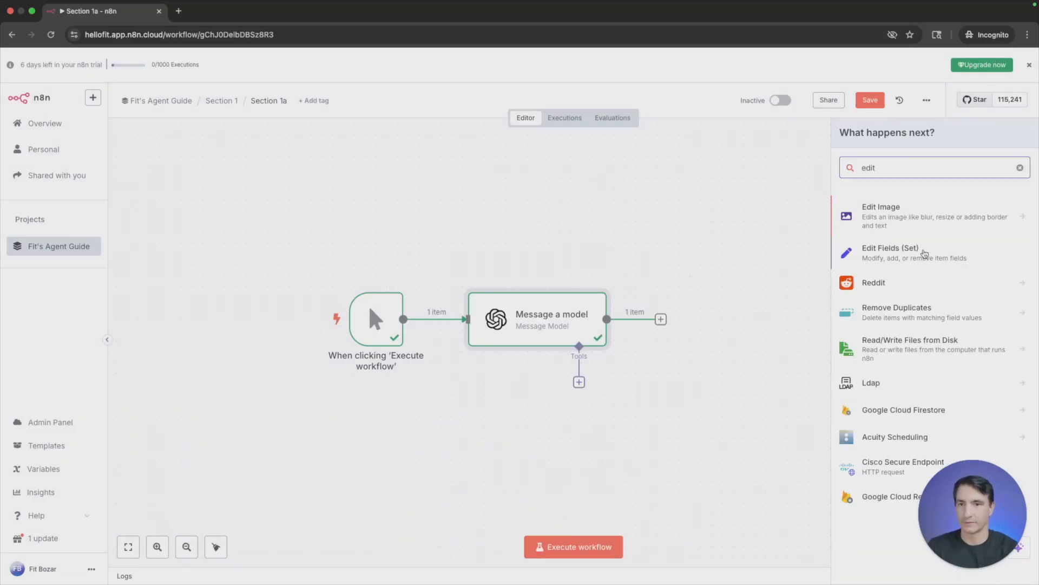
left_click(923, 253)
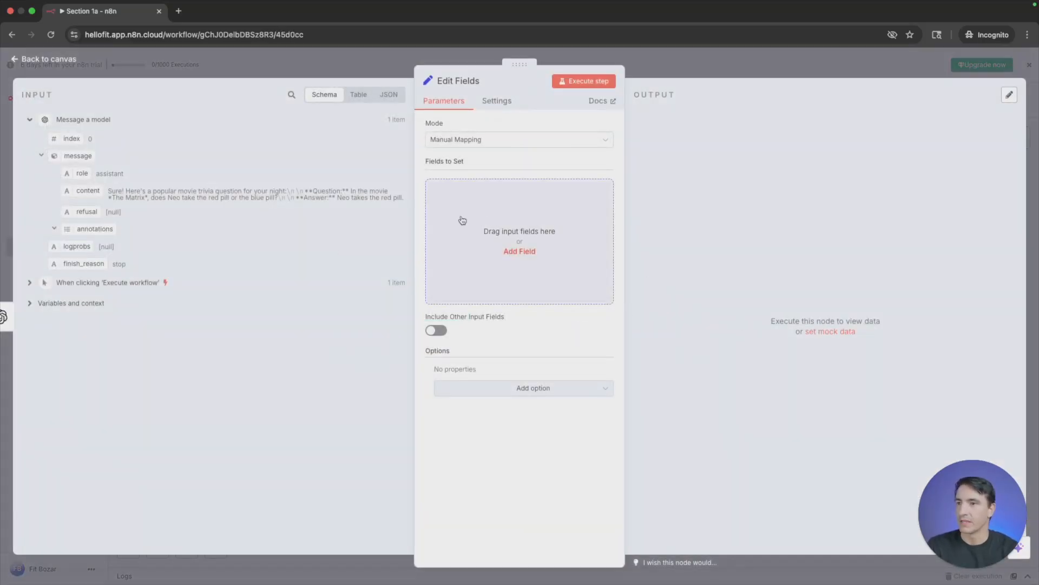
- Map the model's message content into the Edit Fields node's fields to set and preview the expression's full result
left_click(351, 95)
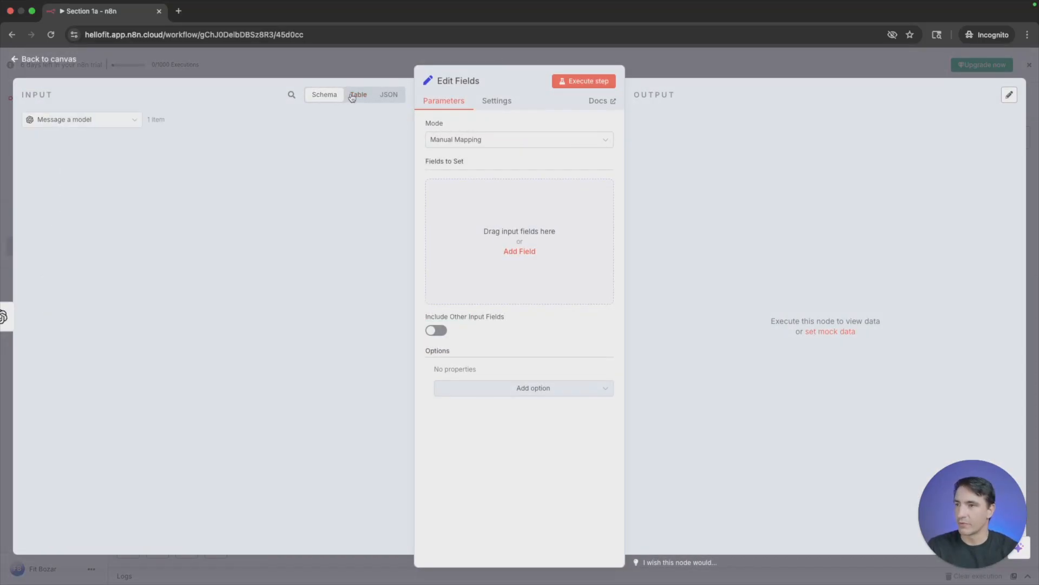
left_click(387, 103)
left_click(317, 98)
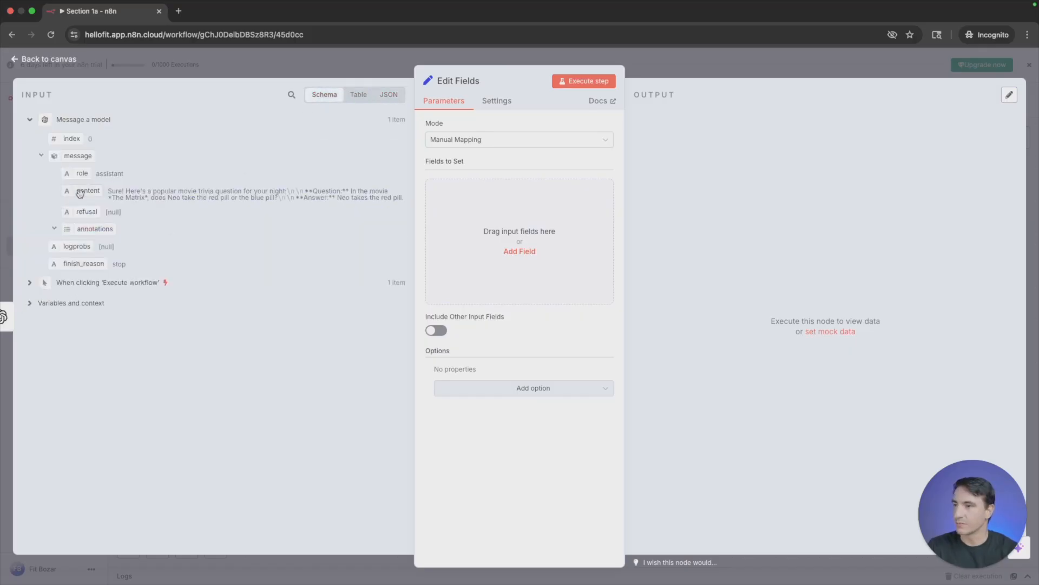
left_click_drag(80, 193, 523, 226)
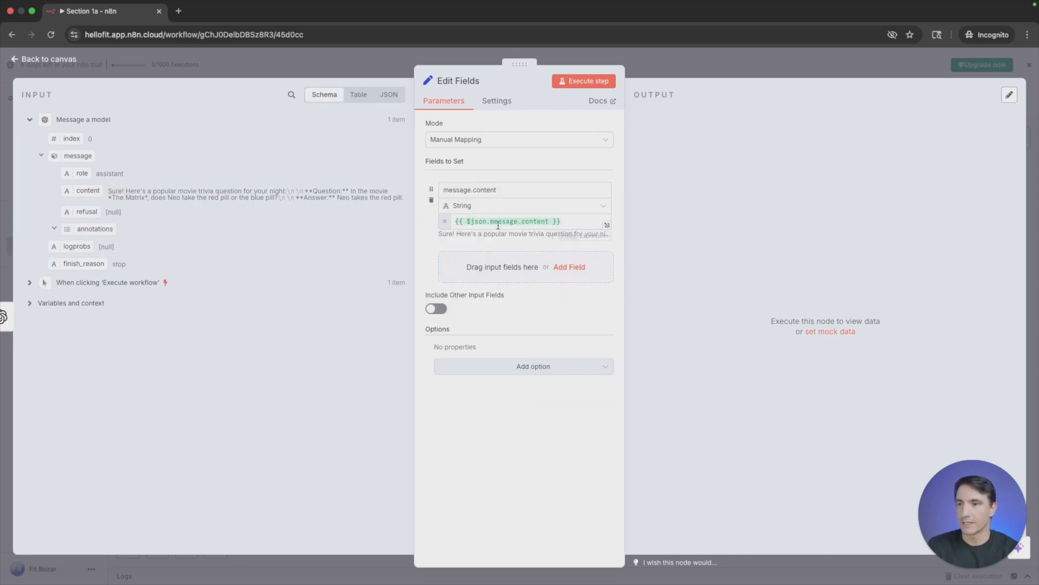
mouse_move(590, 237)
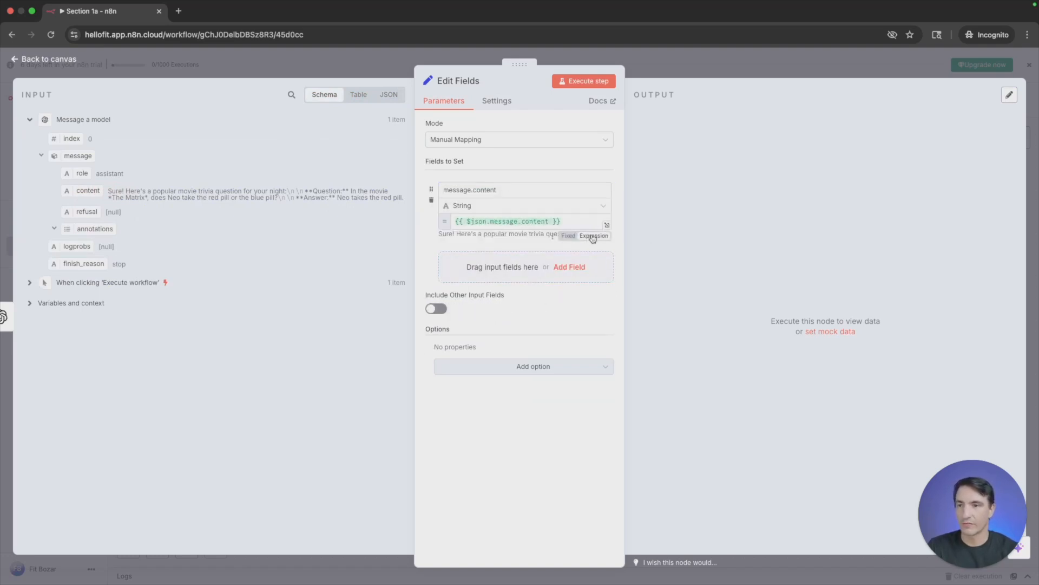
left_click(607, 224)
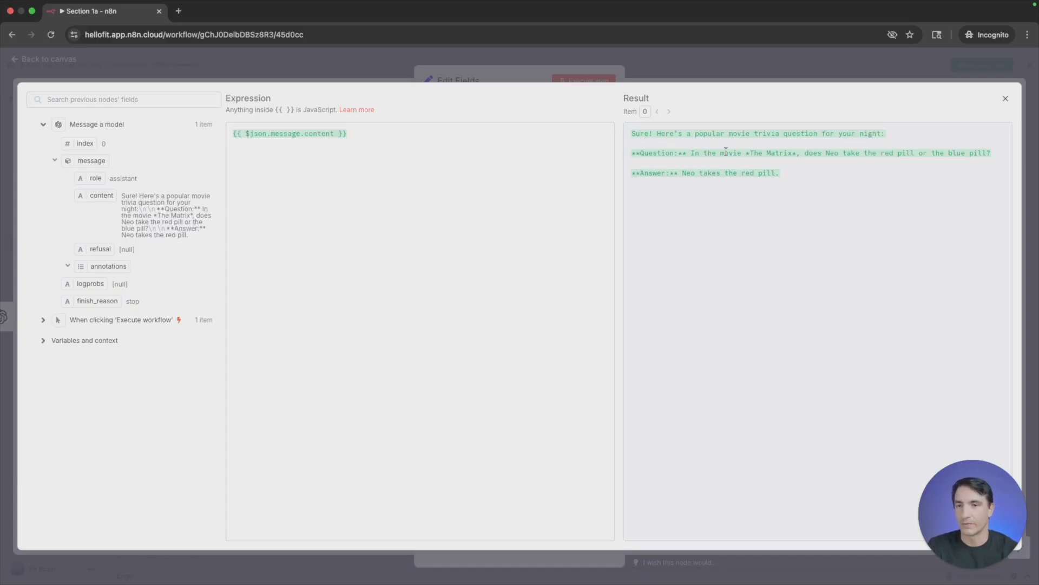
left_click(508, 70)
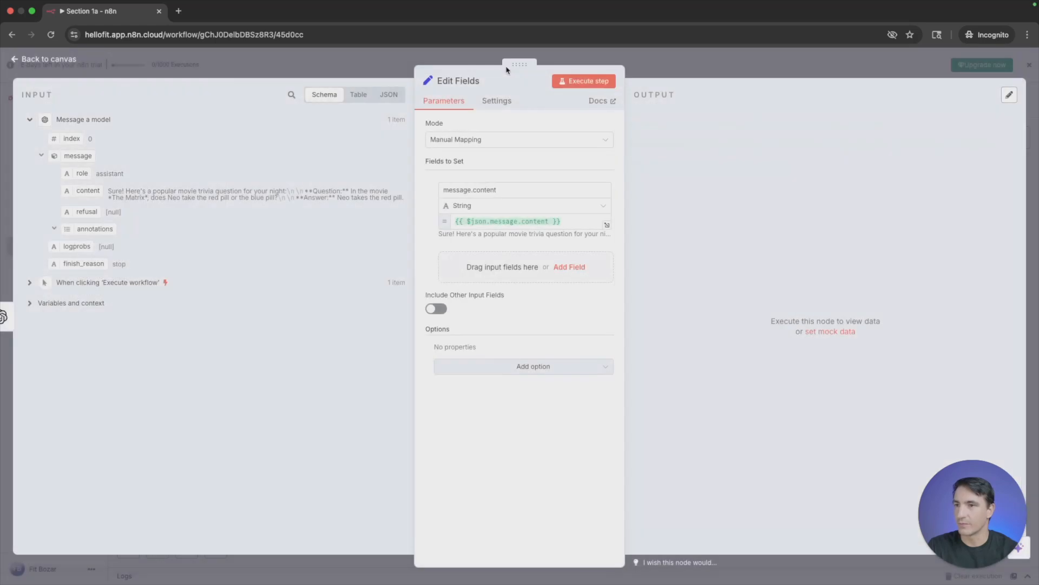
left_click(327, 71)
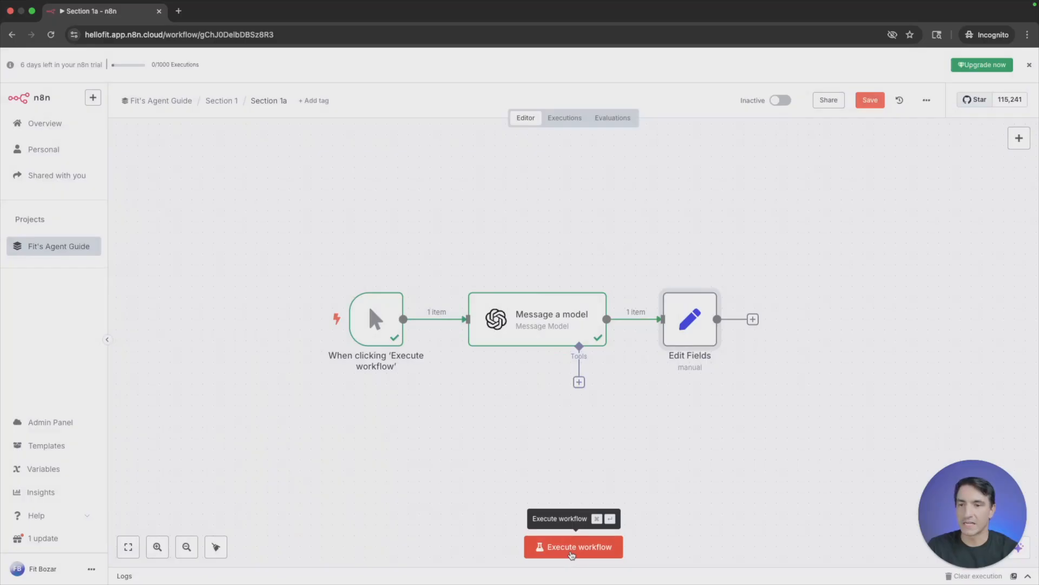
- Execute the whole workflow and examine the Edit Fields node's input, output and expression result
left_click(571, 547)
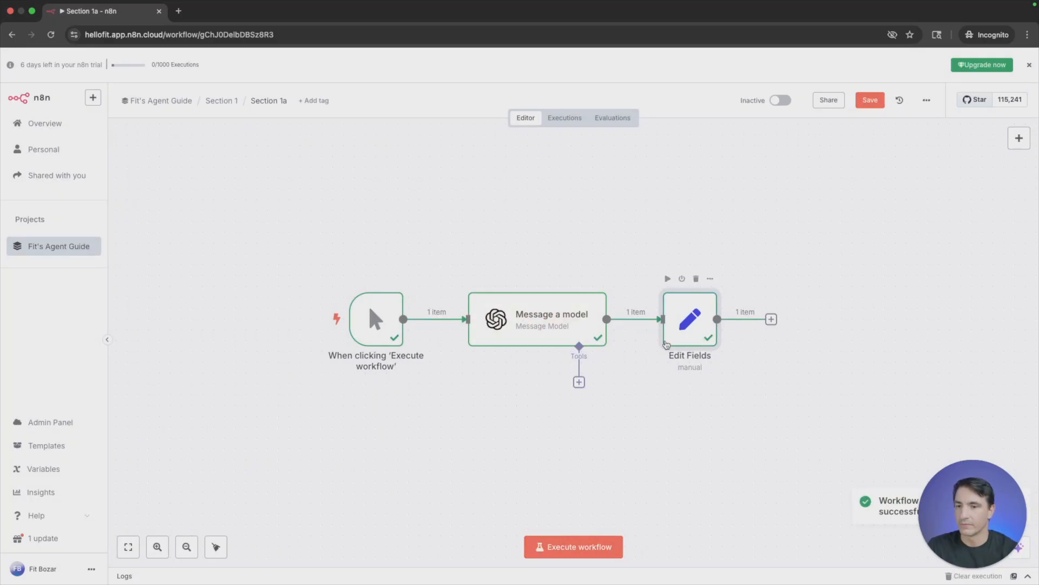
double_click(683, 333)
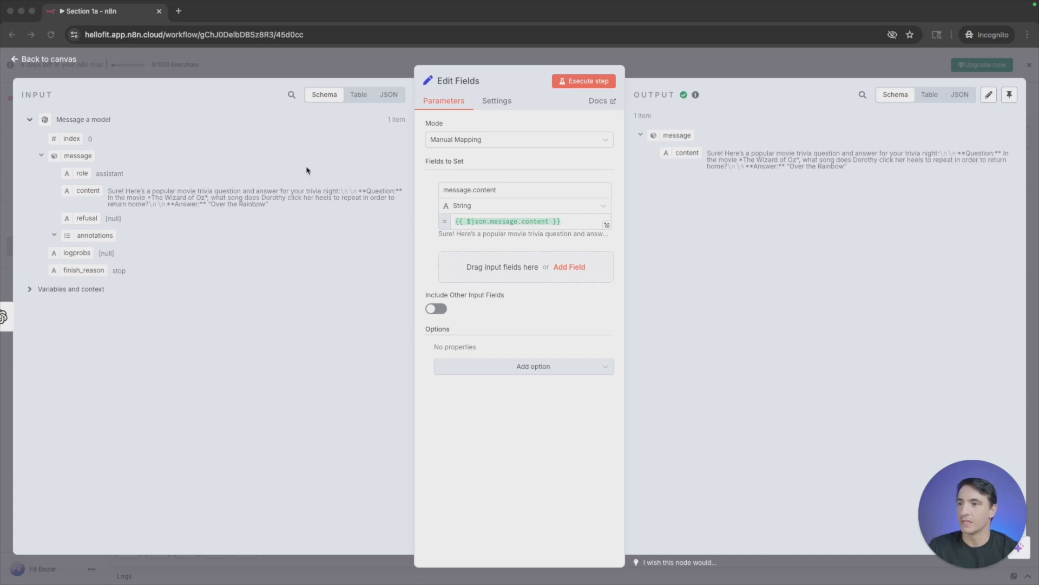
left_click(329, 98)
left_click(357, 95)
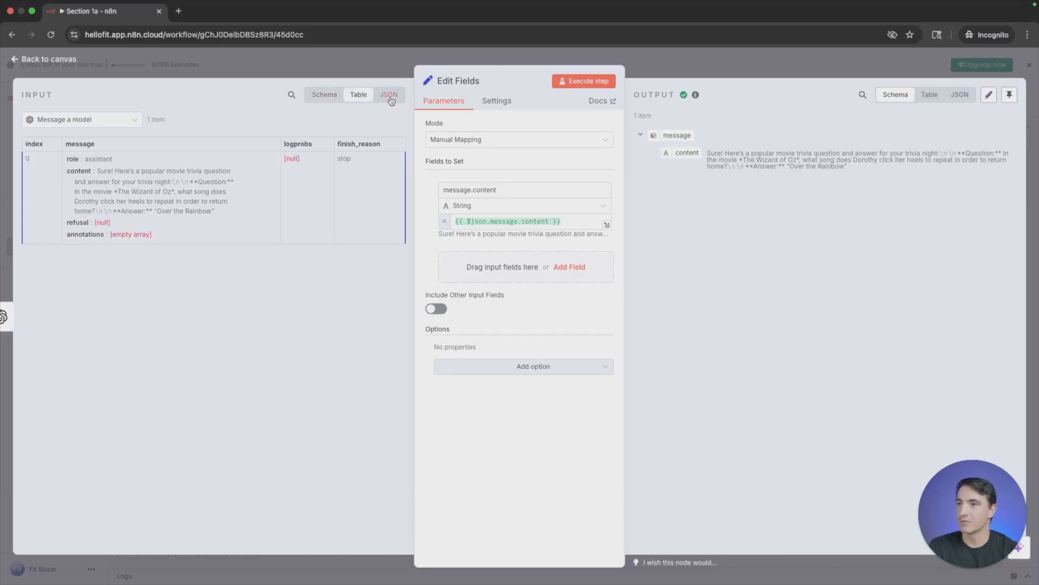
left_click(390, 98)
left_click(321, 100)
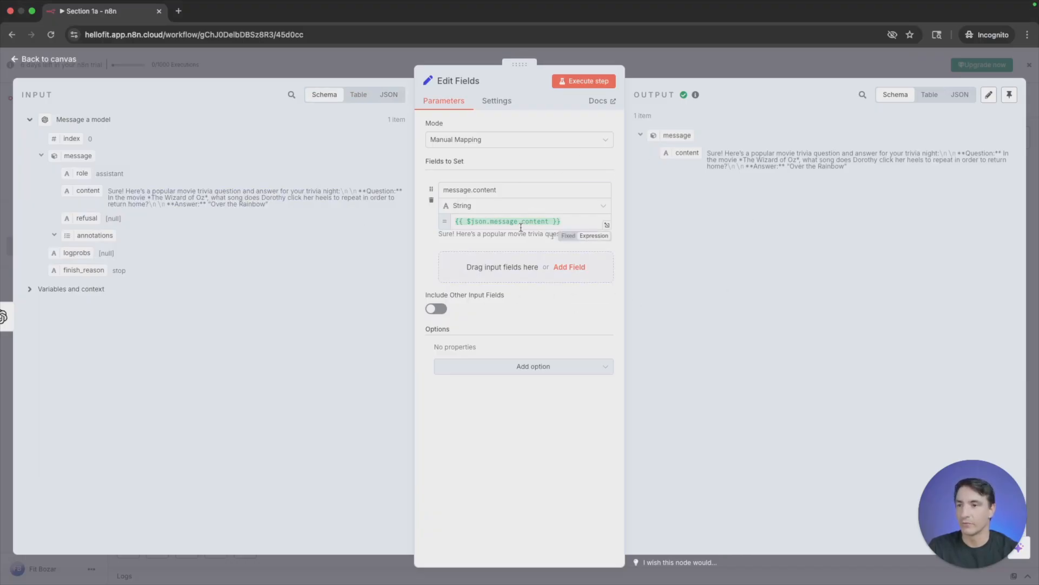
left_click(606, 224)
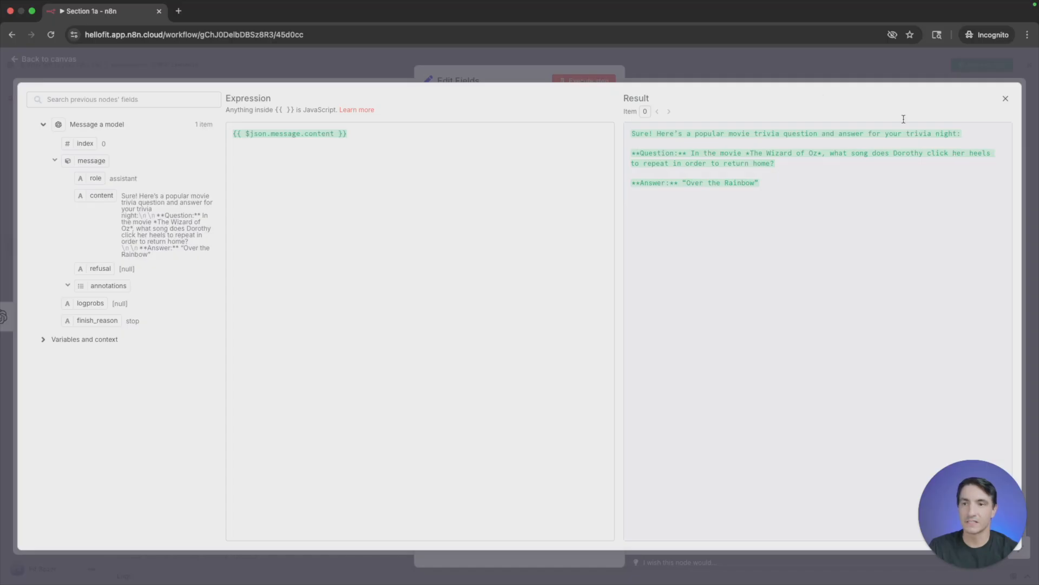
left_click(1006, 100)
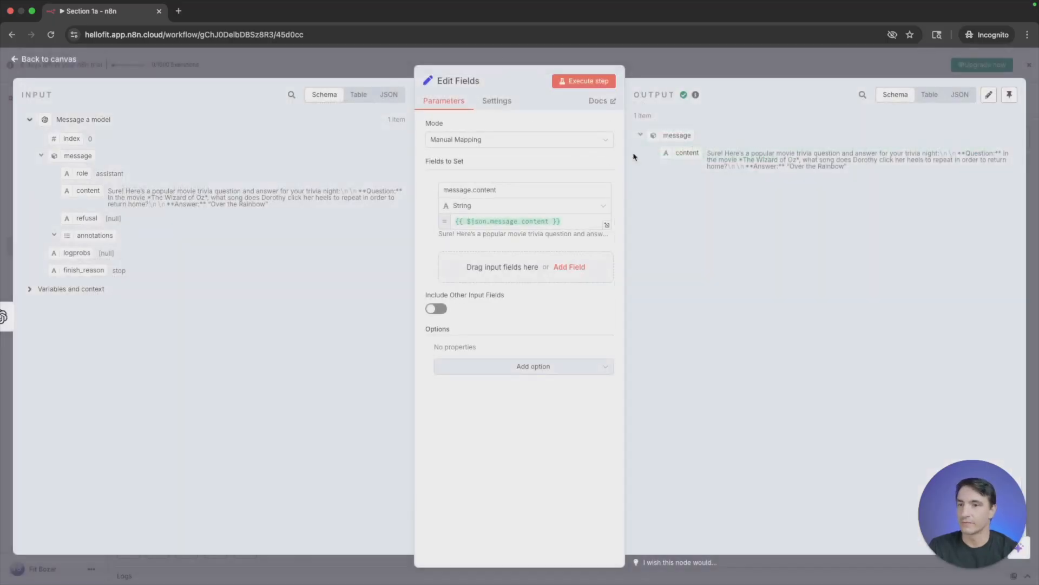
key("Escape")
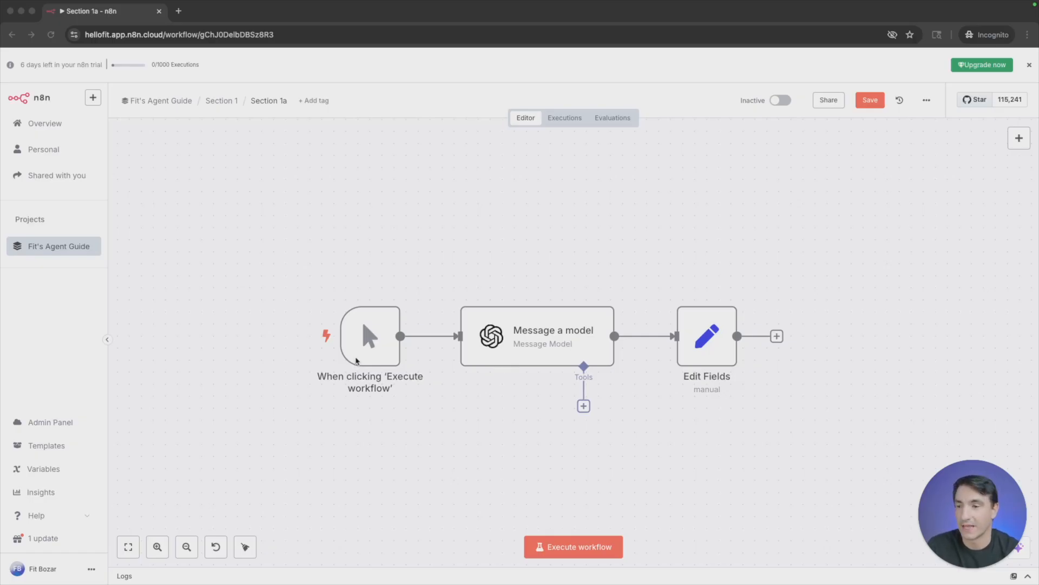
- Replace the manual trigger with an On chat message trigger ahead of Message a model and open its test chat
left_click(360, 342)
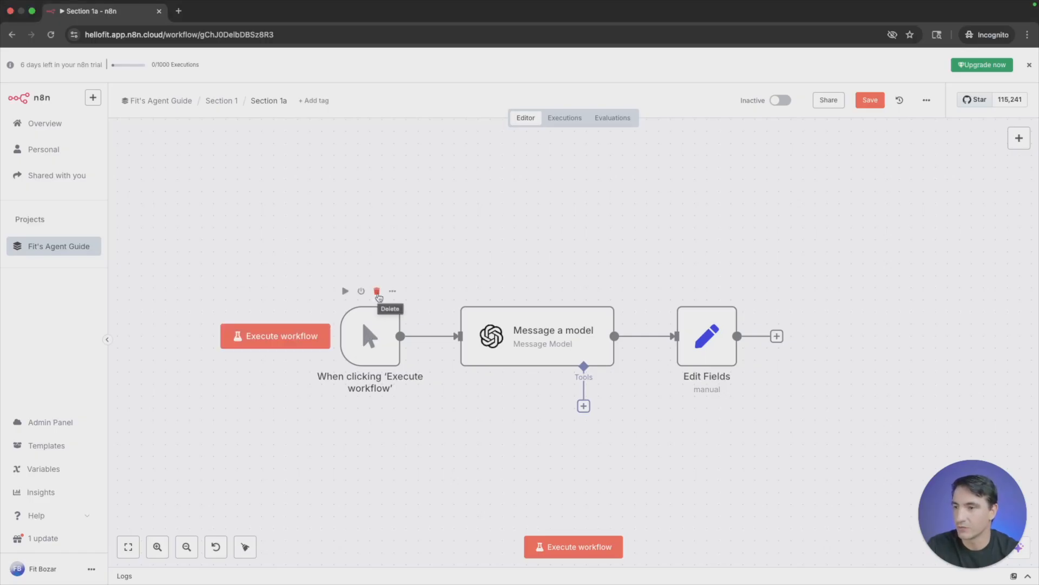
left_click(377, 292)
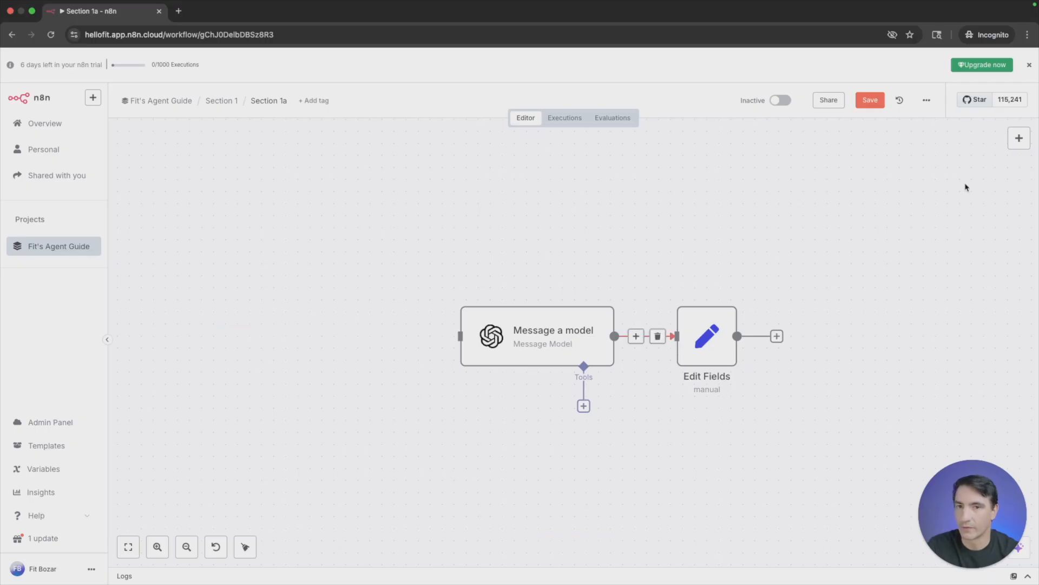
left_click(1026, 141)
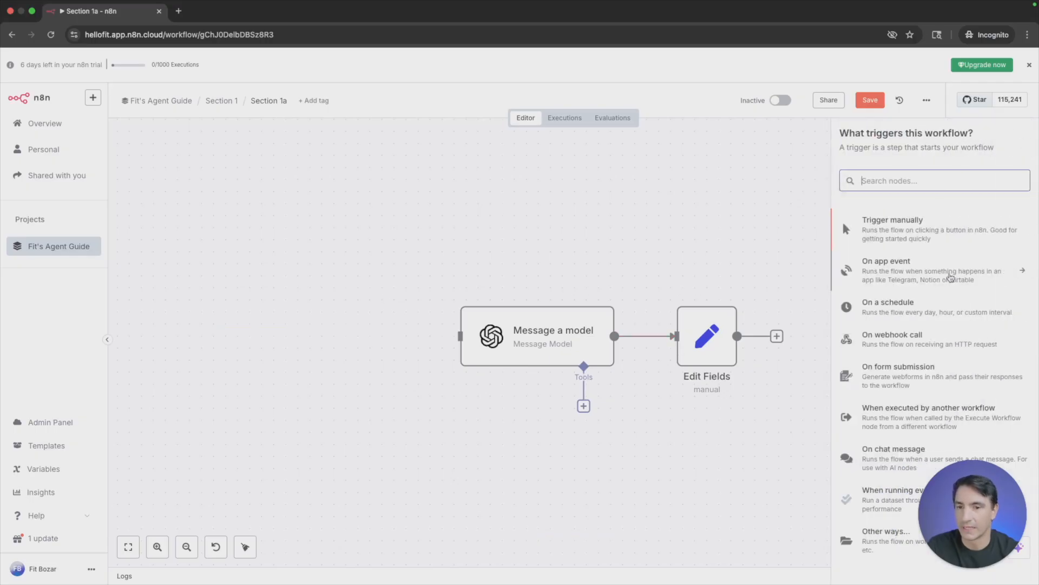
left_click(899, 471)
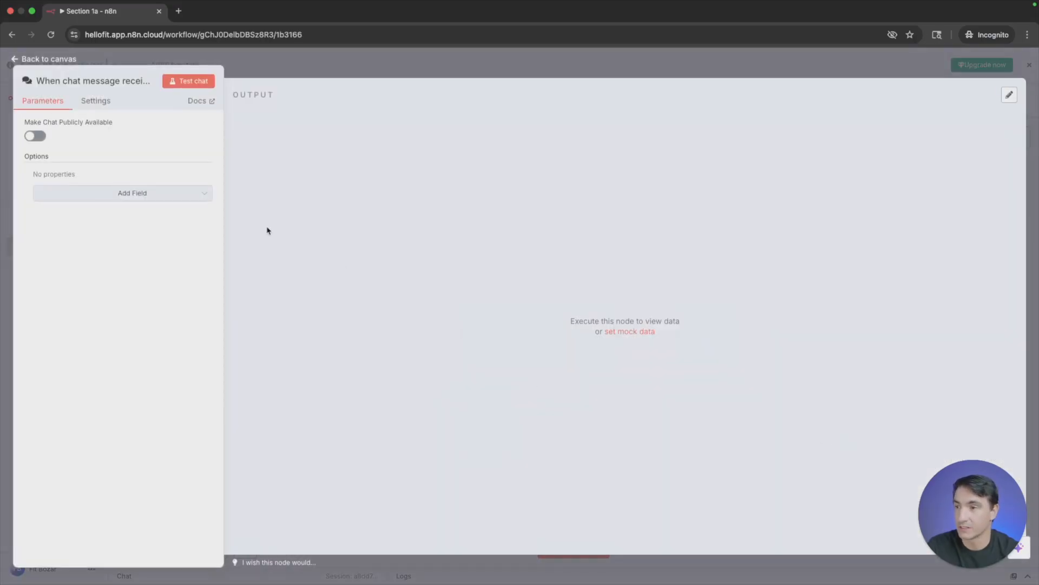
left_click(188, 82)
left_click_drag(439, 320, 379, 272)
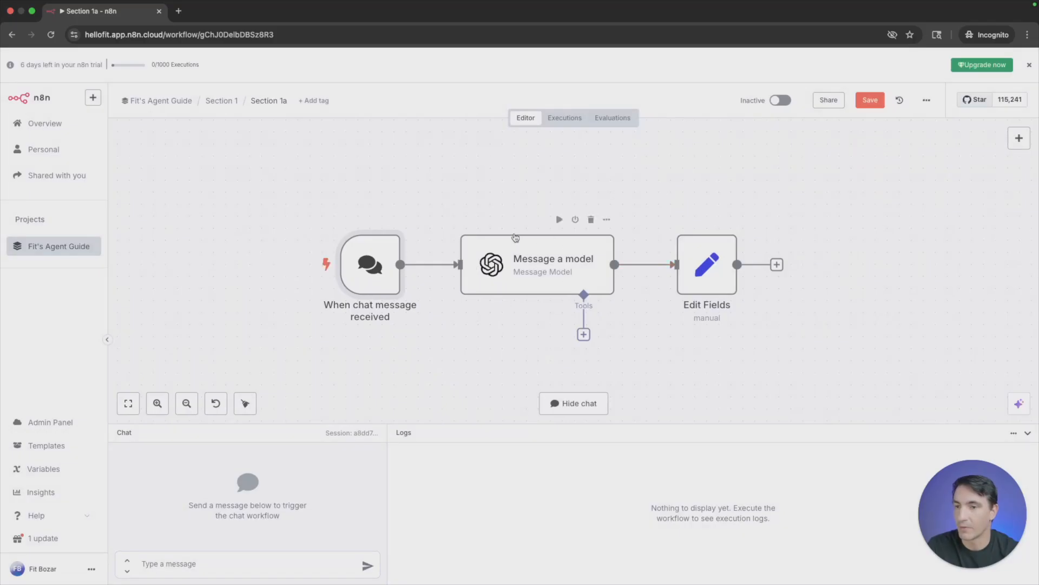
- Test the chat-triggered workflow by sending the chat messages "Hi" and "hi"
left_click(263, 557)
type("Hi")
key("Return")
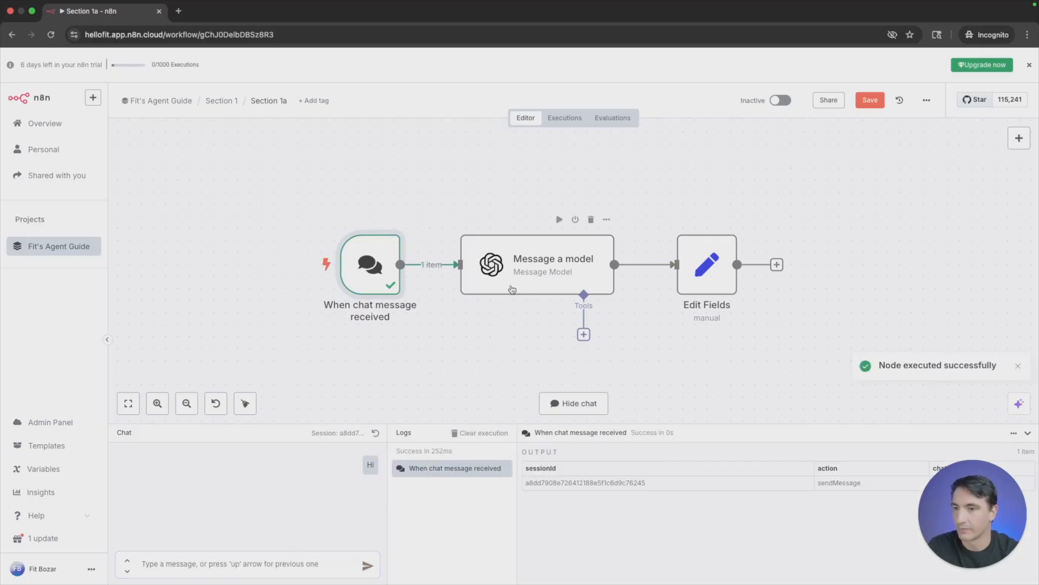
left_click(263, 574)
type("hi")
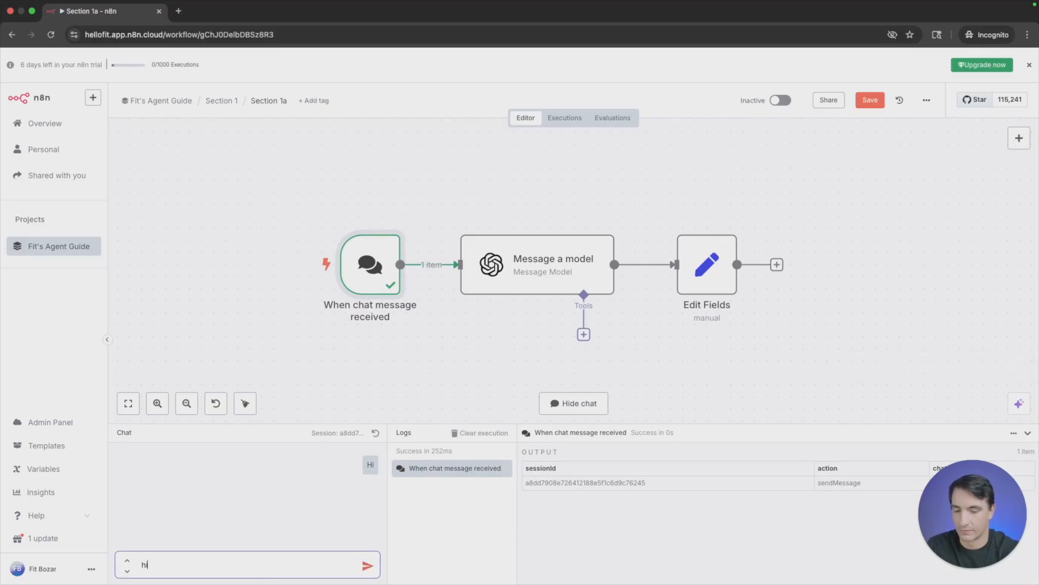
key("Return")
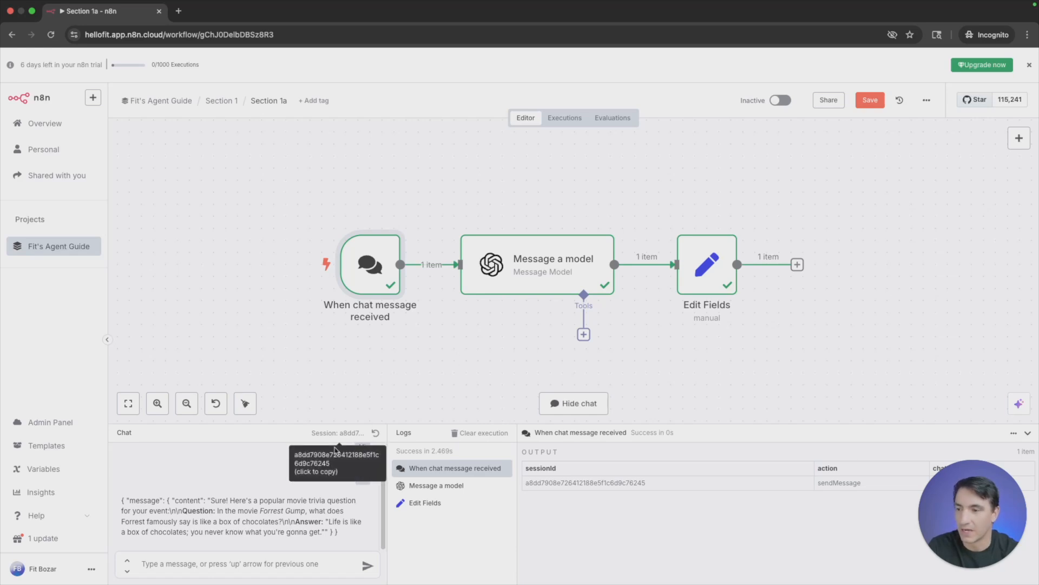
- Clear the movie trivia prompt from the Message a model node's user message
double_click(528, 271)
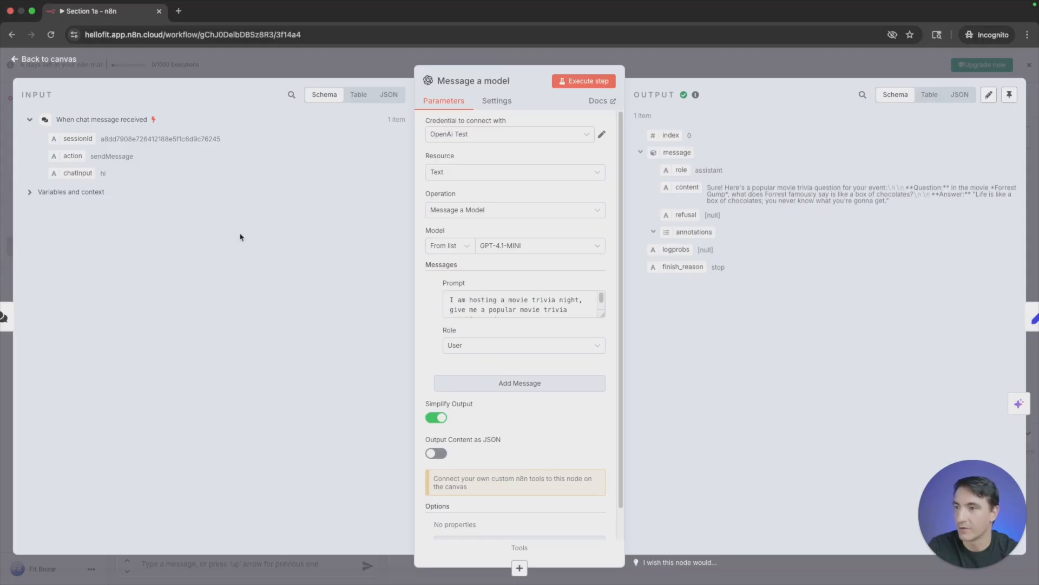
triple_click(535, 310)
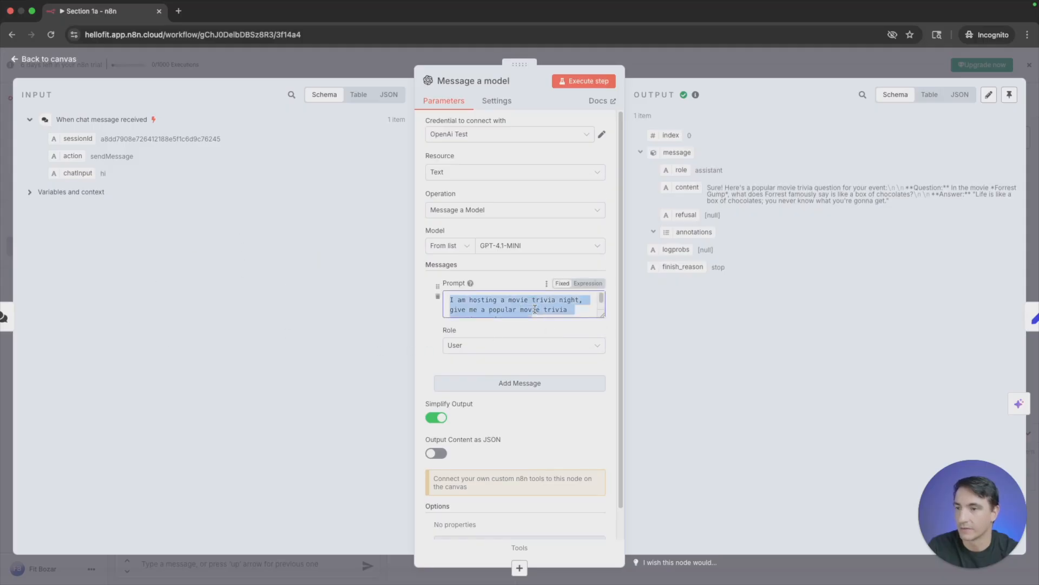
key("BackSpace")
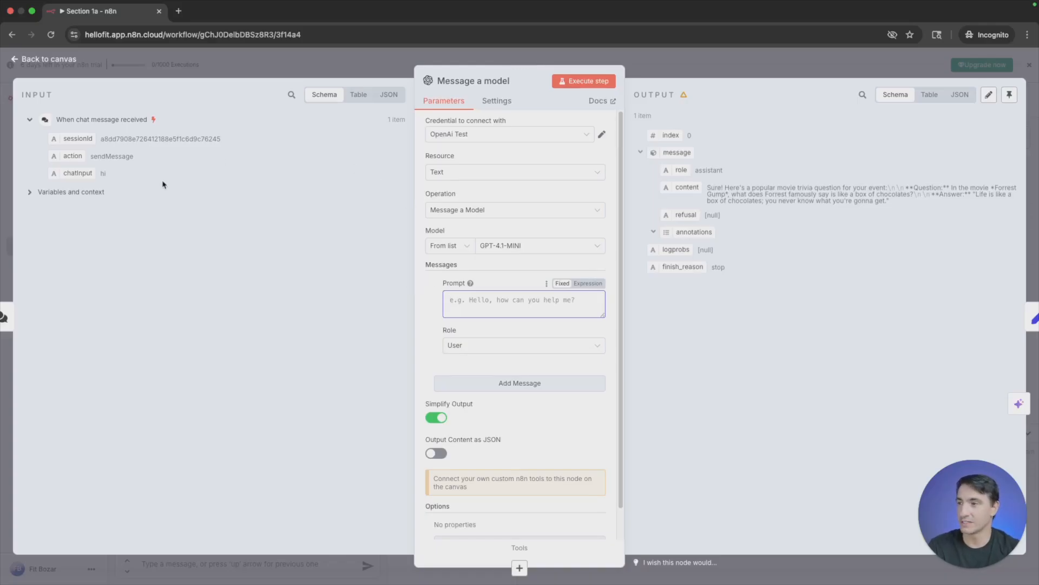
- Map the chat trigger's chatInput field into the Message a model prompt as {{ $json.chatInput }} and save the workflow
left_click_drag(78, 173, 466, 298)
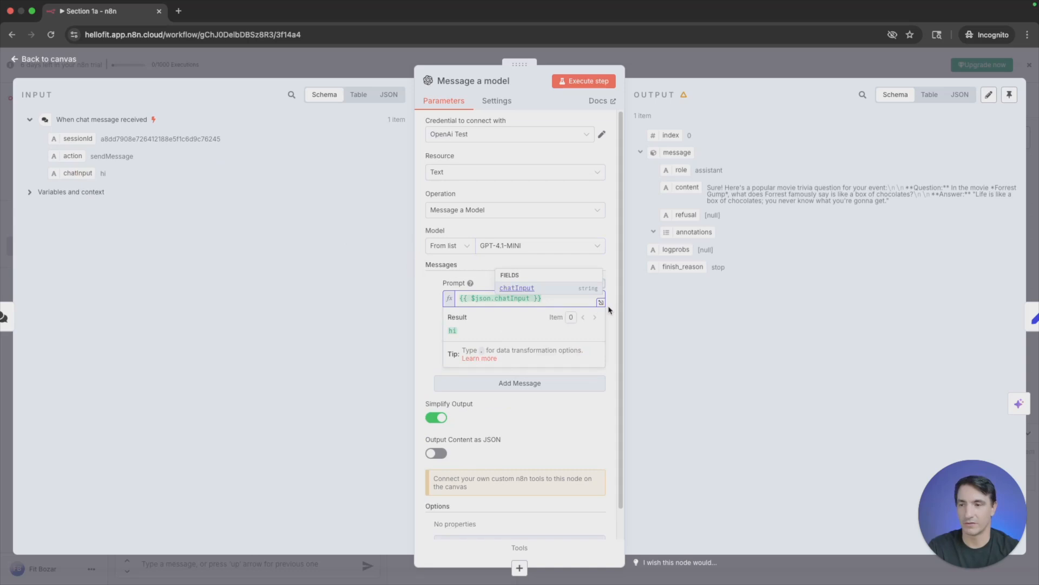
left_click(601, 303)
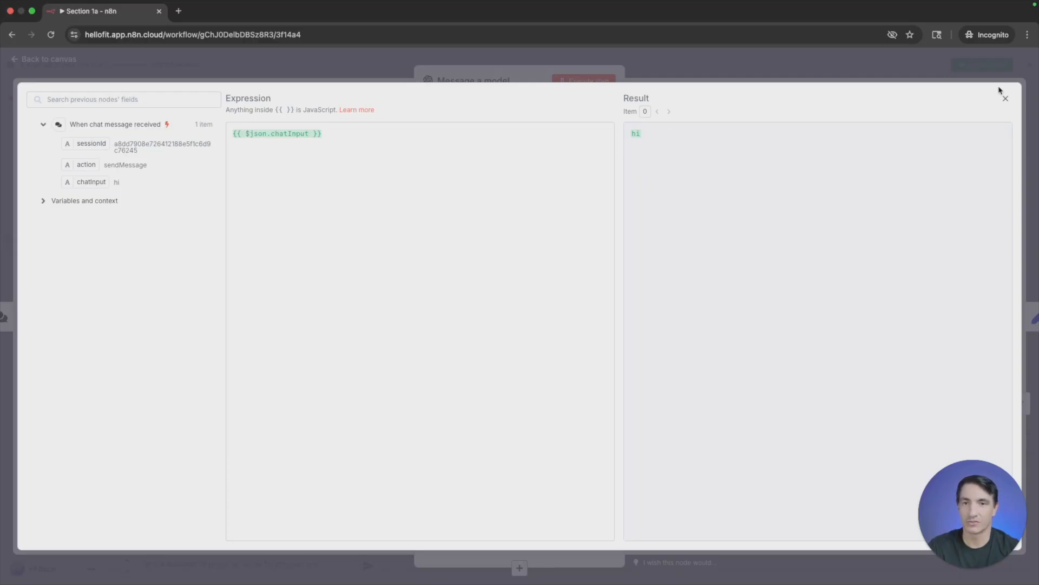
left_click(1004, 101)
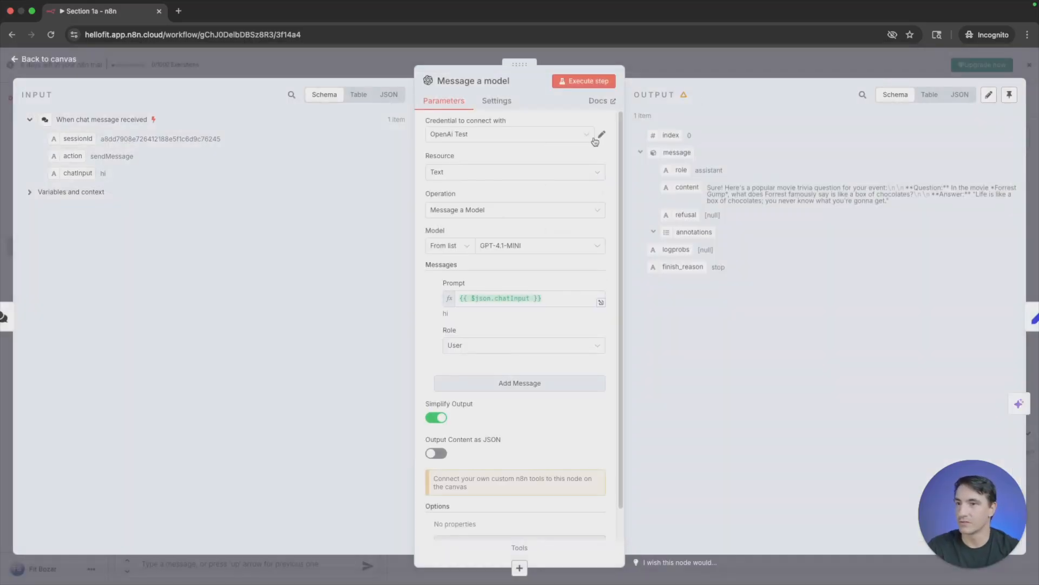
left_click(323, 67)
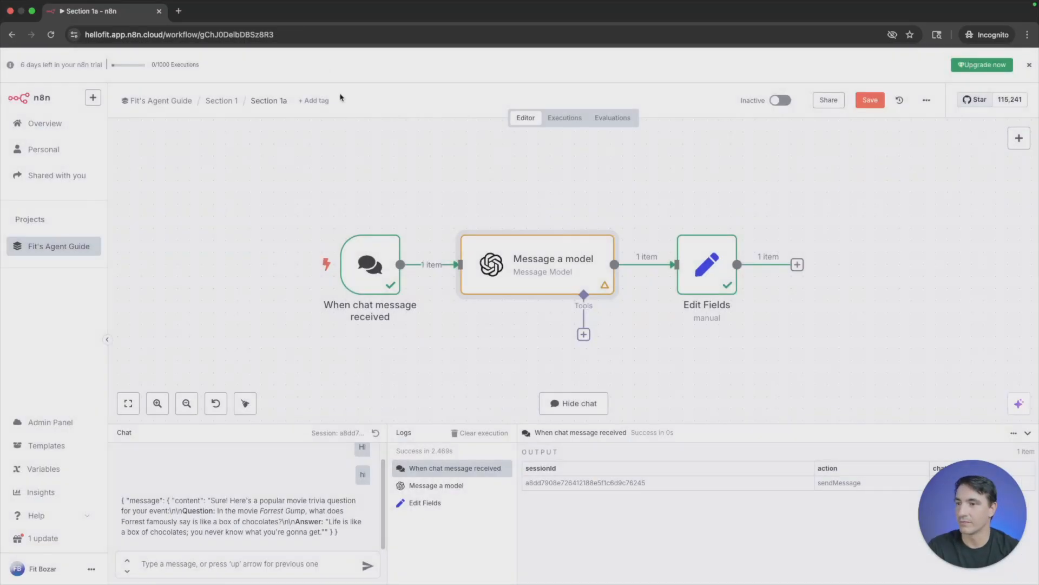
left_click(870, 100)
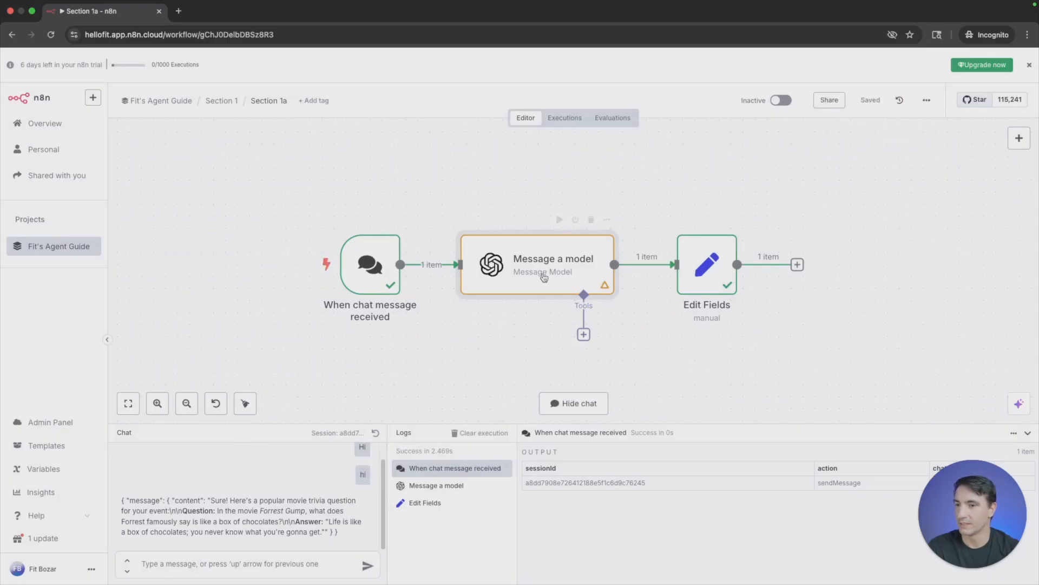
- Send a chat message giving a first name, mentioning a trip to Sao Paulo and asking for 2 landmarks to visit, and read the reply
left_click(228, 571)
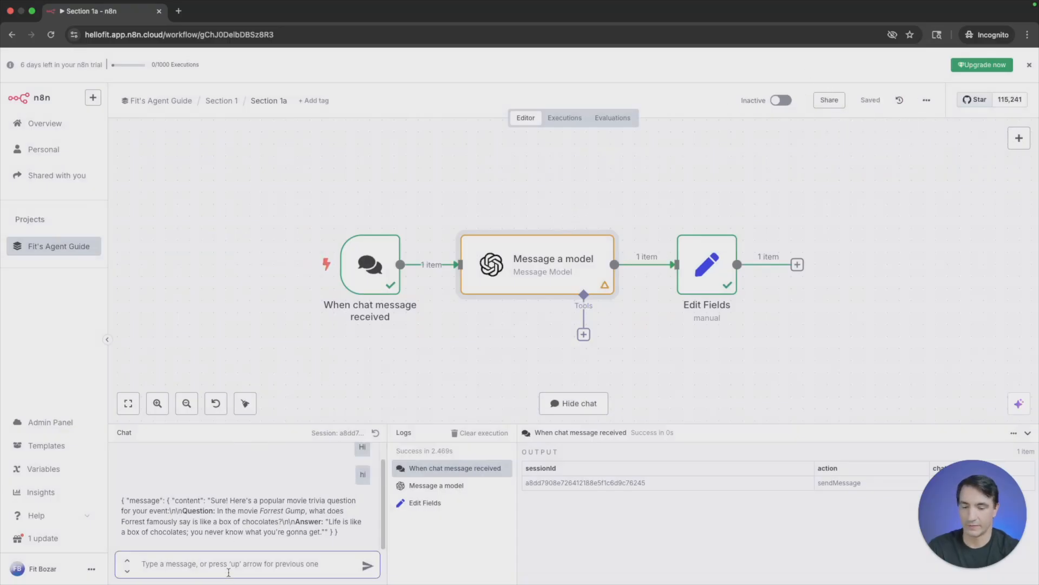
type("Hello")
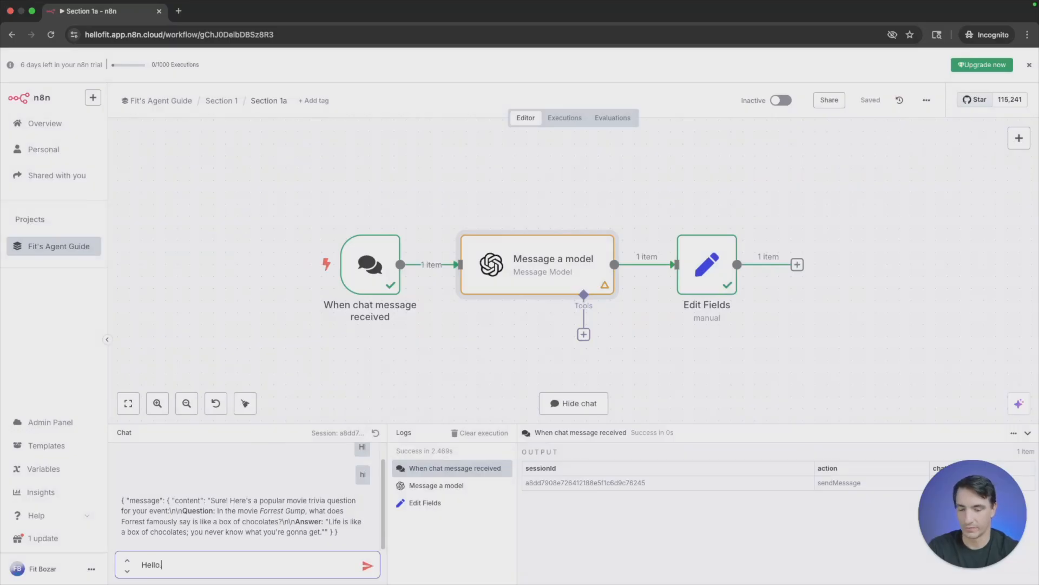
type(", my nam")
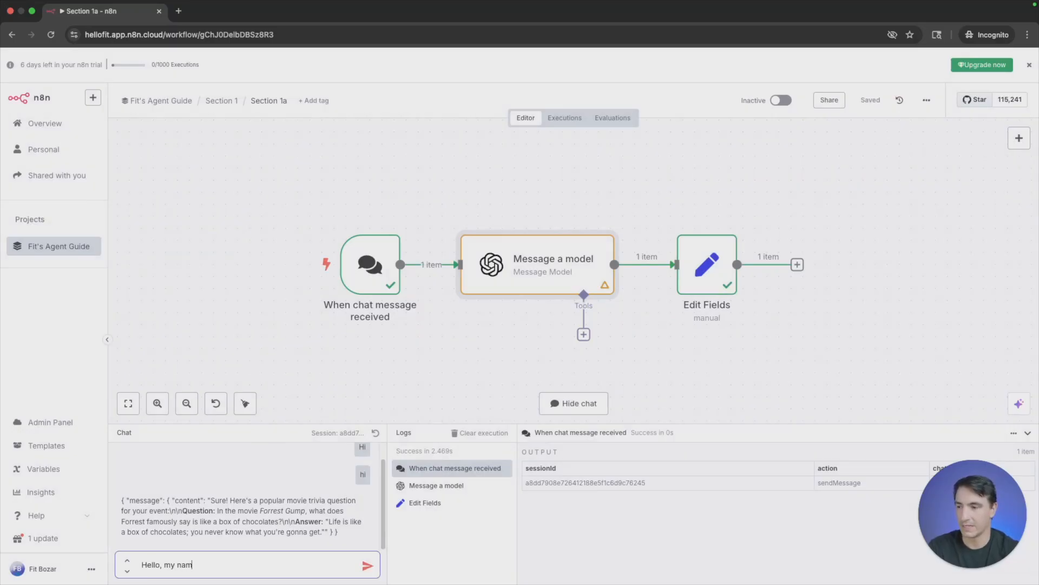
type("e is Fit. I")
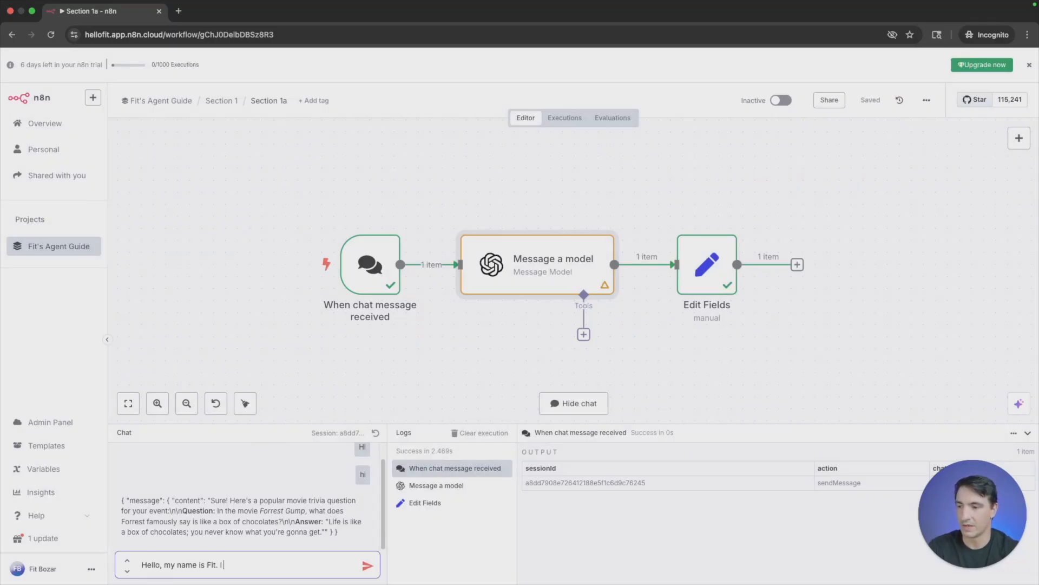
type(" am going to visit Sao PAul")
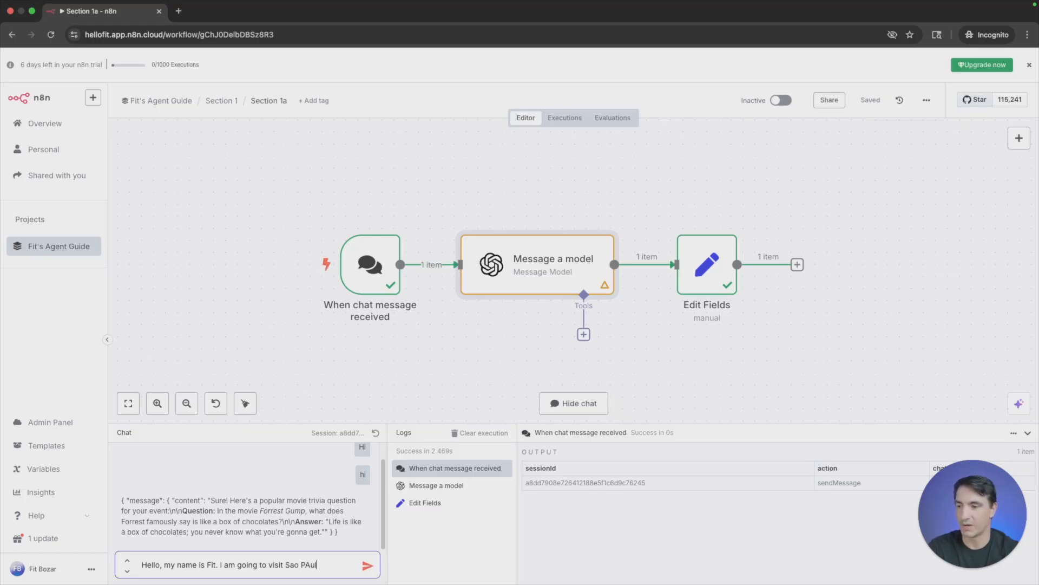
key("BackSpace")
type("aulo, please give me 2 land")
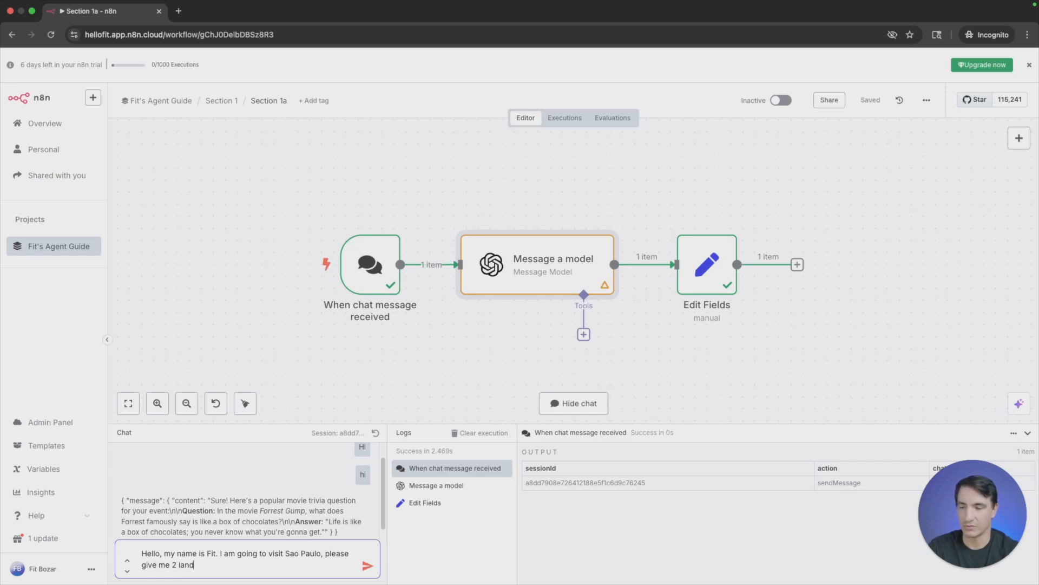
type("marks to visit")
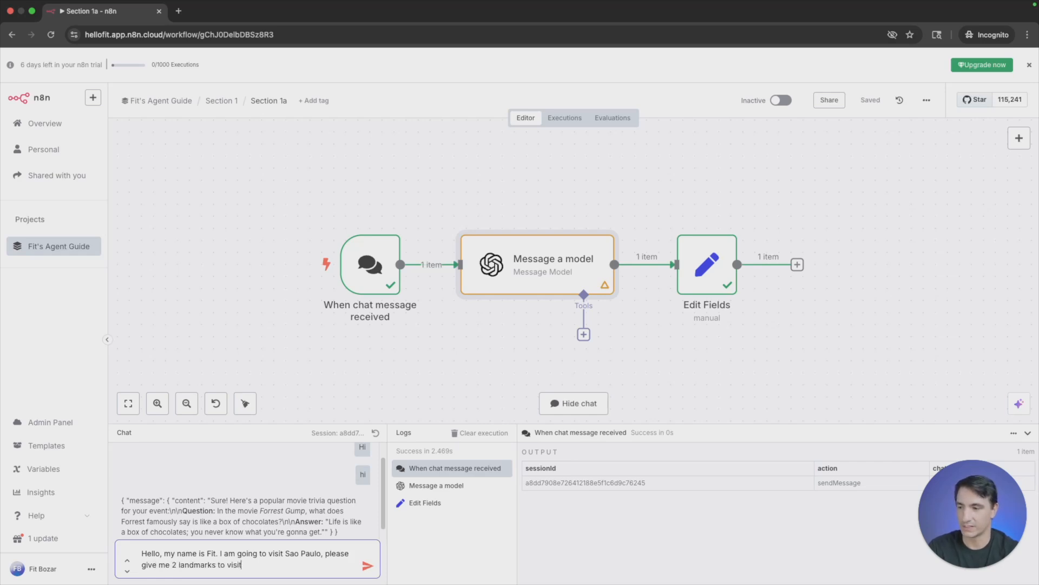
key("Return")
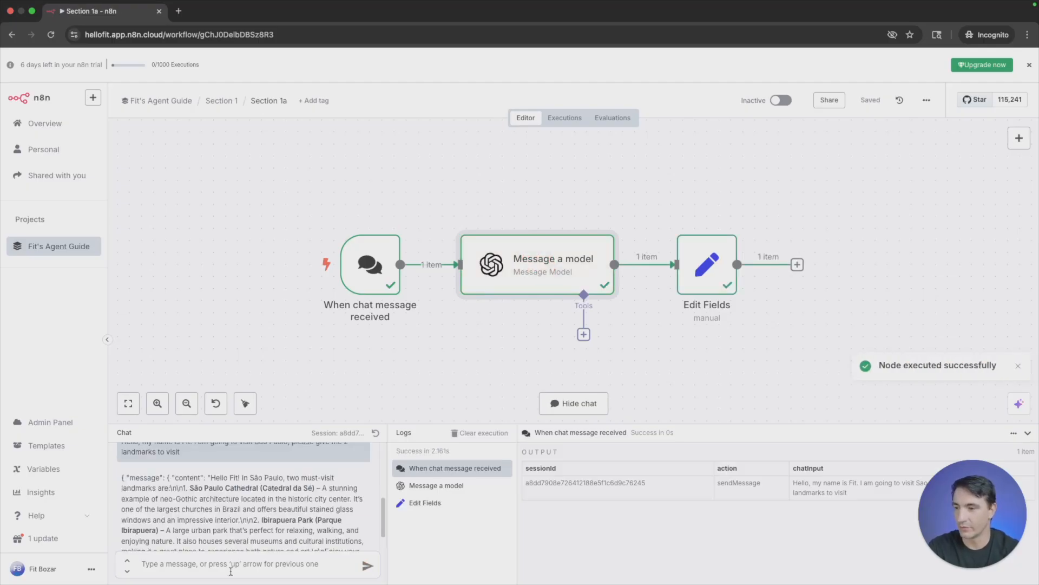
scroll(302, 493, "down", 2)
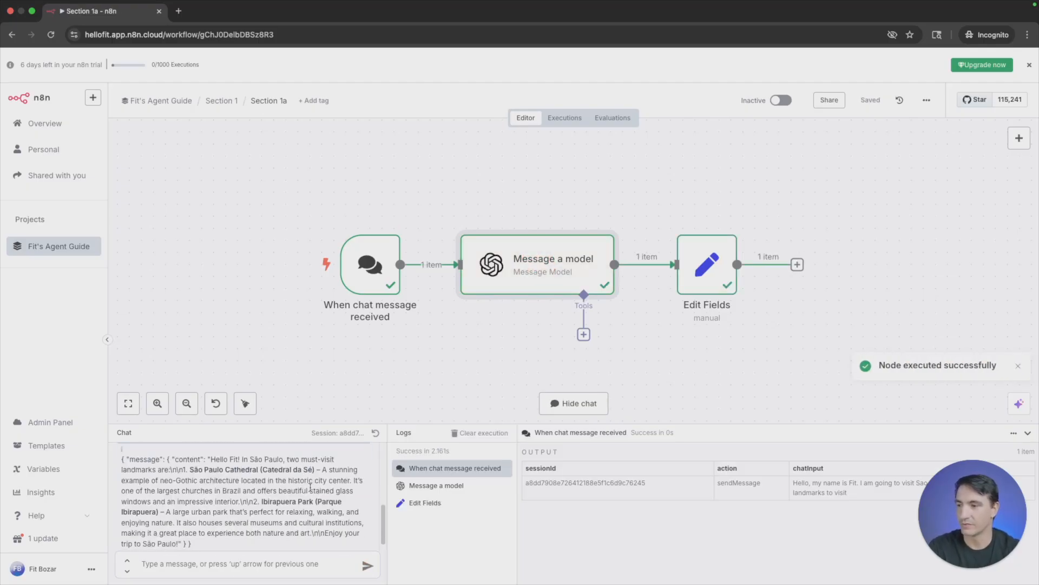
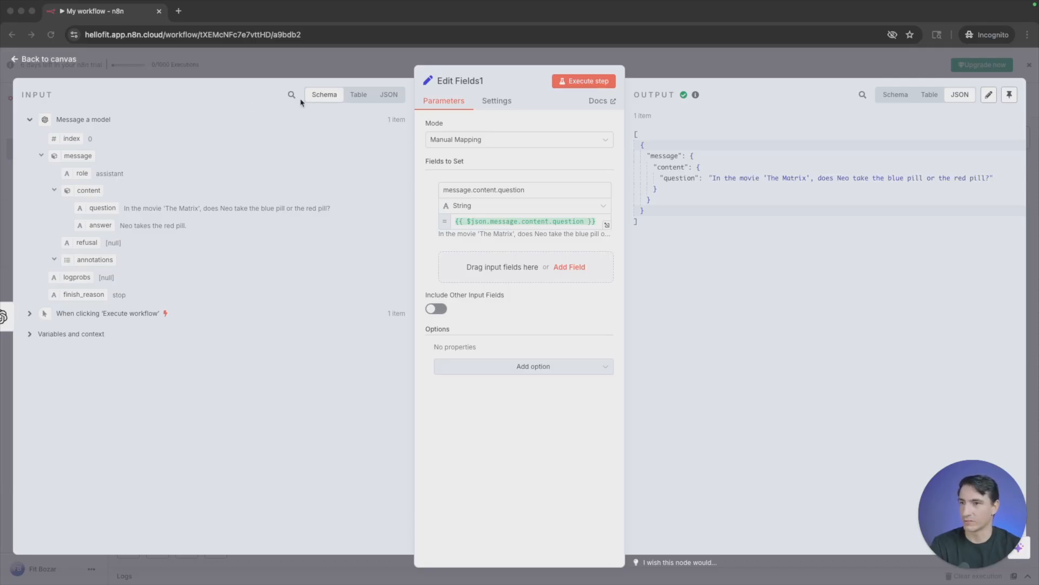
- Compare the Message a model input data of Edit Fields1 in the Schema, Table and JSON views
left_click(320, 102)
left_click(359, 95)
left_click(392, 95)
left_click(324, 95)
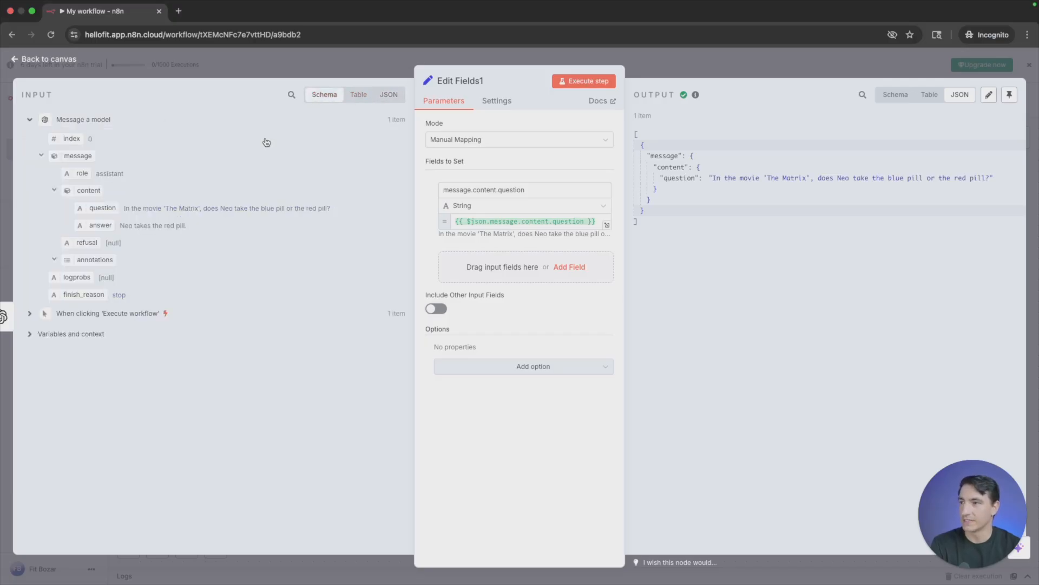
mouse_move(102, 208)
left_mouse_down()
mouse_move(395, 250)
mouse_move(99, 213)
left_mouse_up()
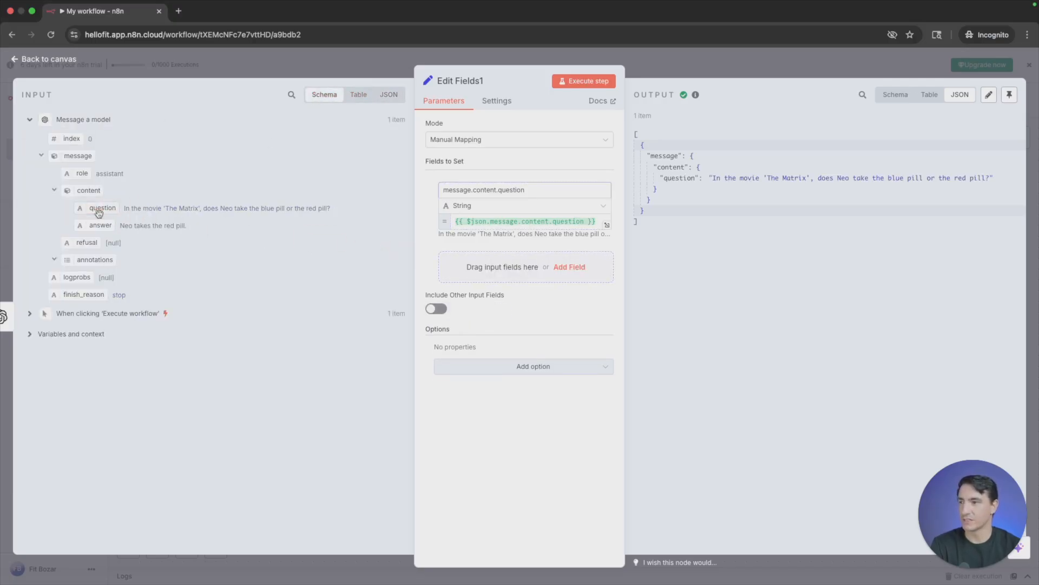
left_click(358, 95)
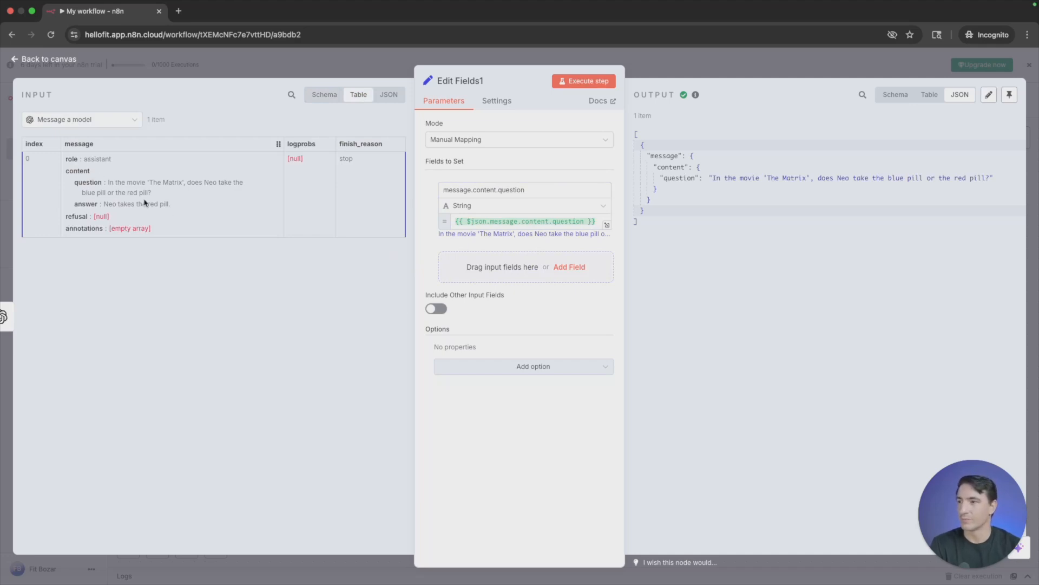
mouse_move(89, 180)
left_mouse_down()
mouse_move(149, 196)
mouse_move(87, 179)
left_mouse_up()
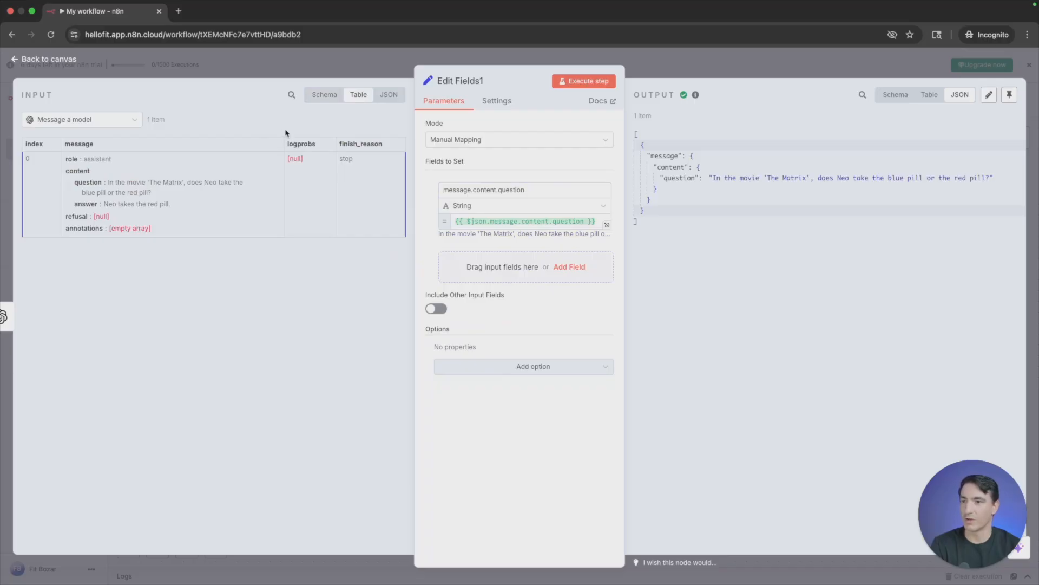
left_click(390, 96)
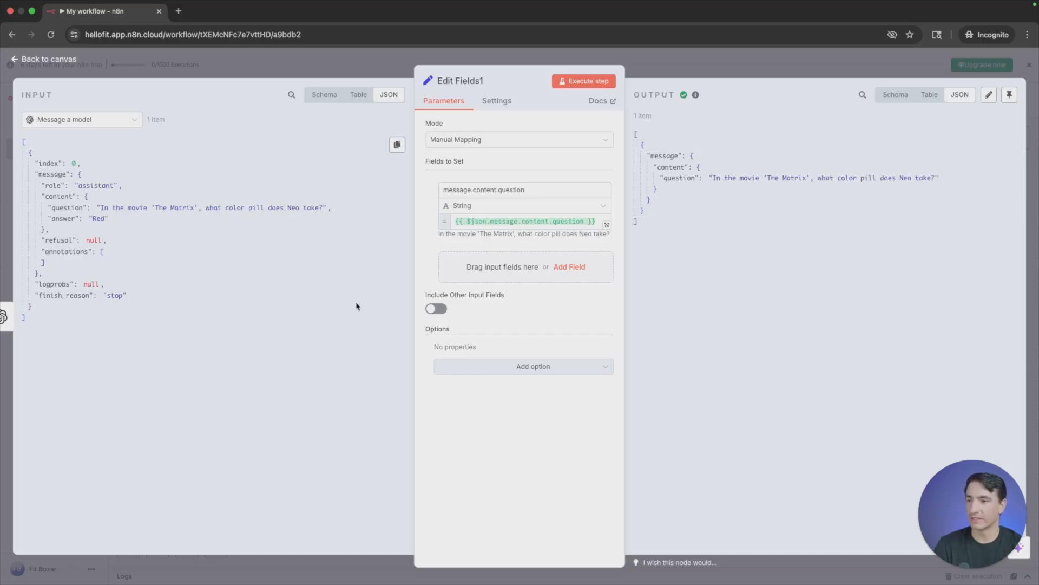
- In the unconnected Edit Fields2 node, define a String field named food with the value pizza
left_click(394, 63)
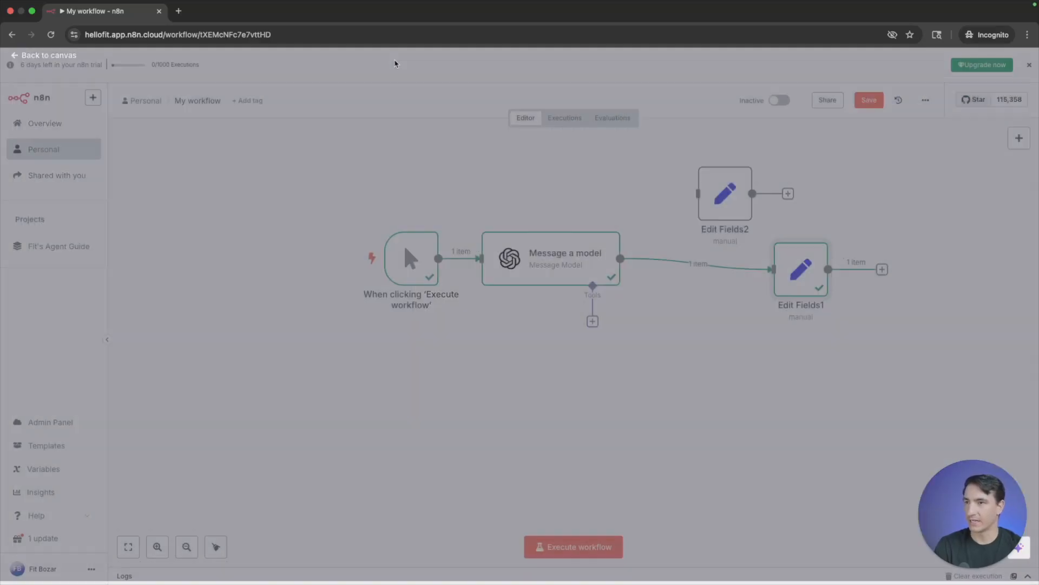
double_click(721, 197)
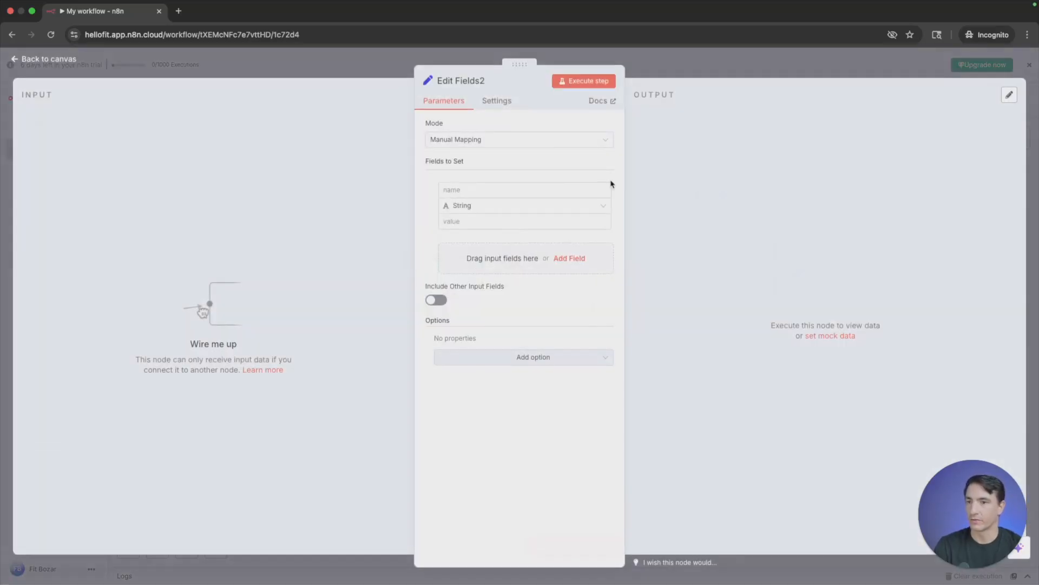
left_click(490, 209)
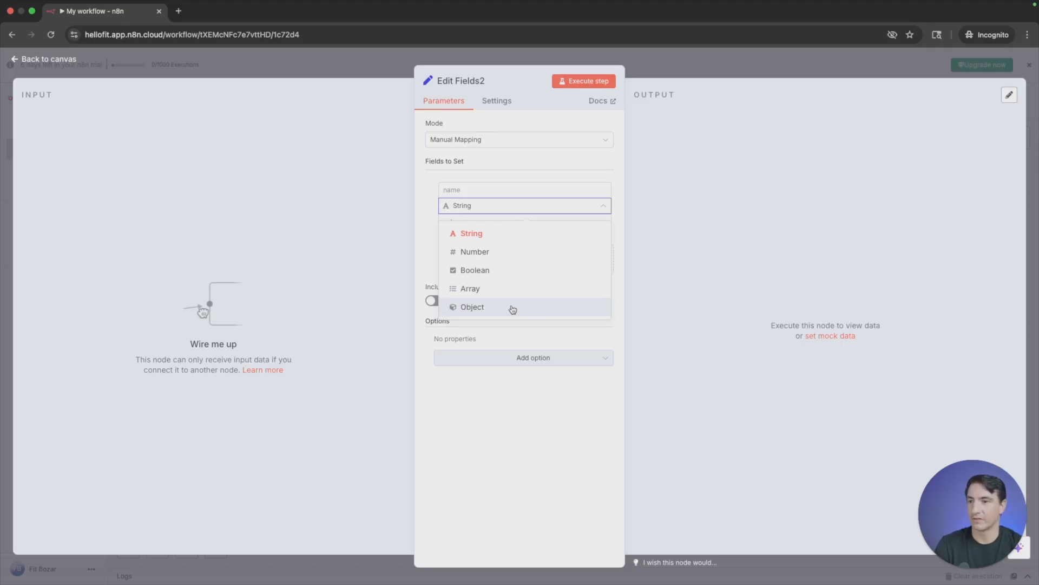
left_click(523, 236)
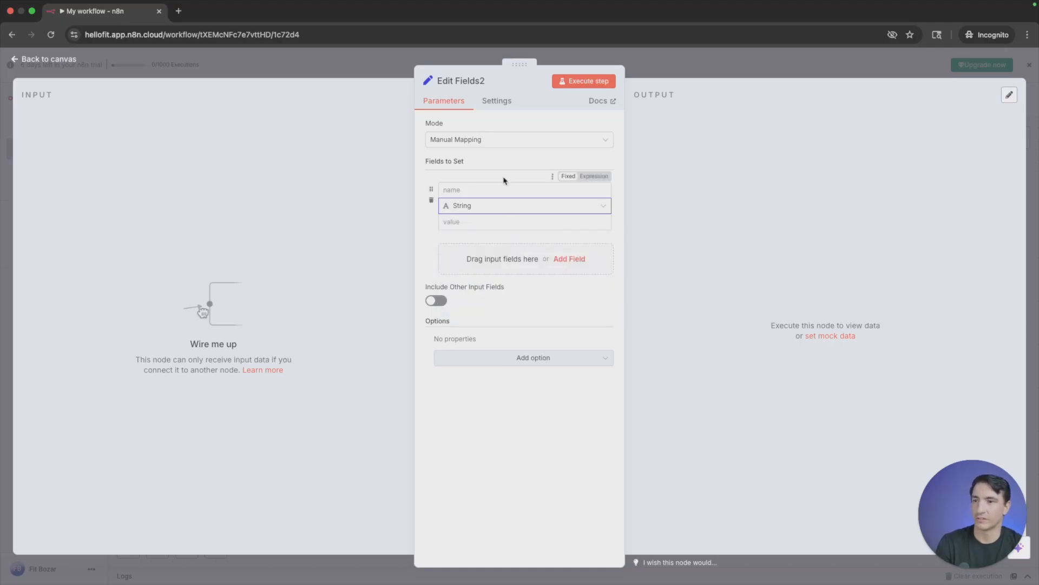
left_click(499, 190)
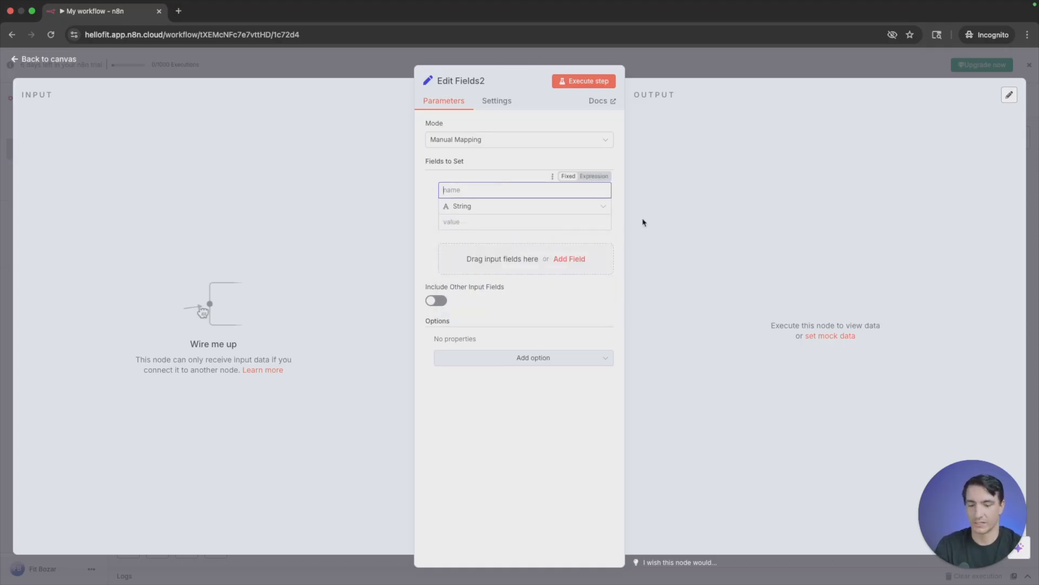
type("food")
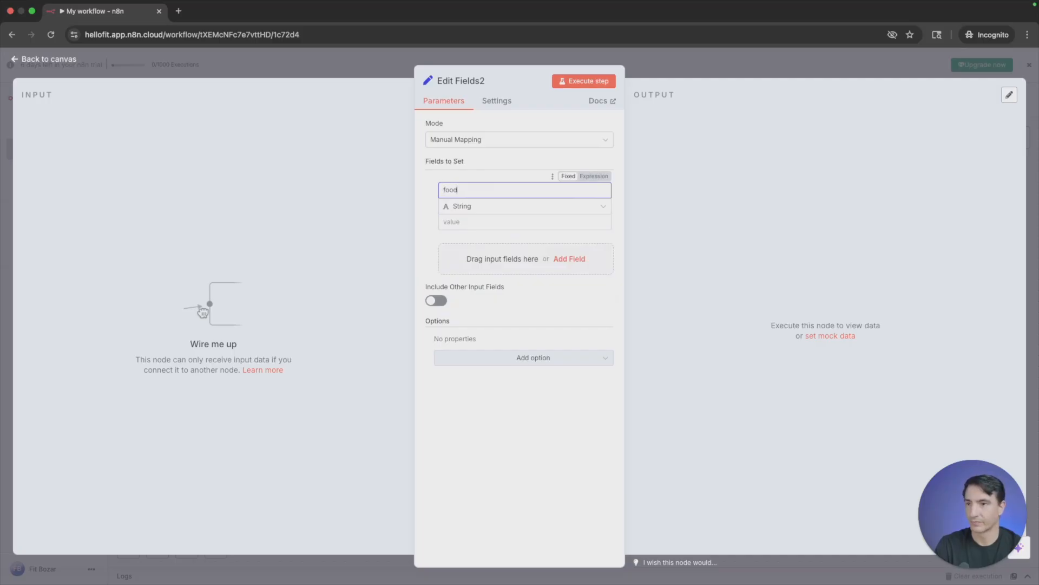
left_click(548, 223)
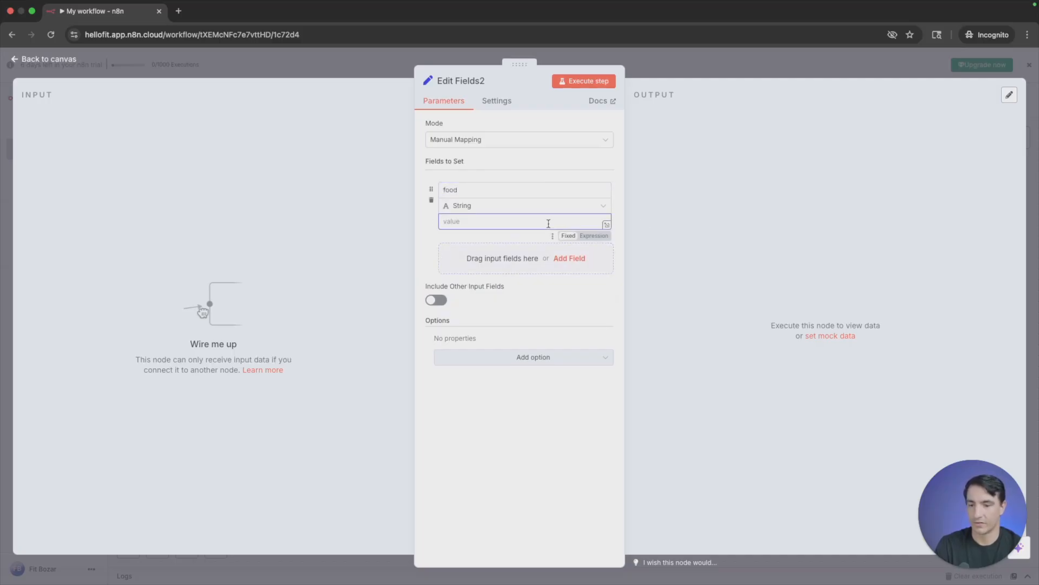
type("pizza")
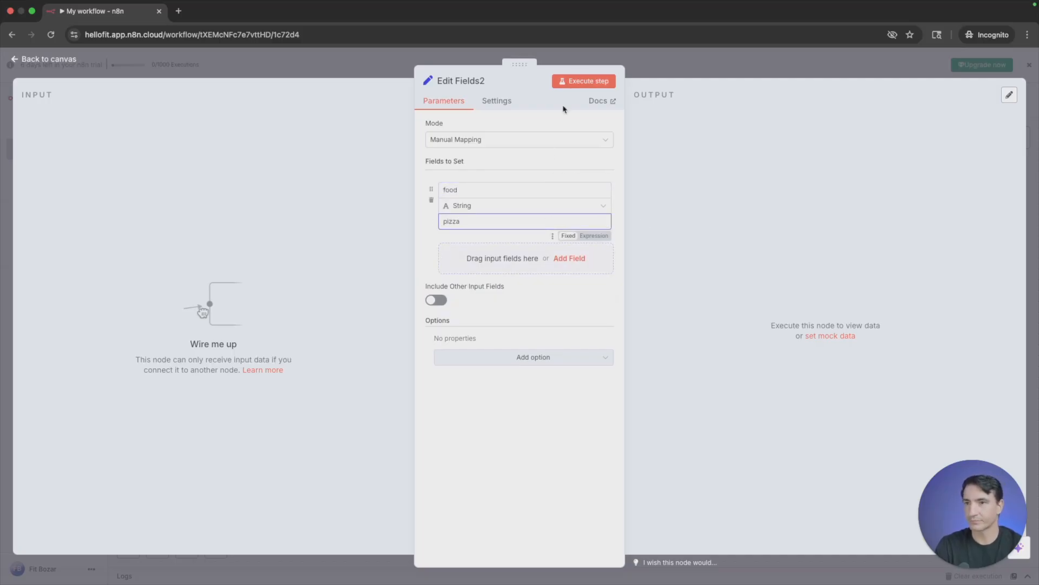
- Execute Edit Fields2 and view its food output as Schema, Table and JSON
left_click(575, 85)
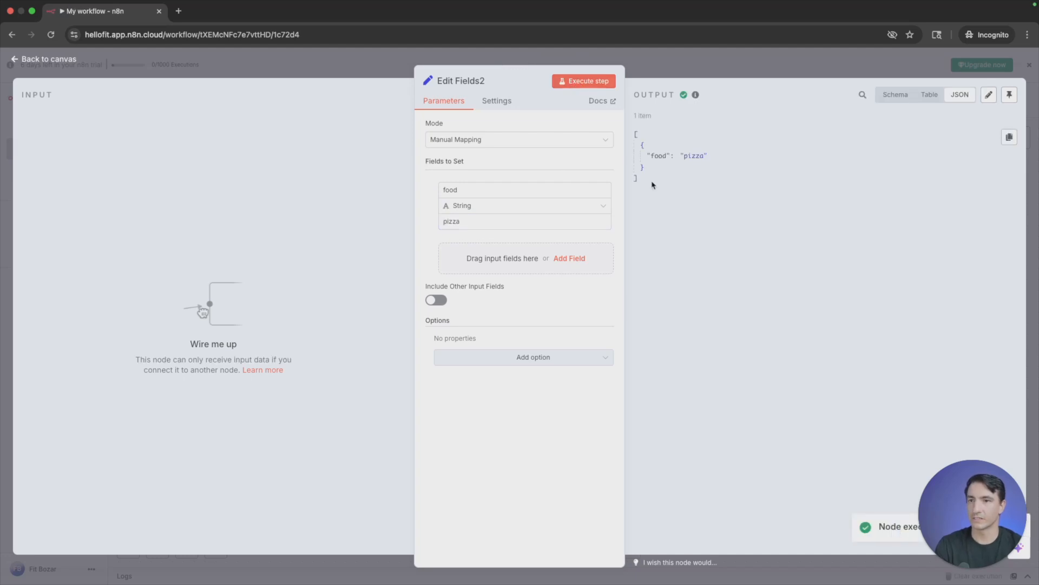
left_click(898, 101)
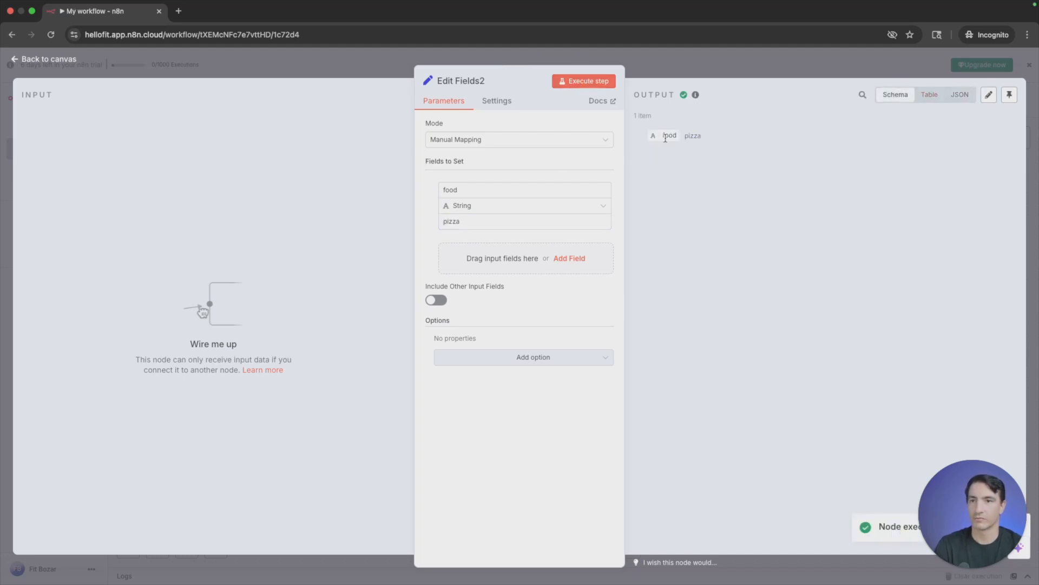
left_click(929, 95)
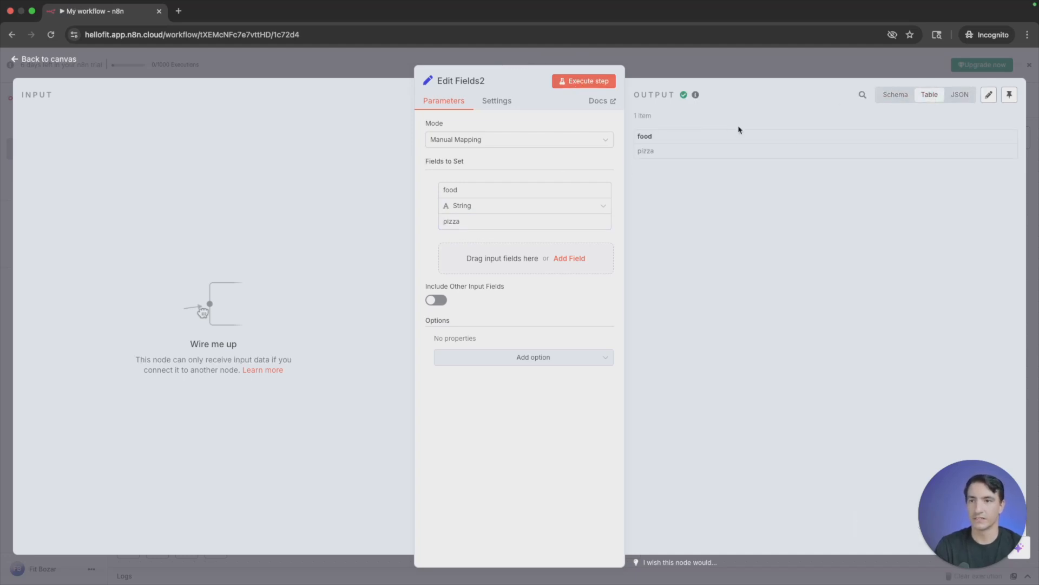
left_click(959, 94)
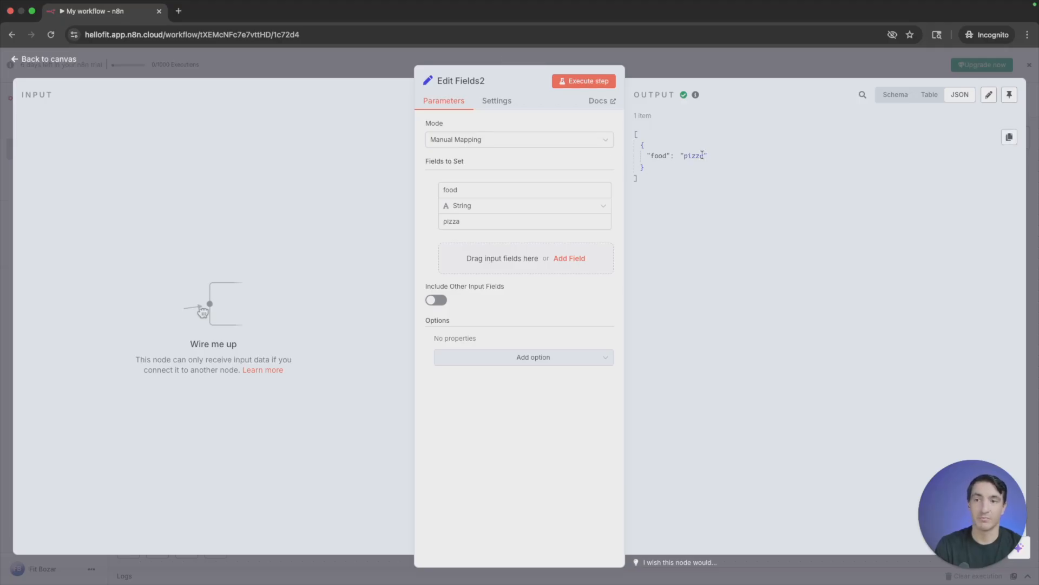
- Change the Edit Fields2 field to a Number named age with the value 100
double_click(509, 190)
left_click(500, 206)
left_click(483, 251)
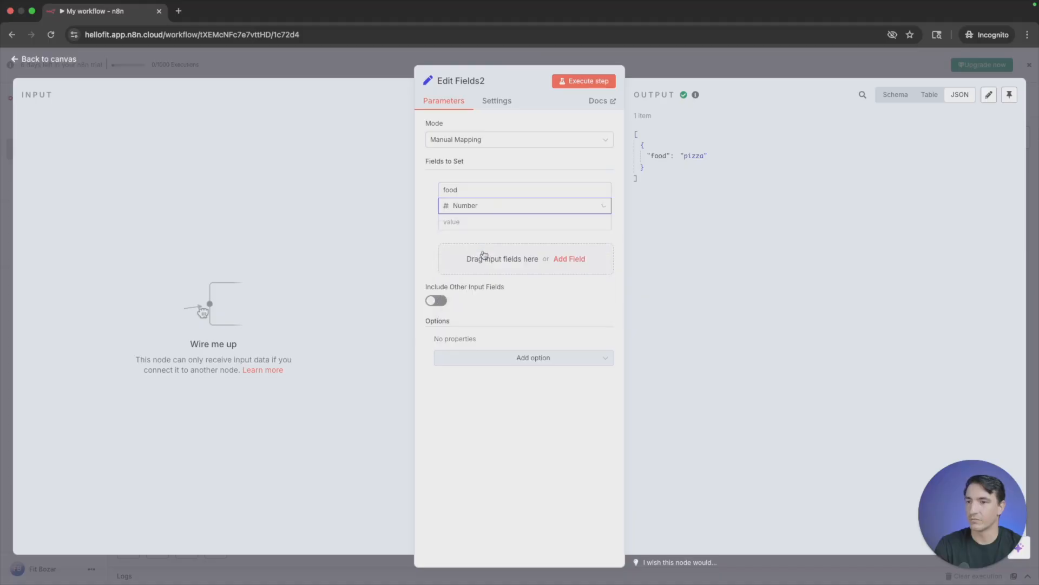
double_click(486, 194)
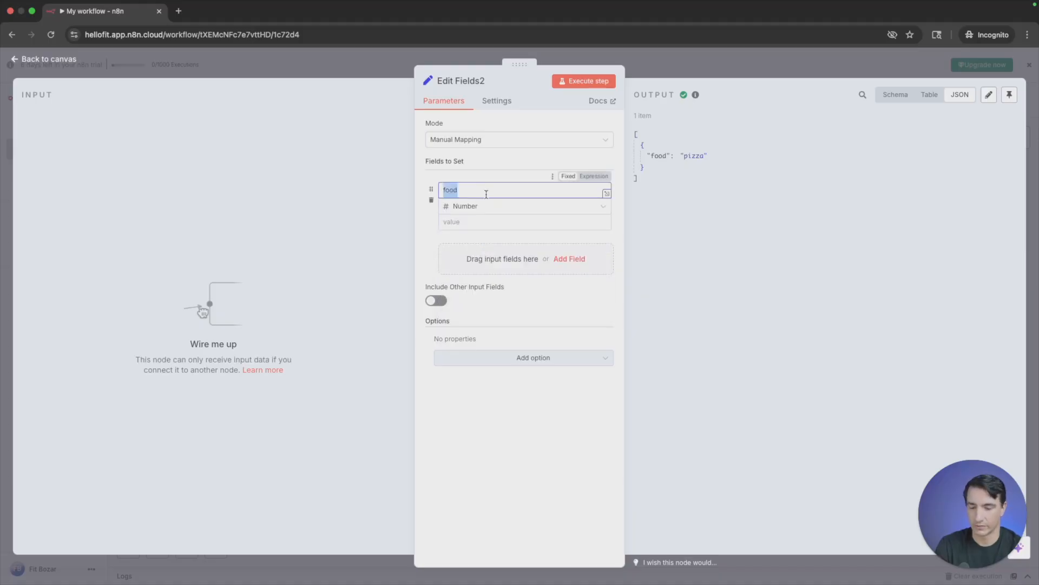
type("age")
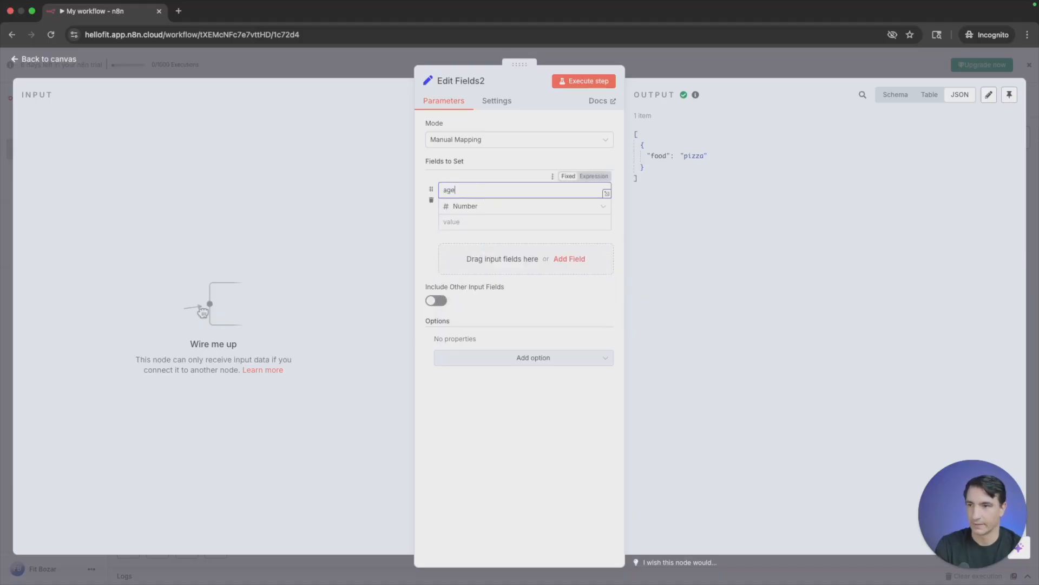
left_click(459, 223)
type("100")
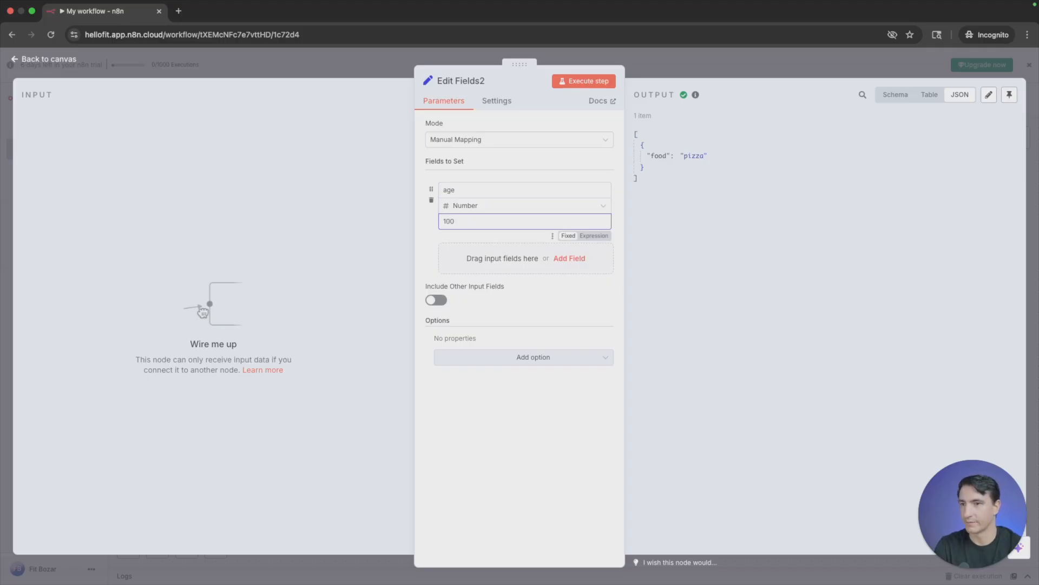
- Execute Edit Fields2 and view its age output as Schema, Table and JSON
left_click(588, 86)
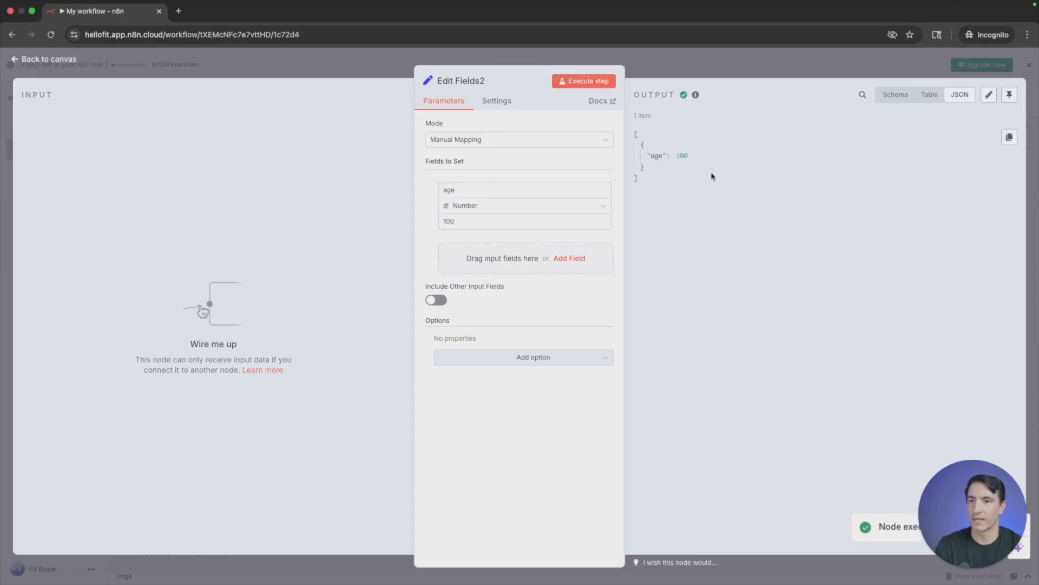
left_click(896, 95)
left_click(930, 95)
left_click(960, 95)
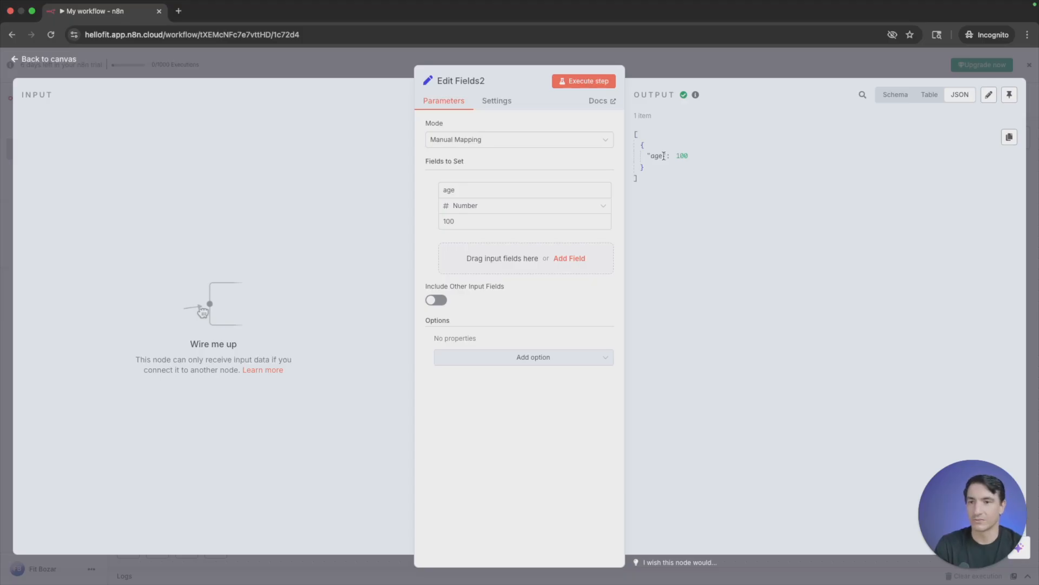
- Change the Edit Fields2 field to a Boolean named rain, keep its value false, and execute the node
double_click(495, 188)
left_click(522, 205)
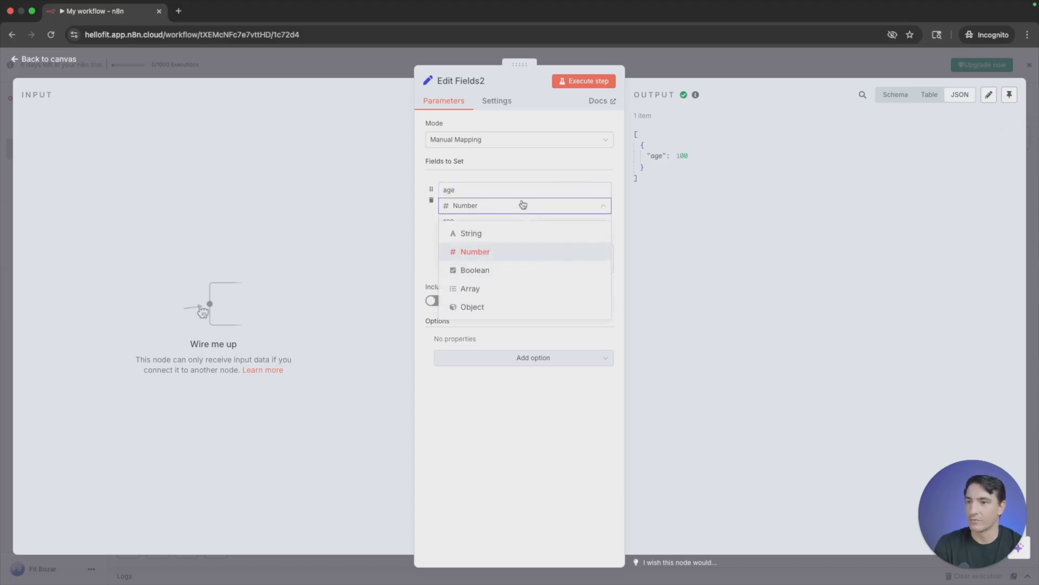
left_click(485, 269)
left_click(481, 222)
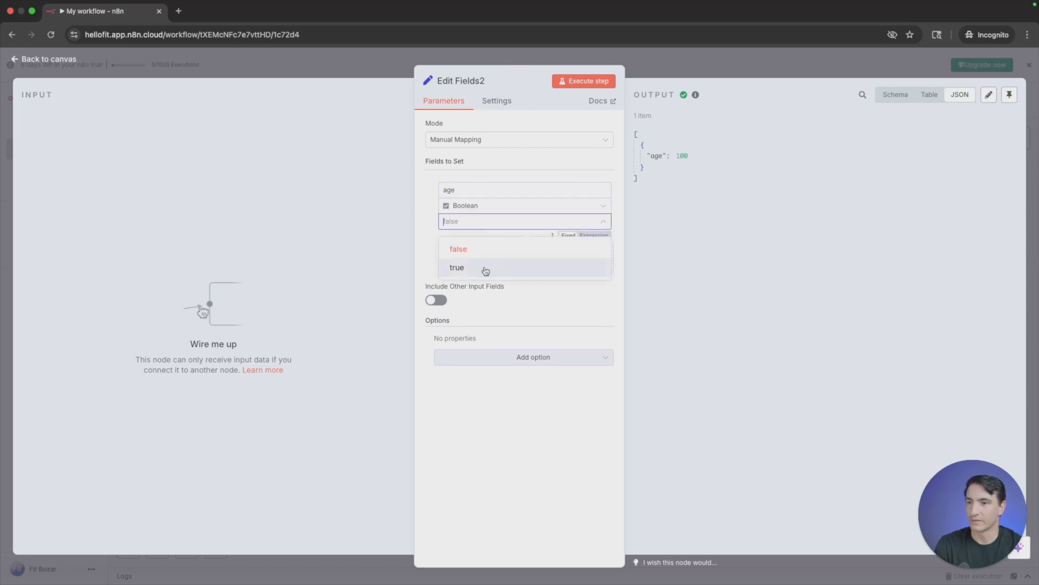
double_click(475, 189)
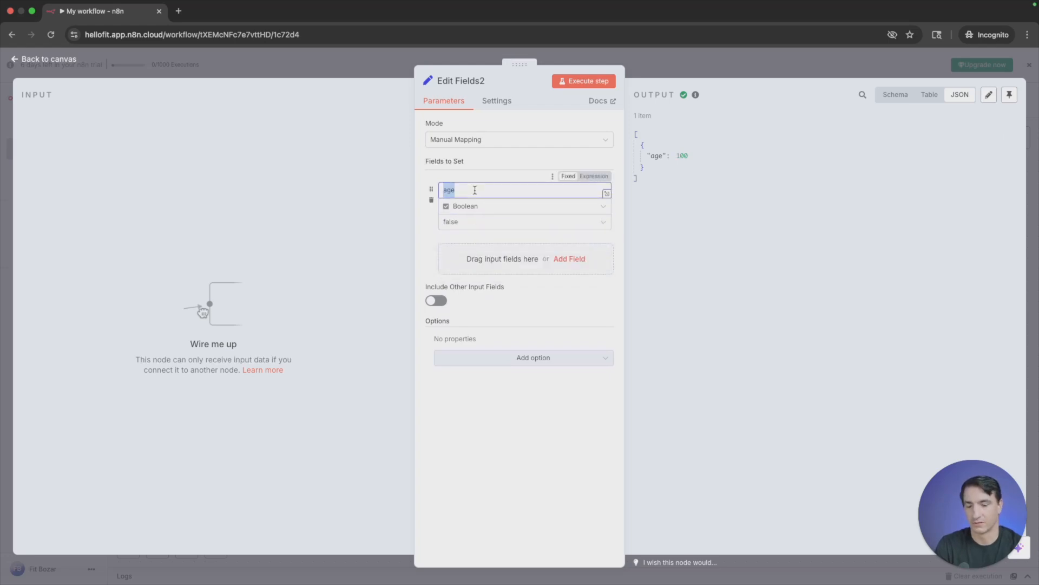
type("rain")
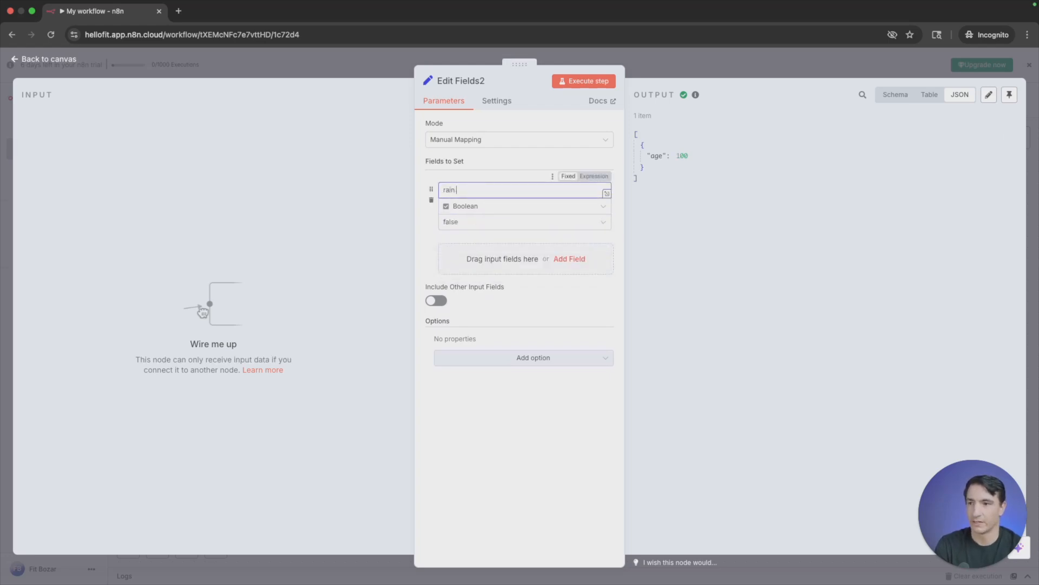
left_click(584, 81)
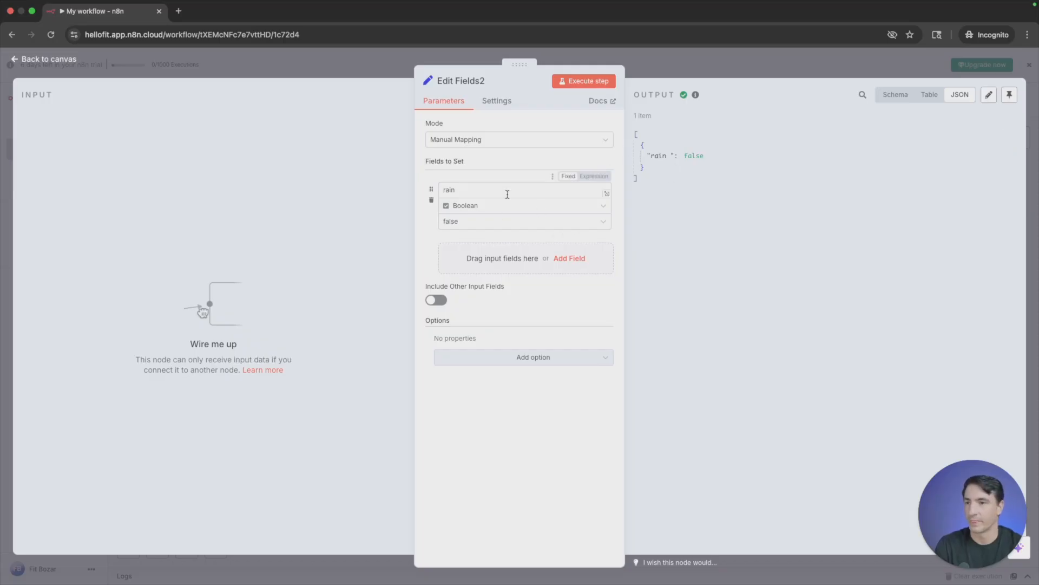
- Change the Edit Fields2 field's type to Array and rename it colors
left_click(503, 214)
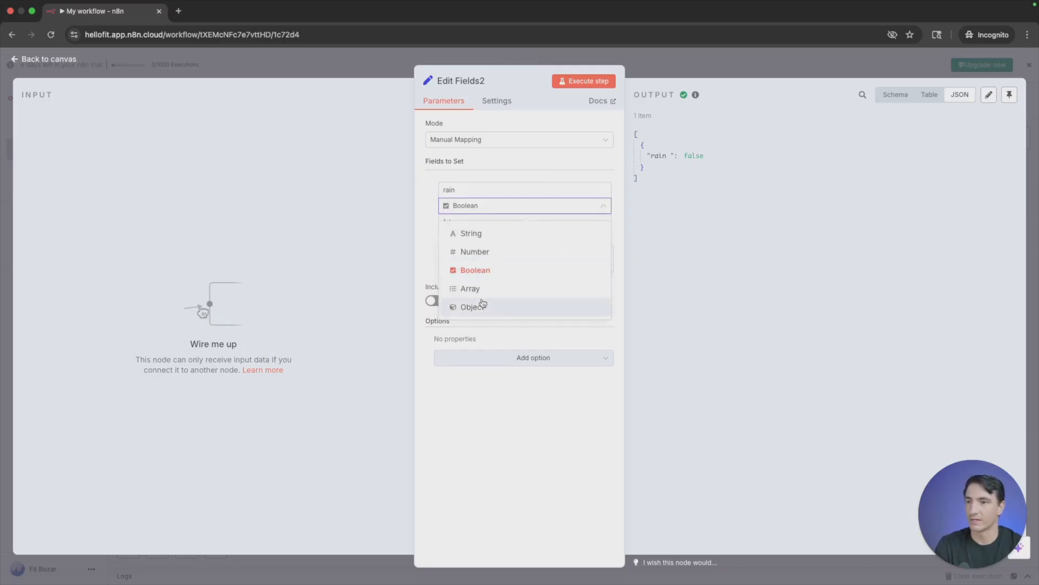
left_click(485, 292)
left_click(494, 190)
key("cmd+a")
type("colors")
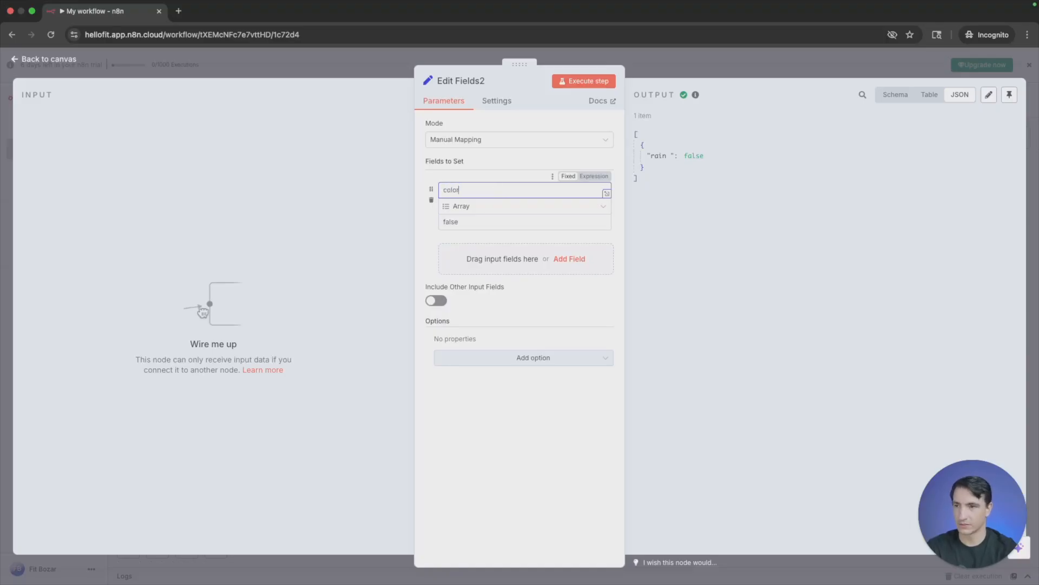
- Replace the colors array value with ["blue","green","purple"]
left_click(469, 220)
key("BackSpace")
key("BackSpace")
key("BackSpace")
key("BackSpace")
key("BackSpace")
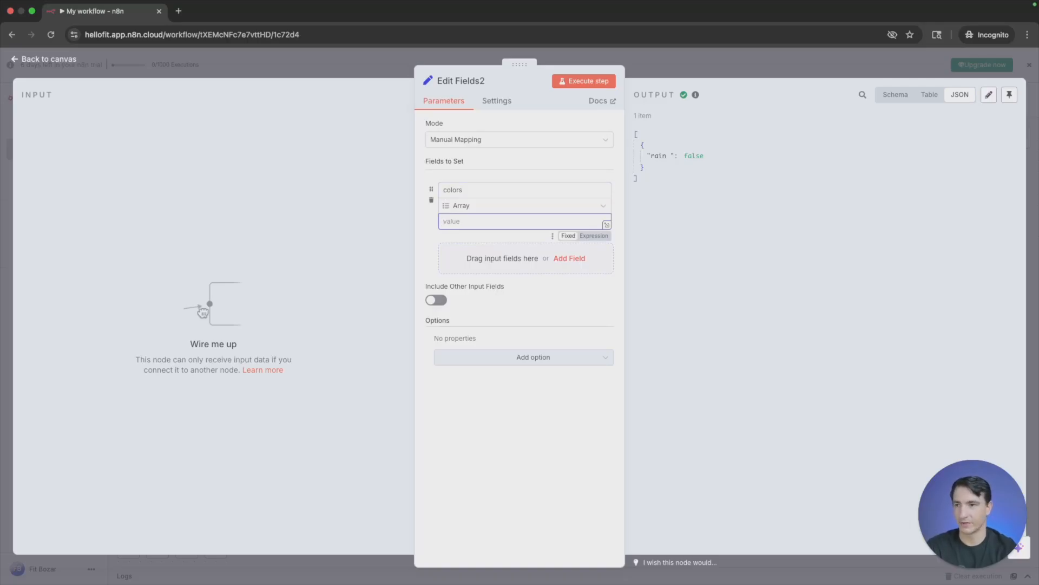
type("[")
type("'")
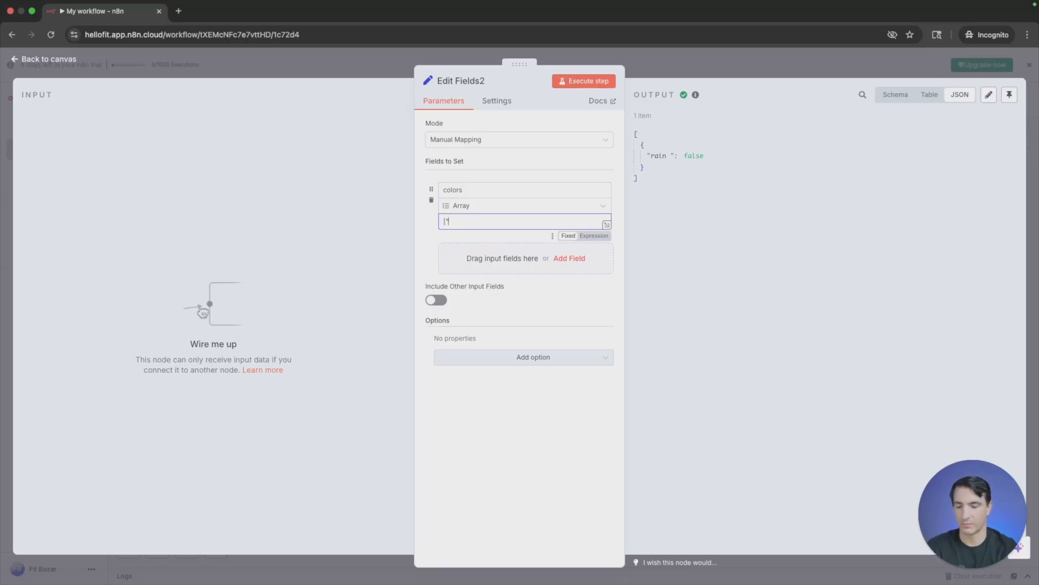
type("blue")
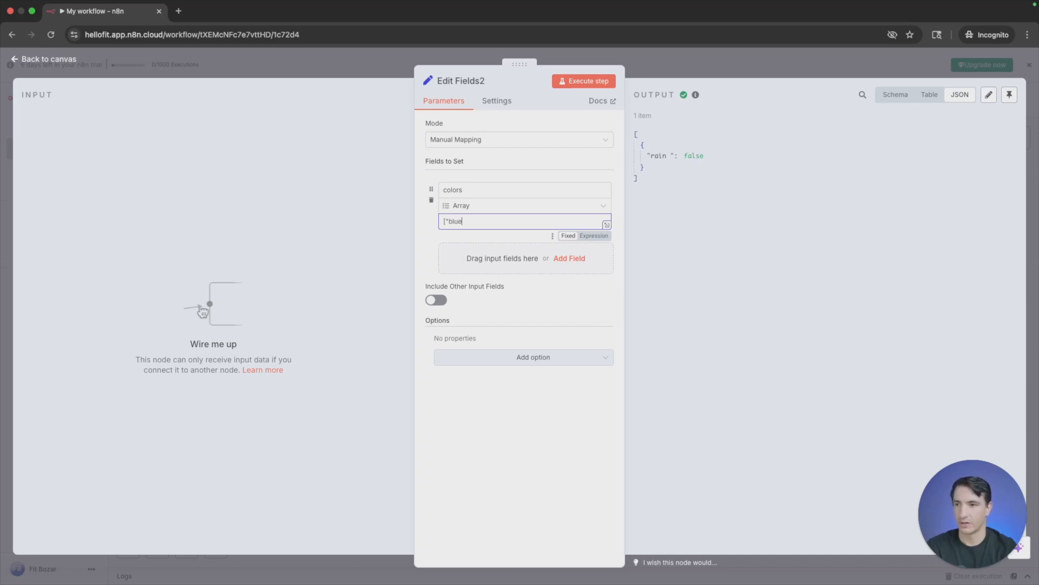
type("\",\"green")
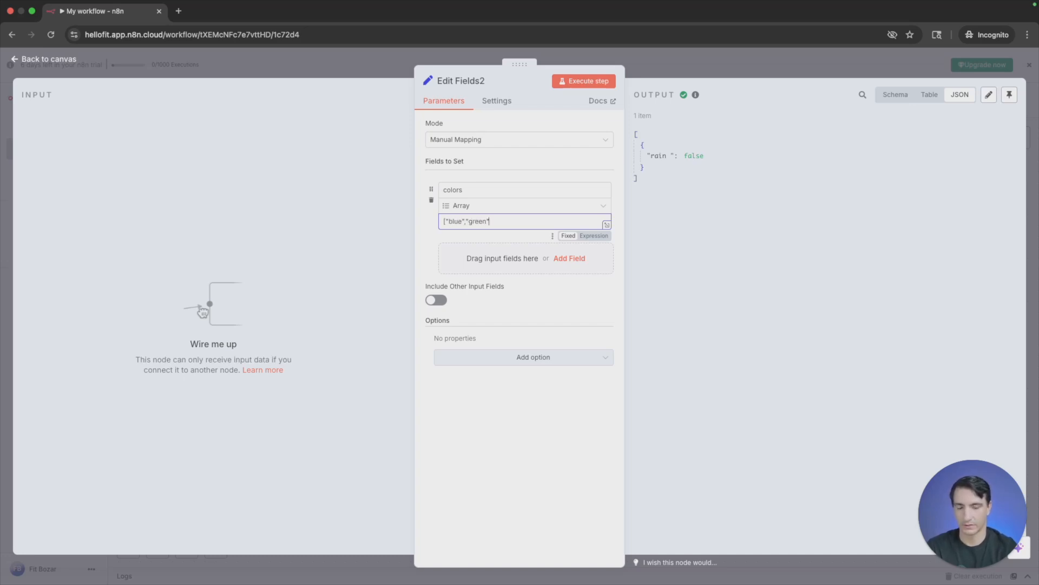
type("\",\"[")
type("purple")
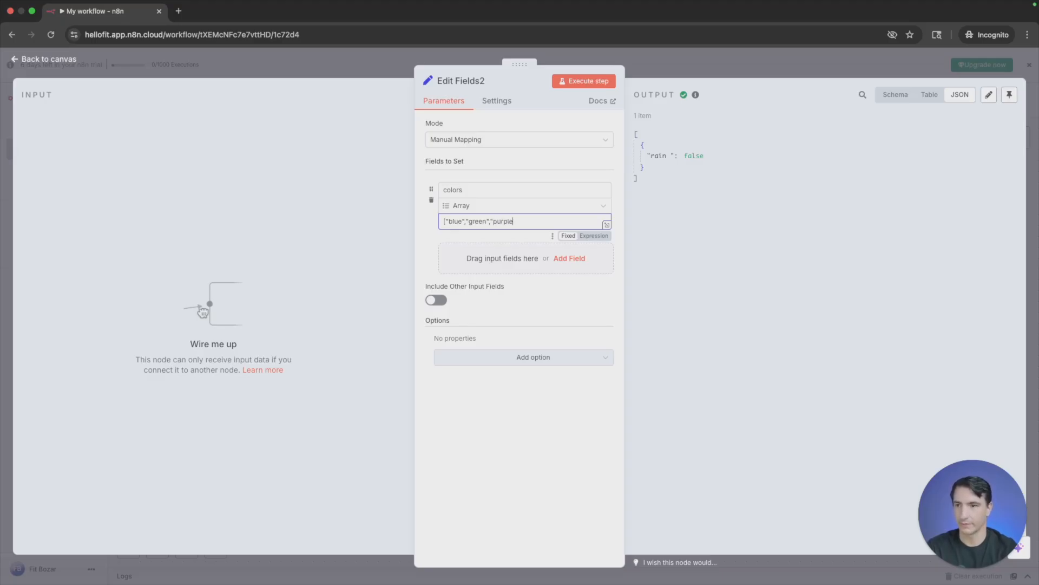
type("\"]")
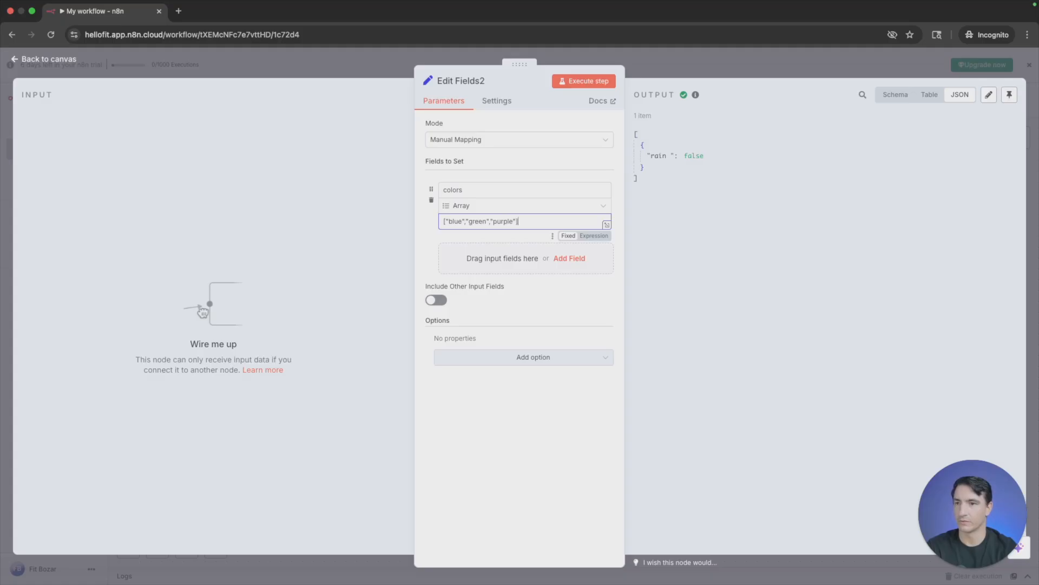
- Execute Edit Fields2 and view the colors output as Schema, Table and JSON
left_click(588, 81)
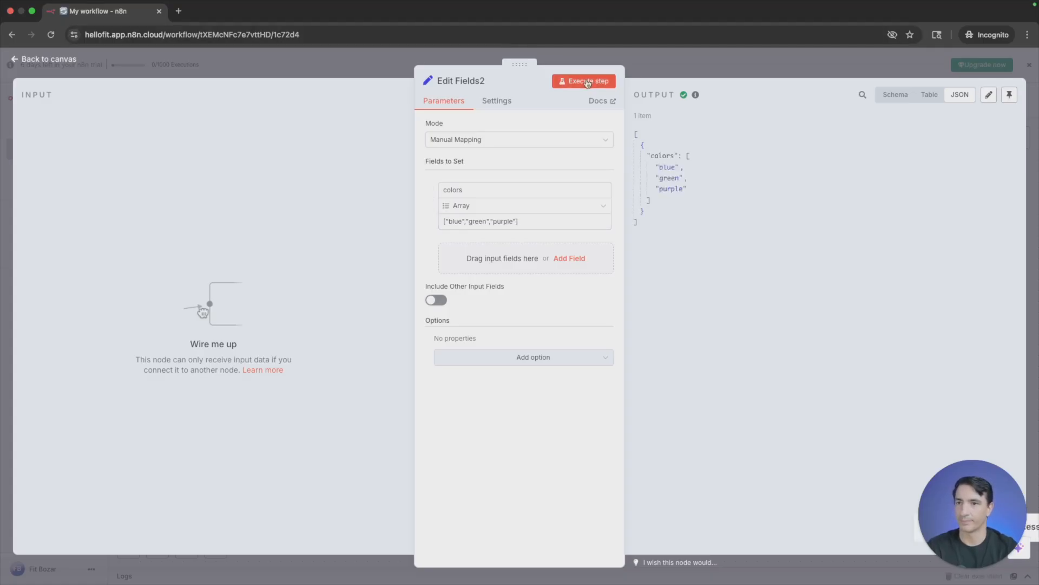
left_click(895, 95)
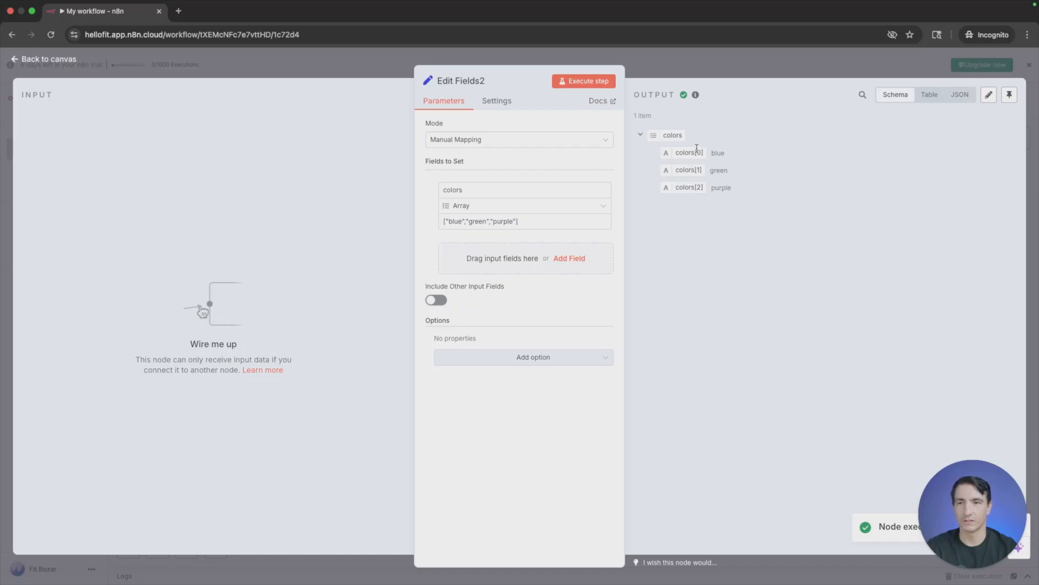
left_click(936, 101)
left_click(963, 98)
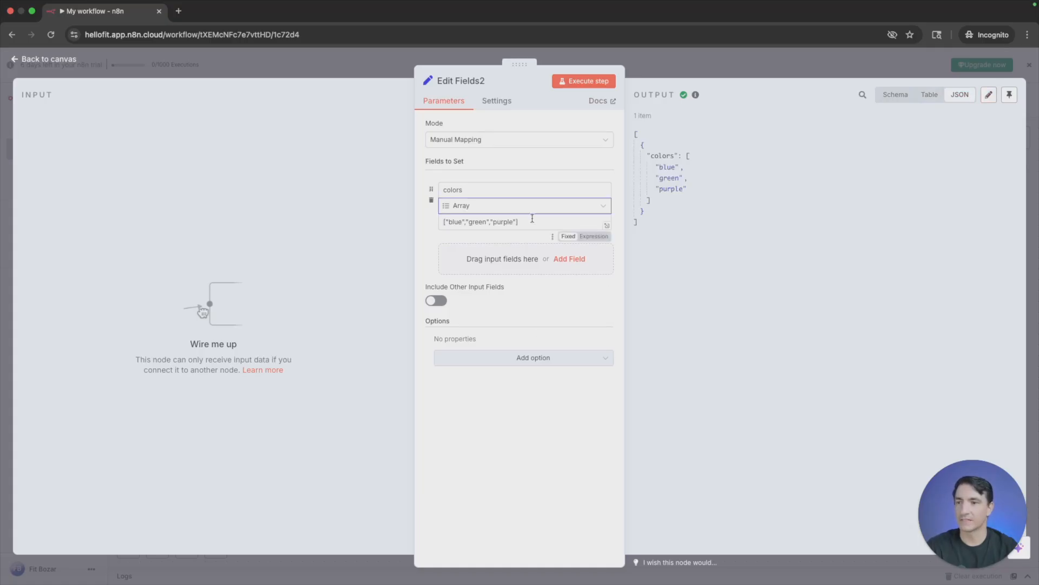
- Change the Edit Fields2 field's type from Array to Object
left_click(496, 205)
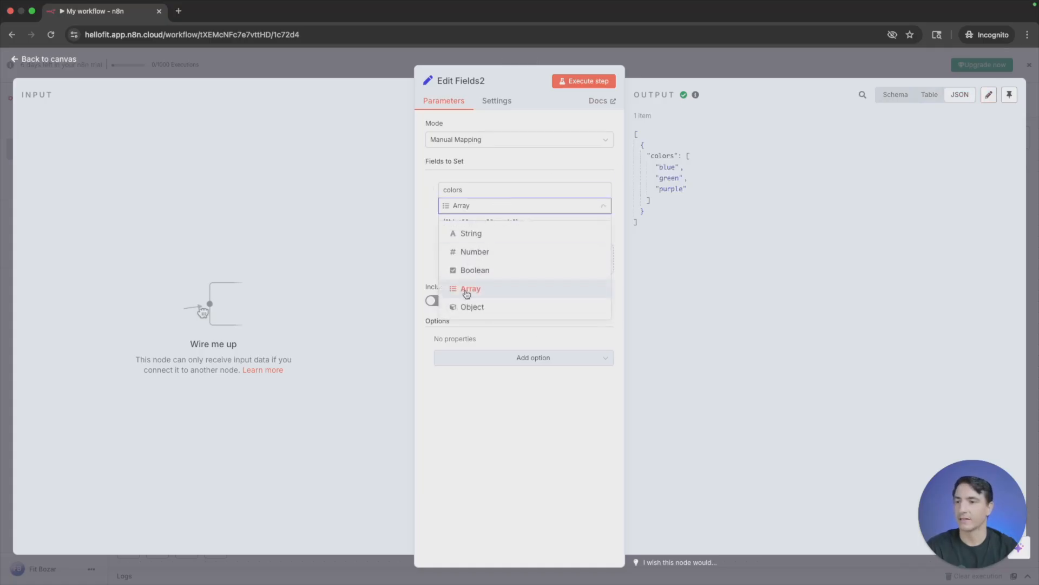
left_click(471, 306)
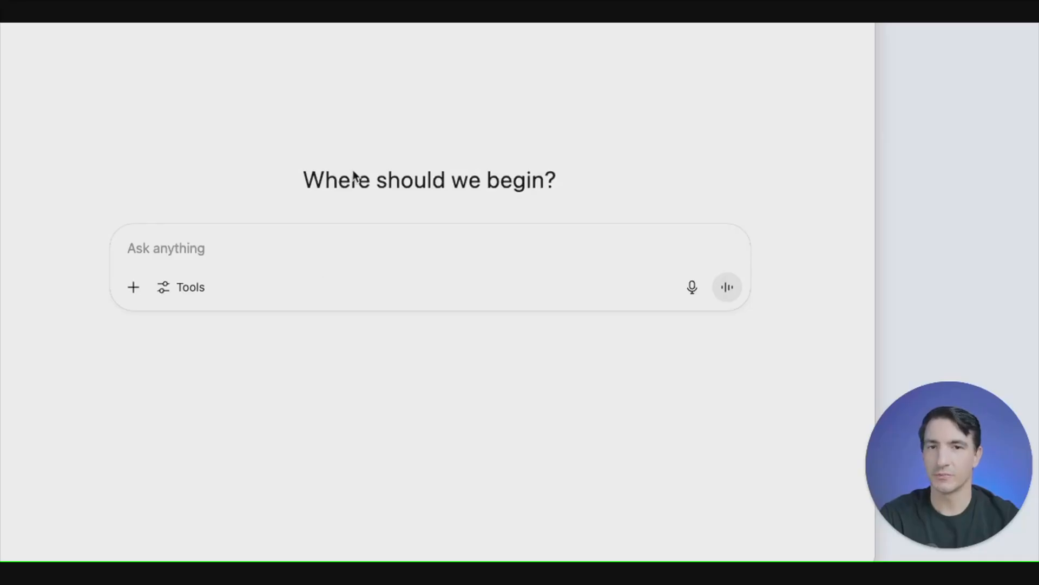
- In ChatGPT, start a prompt with "Put this into JSON for me." followed by a blank line
left_click(321, 255)
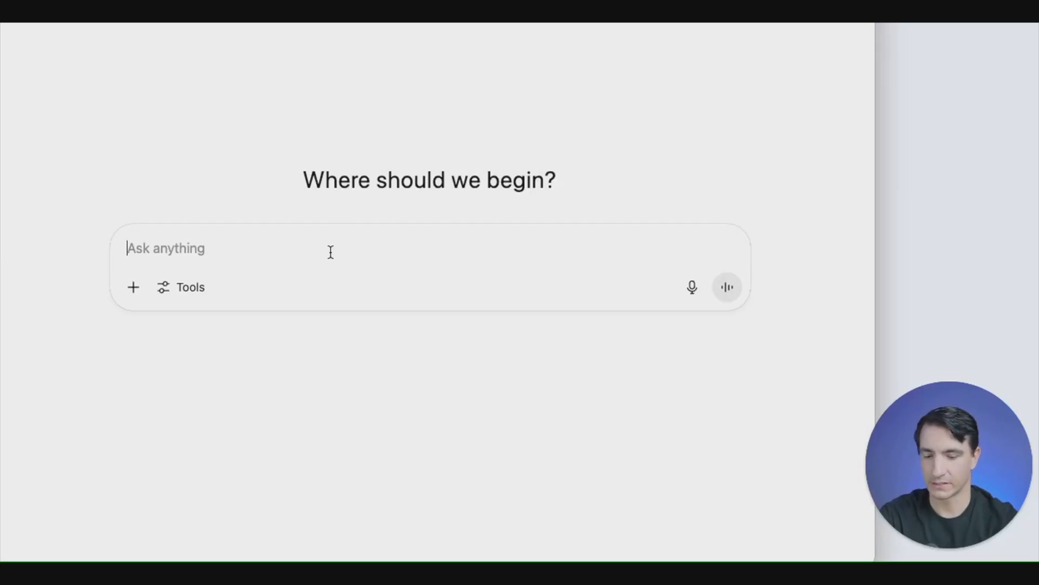
type("Put th")
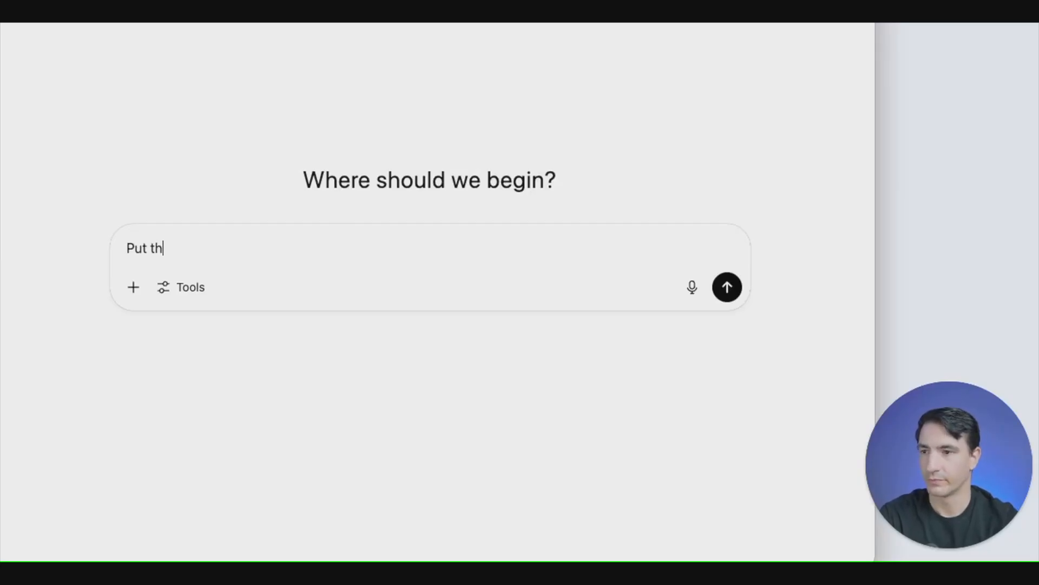
type("is into J")
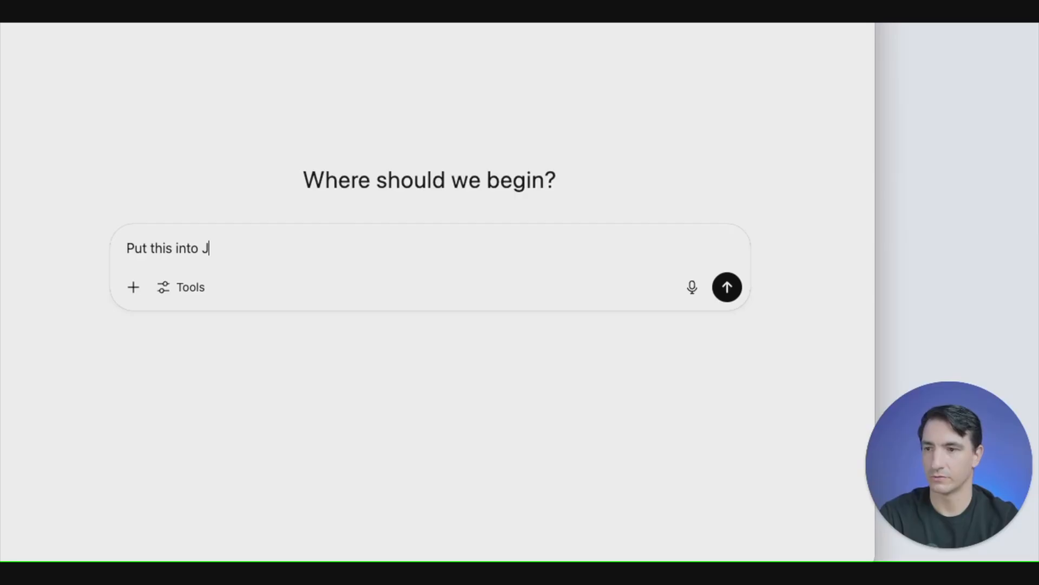
type("SON for me.")
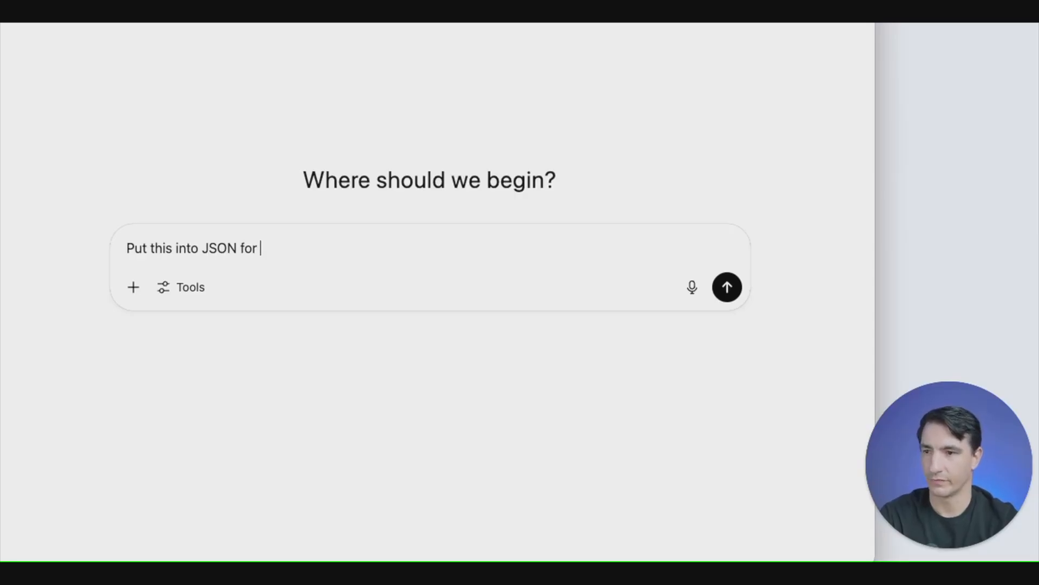
key("shift+Return")
key("shift+Return")
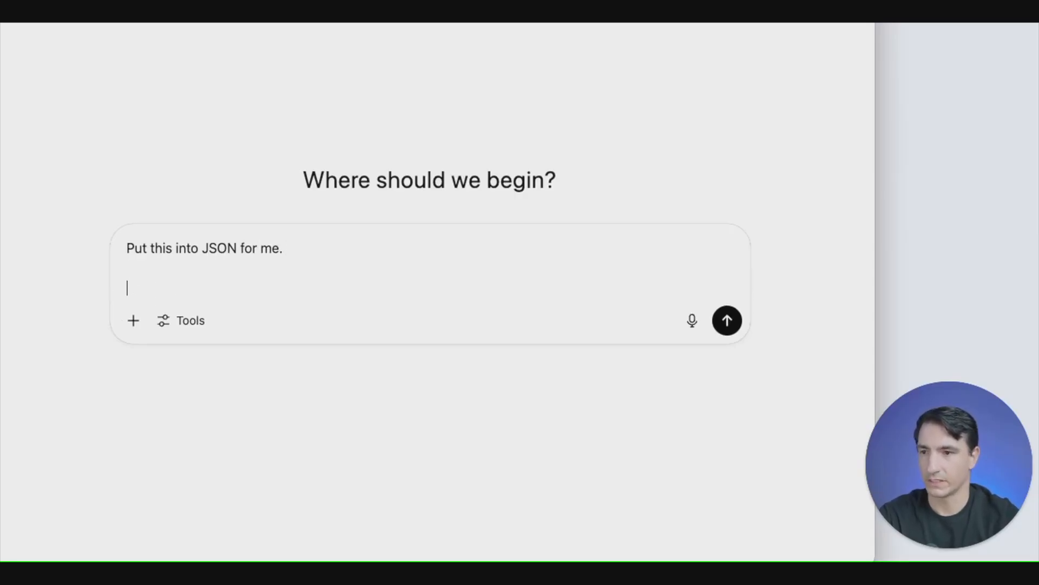
- Add to the prompt a sentence stating the first name, followed by "I like pizza, peanut m&ms and tea."
type("My ")
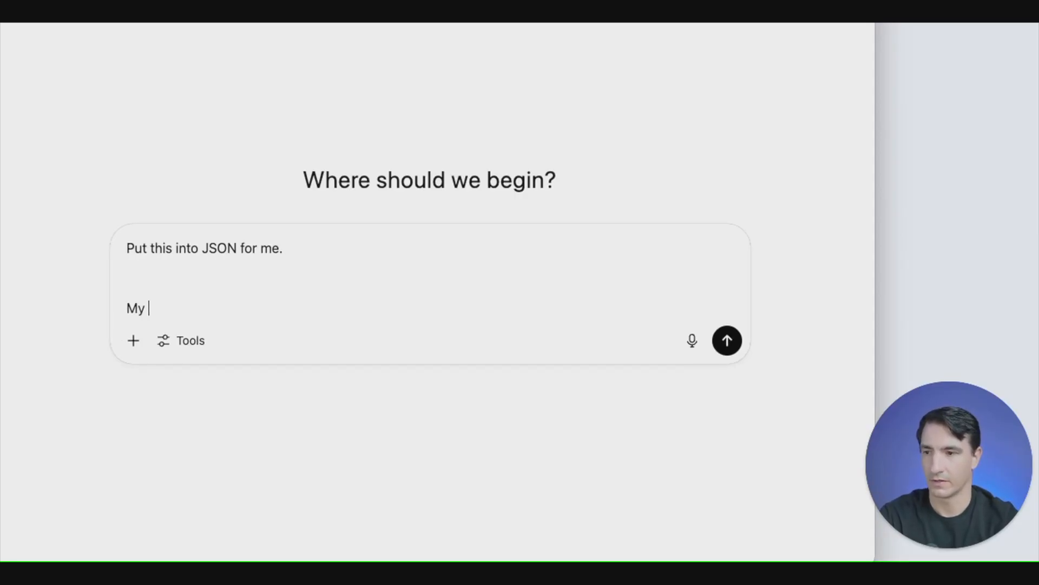
type("name is Fit. ")
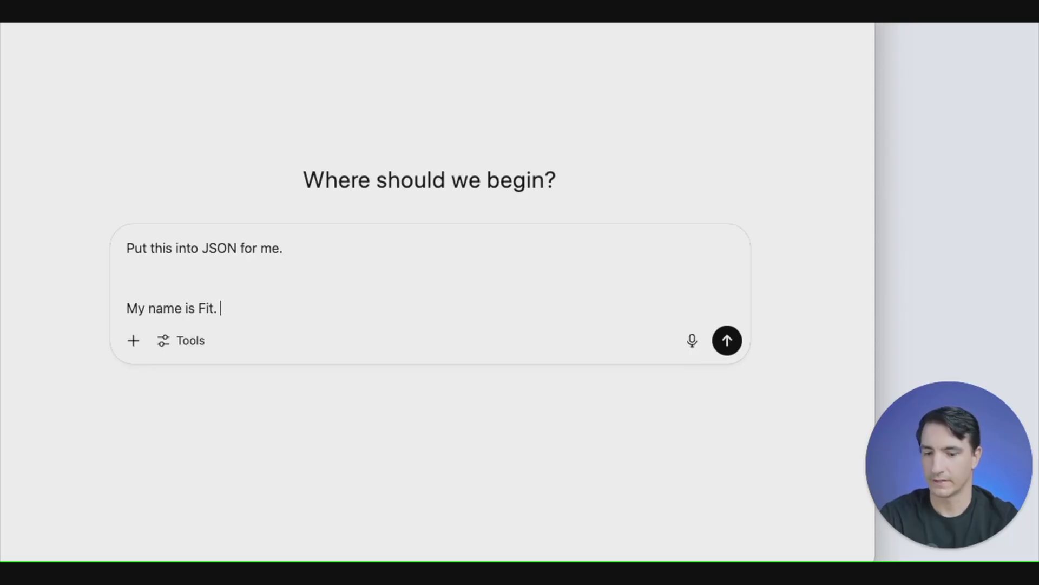
type("I like pi")
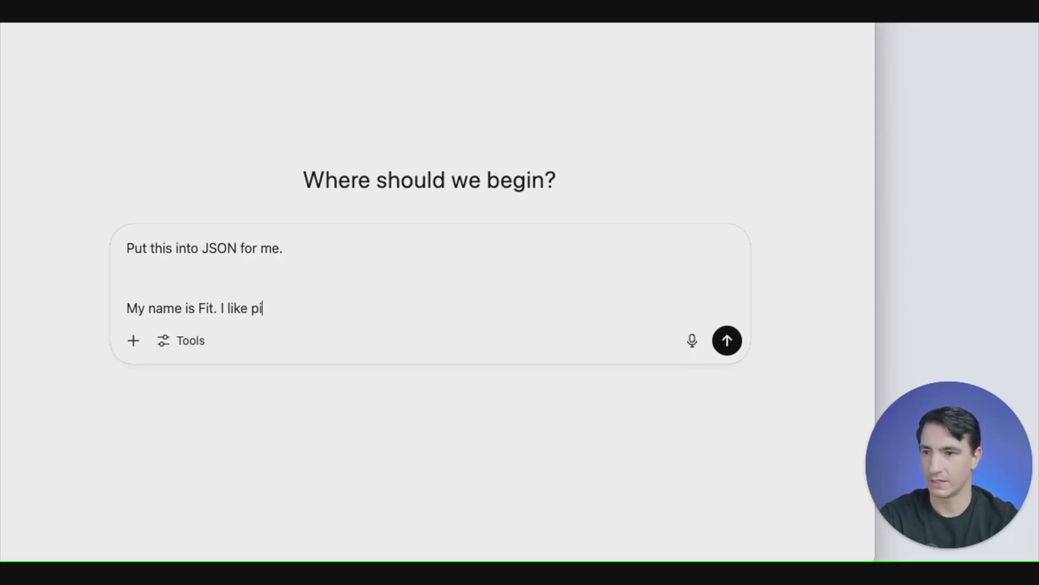
type("zza, pean")
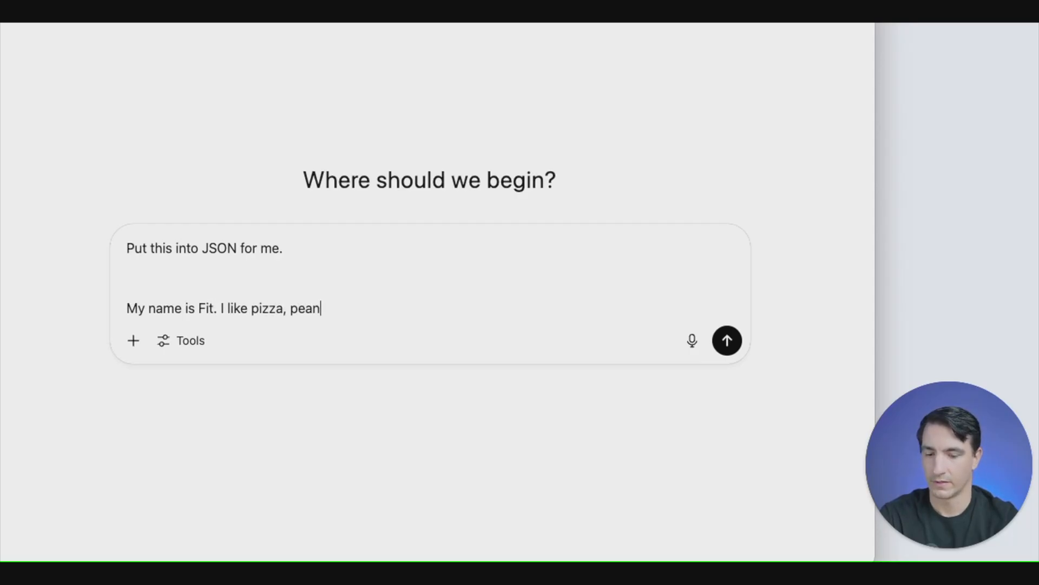
type("ut m&ms and tea")
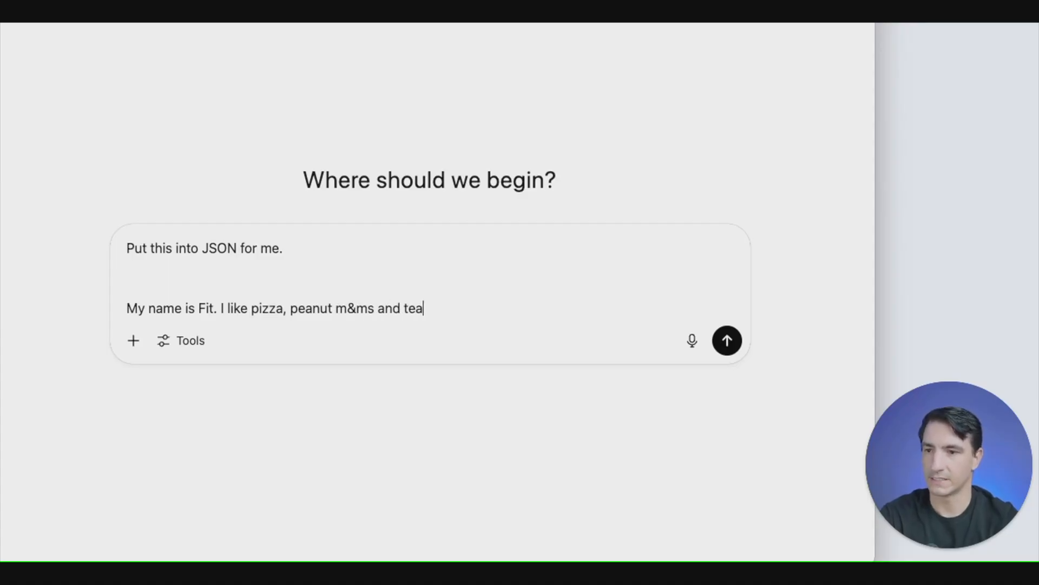
type(". My favorite ")
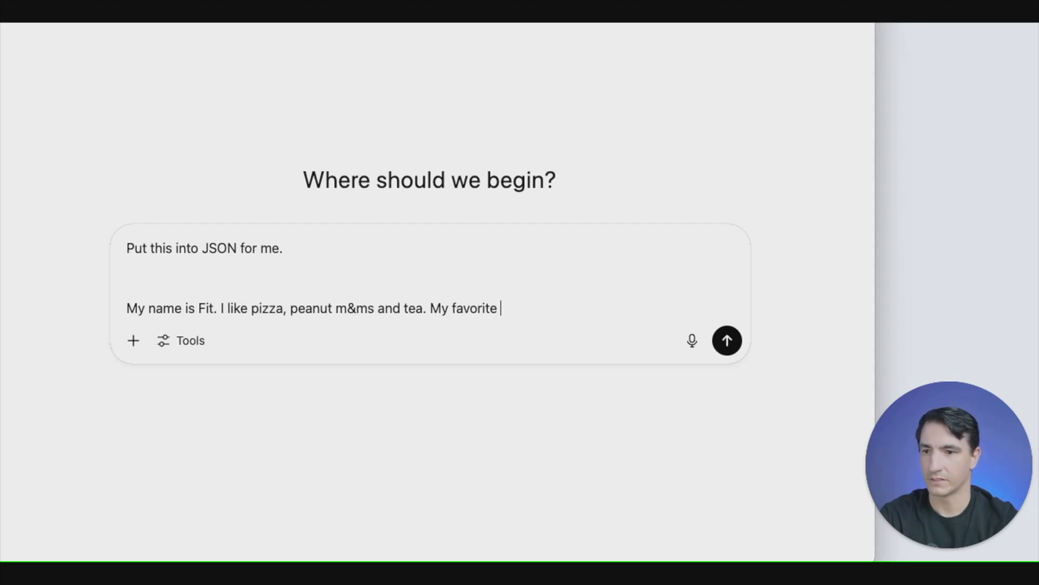
type("color is blu")
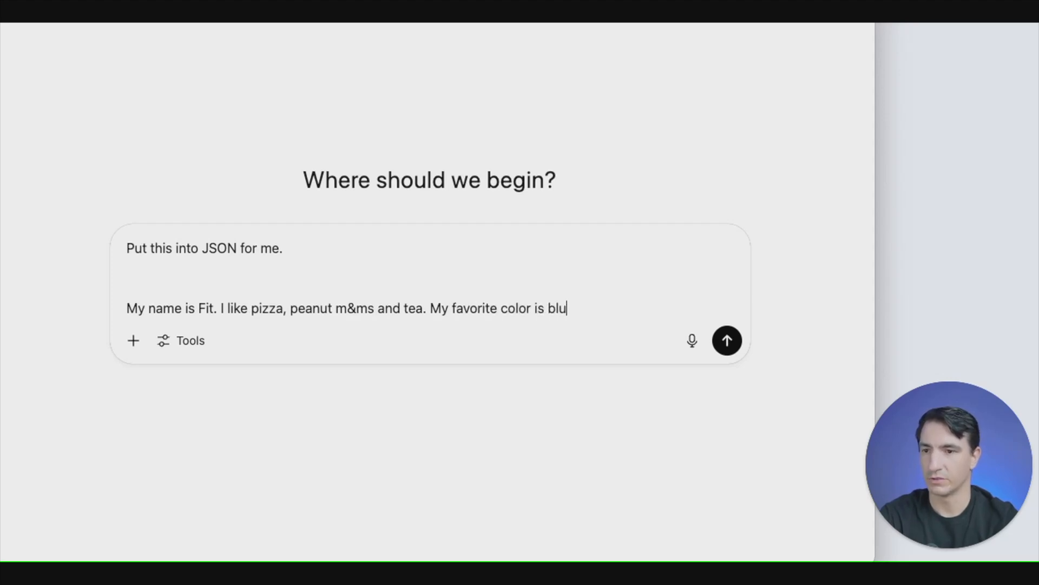
type("e and I am")
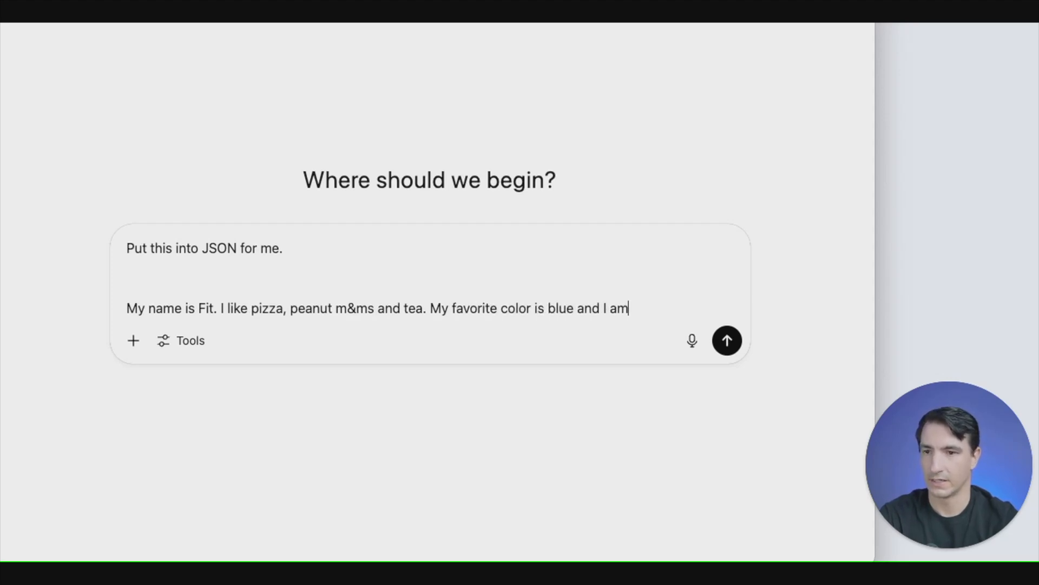
type(" working on ")
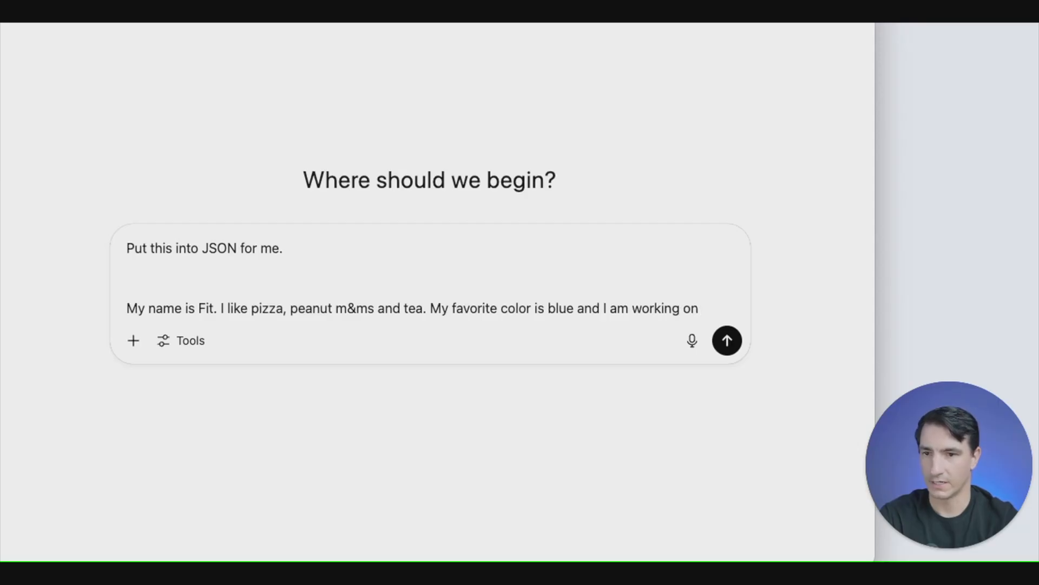
type("my golf ga")
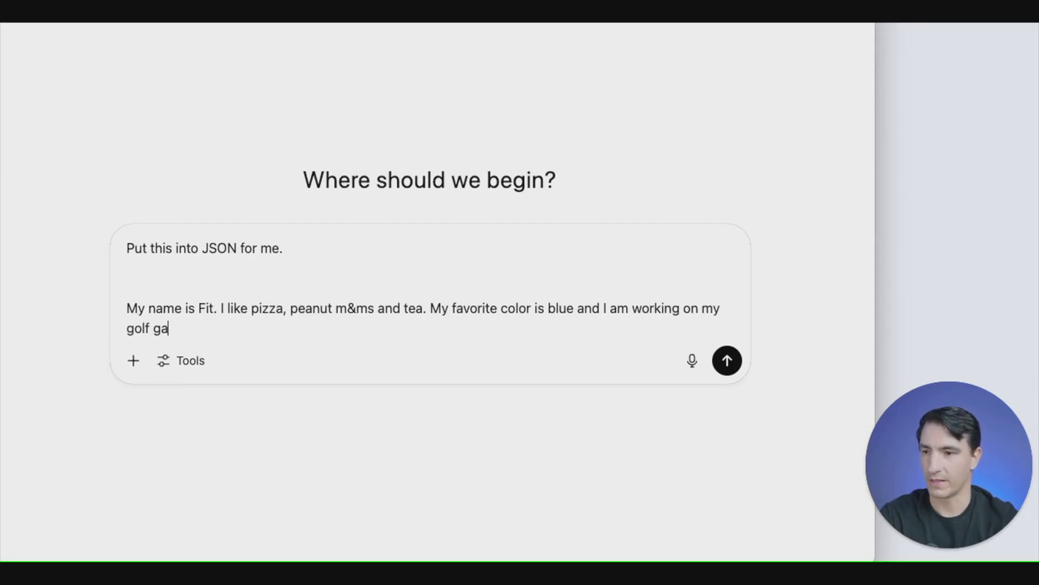
type("me.")
- Finish the prompt with "My favorite color is blue and I am working on my golf game." and send it
key("Return")
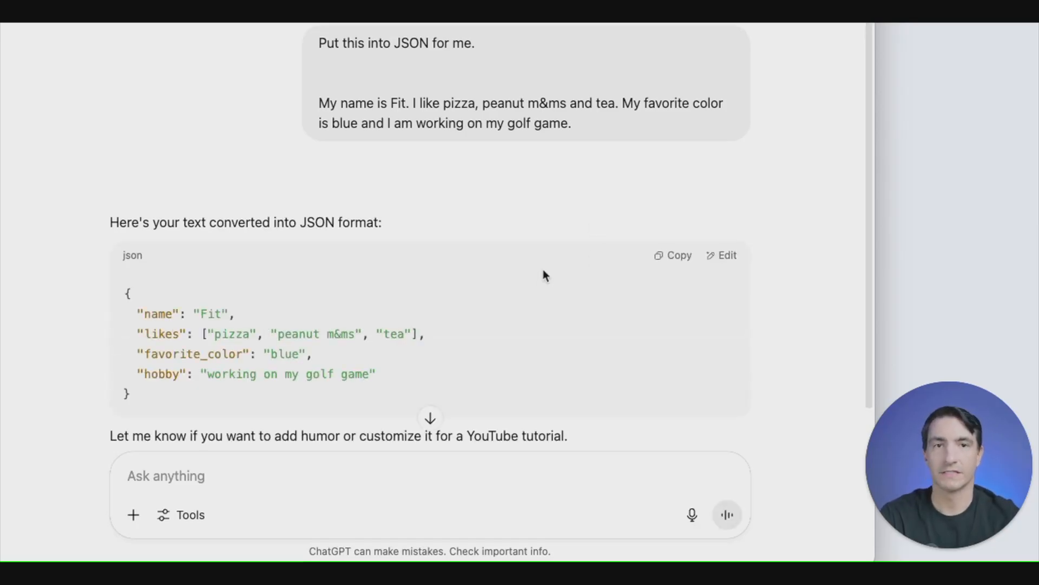
- Copy the JSON code block from ChatGPT's reply
scroll(495, 204, "down", 3)
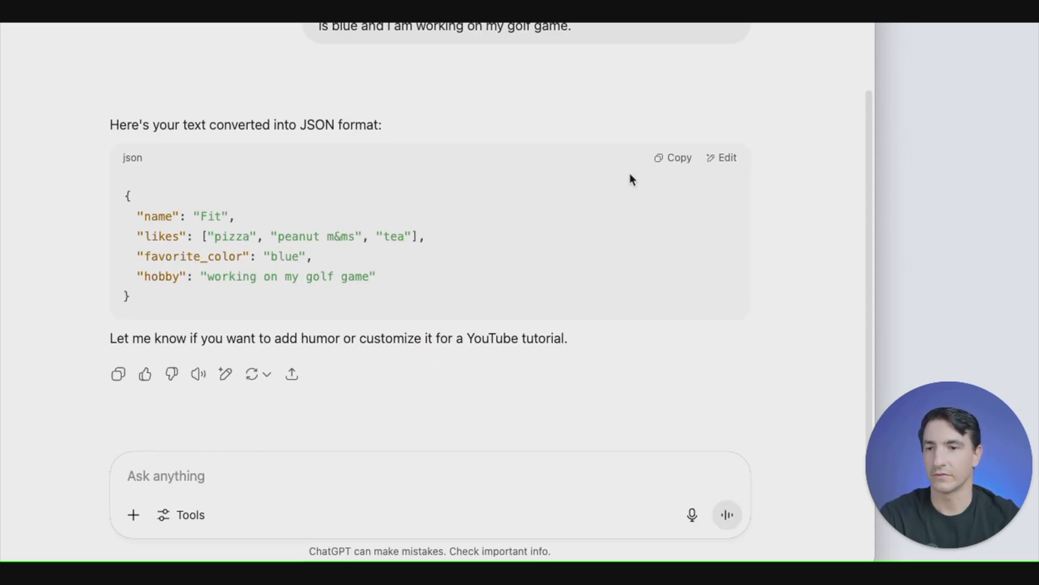
left_click(683, 164)
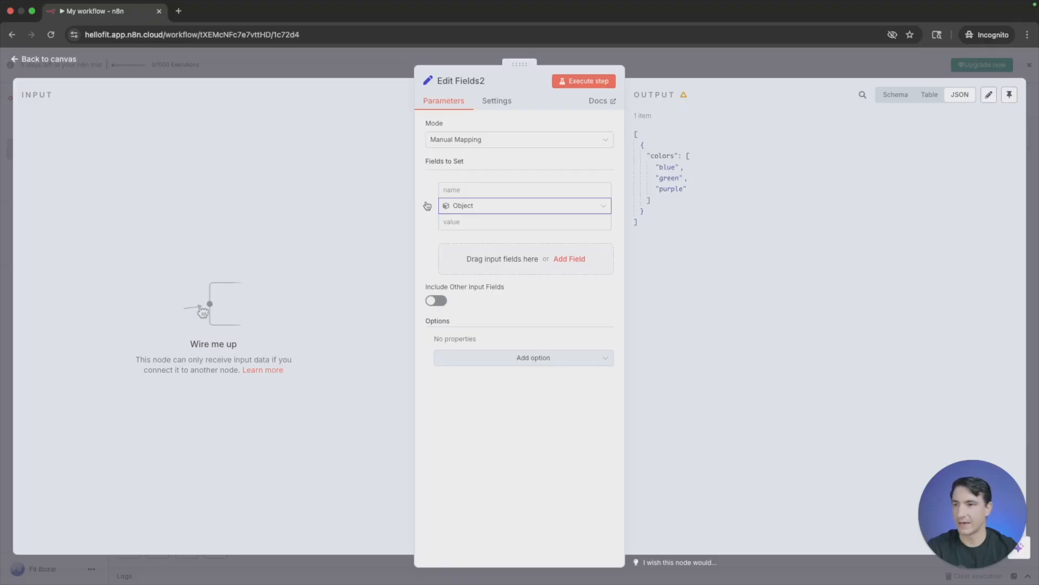
- Back in n8n, keep the field type Object and switch the Edit Fields2 mode from Manual Mapping to JSON
left_click(484, 206)
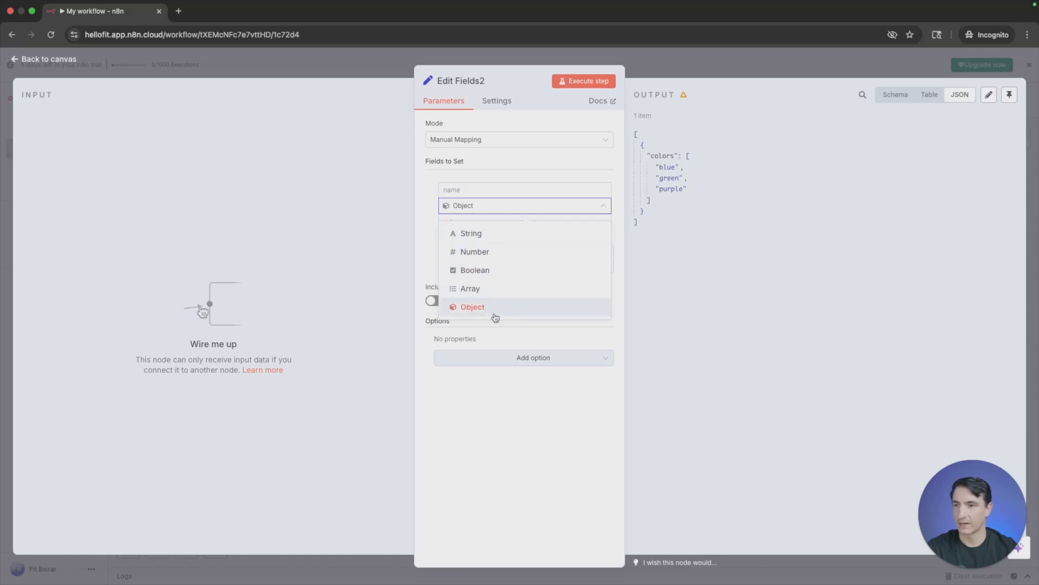
left_click(497, 314)
left_click(519, 145)
left_click(476, 195)
- Replace the sample code in the Edit Fields2 JSON editor with the JSON copied from ChatGPT
left_click_drag(511, 218, 433, 172)
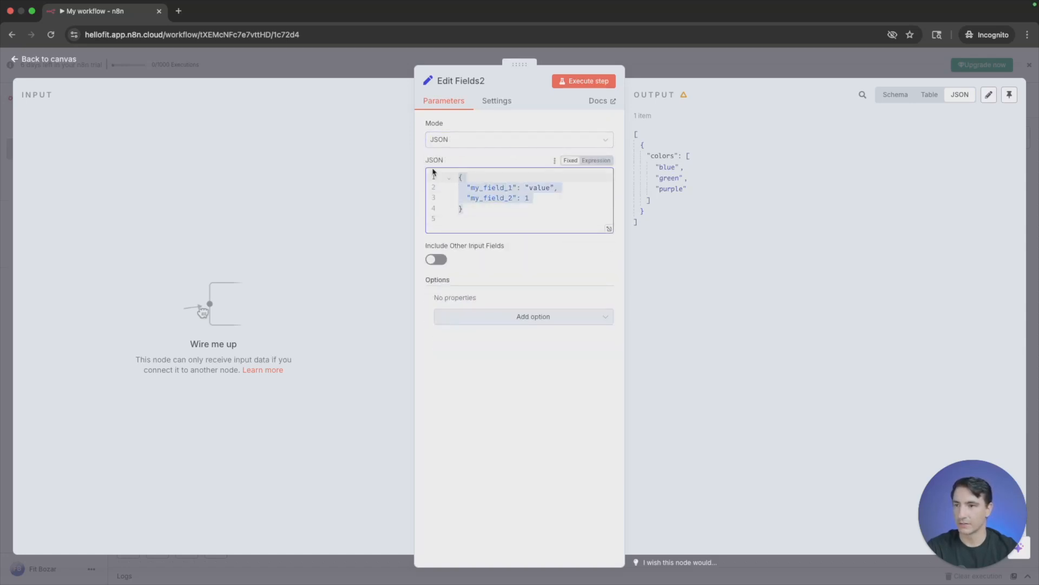
key("BackSpace")
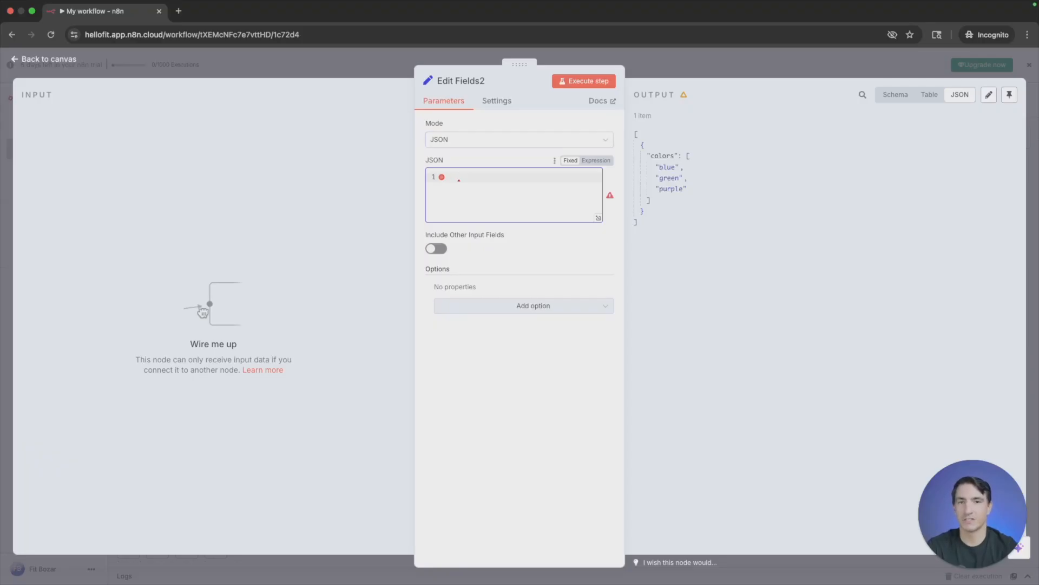
key("super+v")
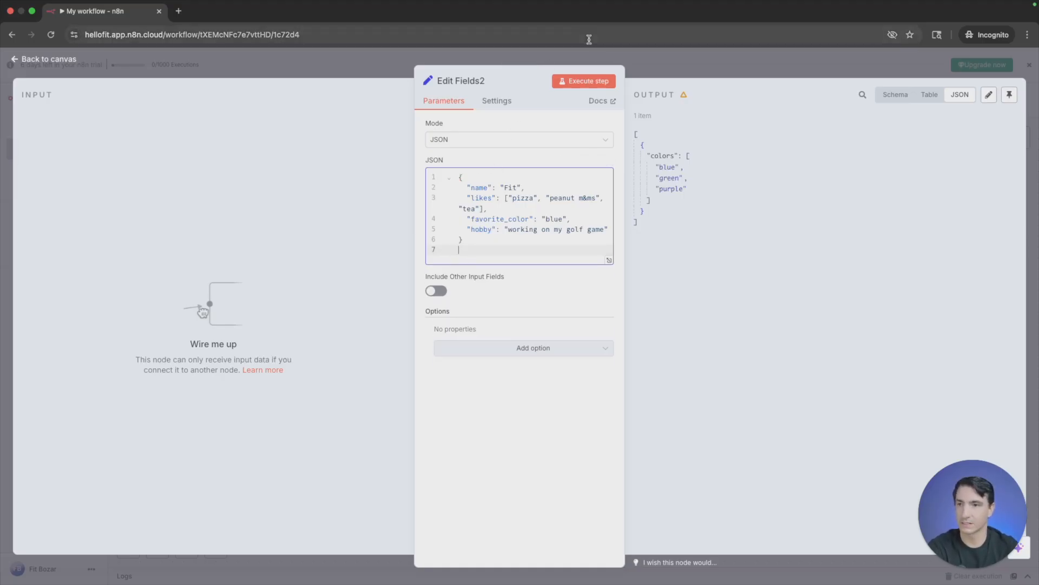
- Execute Edit Fields2 and view the pasted object's output as Table and Schema
left_click(585, 80)
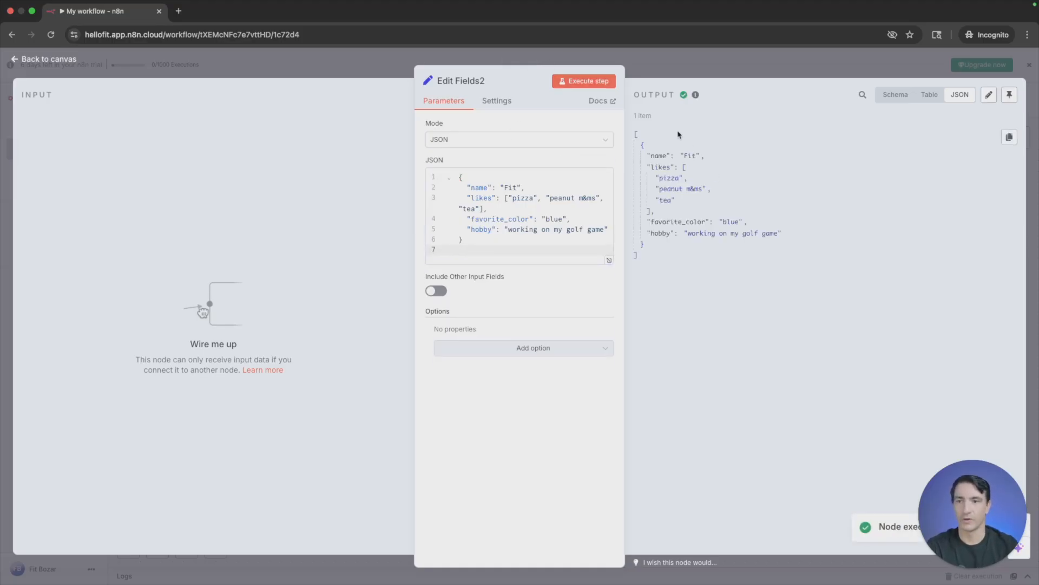
left_click(930, 97)
left_click(890, 96)
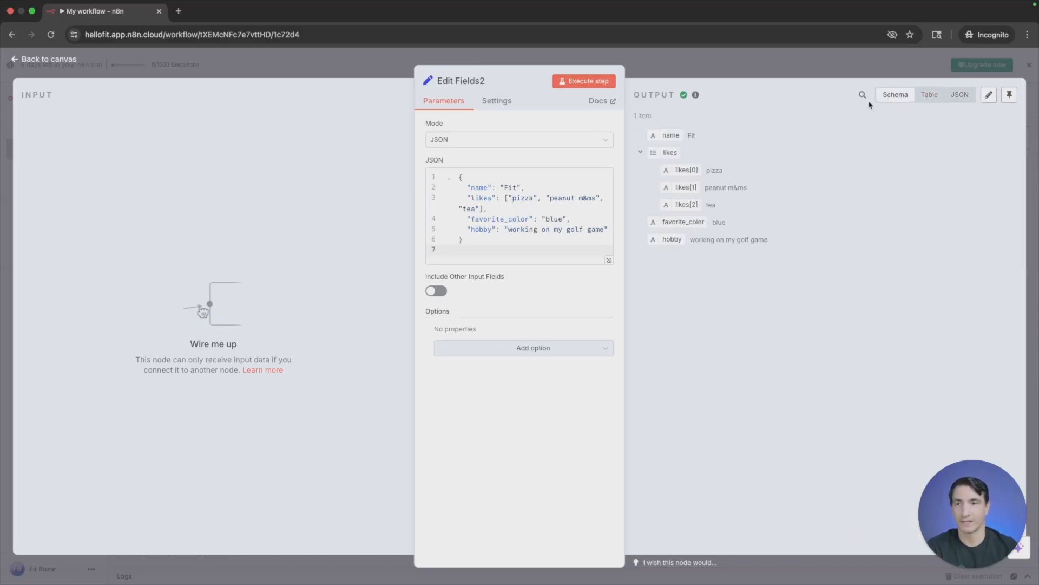
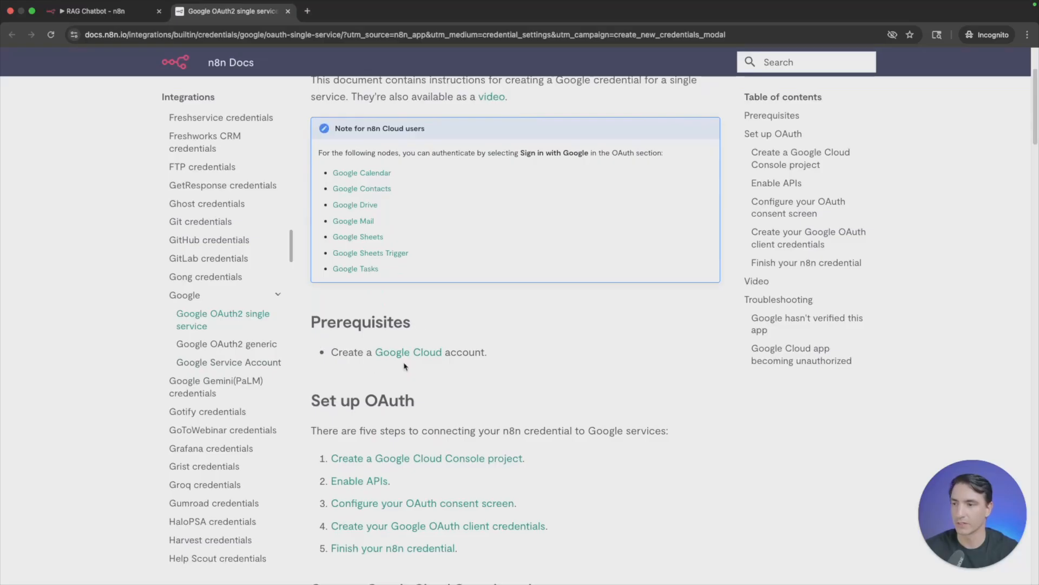
- Open Google Cloud from the n8n docs prerequisites, create a project named "A Demo" in the fitbozar.com organization, and select it
left_click(412, 353)
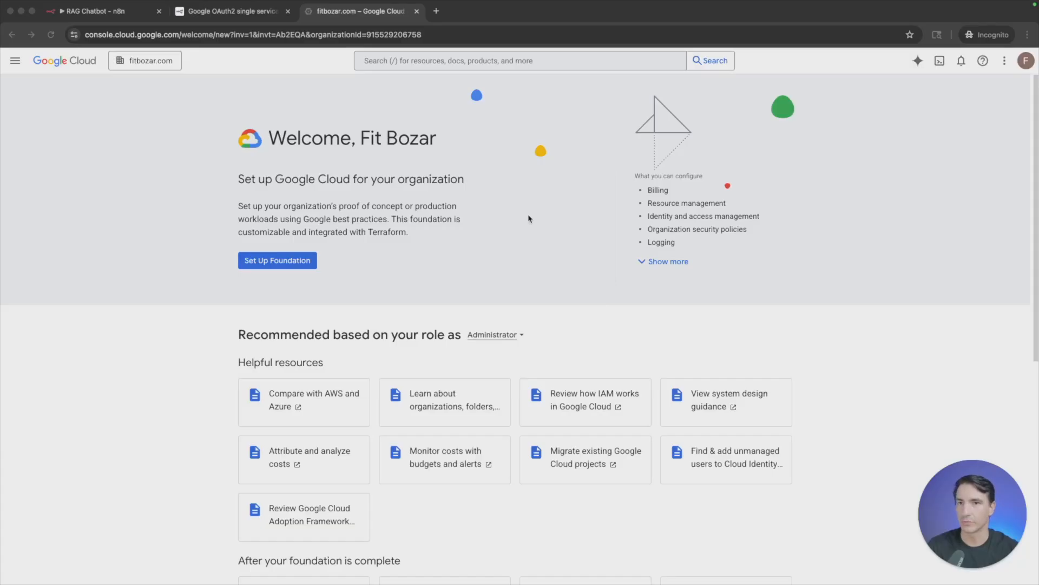
left_click(145, 64)
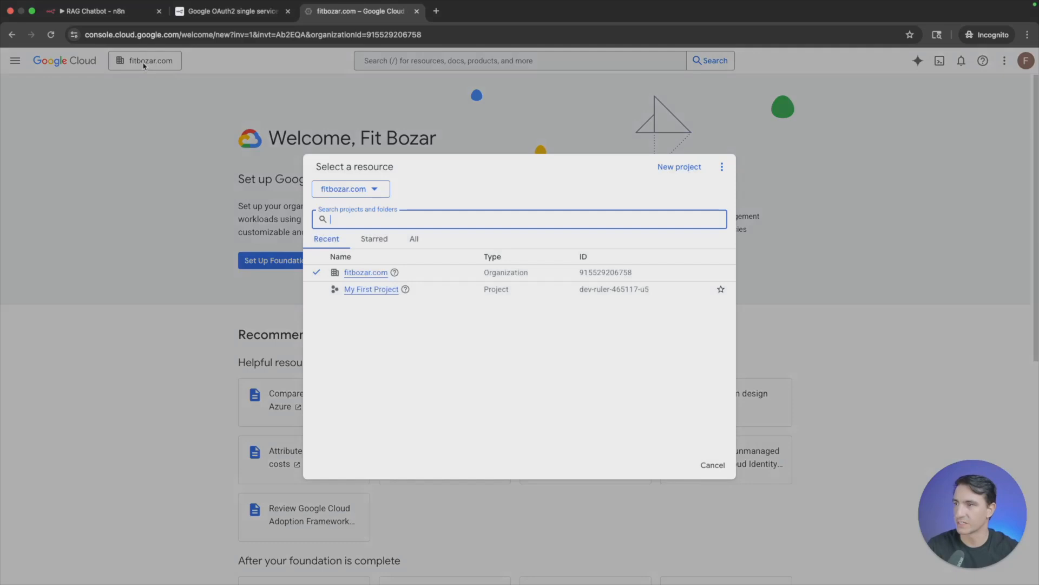
left_click(687, 168)
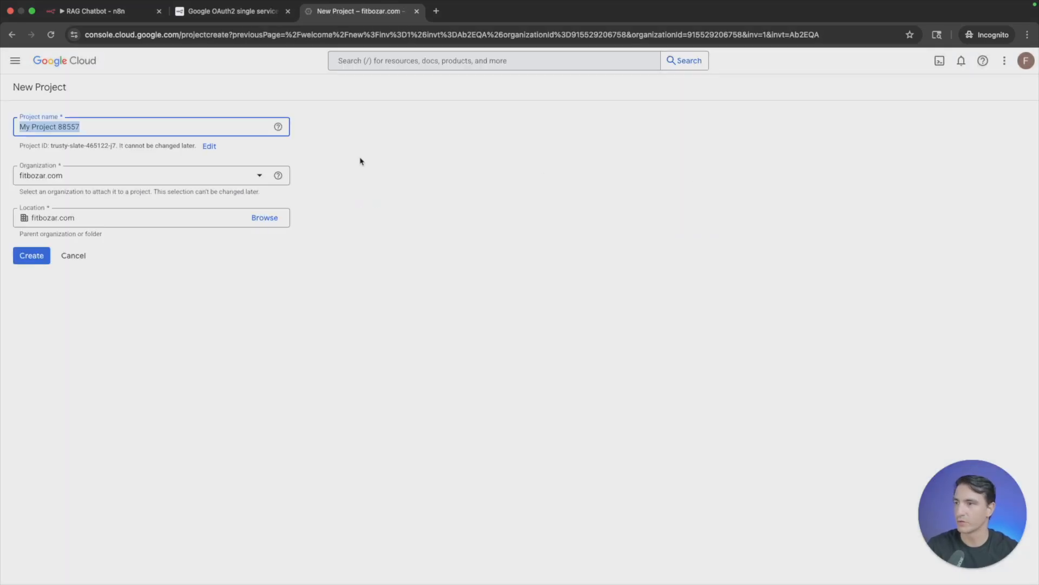
type("A Demo")
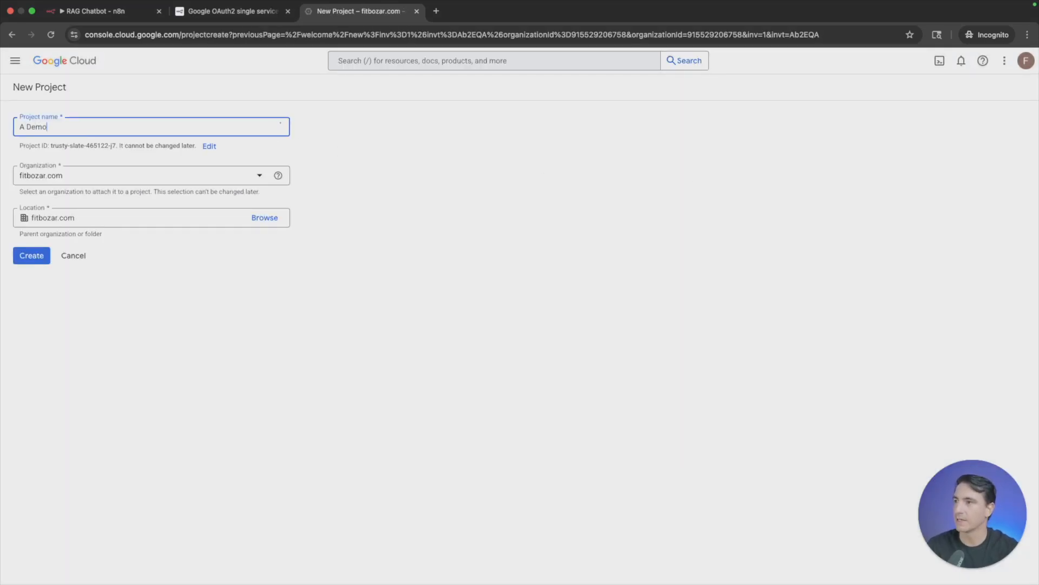
left_click(37, 258)
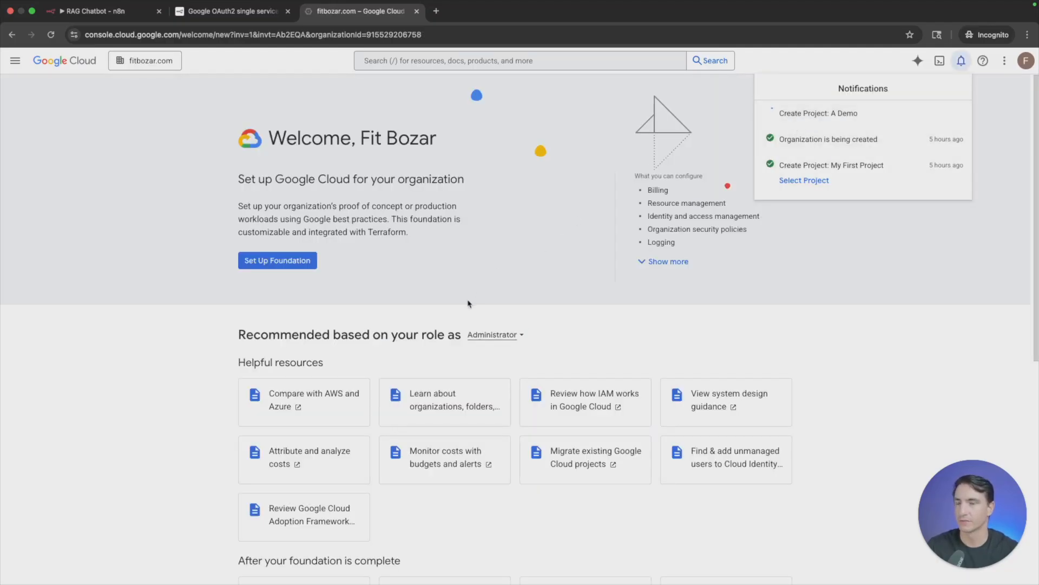
left_click(817, 128)
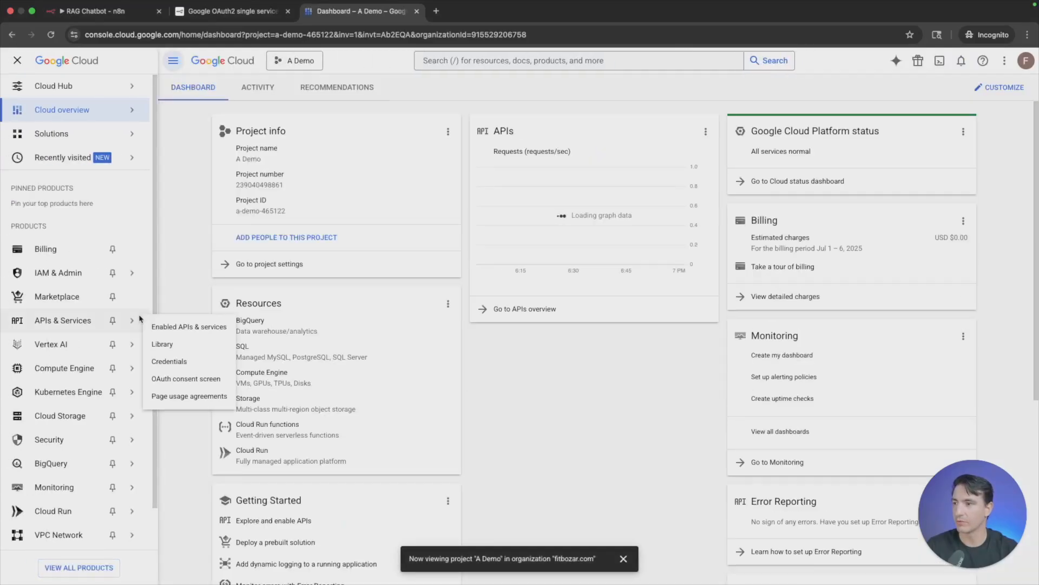
- Go to the project's enabled APIs and services, search for "google drive", and enable the Google Drive API
mouse_move(54, 324)
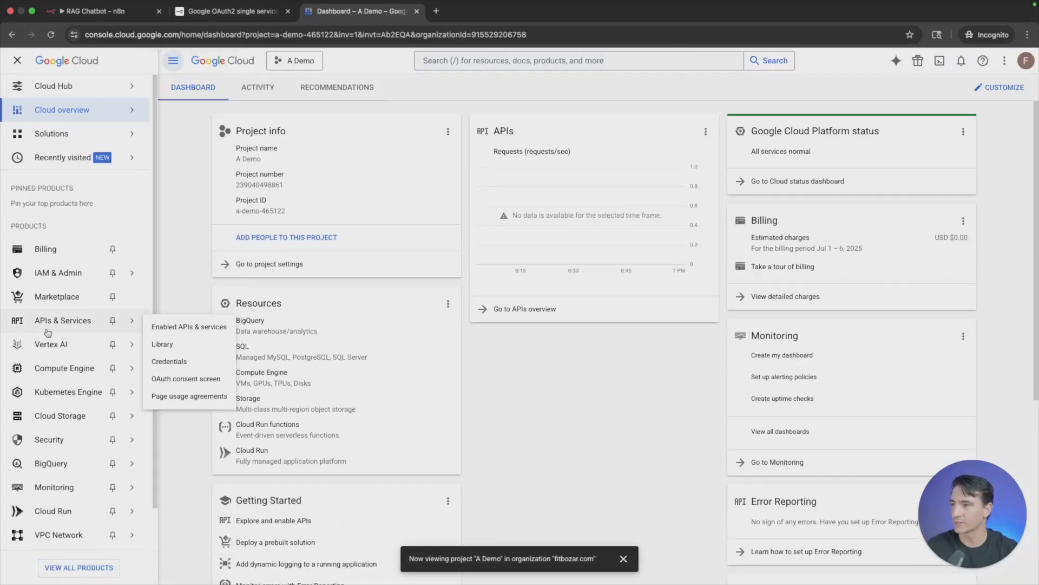
left_click(177, 331)
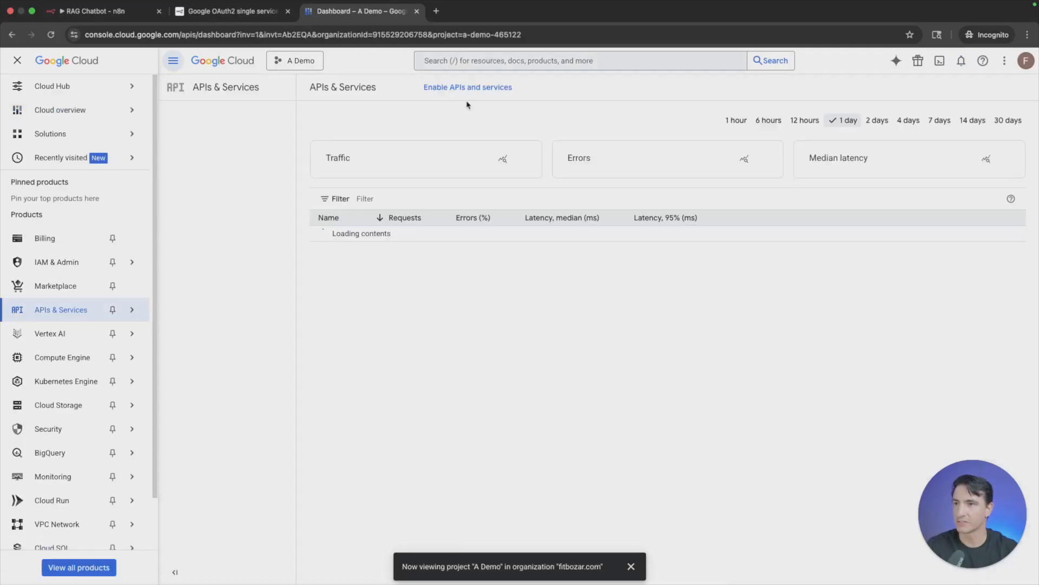
left_click(503, 63)
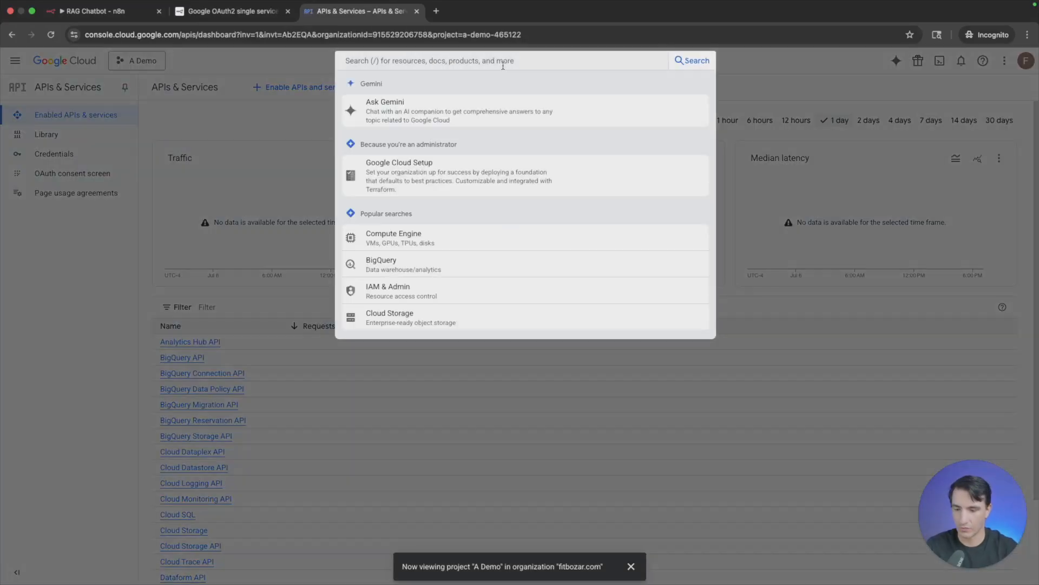
type("google drive")
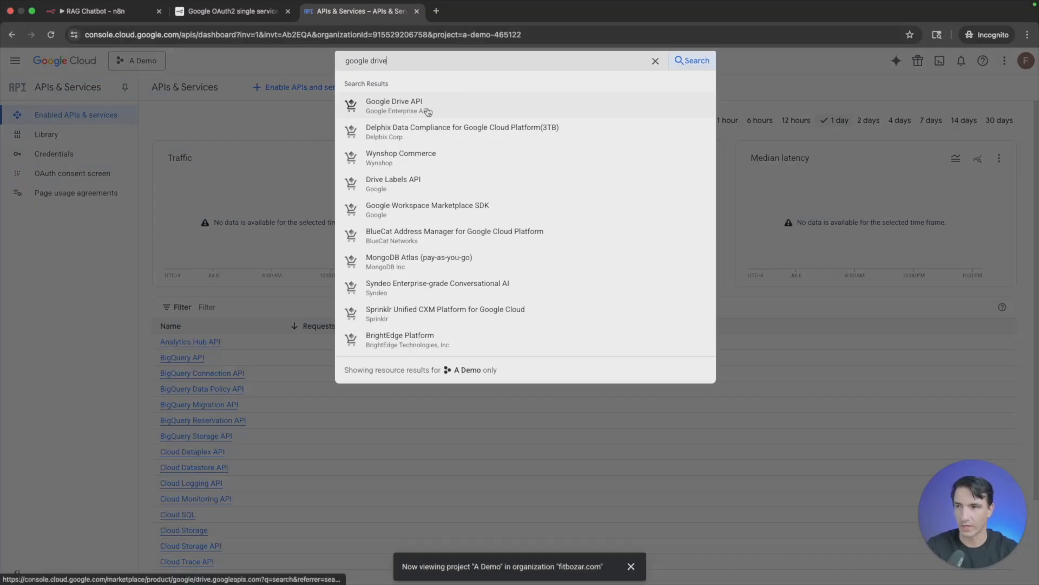
left_click(427, 111)
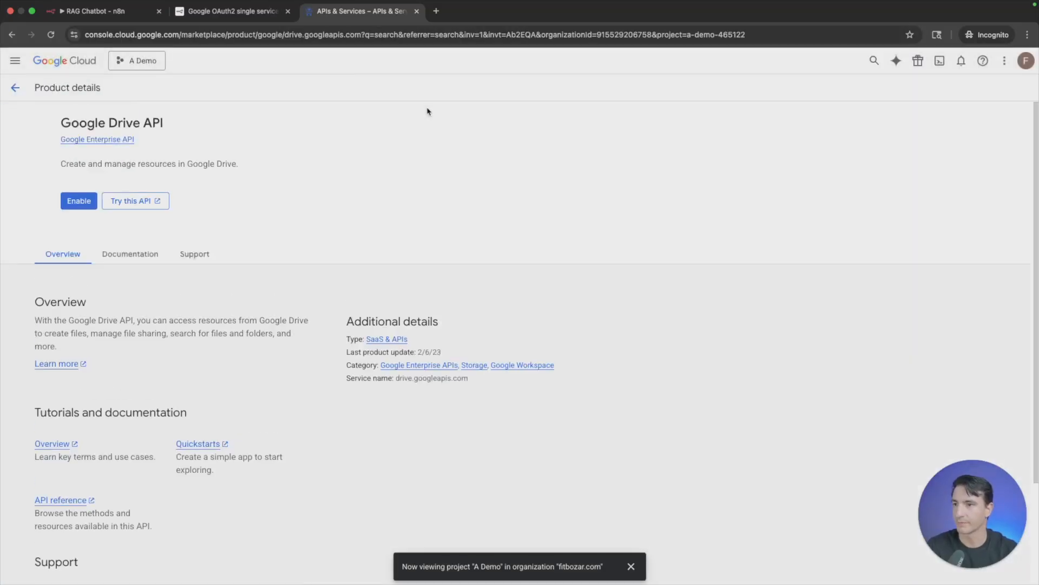
left_click(128, 204)
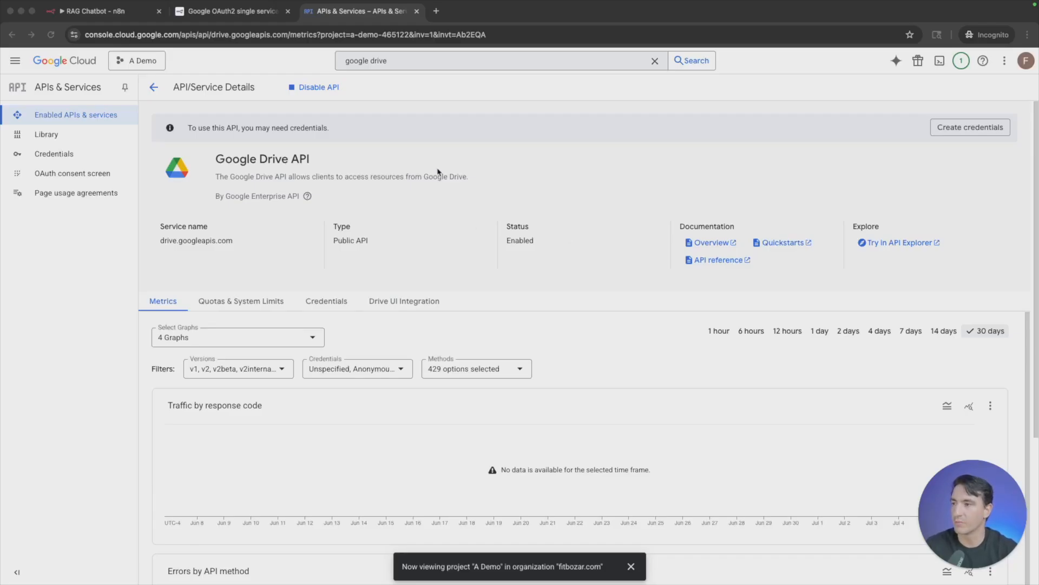
- Start configuring the OAuth consent screen with the app name "A Demo" and the account's email as user support email
left_click(77, 178)
left_click(589, 357)
left_click(347, 168)
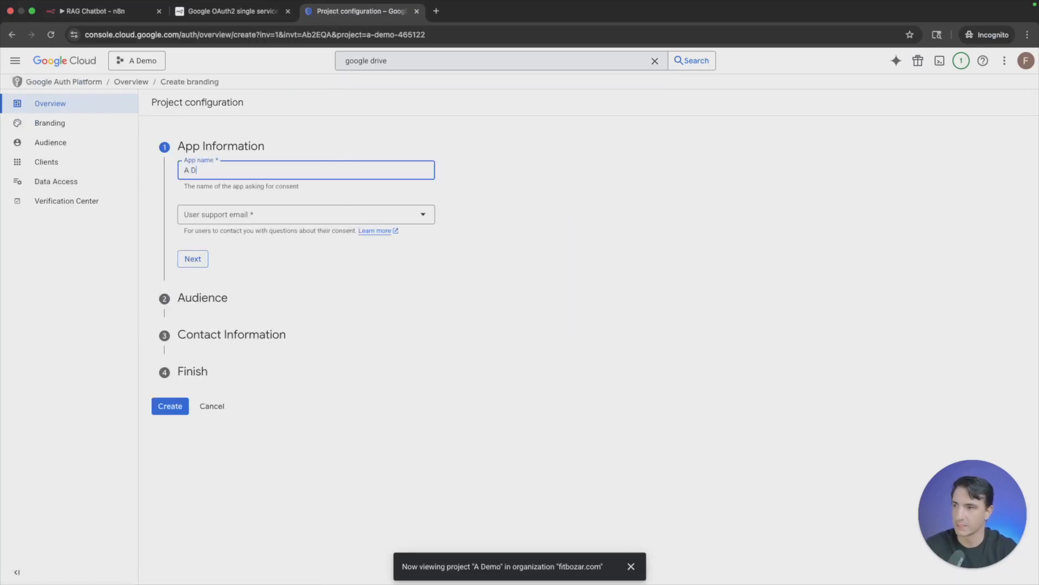
key("Tab")
key("Down")
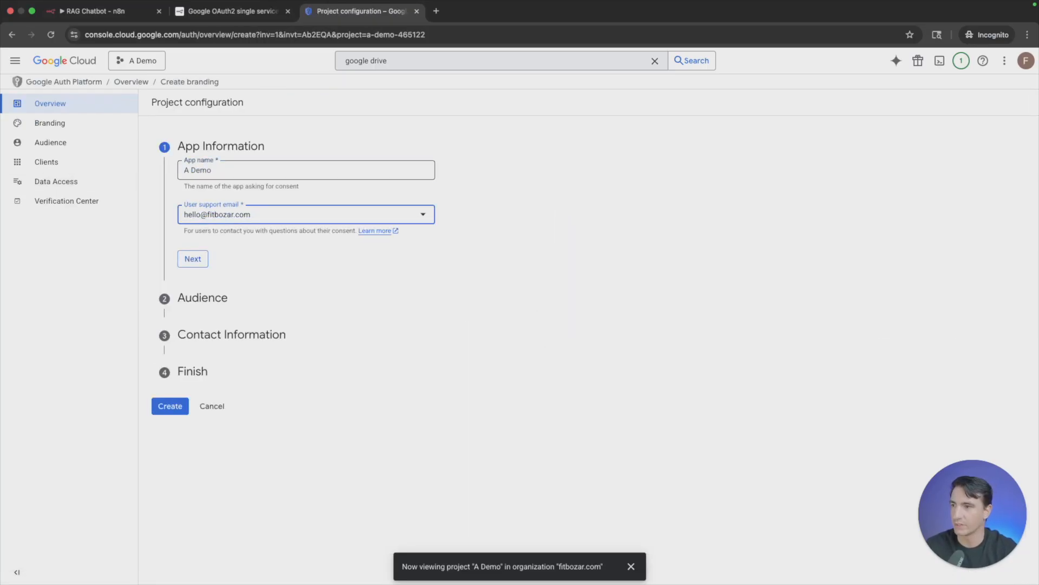
left_click(194, 259)
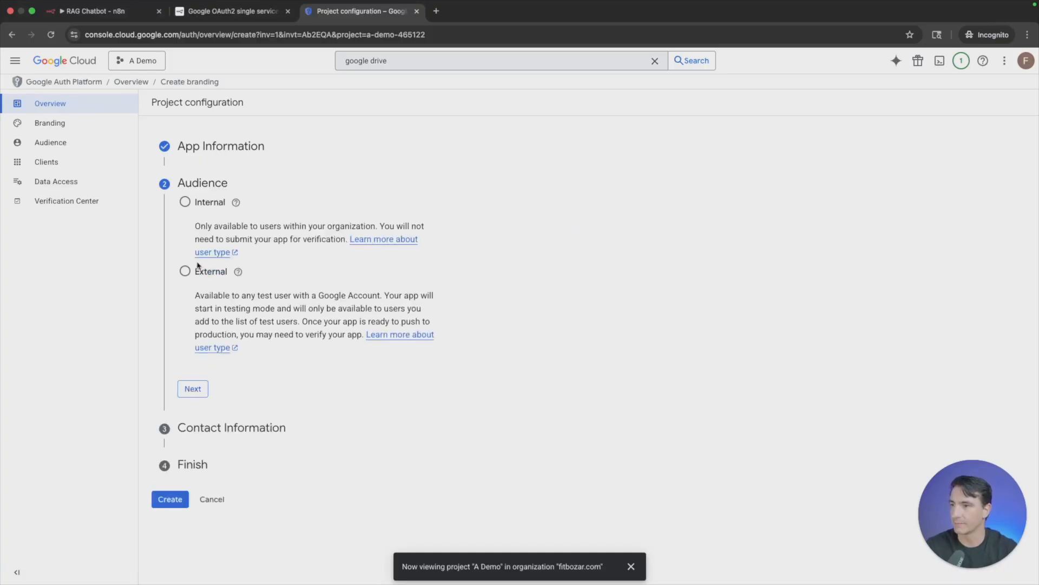
- Set the OAuth audience to External and enter the account's email address as contact information
left_click(185, 271)
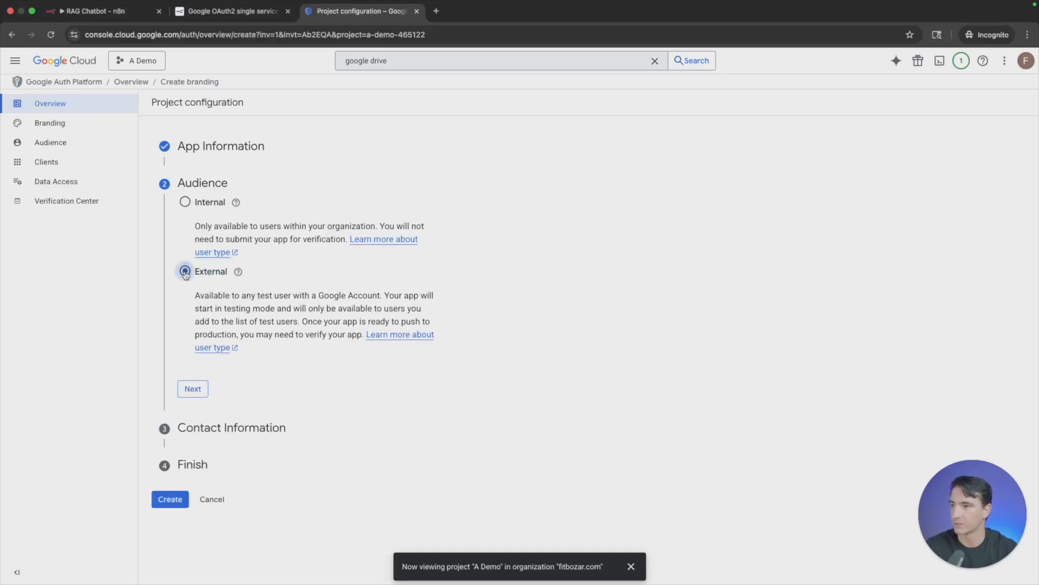
left_click(193, 388)
left_click(250, 247)
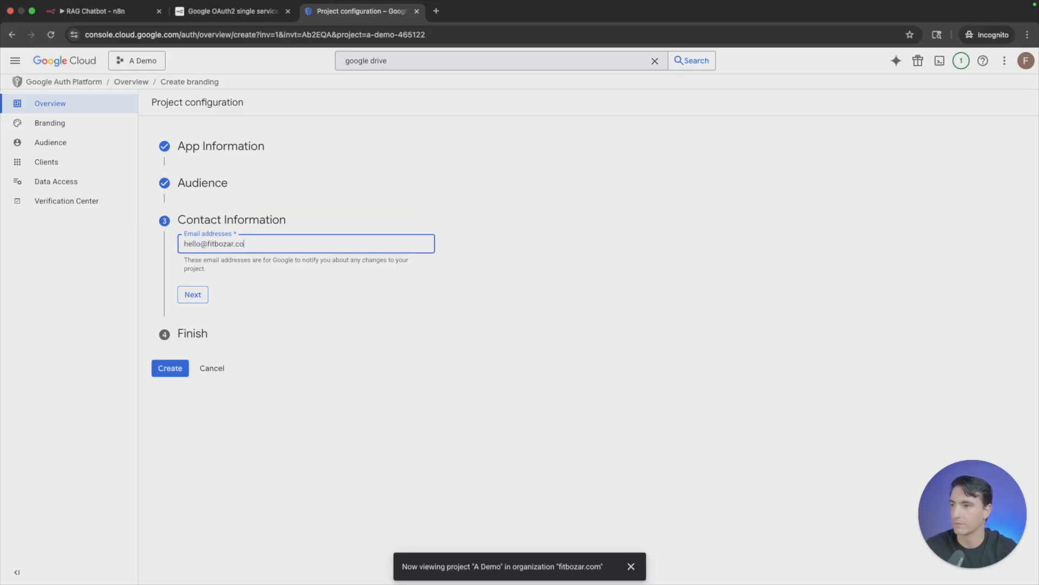
left_click(187, 297)
- Complete the Finish section and create the project's OAuth configuration
left_click(184, 275)
left_click(223, 311)
left_click(179, 293)
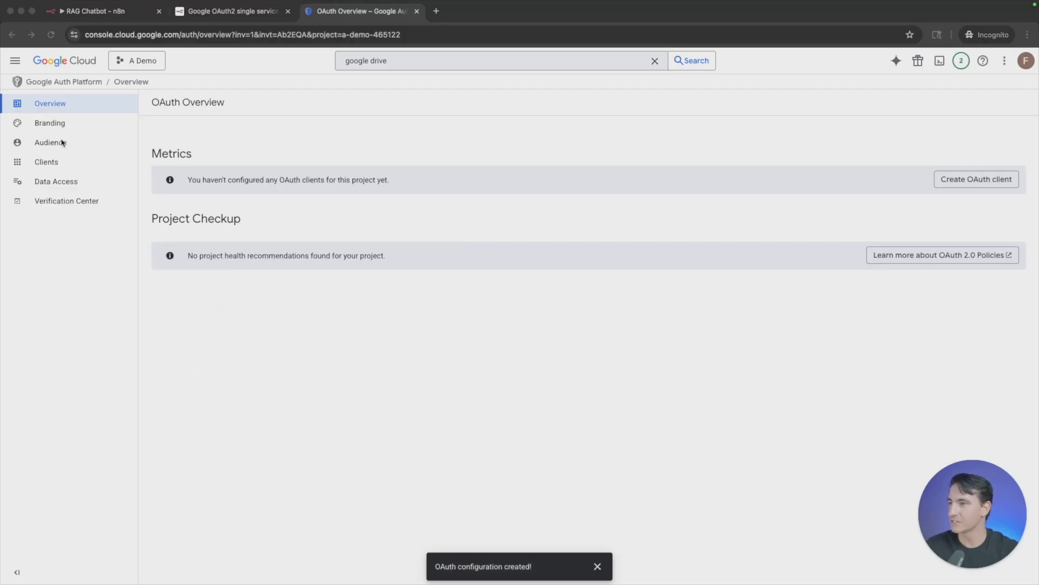
- Add the account's email address as a test user in the OAuth audience settings
left_click(62, 142)
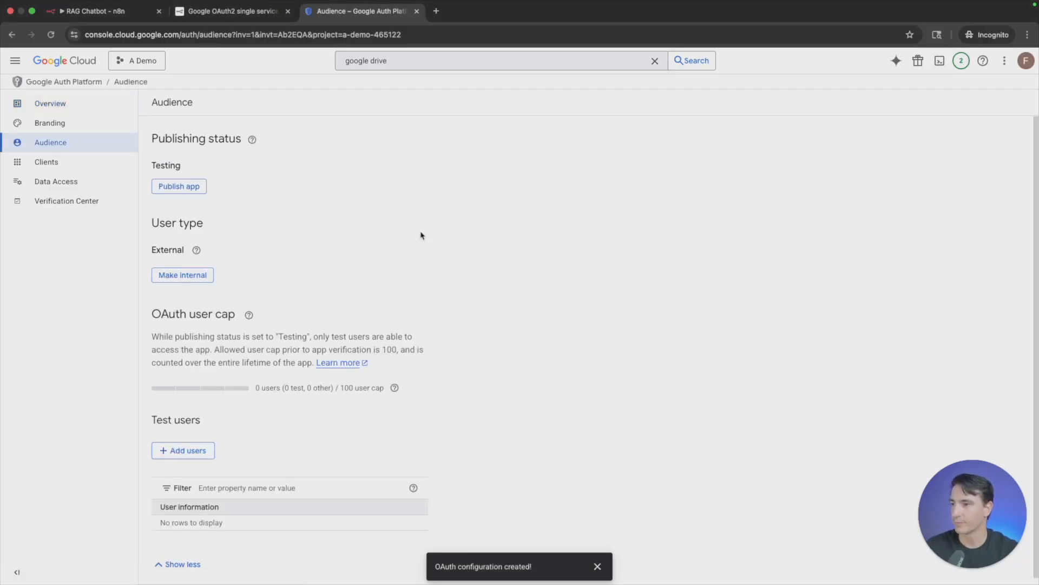
scroll(400, 232, "down", 1)
left_click(212, 443)
left_click(765, 161)
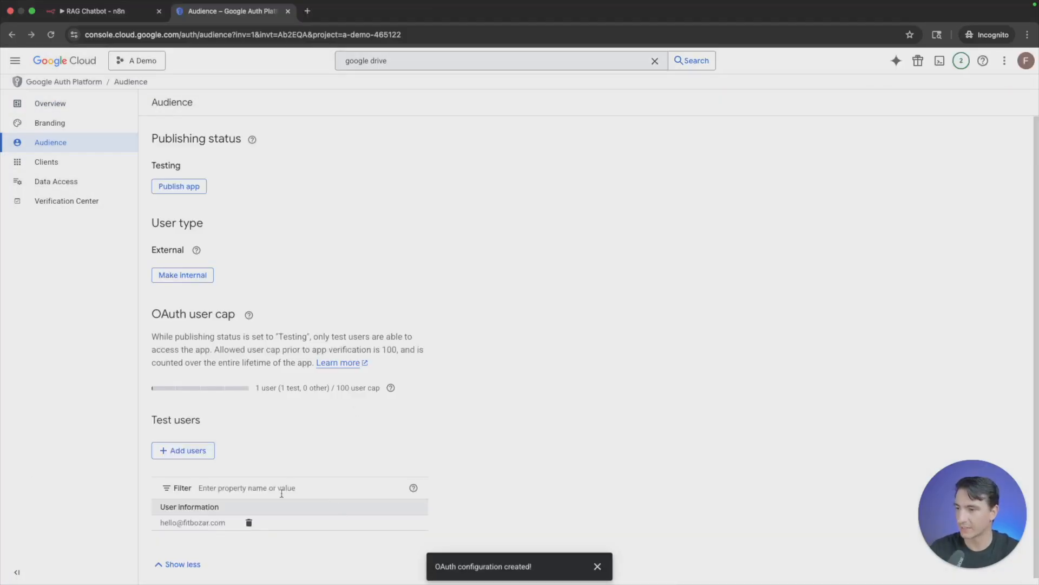
- Begin a new OAuth client with the application type Web application and the name "A Demo"
left_click(72, 169)
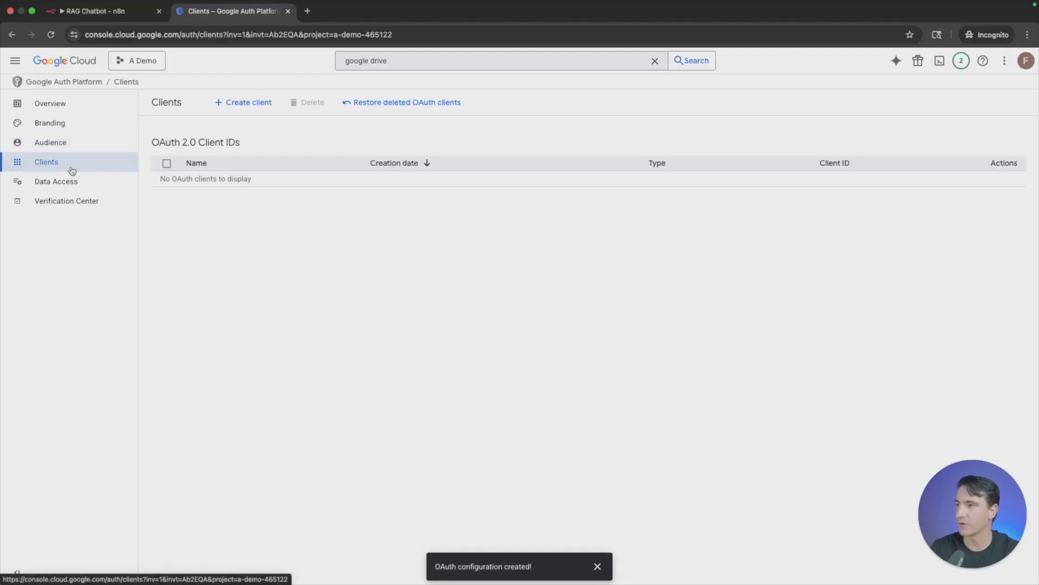
left_click(261, 107)
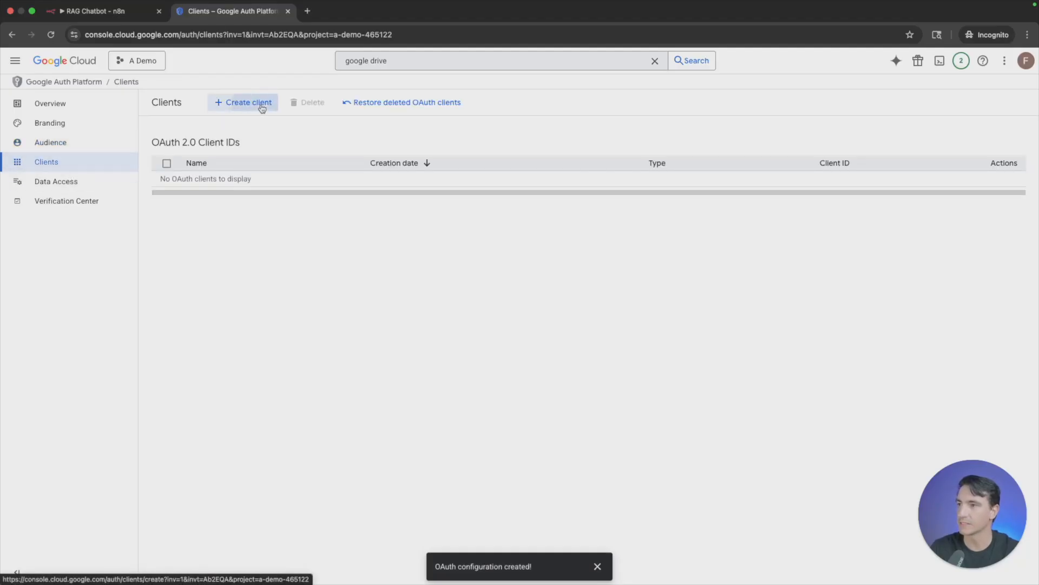
left_click(253, 187)
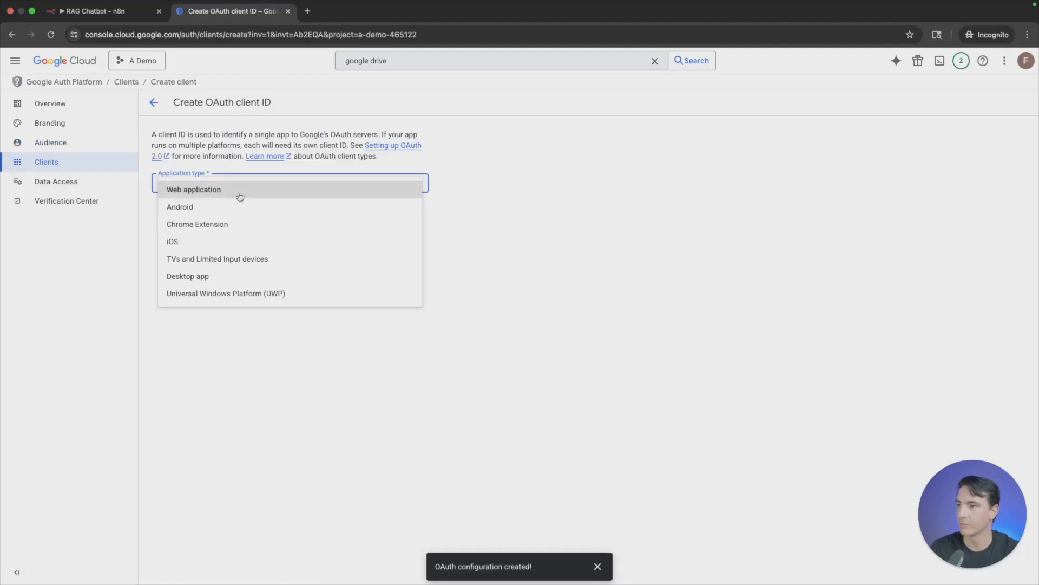
left_click(239, 198)
triple_click(231, 216)
type("A Demo")
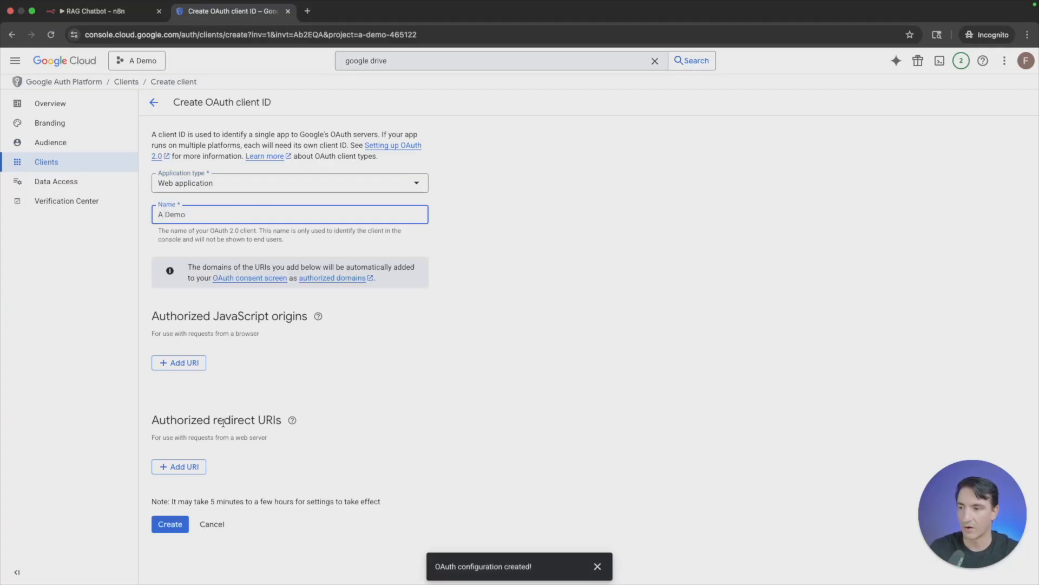
- Copy the OAuth redirect URL from n8n's Google Drive credential, add it as the client's authorized redirect URI, and create the client
left_click(95, 11)
left_click(410, 297)
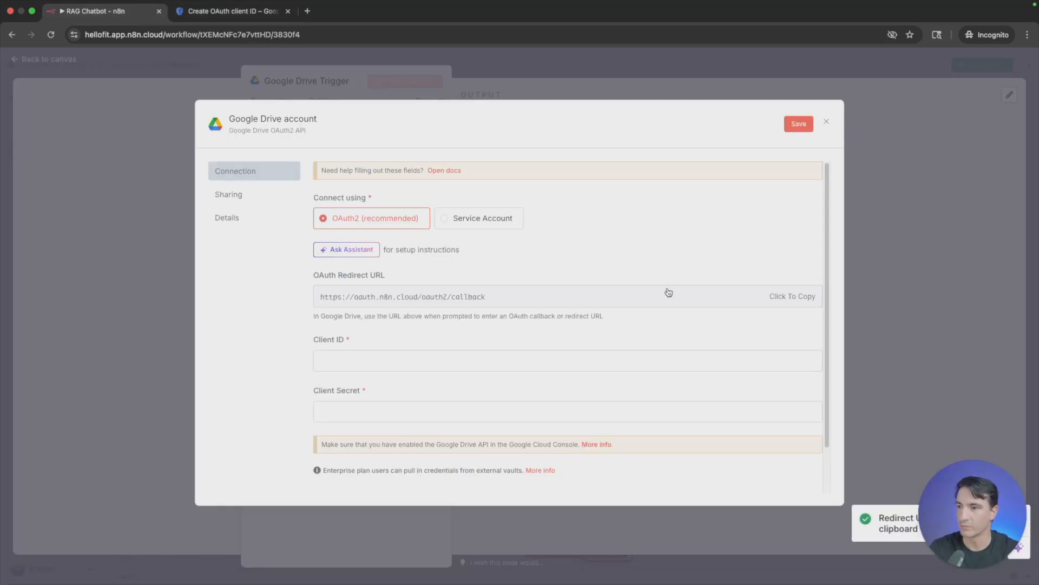
left_click(254, 11)
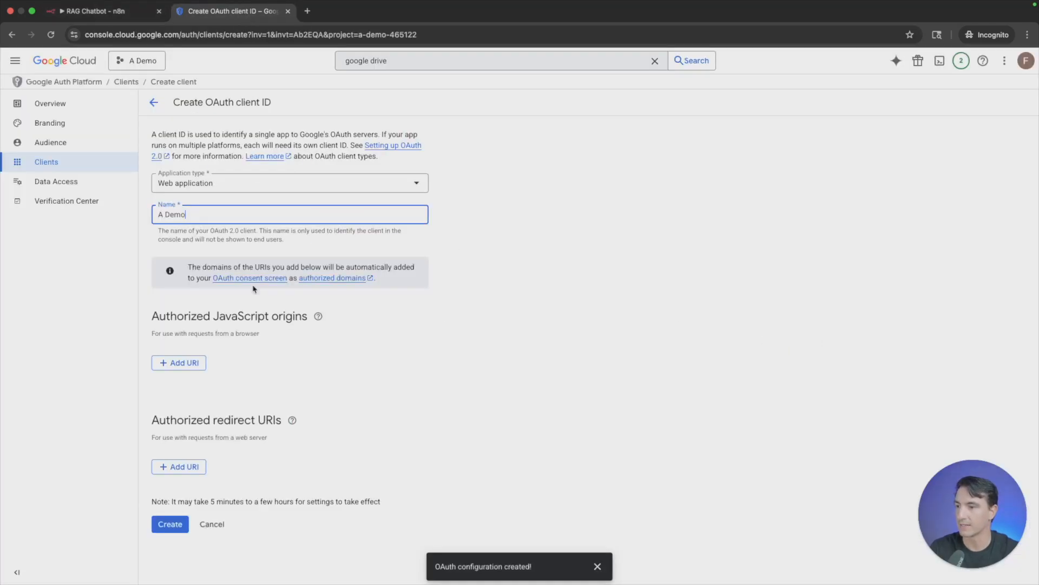
left_click(180, 465)
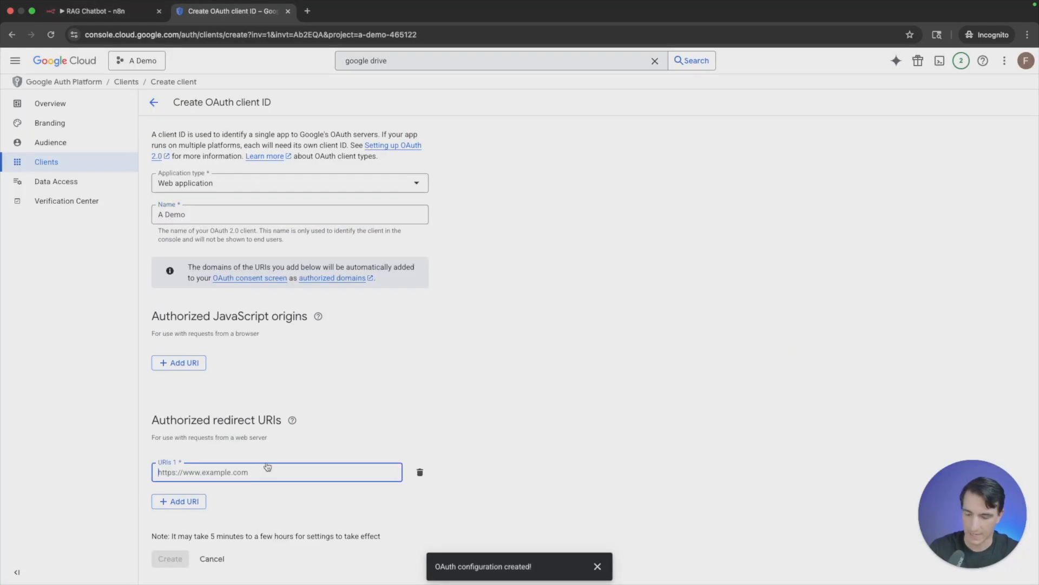
key("super+v")
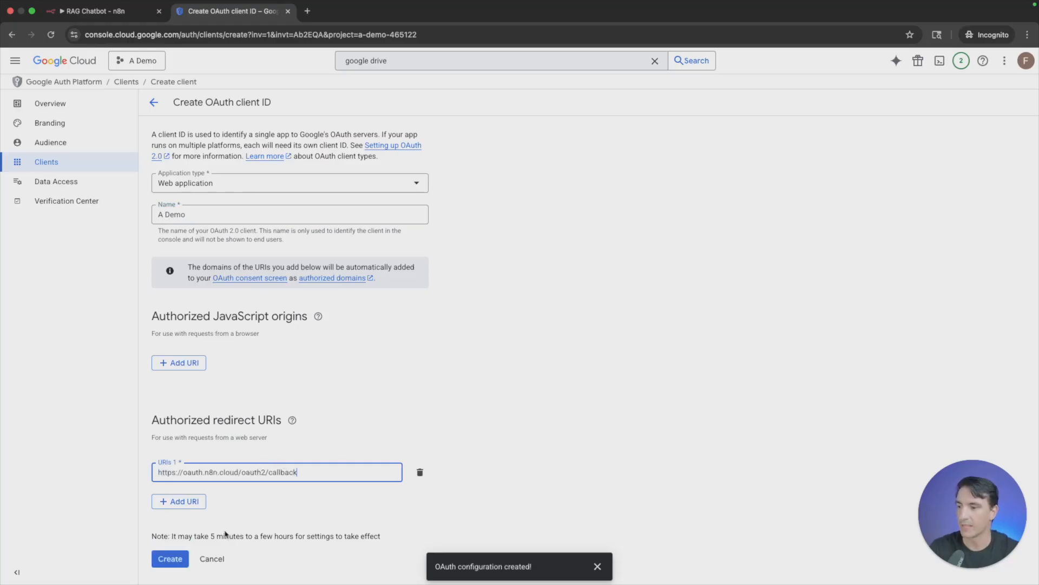
left_click(176, 561)
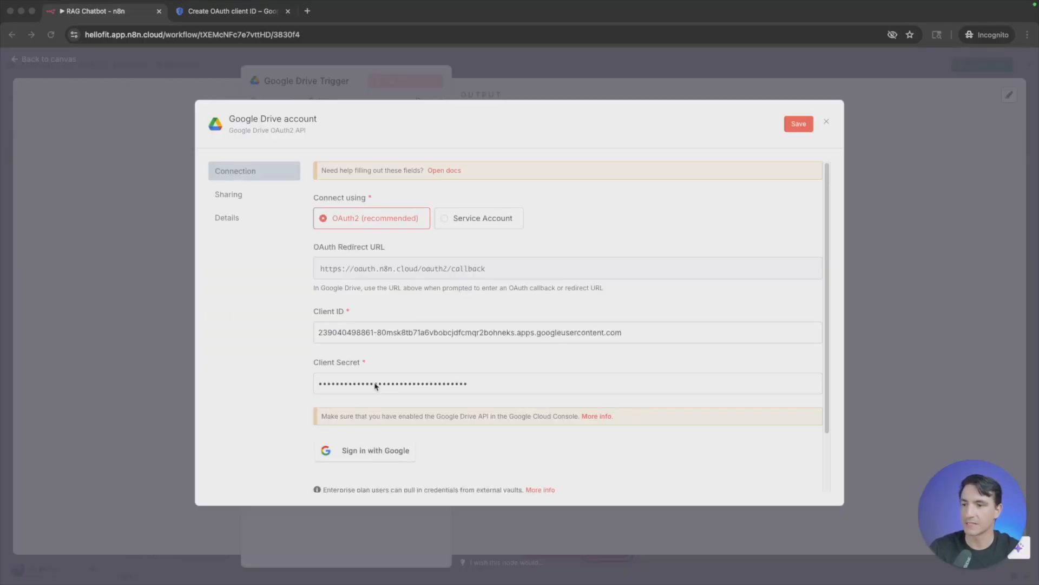
- Sign in with Google from n8n's Google Drive credential, choose the existing account, and allow n8n.cloud access
left_click(382, 452)
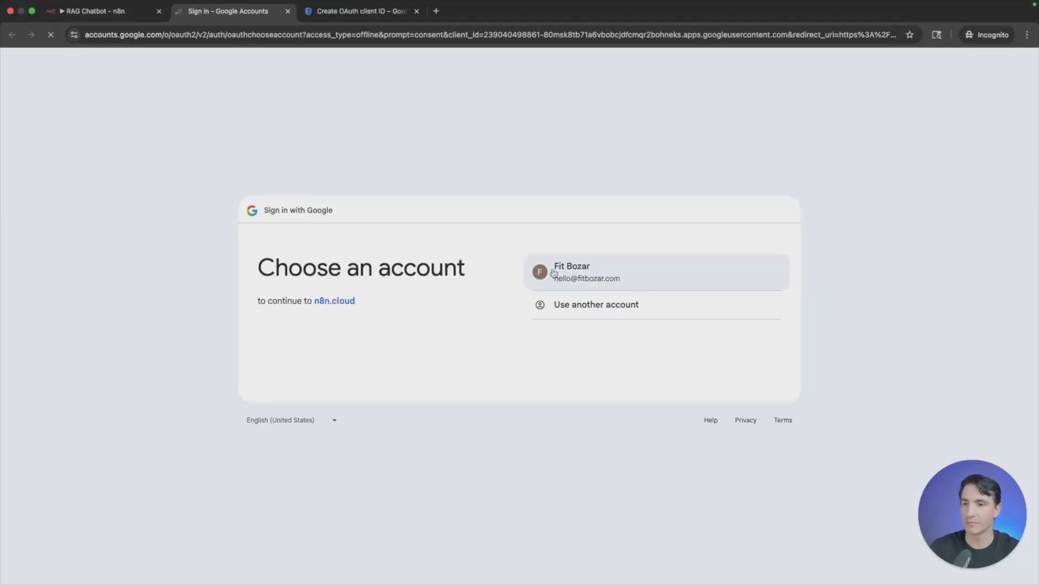
left_click(579, 279)
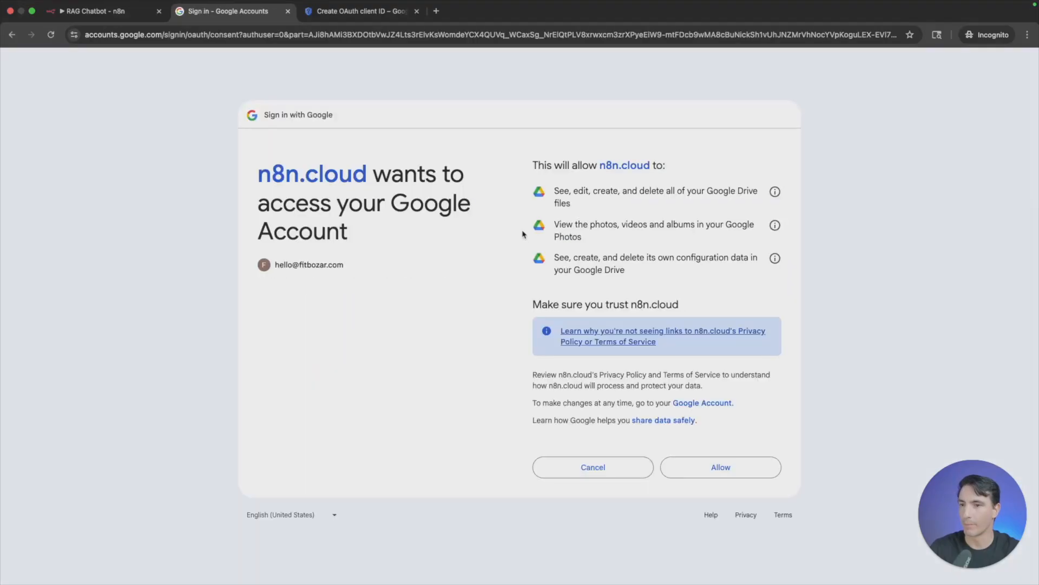
left_click(736, 468)
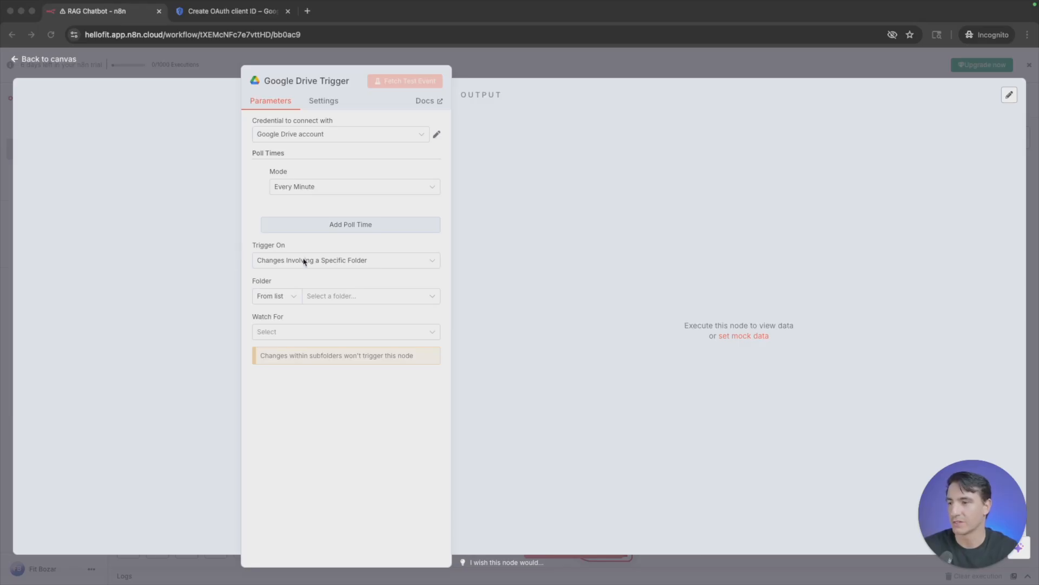
- Set the Google Drive Trigger to watch the Pet Paradise folder for File Created, and fetch a test event
left_click(374, 298)
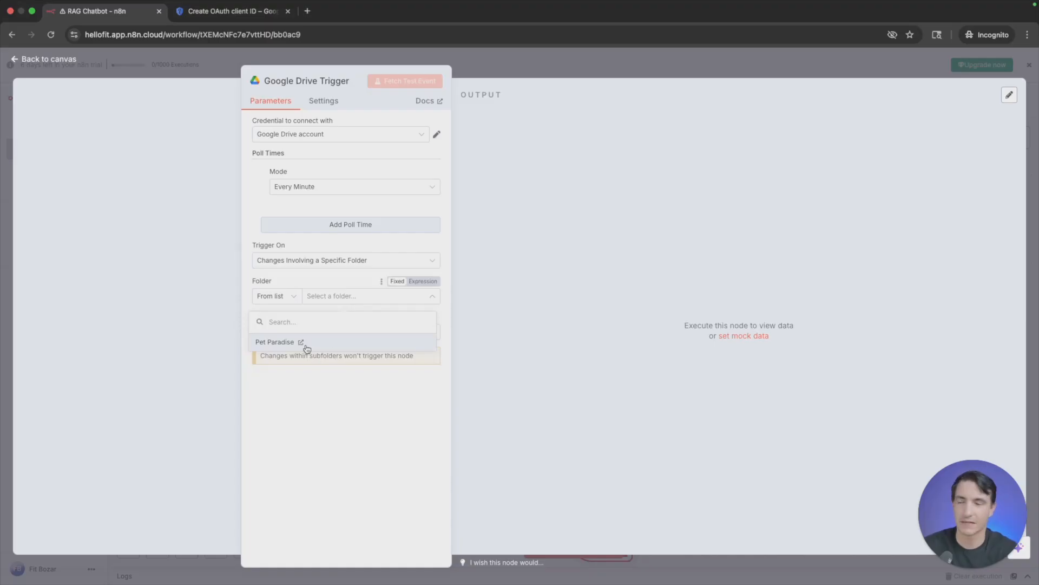
left_click(334, 343)
left_click(305, 332)
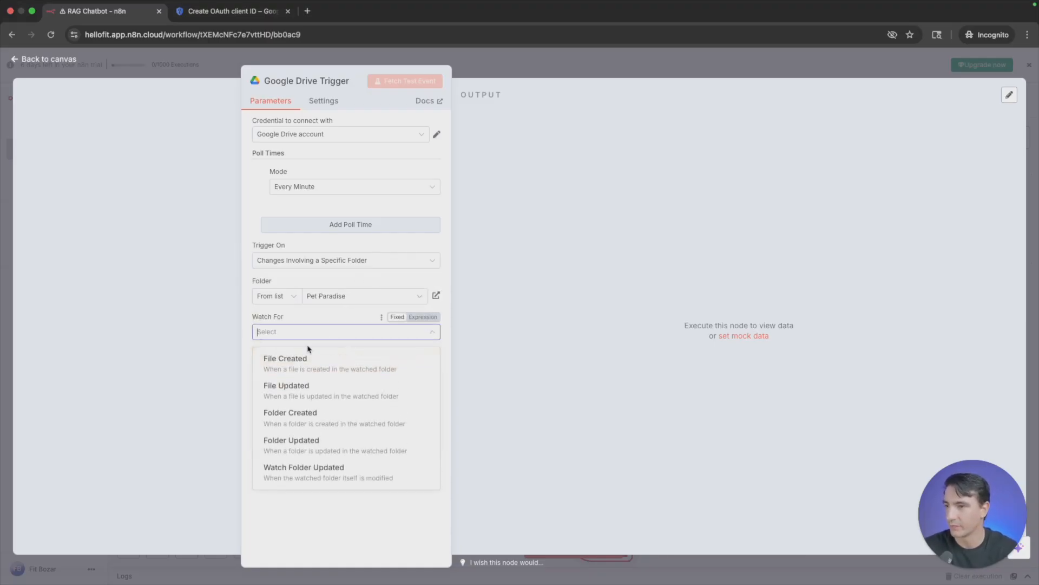
left_click(340, 367)
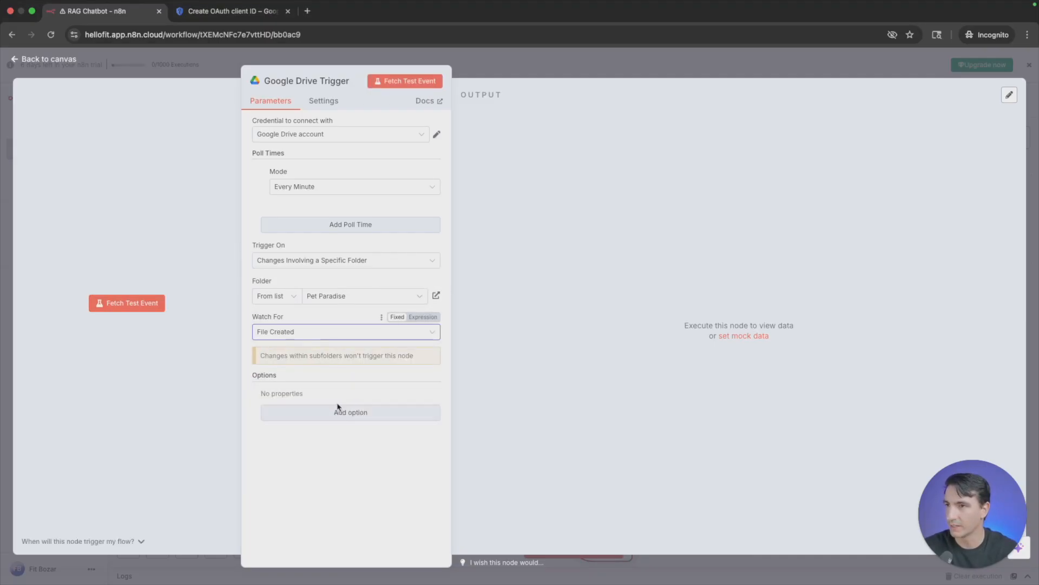
left_click(409, 81)
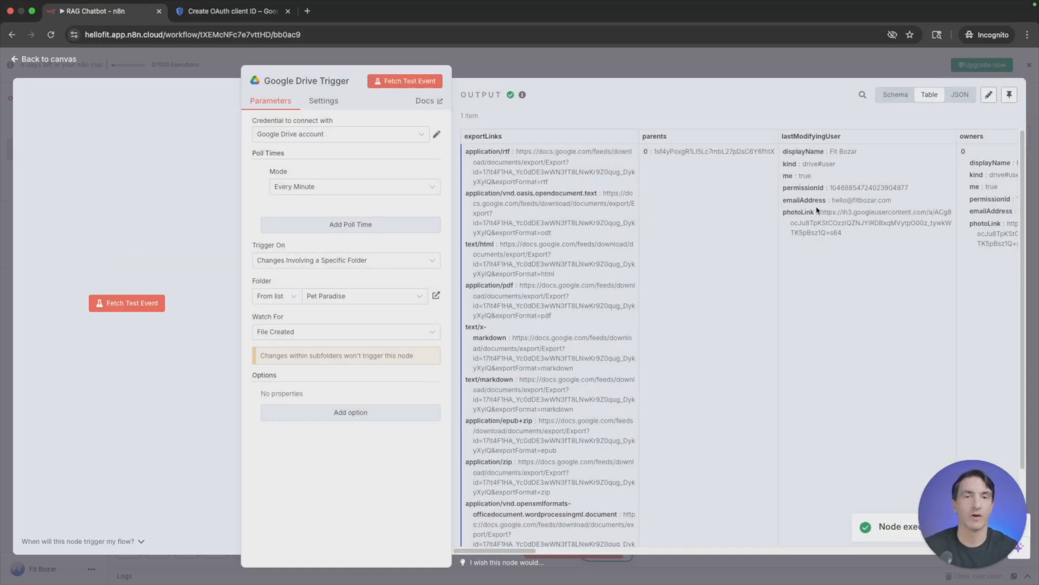
- Examine the Google Drive Trigger's test output in the Schema, JSON and Table views, including the file's id and name, and return to the canvas
scroll(724, 346, "down", 2)
scroll(722, 336, "up", 2)
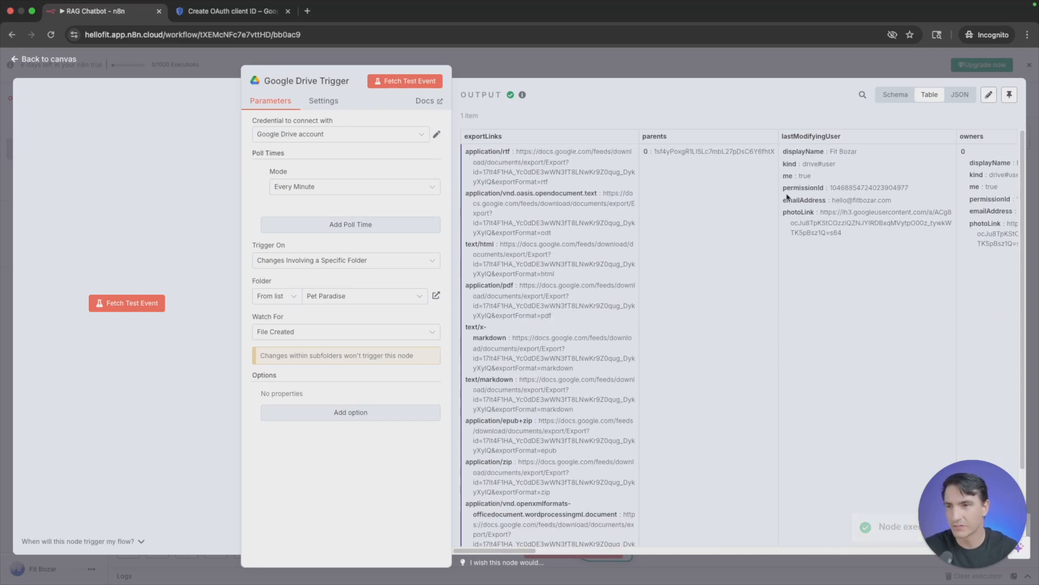
left_click(891, 95)
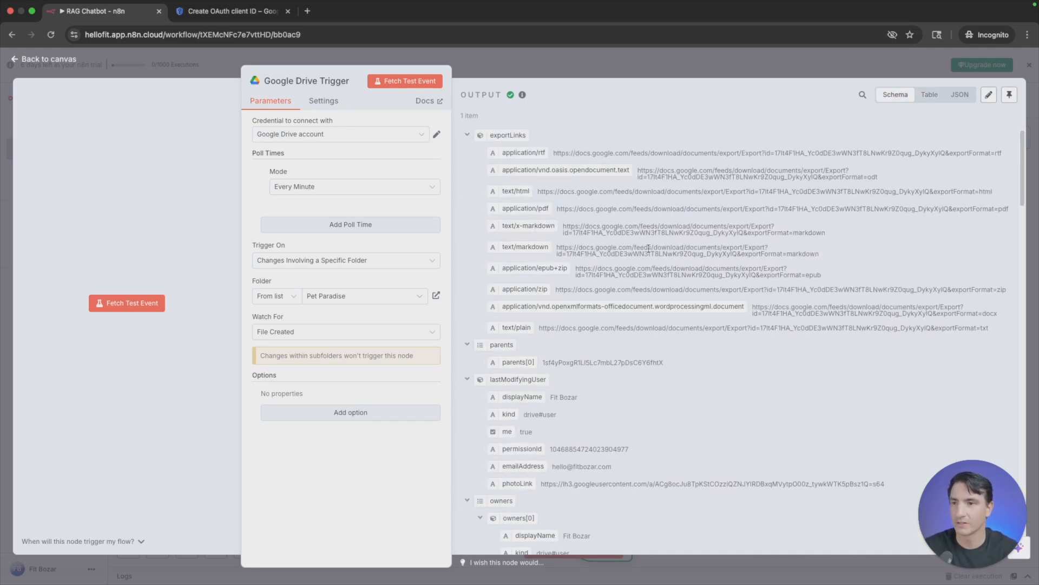
left_click(962, 96)
scroll(720, 321, "down", 10)
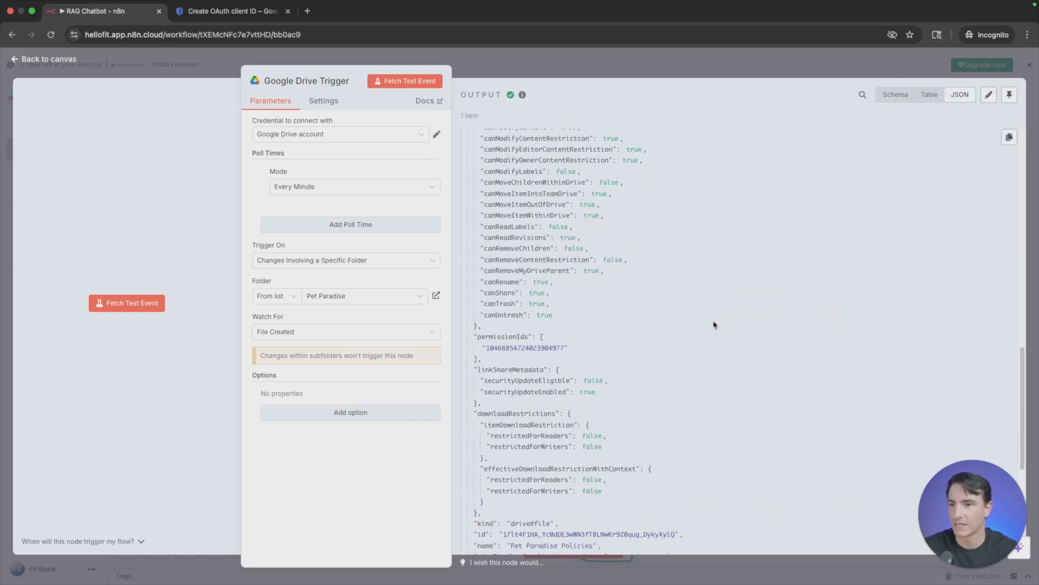
left_click(929, 95)
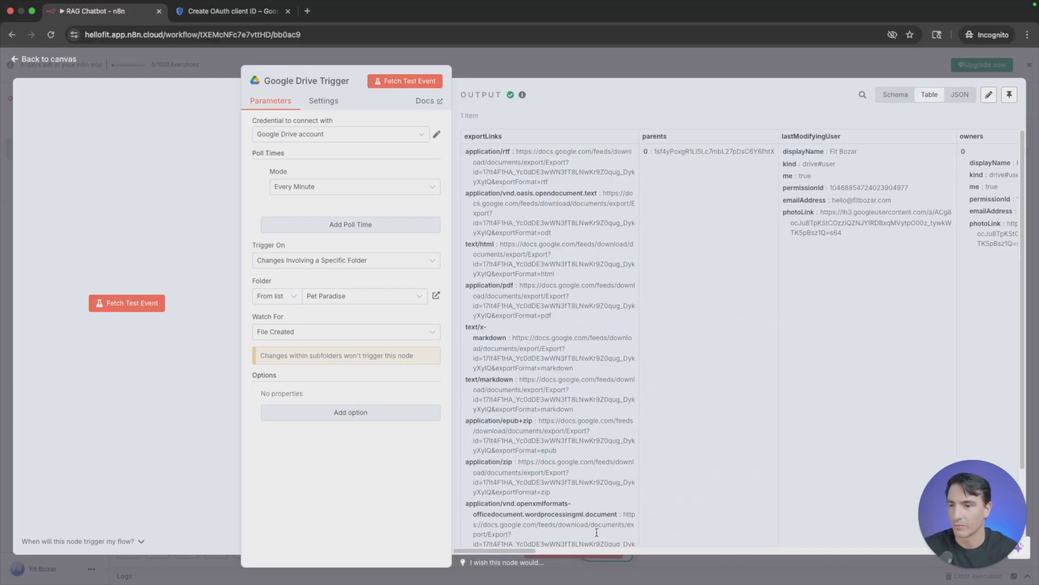
left_click_drag(497, 552, 725, 548)
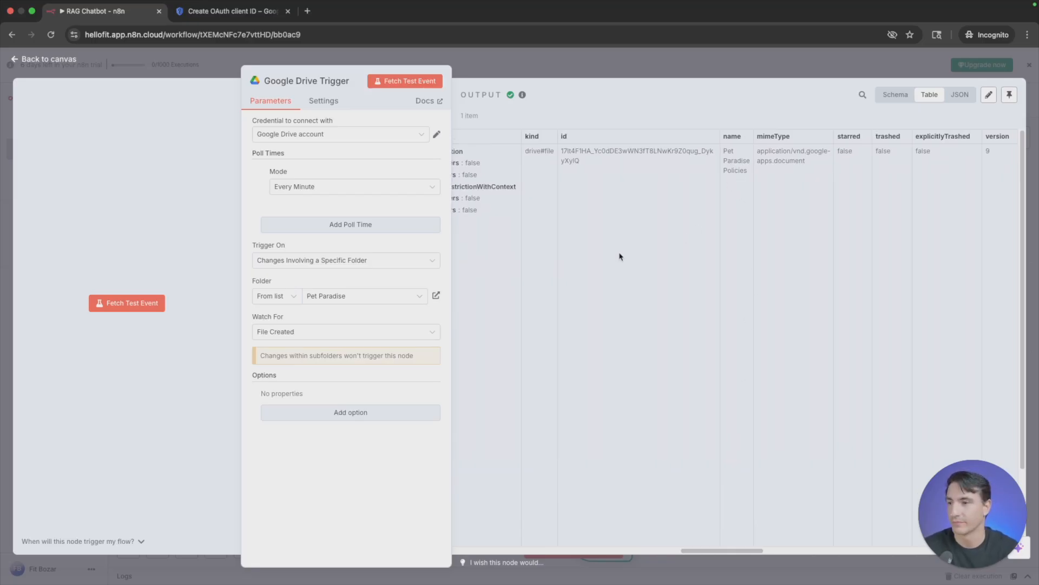
key("Escape")
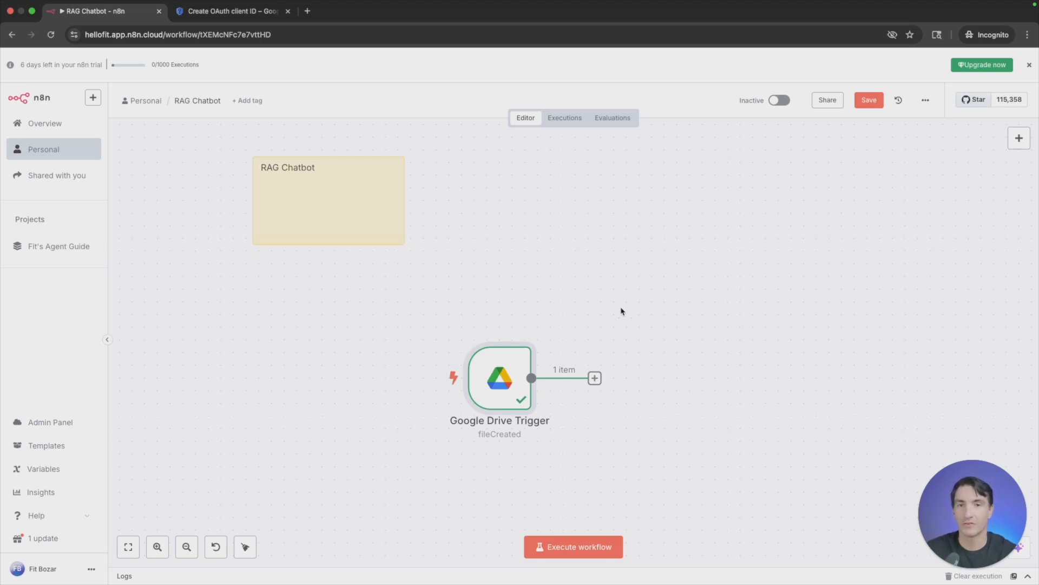
- Add a Google Drive node with the Download file action after the Google Drive Trigger
left_click(595, 378)
type("google drive")
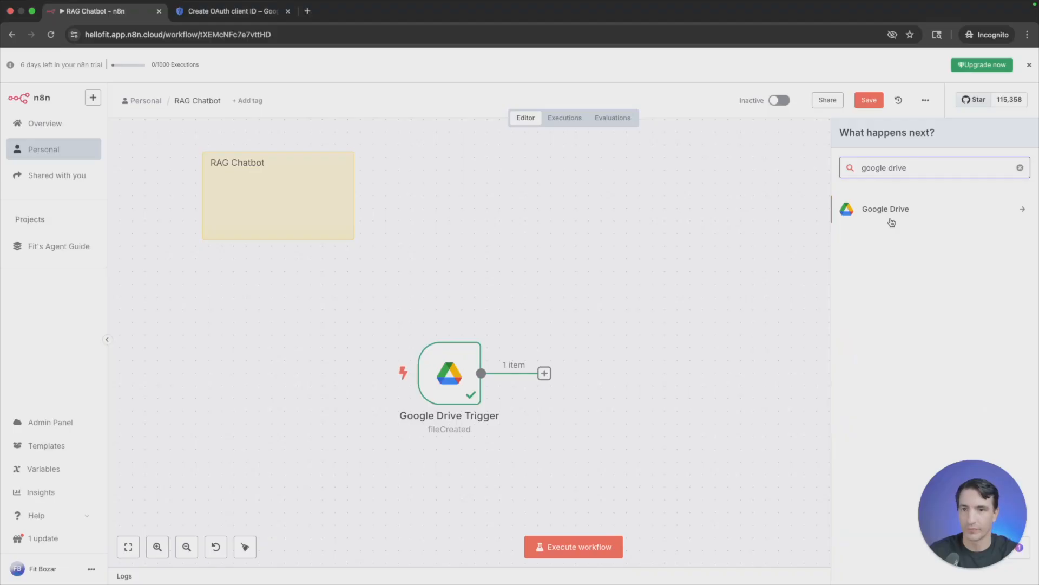
left_click(889, 218)
left_click(892, 301)
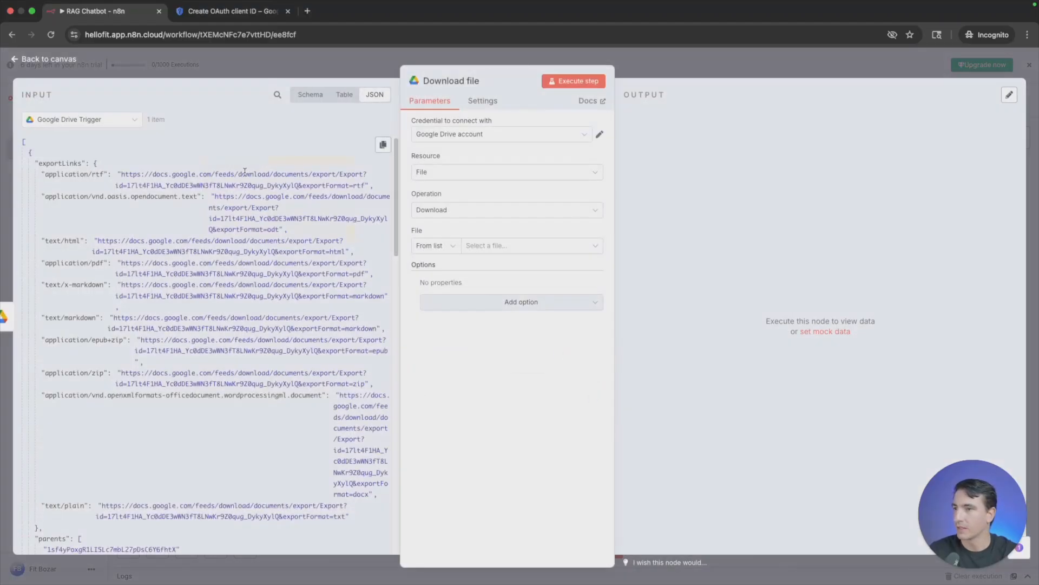
left_click(316, 97)
left_click(344, 98)
left_click(362, 99)
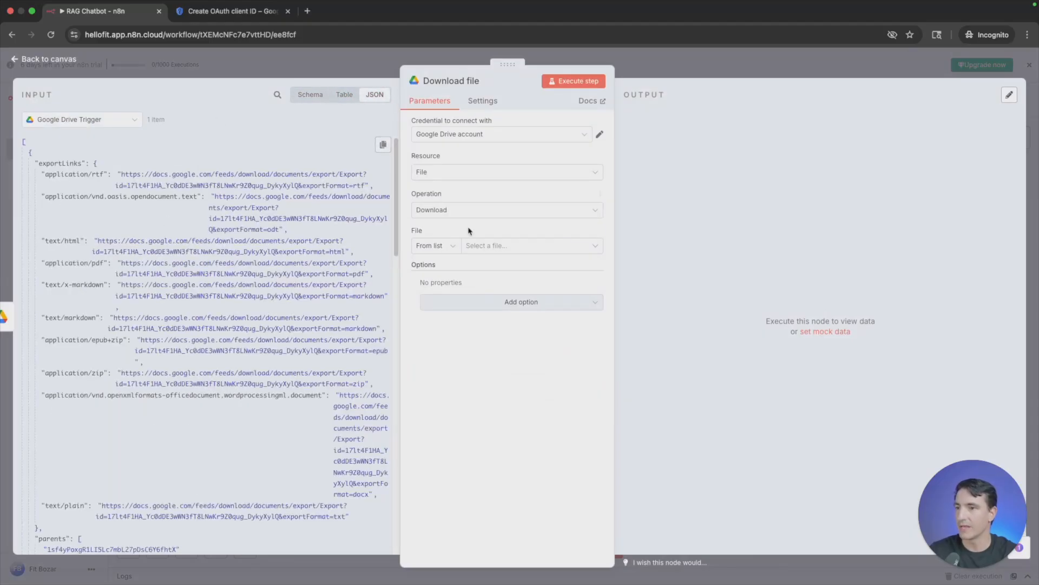
left_click(526, 254)
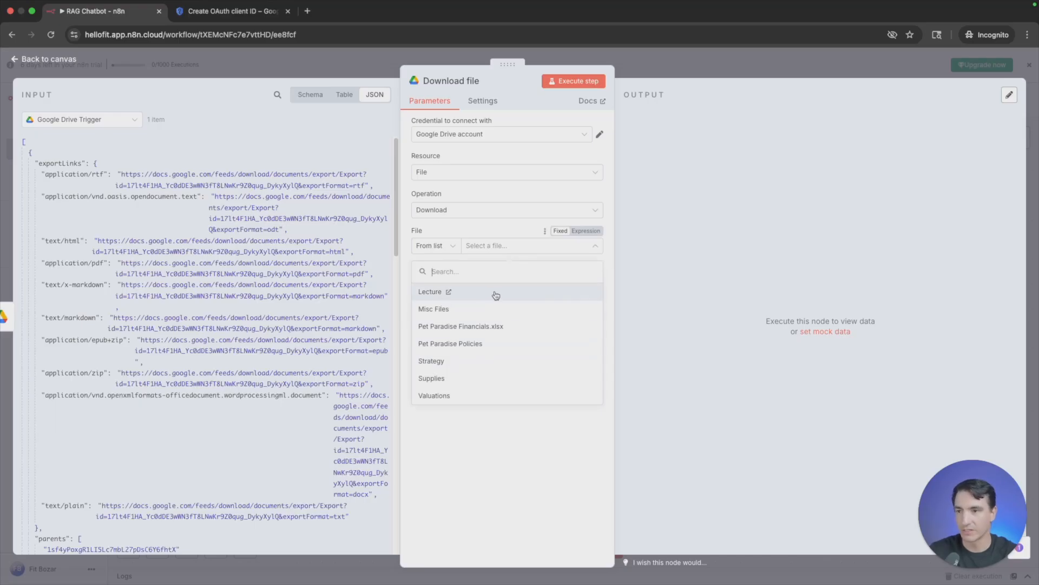
left_click(474, 428)
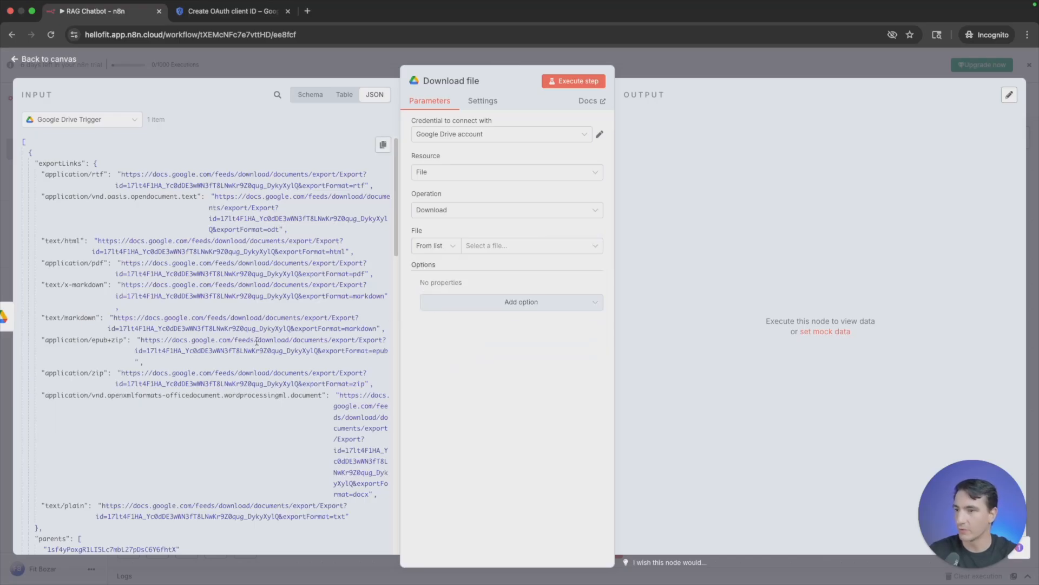
- Map the trigger's id field into the file to download by ID as {{ $json.id }}, and execute the node
scroll(142, 310, "down", 1)
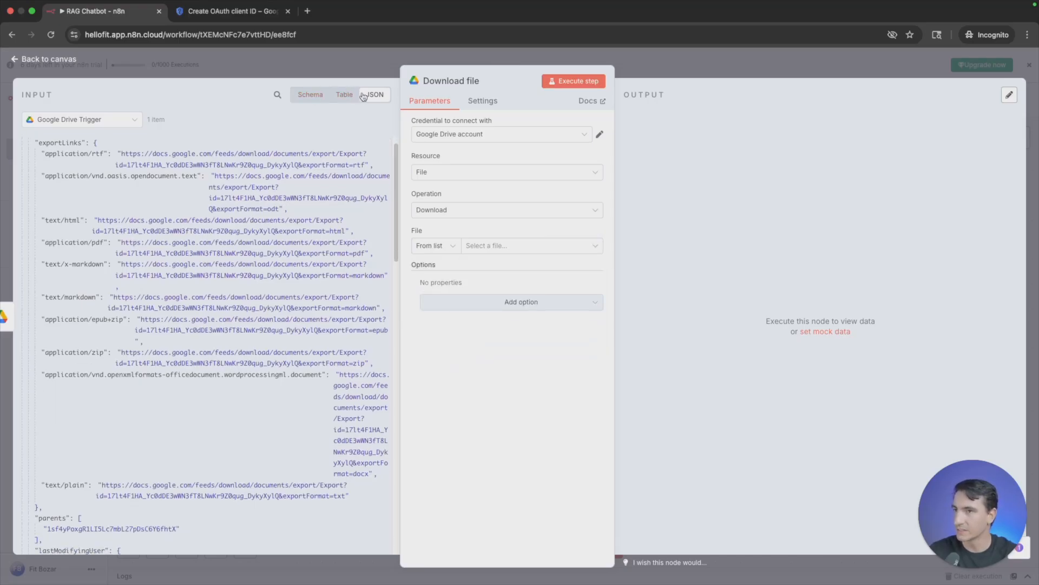
scroll(227, 239, "down", 10)
scroll(215, 253, "down", 1)
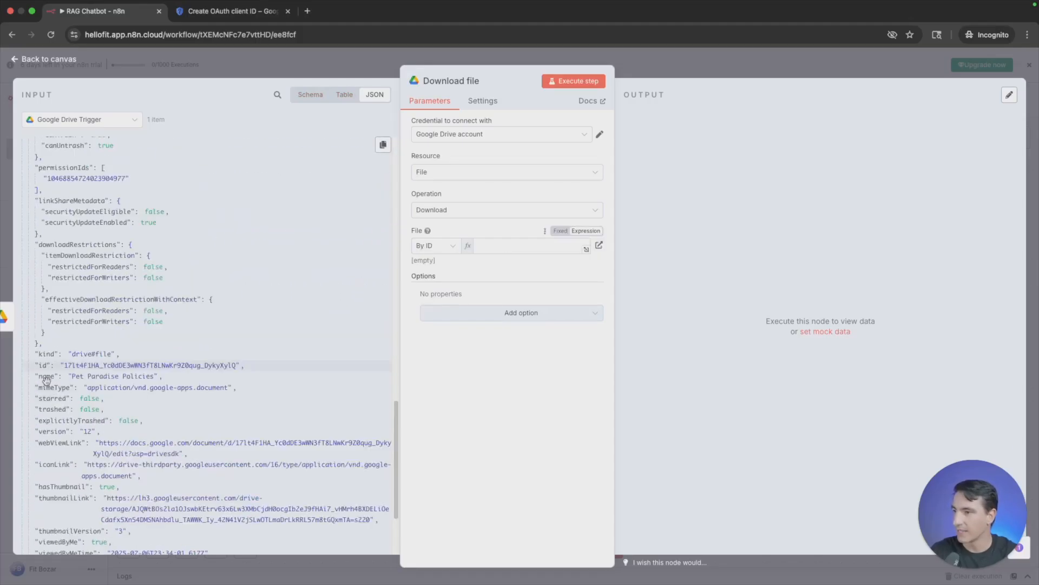
left_click_drag(42, 366, 493, 246)
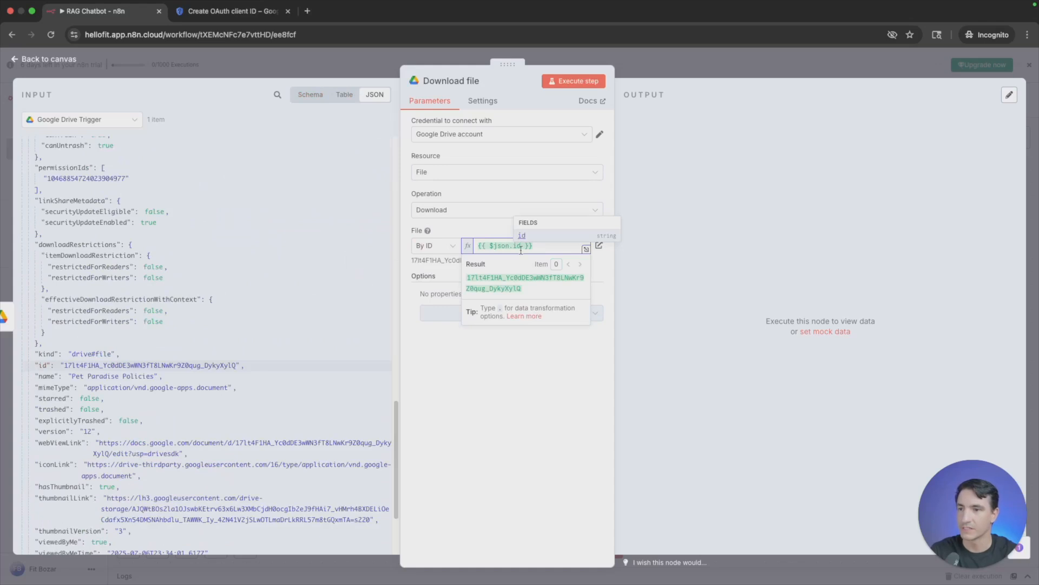
left_click(577, 81)
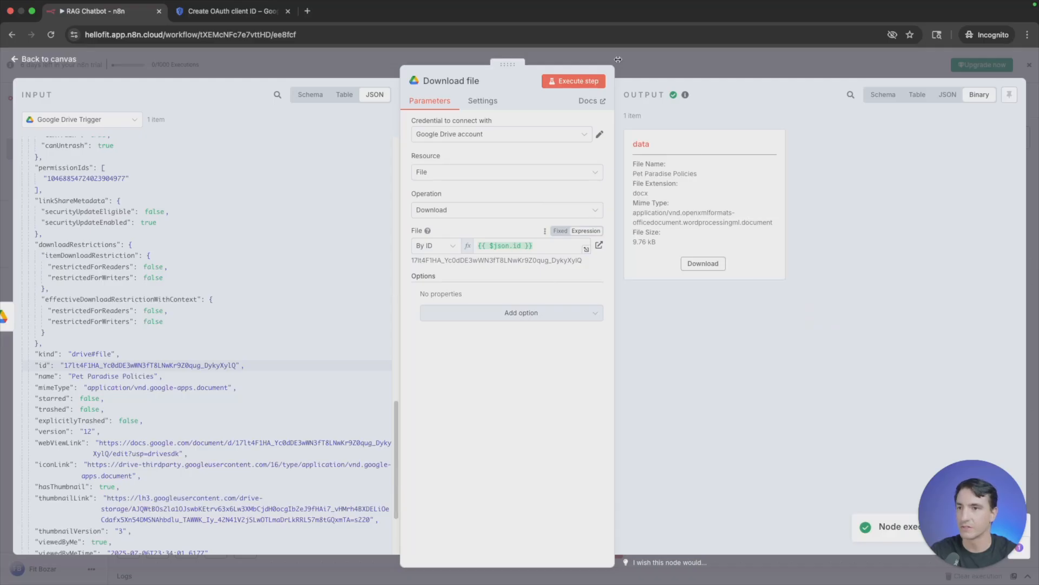
left_click(62, 60)
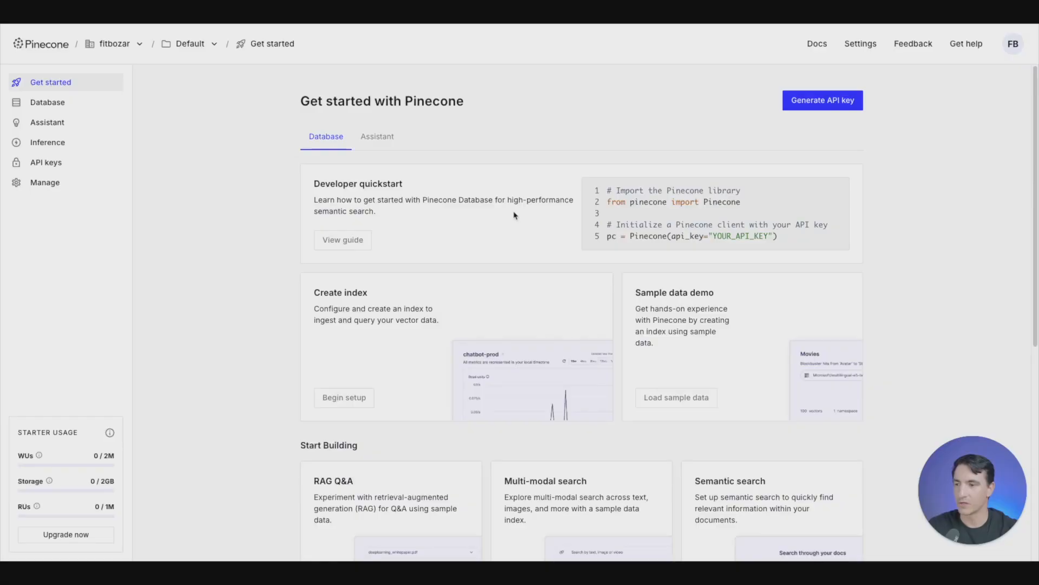
- In Pinecone, create an index named demo1 configured for text-embedding-3-small, keeping the default Serverless capacity, AWS provider and Virginia us-east-1 region
left_click(343, 403)
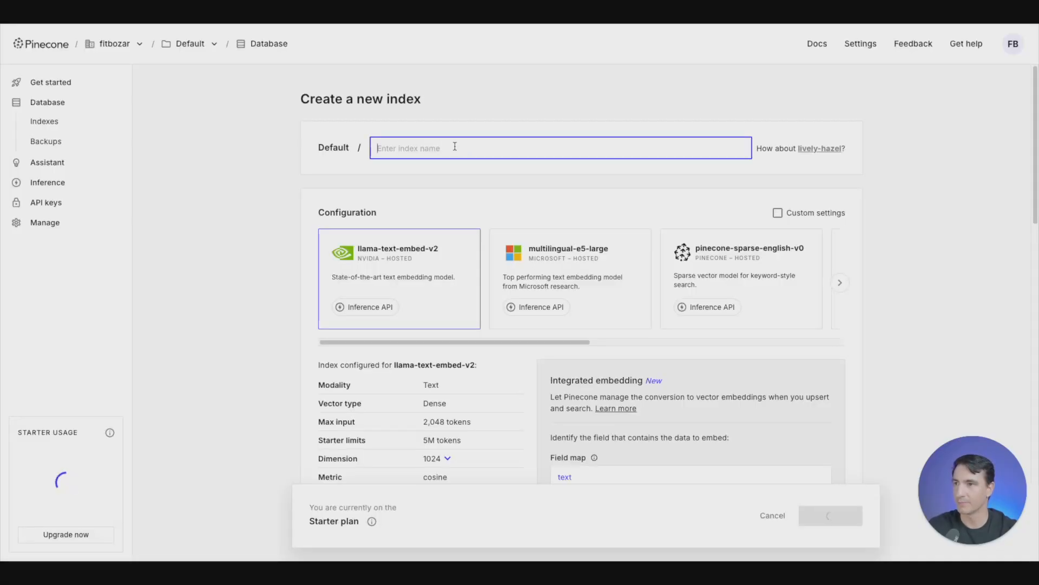
type("demo1")
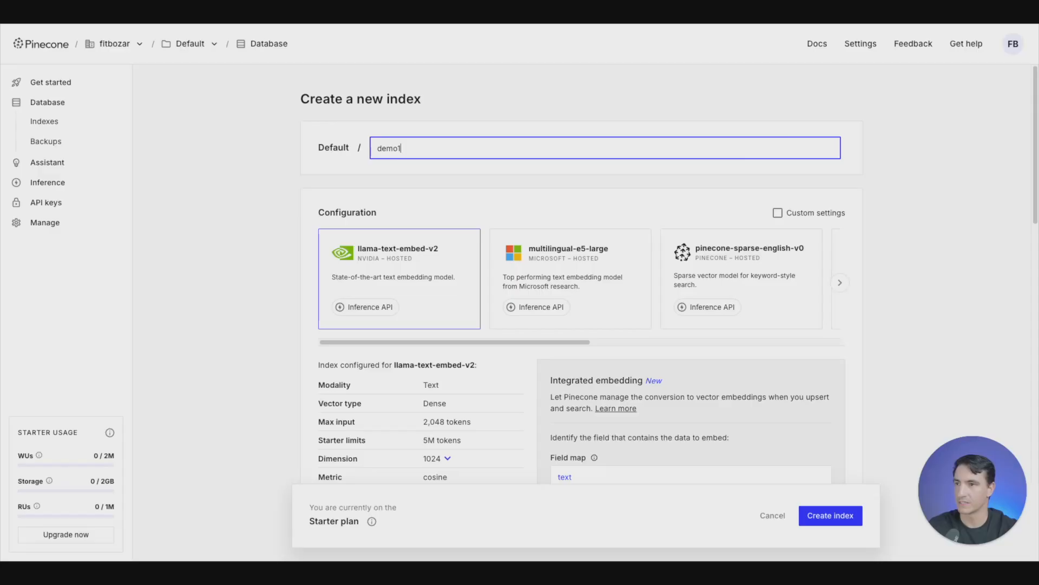
mouse_move(470, 342)
left_mouse_down()
mouse_move(509, 342)
mouse_move(474, 341)
left_mouse_up()
scroll(535, 341, "right", 6)
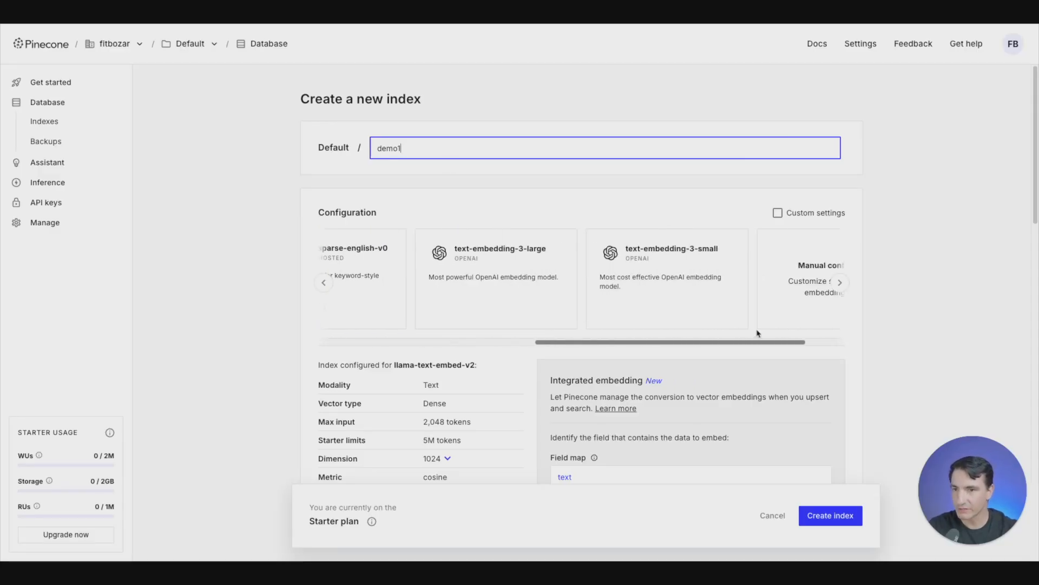
left_click(630, 265)
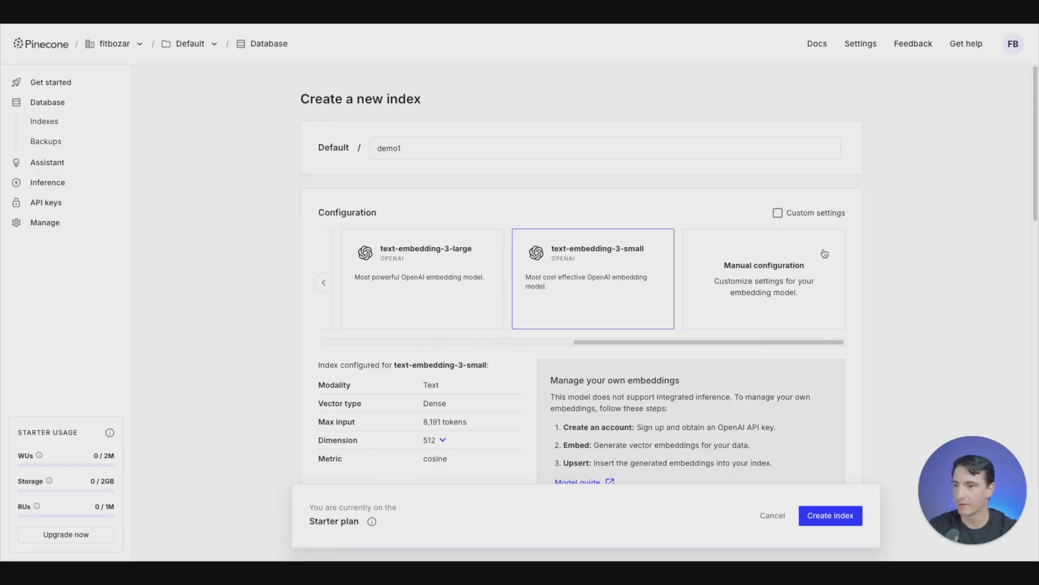
scroll(823, 254, "down", 5)
scroll(360, 292, "down", 6)
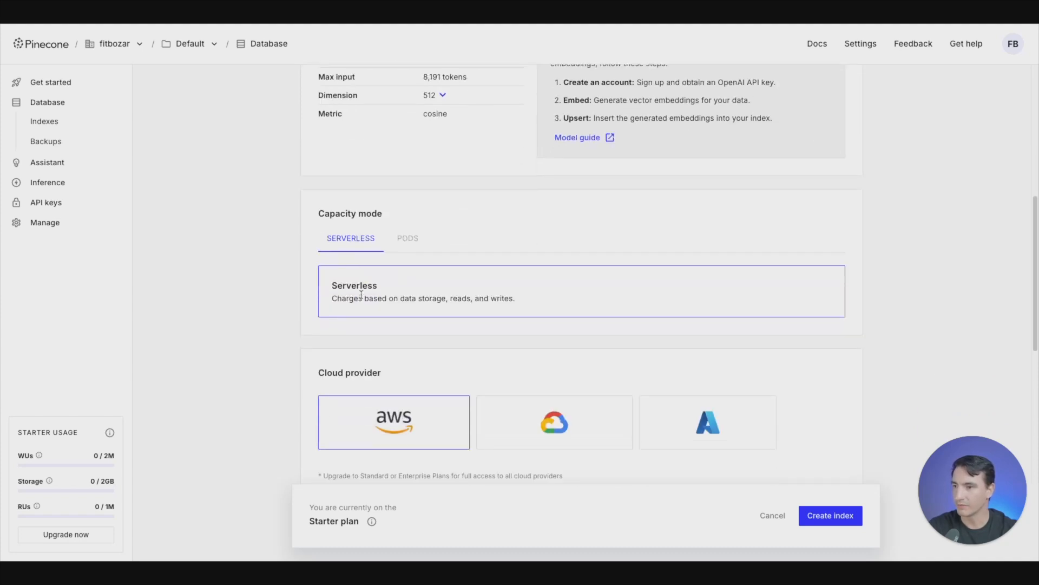
scroll(663, 287, "down", 2)
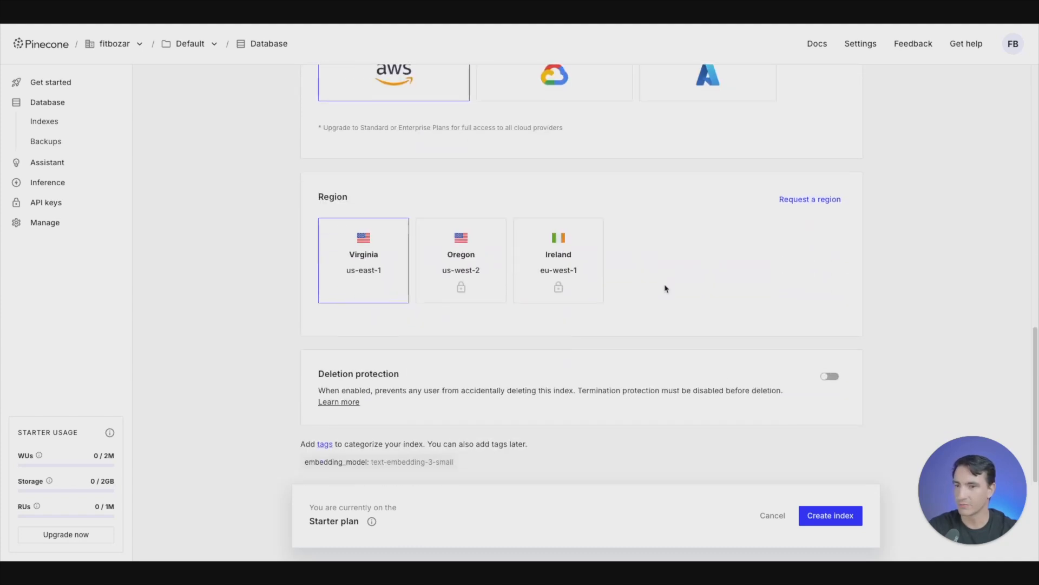
left_click(833, 518)
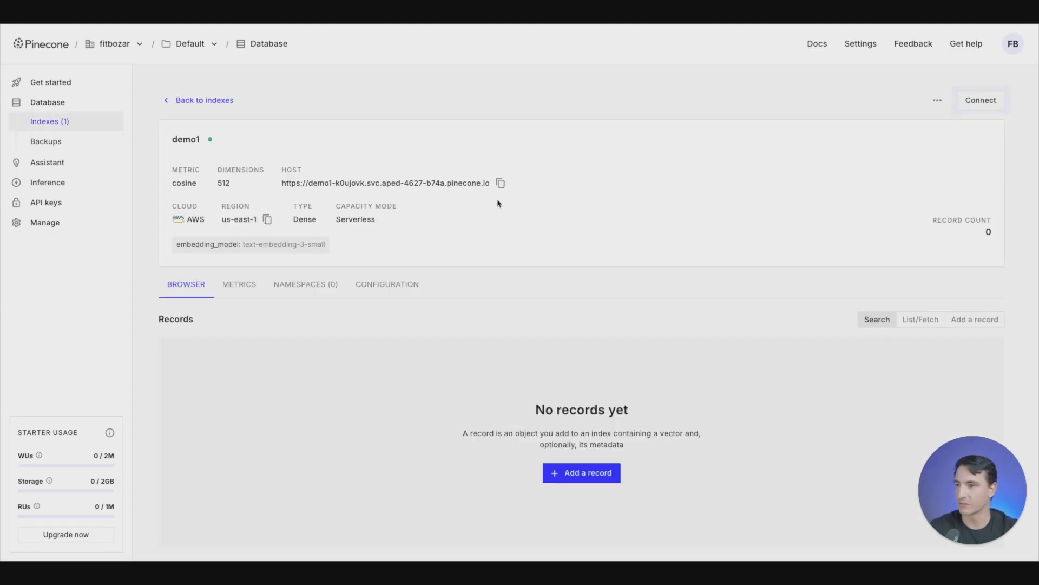
- Generate a new Pinecone API key named Demo1 with All permissions and copy its value
left_click(57, 204)
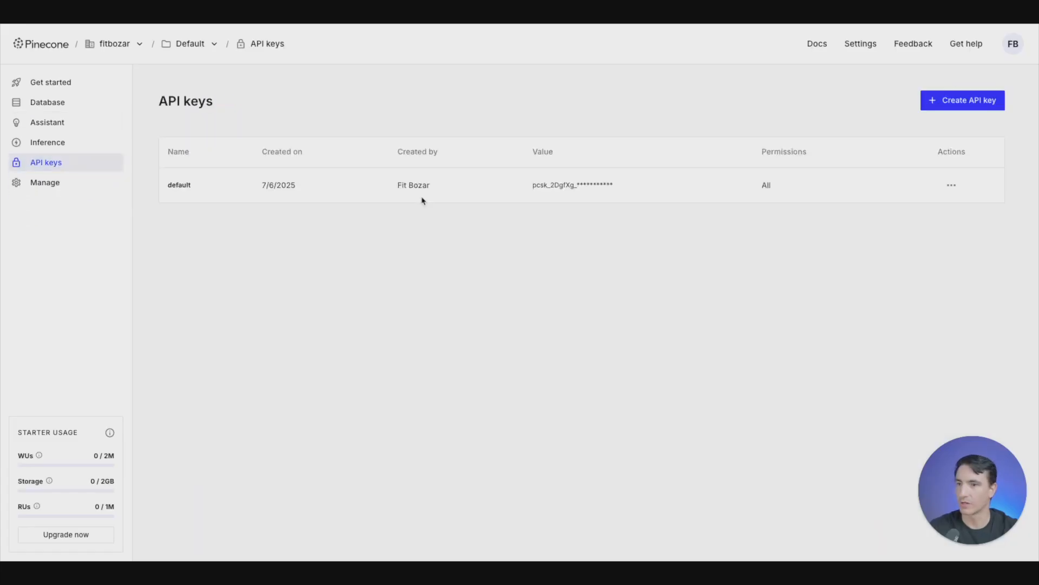
left_click(961, 100)
type("Demo1")
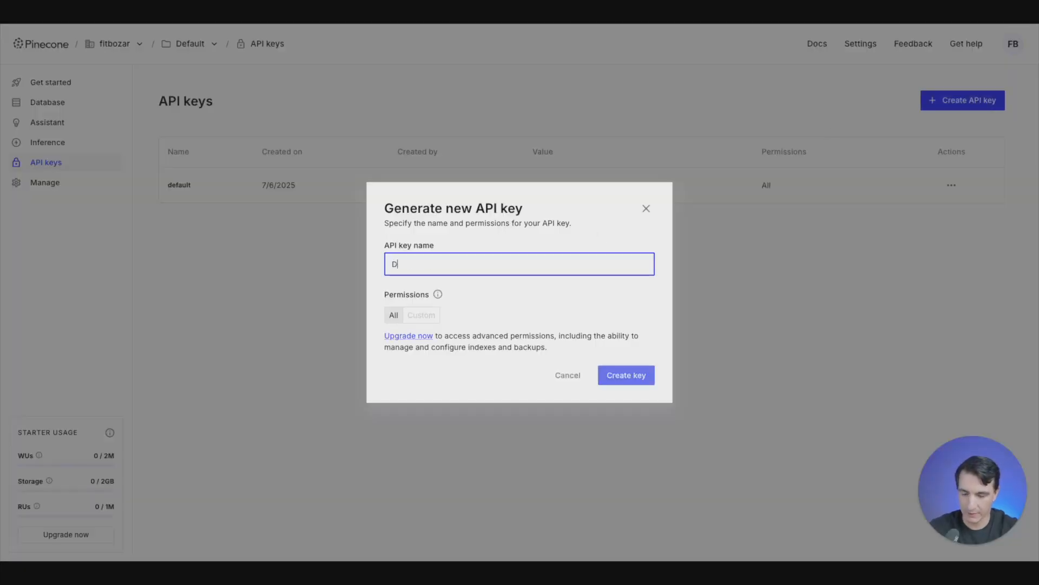
left_click(628, 378)
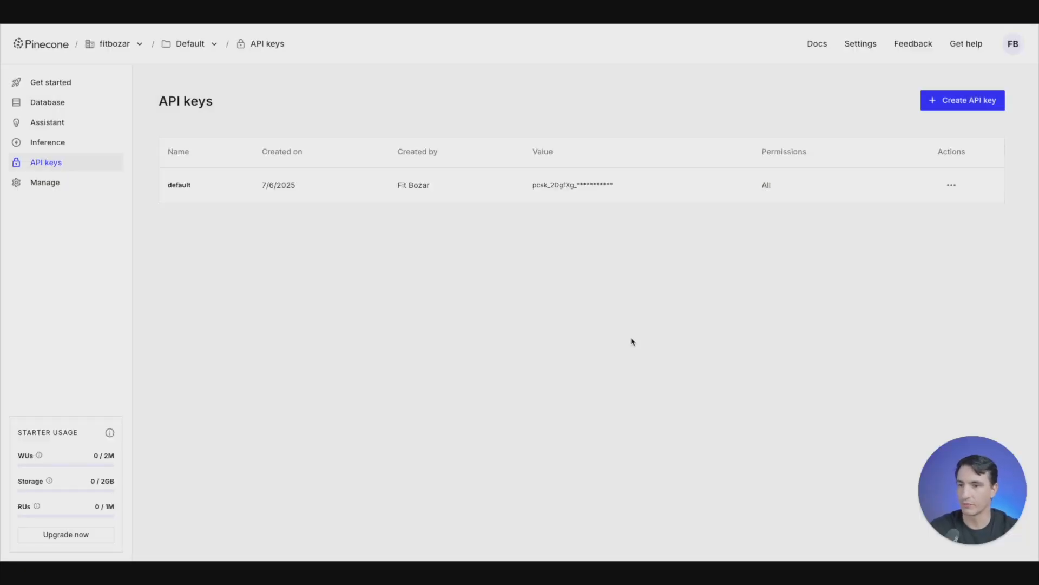
left_click(692, 270)
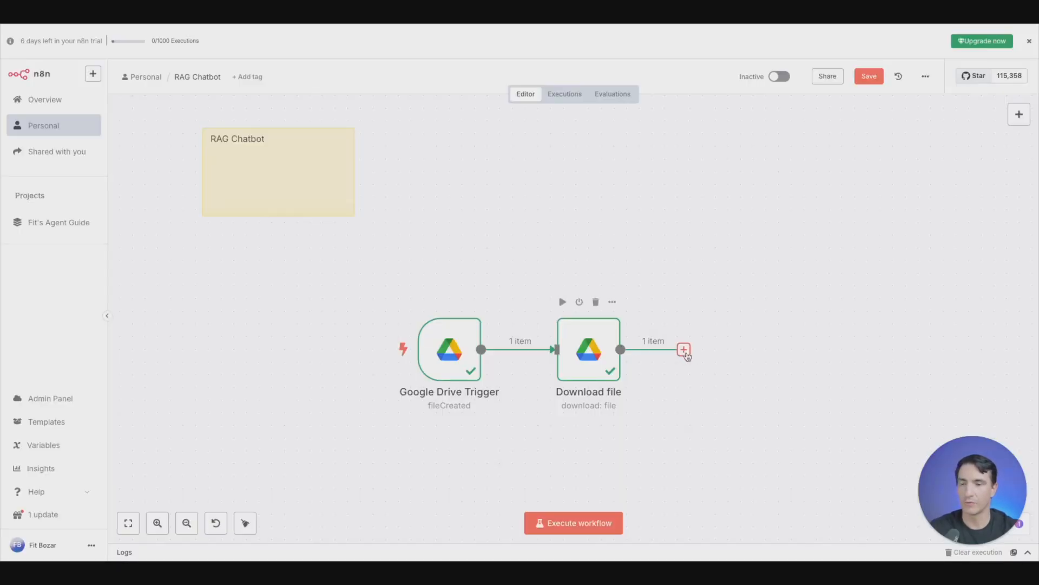
- In n8n, add a Pinecone Vector Store node with the Add documents to vector store action after the Download file node
left_click(684, 350)
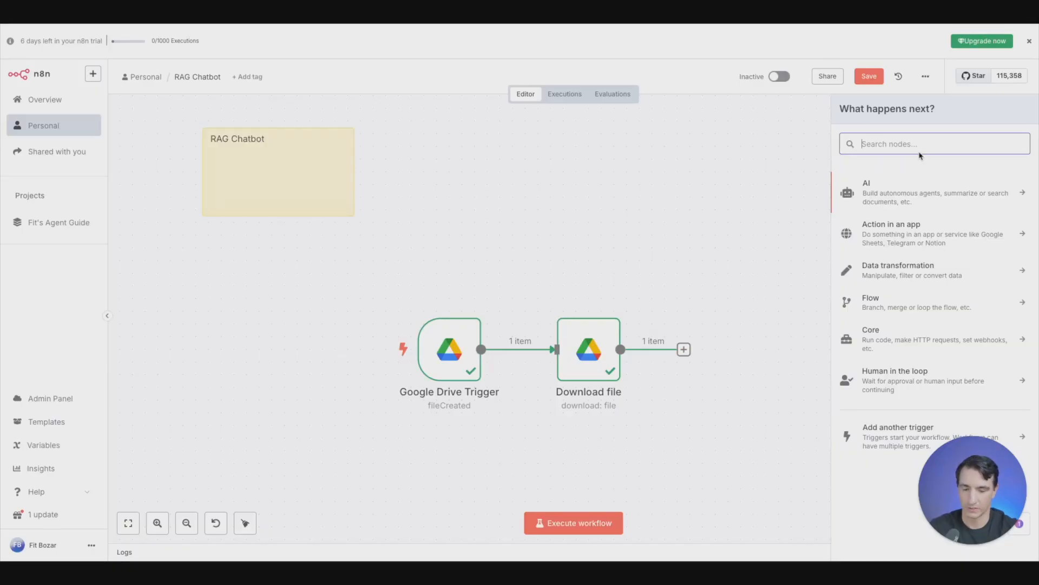
type("pinceon")
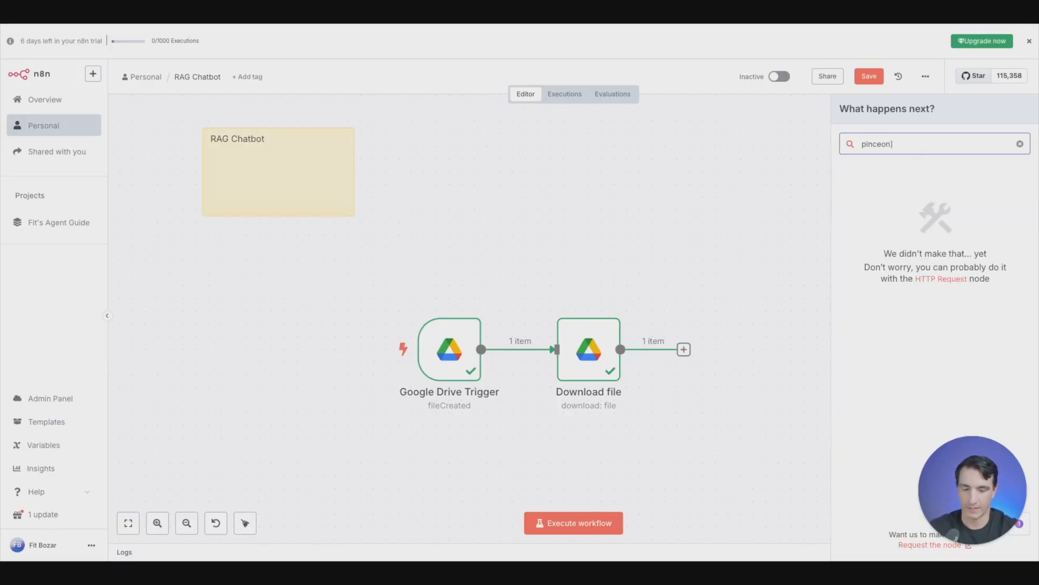
key("BackSpace")
key("BackSpace")
key("BackSpace")
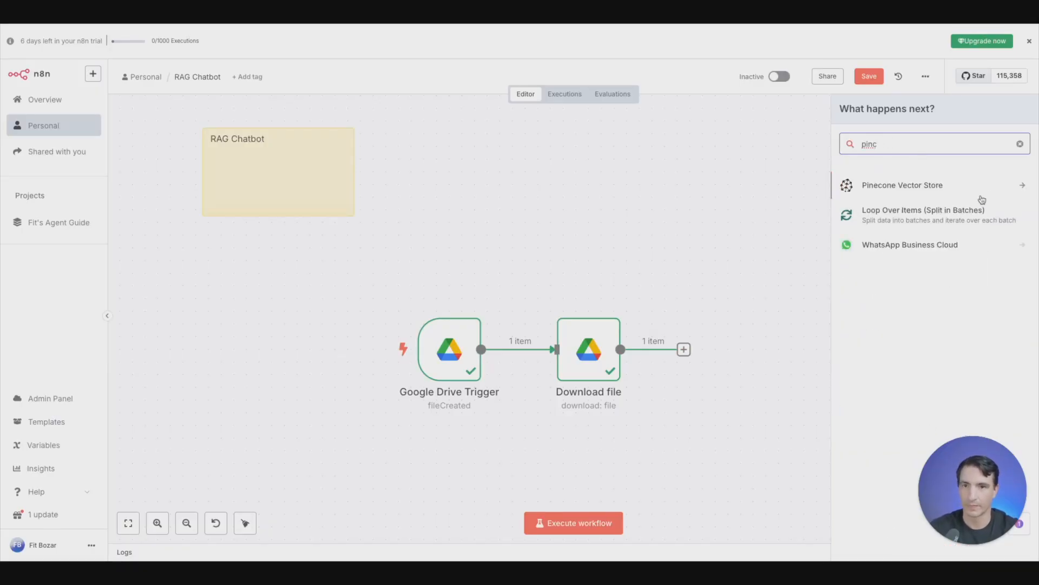
left_click(948, 187)
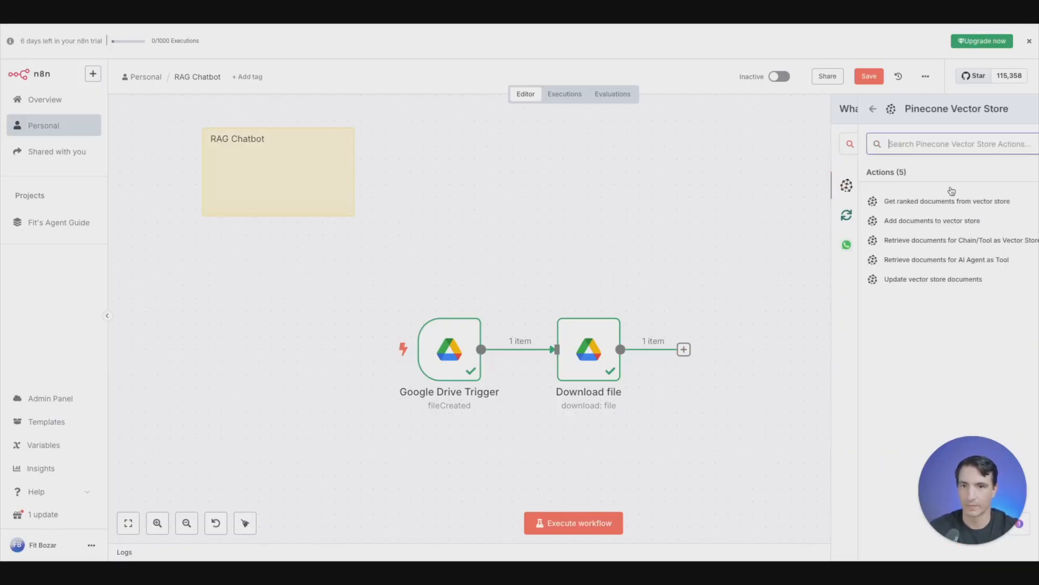
left_click(899, 222)
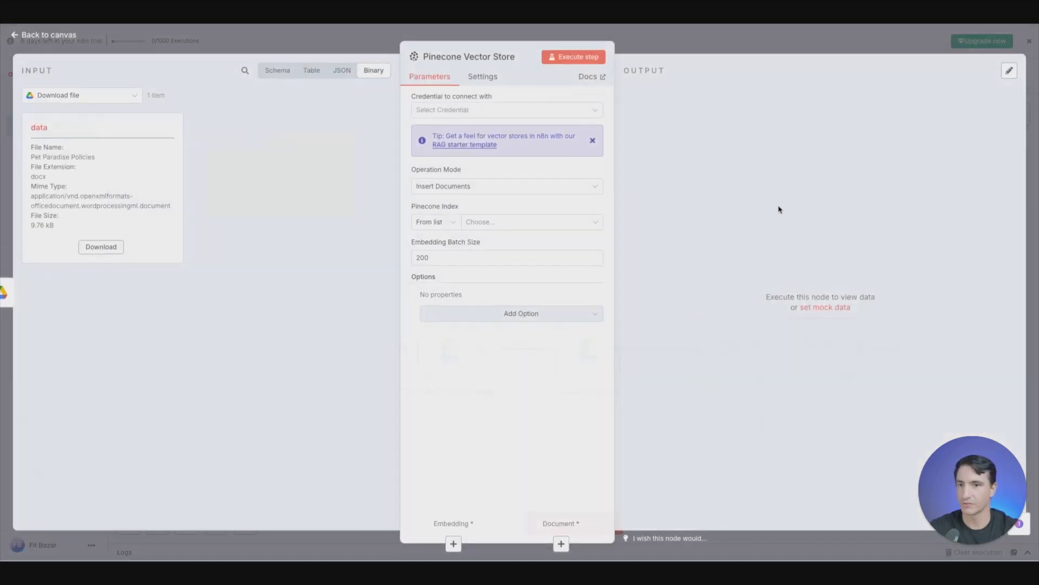
- Create a Pinecone credential named Demo123 with the copied API key, and choose the demo1 index for the vector store
left_click(485, 111)
left_click(476, 139)
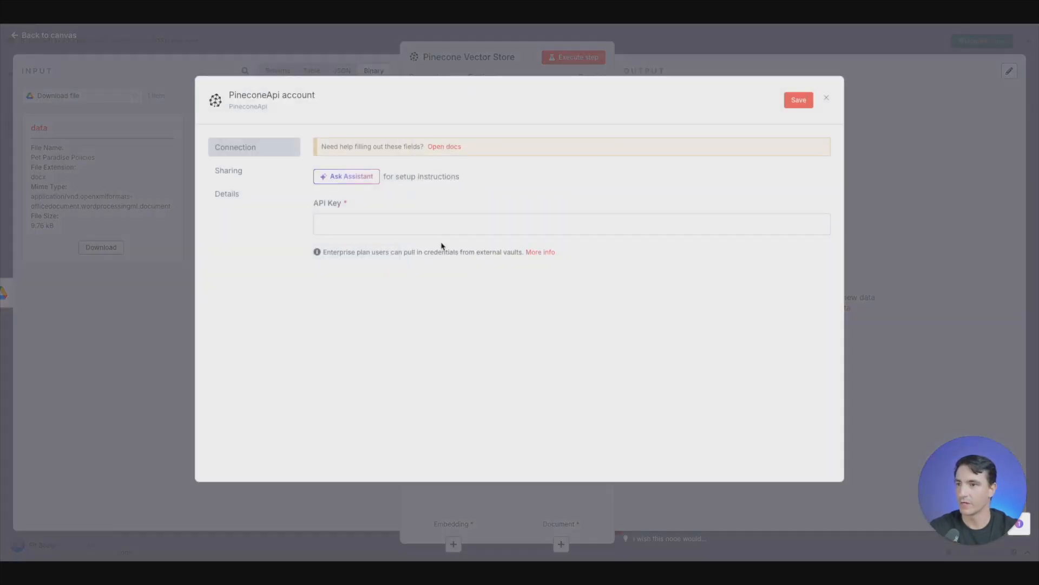
left_click(446, 228)
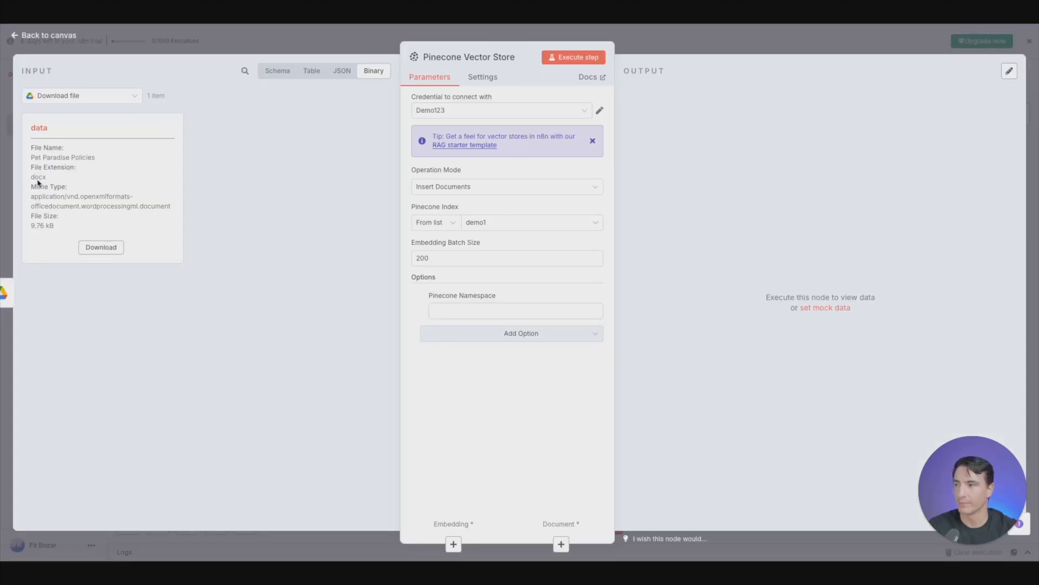
- Set the Pinecone Namespace option of the insert-mode vector store node to Pet Policies and return to the canvas
left_click(498, 311)
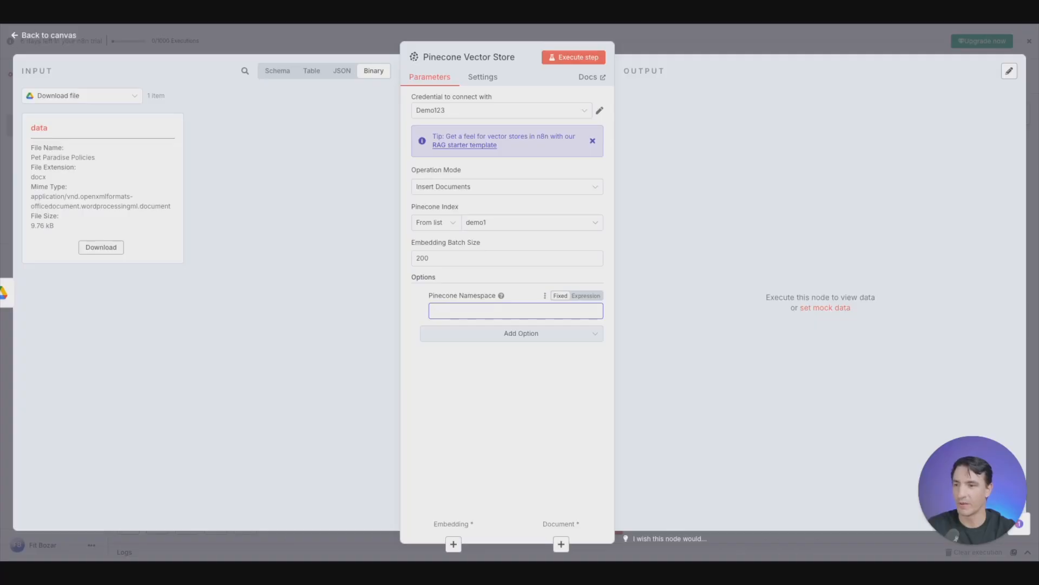
type("Pet Policies")
left_click(340, 33)
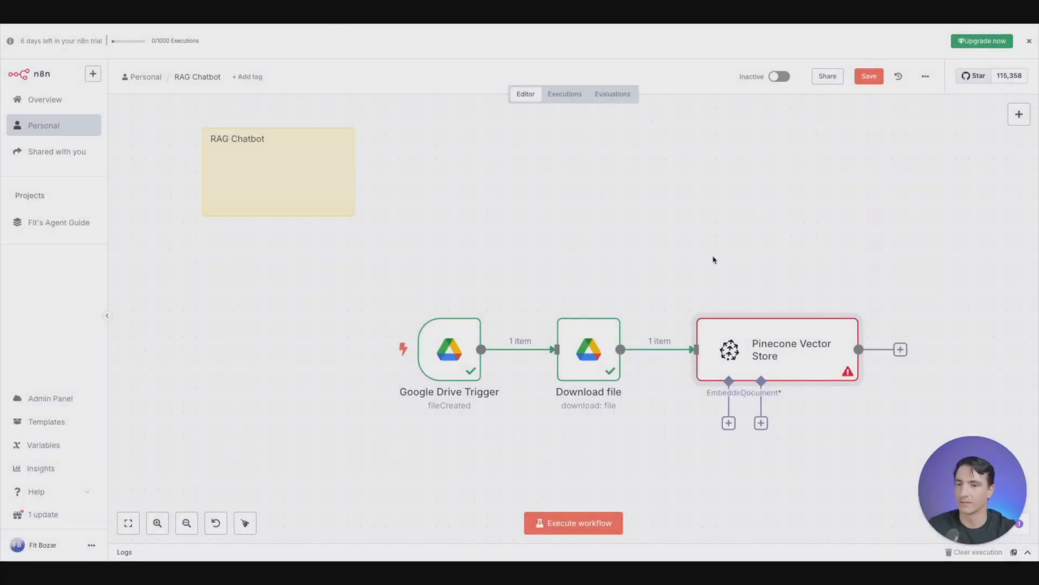
- Attach an Embeddings OpenAI node using text-embedding-3-small to the Pinecone Vector Store, and place it below the Download file node
left_click(728, 423)
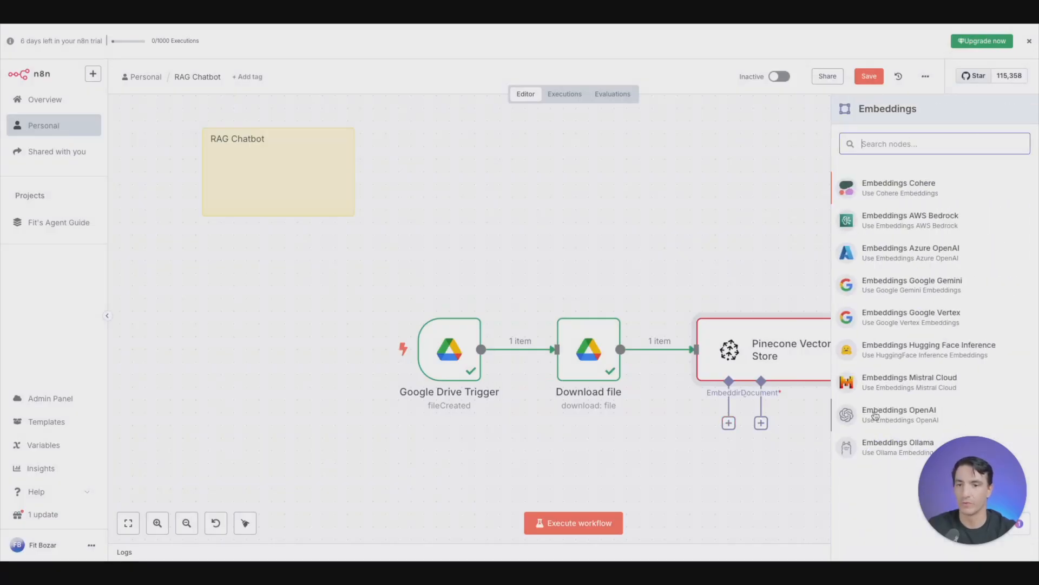
left_click(879, 409)
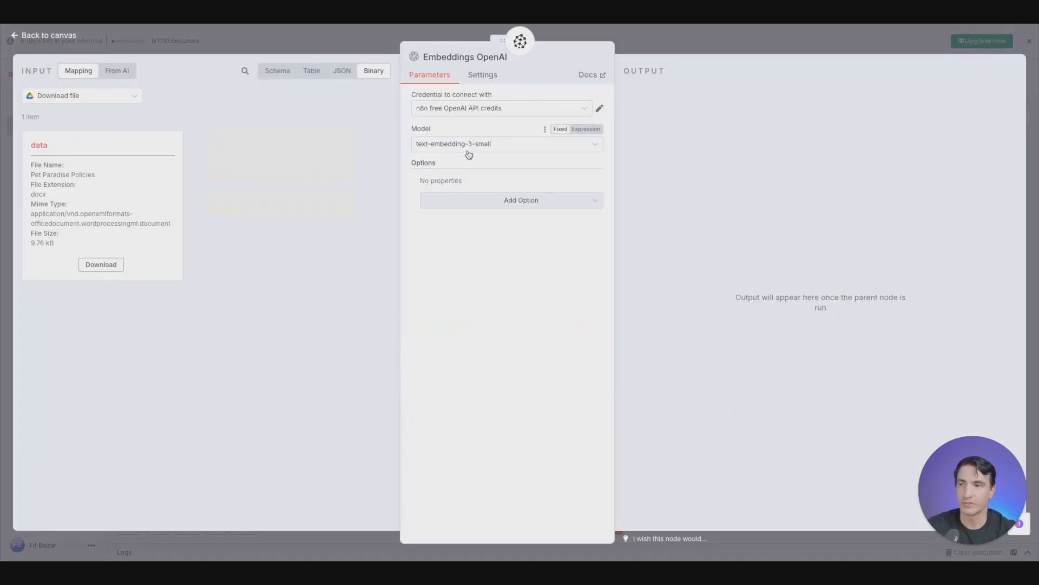
left_click(364, 41)
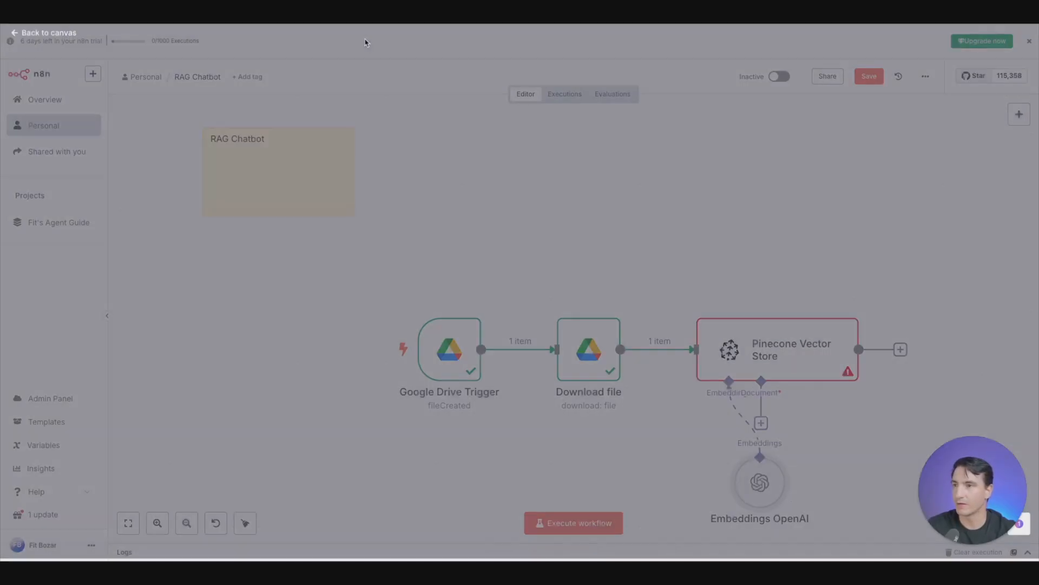
left_click_drag(758, 479, 619, 453)
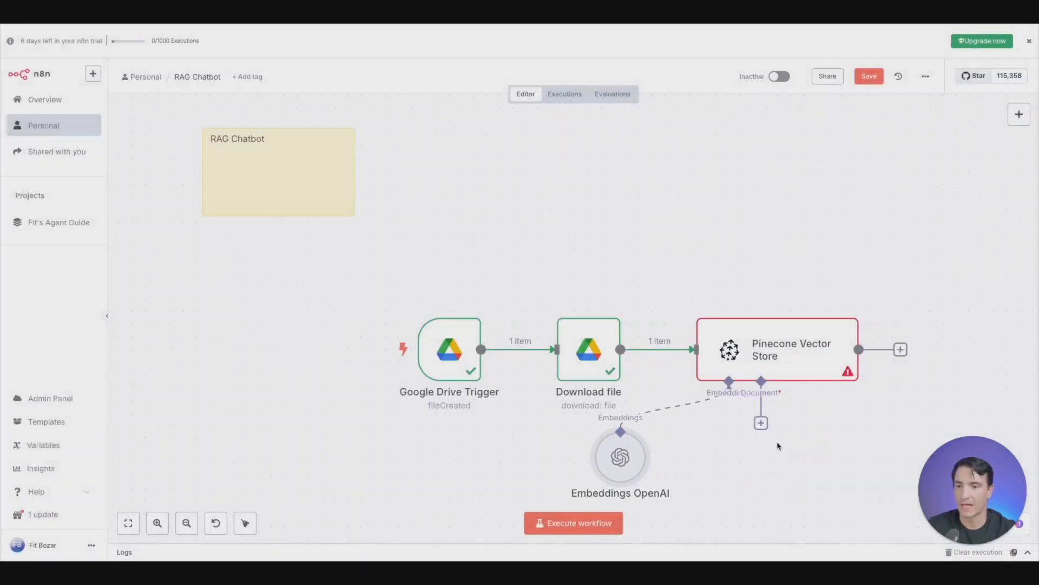
- Attach a Default Data Loader as the vector store's document source and set its type of data to Binary
left_click(761, 423)
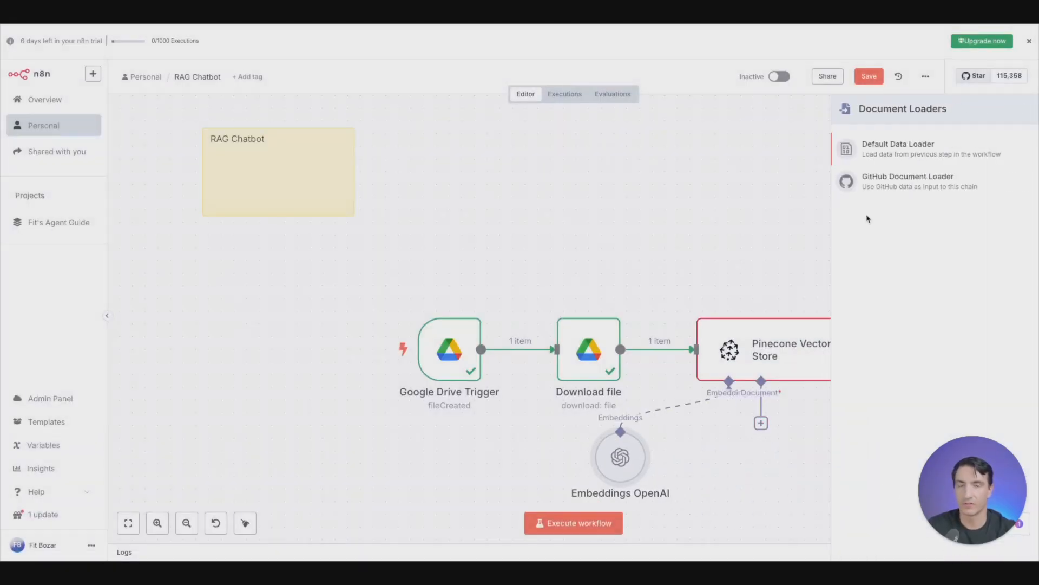
left_click(905, 157)
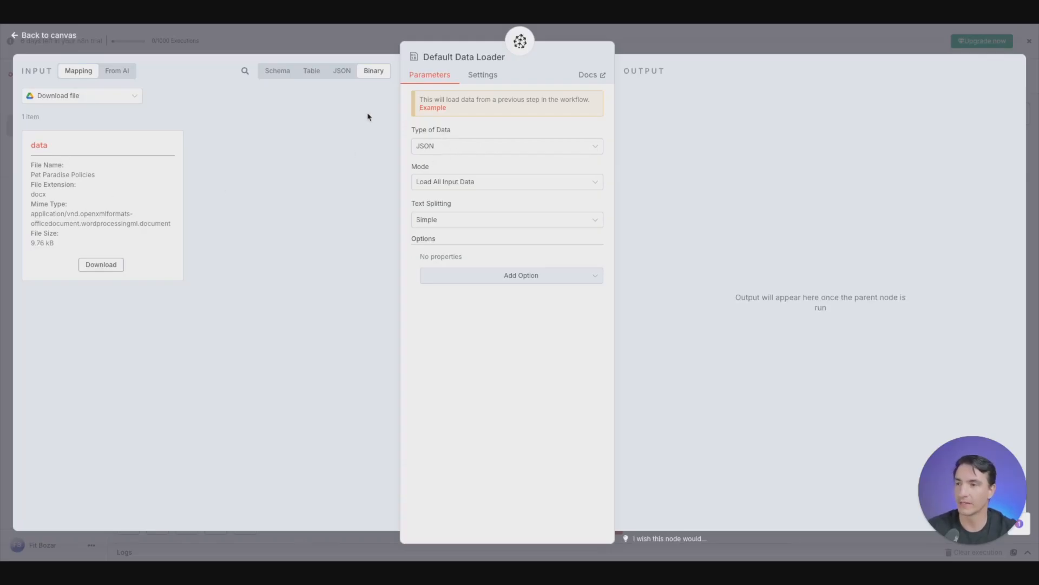
left_click(341, 71)
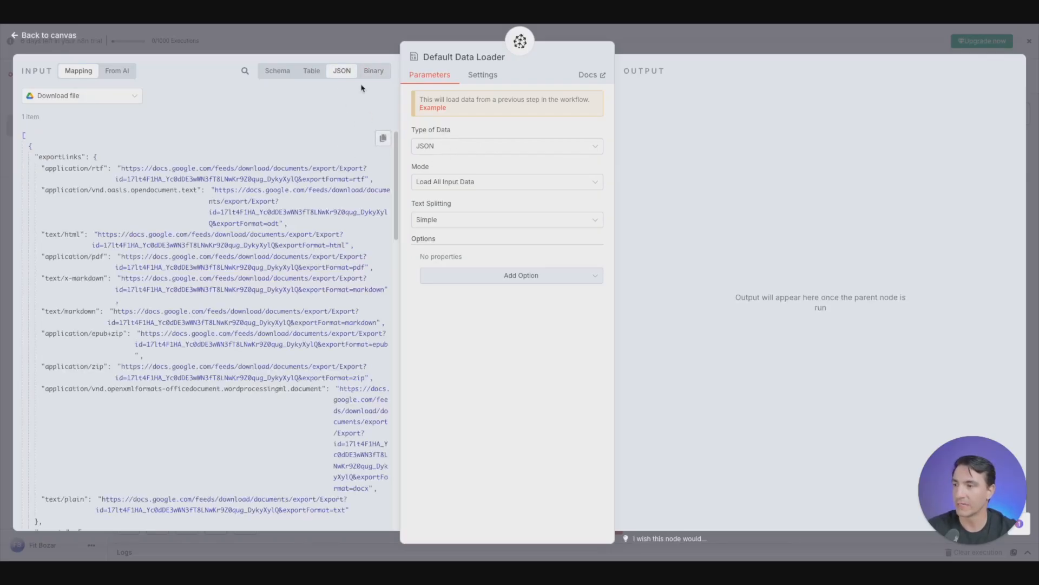
left_click(373, 71)
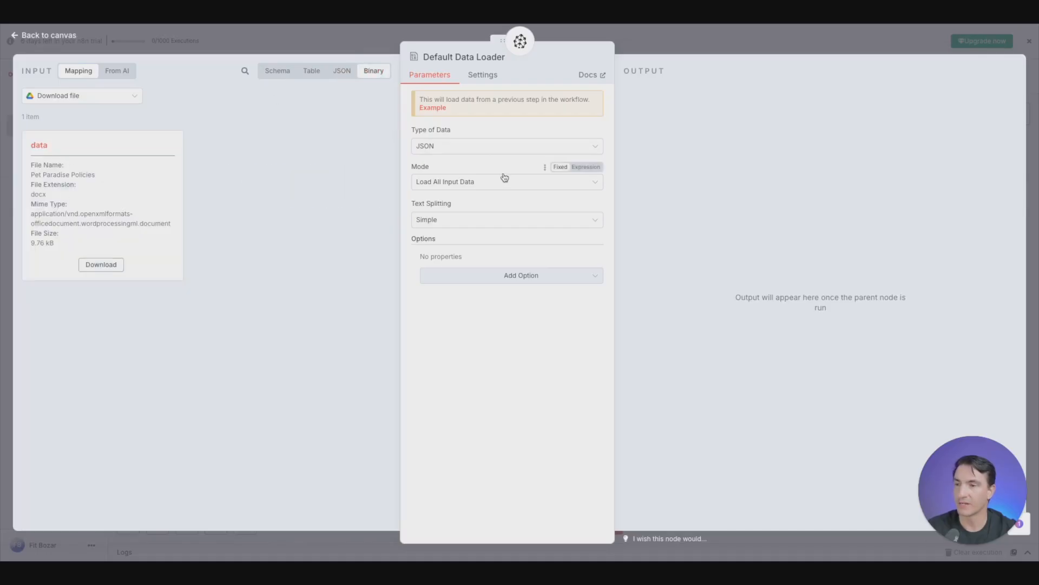
left_click(464, 144)
left_click(448, 202)
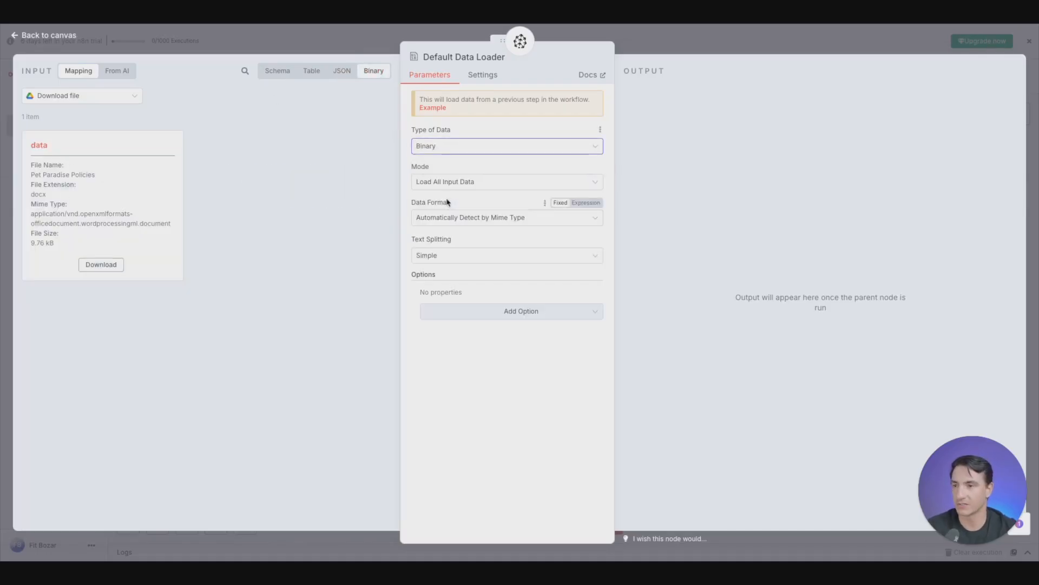
- Set the data loader's text splitting to Custom and attach a Recursive Character Text Splitter to it
left_click(449, 256)
left_click(449, 318)
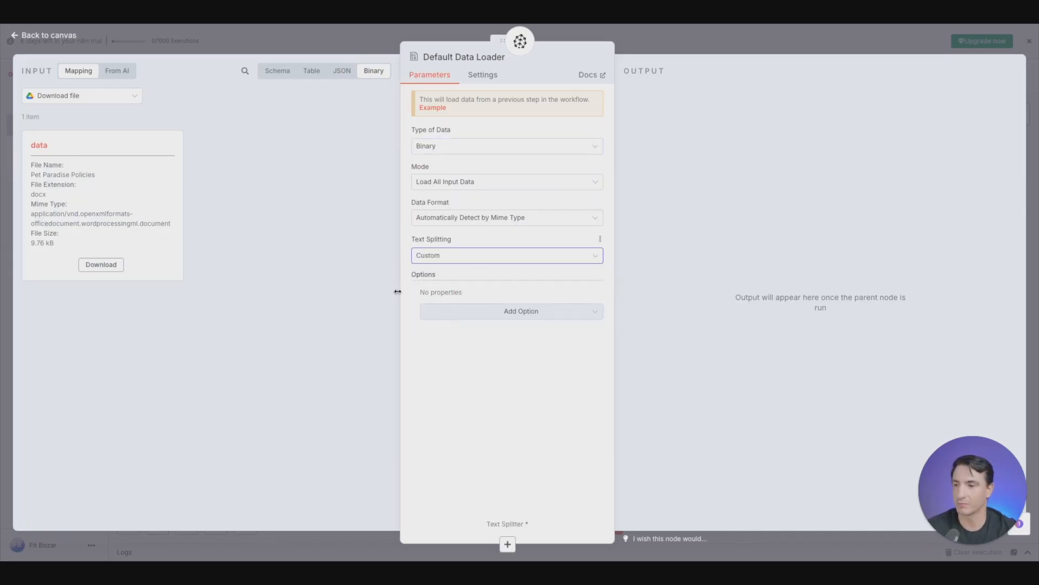
left_click(371, 48)
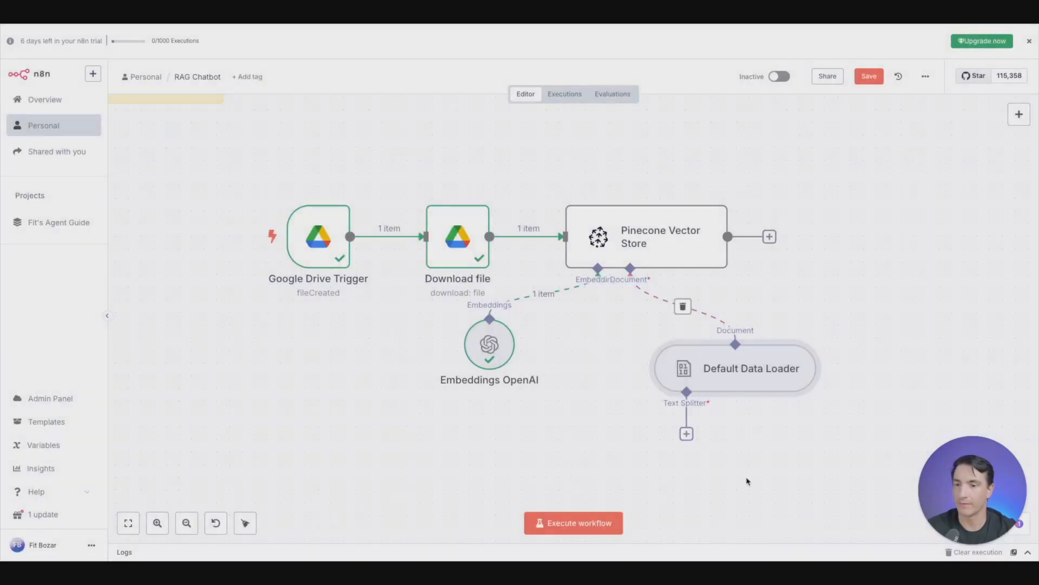
left_click(686, 433)
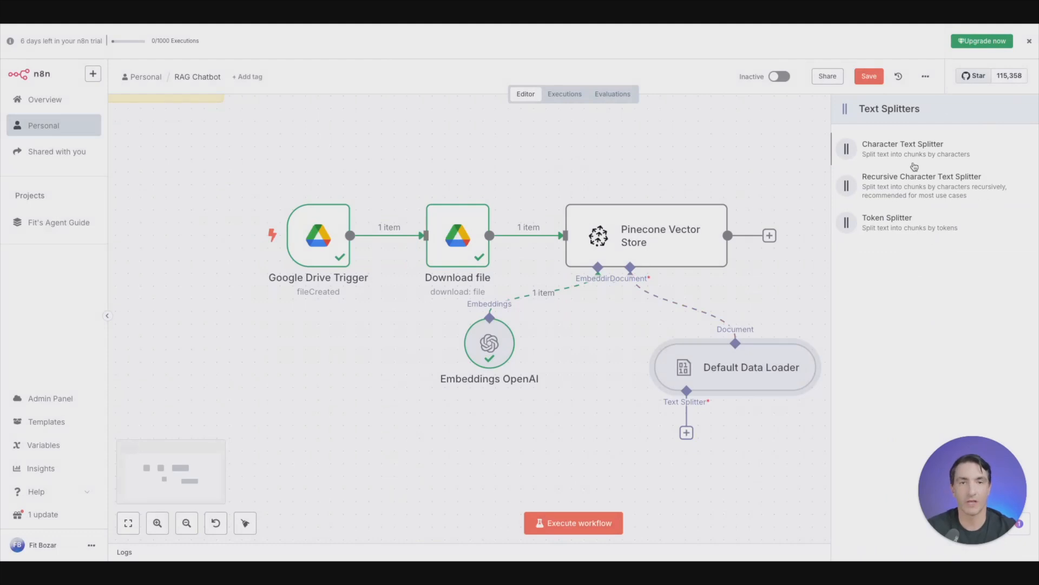
left_click(891, 195)
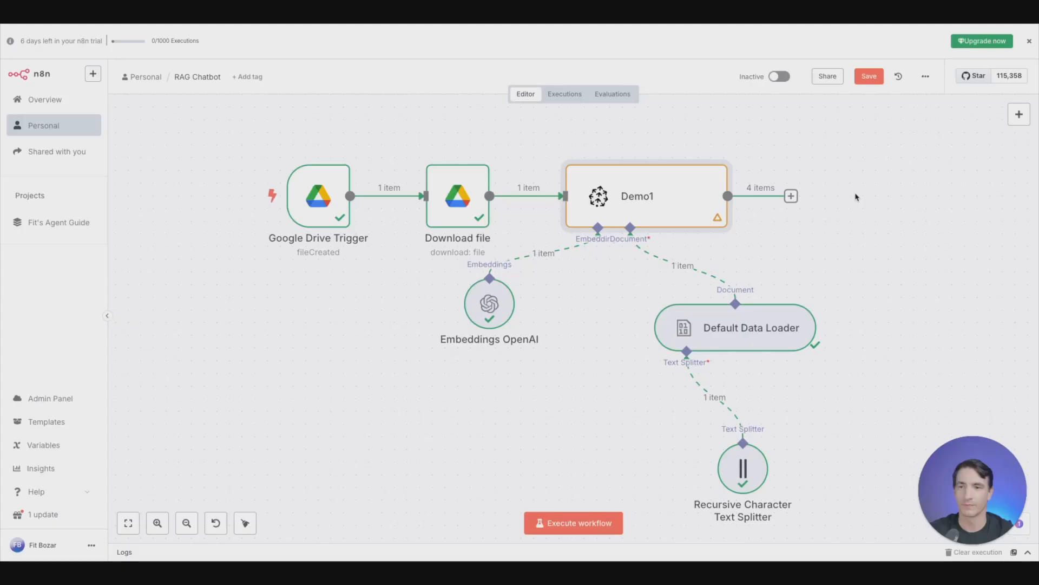
- Execute the workflow and inspect the input and output chunks of the Recursive Character Text Splitter
left_click(585, 526)
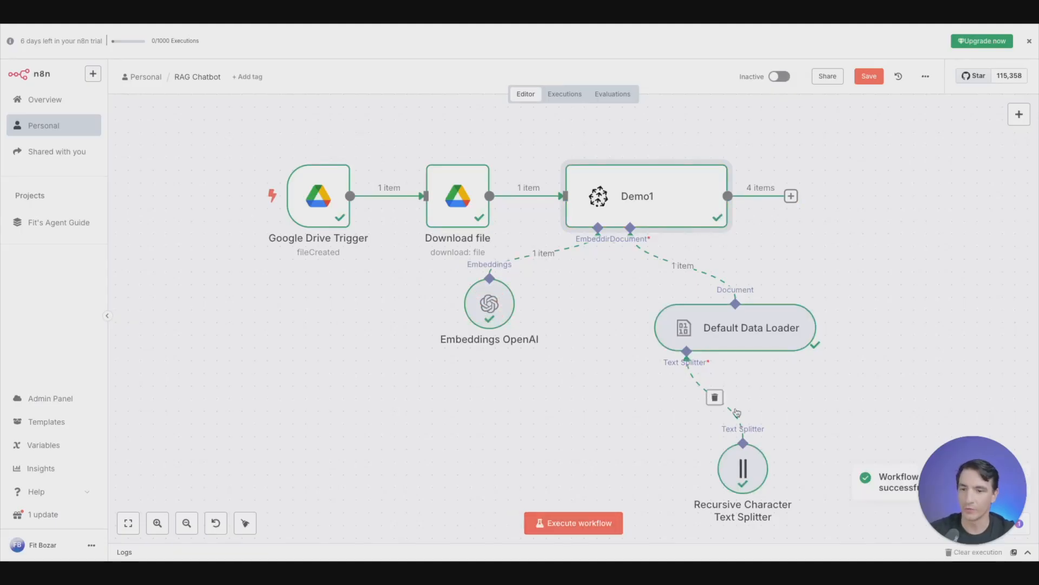
double_click(749, 459)
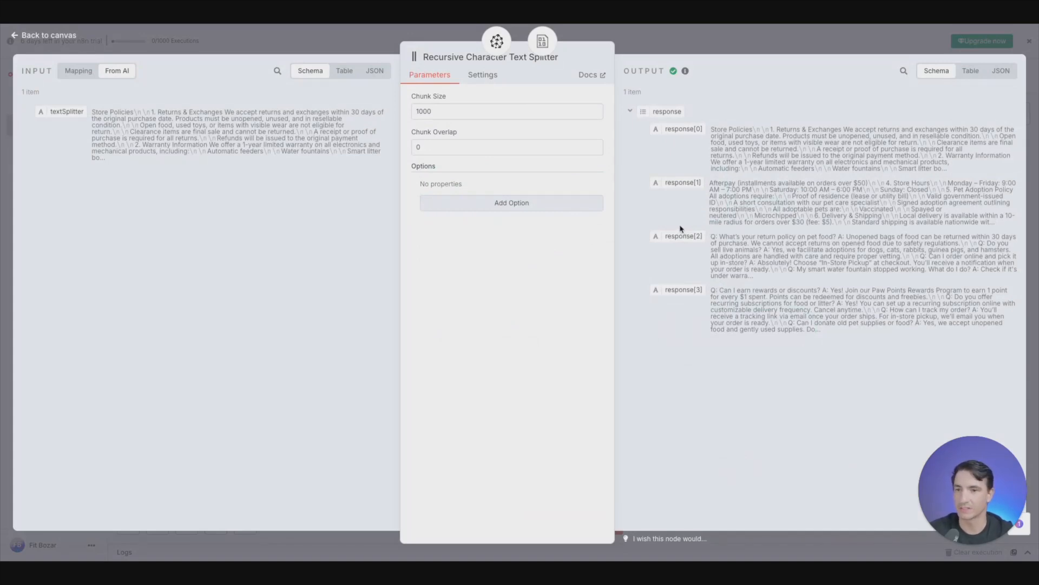
key("Escape")
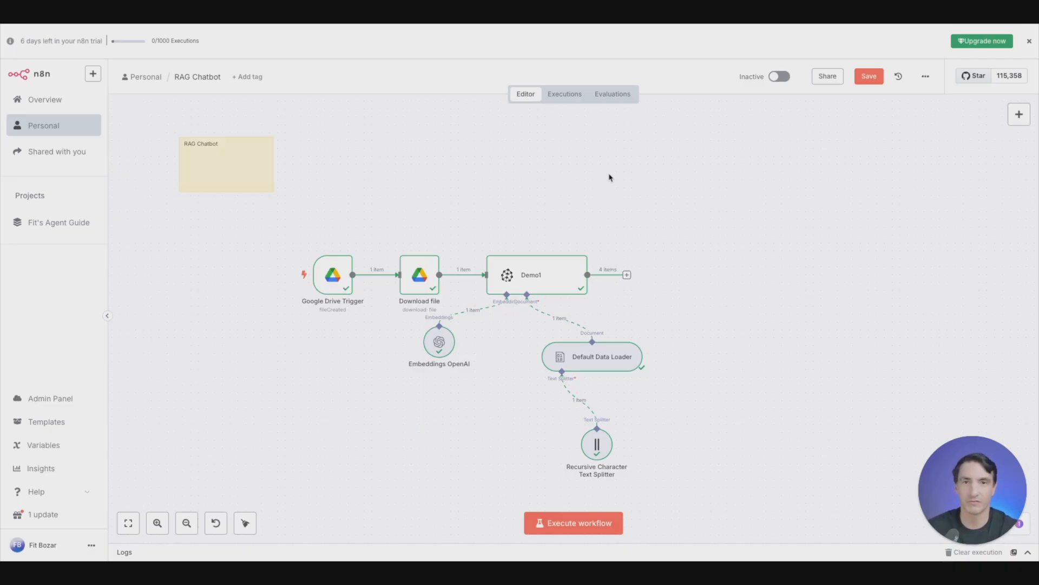
- Add a separate AI Agent node to the canvas, keeping its default parameters
left_click(1019, 114)
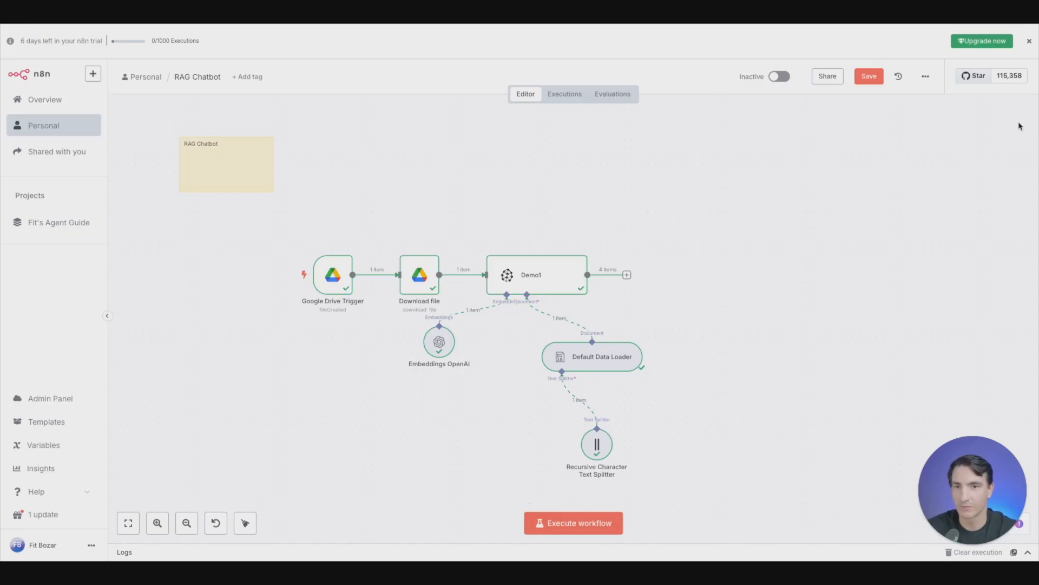
left_click(894, 191)
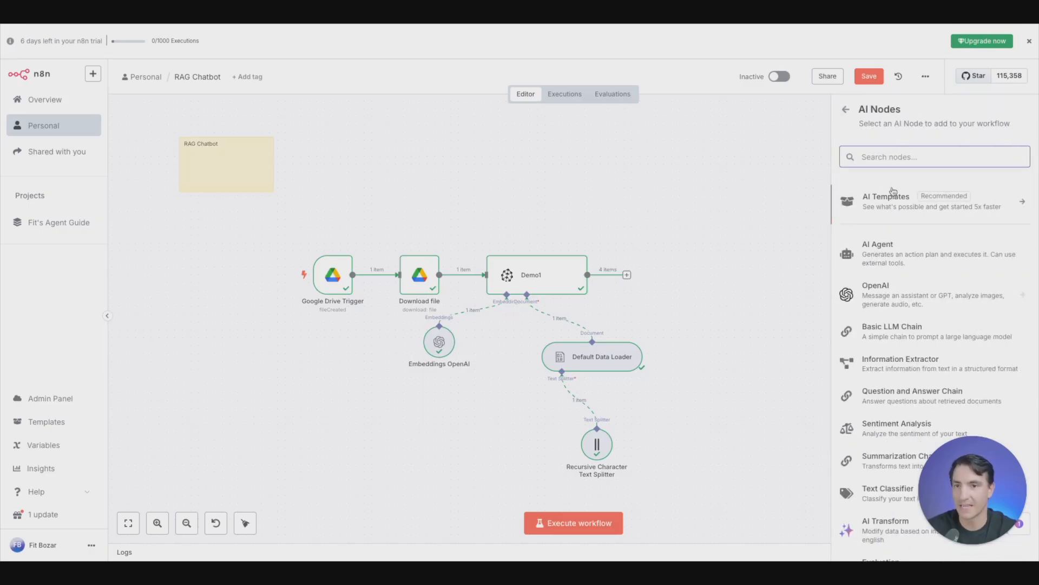
left_click(900, 250)
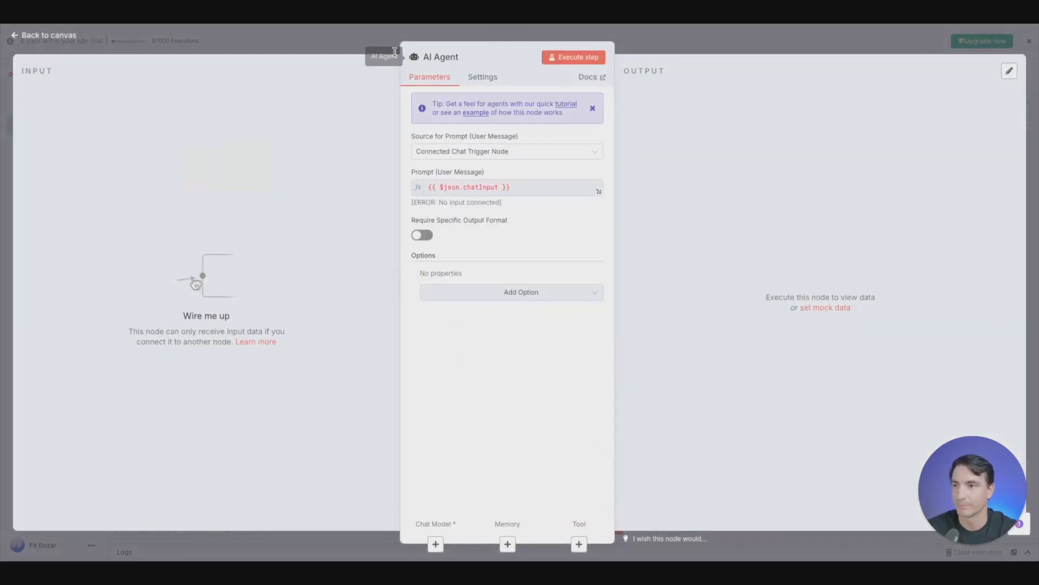
left_click(341, 47)
- Add a Chat Trigger node and place it before the AI Agent, connected to the agent's input
left_click(1018, 116)
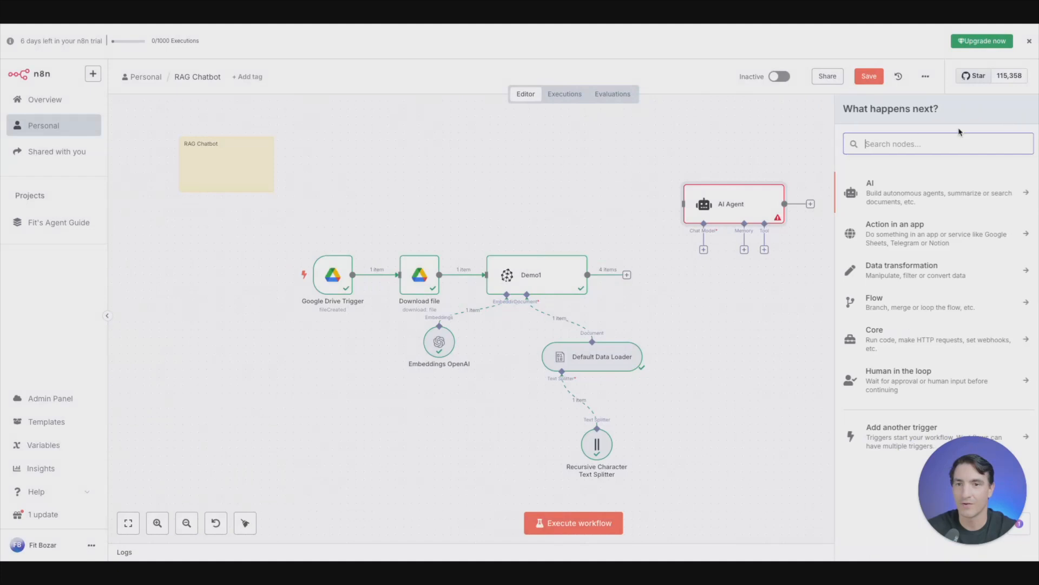
type("chat")
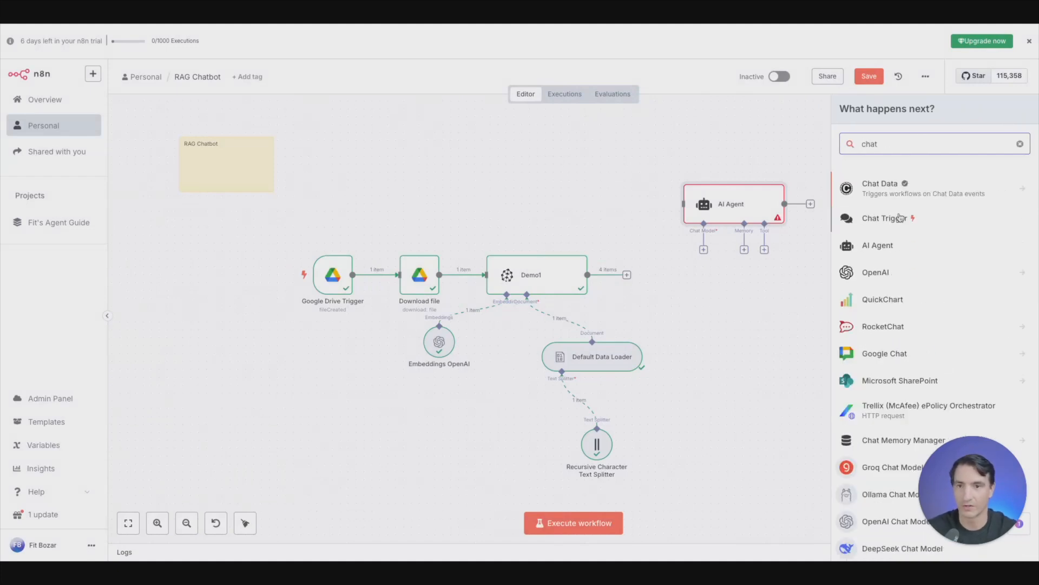
left_click(886, 186)
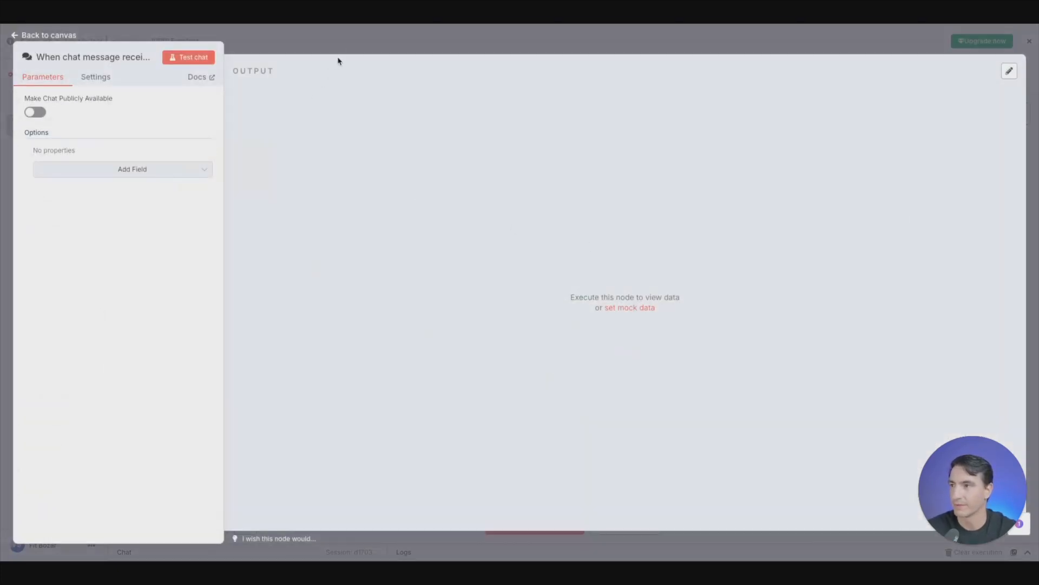
left_click(349, 48)
left_click_drag(861, 216, 683, 205)
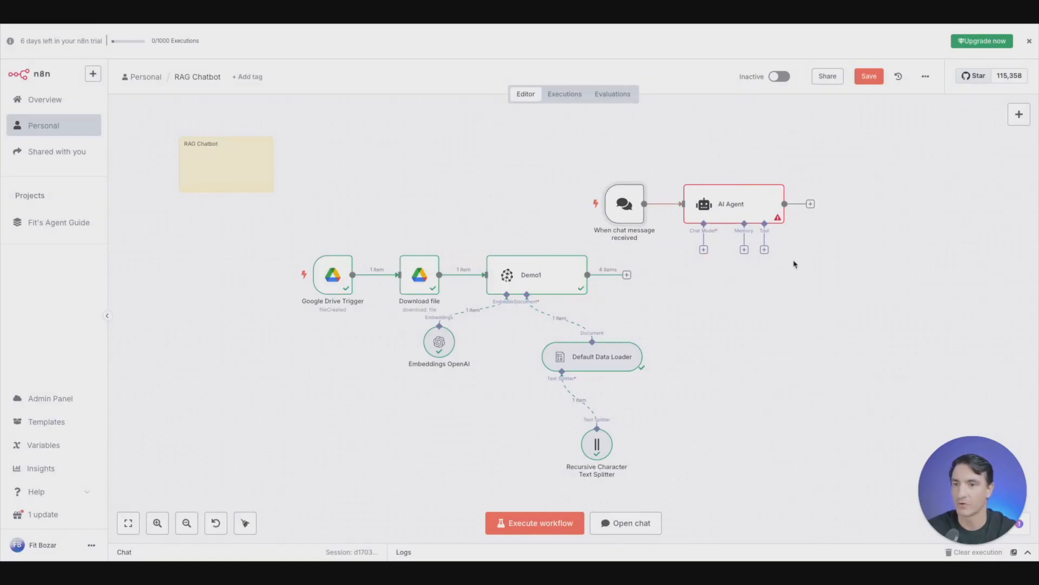
- Attach an OpenAI Chat Model to the AI Agent, keeping the OpenAi account credential and the gpt-4.1-mini model
left_click(703, 250)
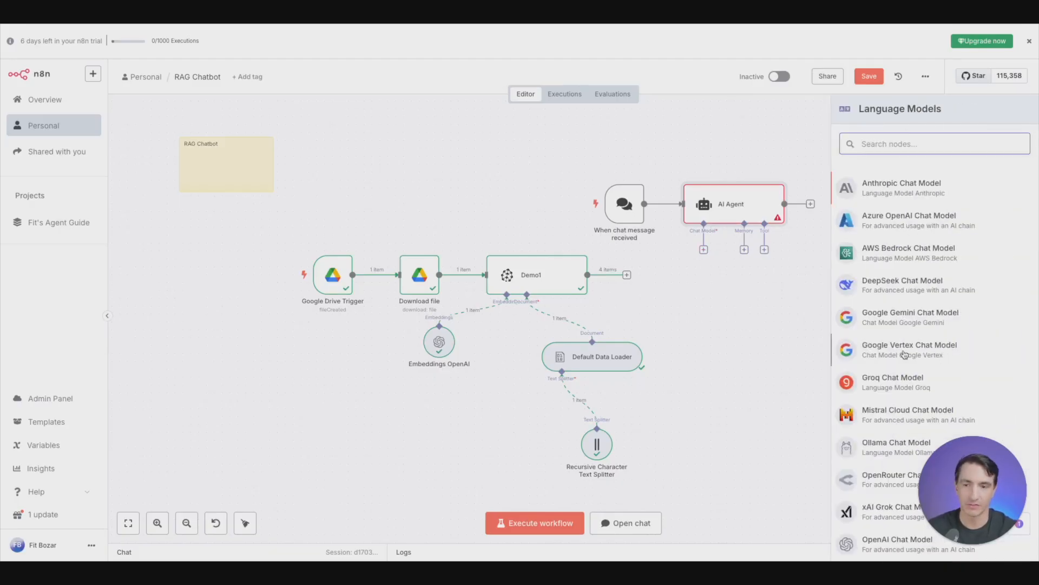
scroll(899, 390, "down", 1)
left_click(888, 525)
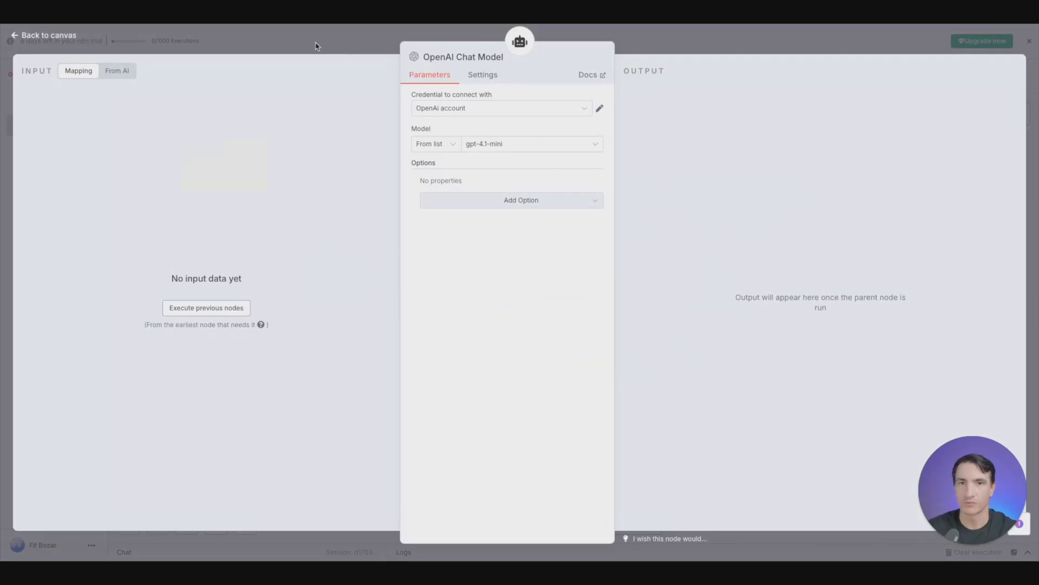
left_click(337, 43)
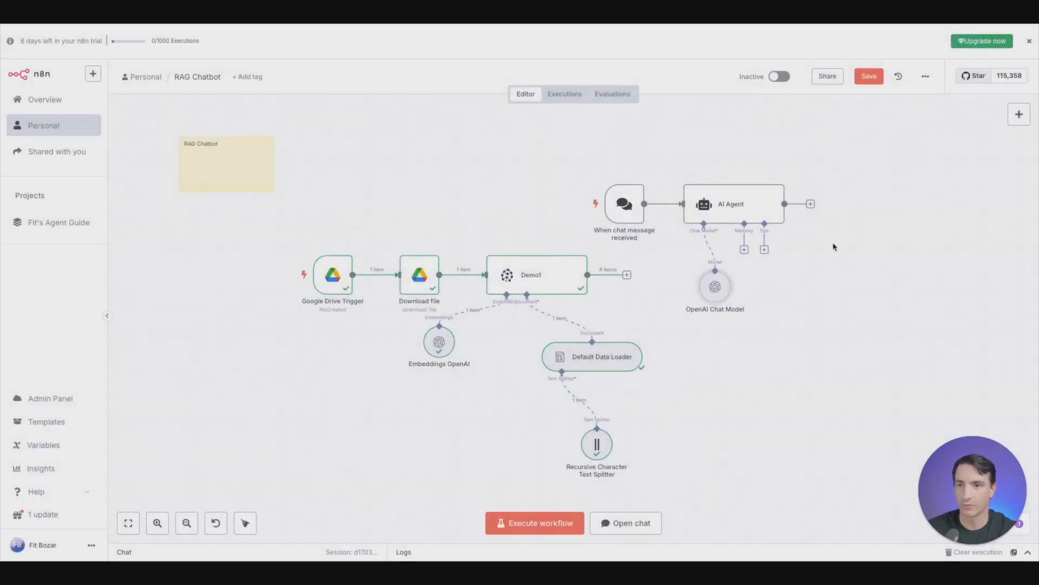
- Add a Pinecone Vector Store as a retrieval tool for the AI Agent, with the description Pet Policies
left_click(764, 250)
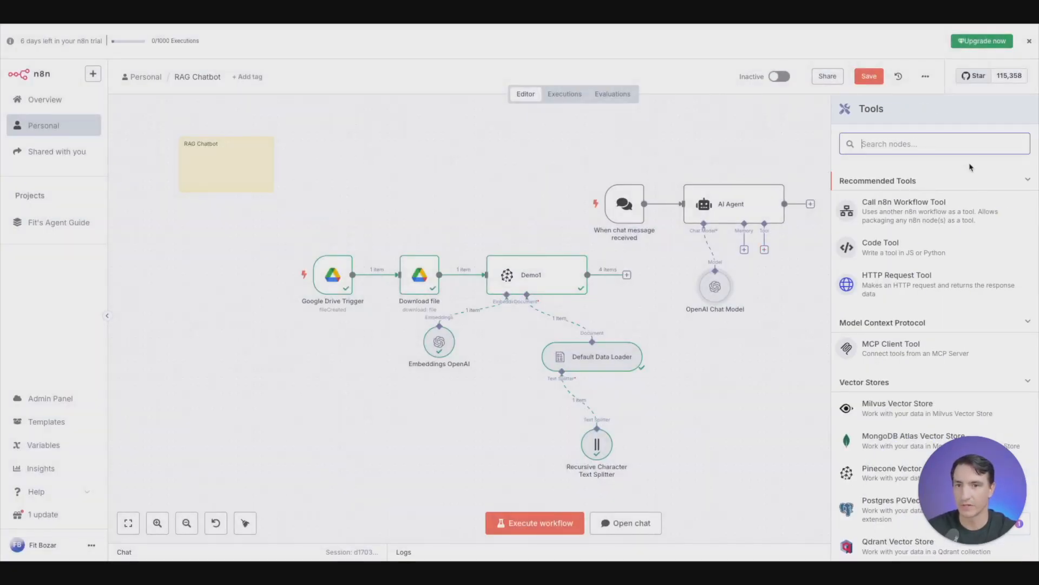
type("pince")
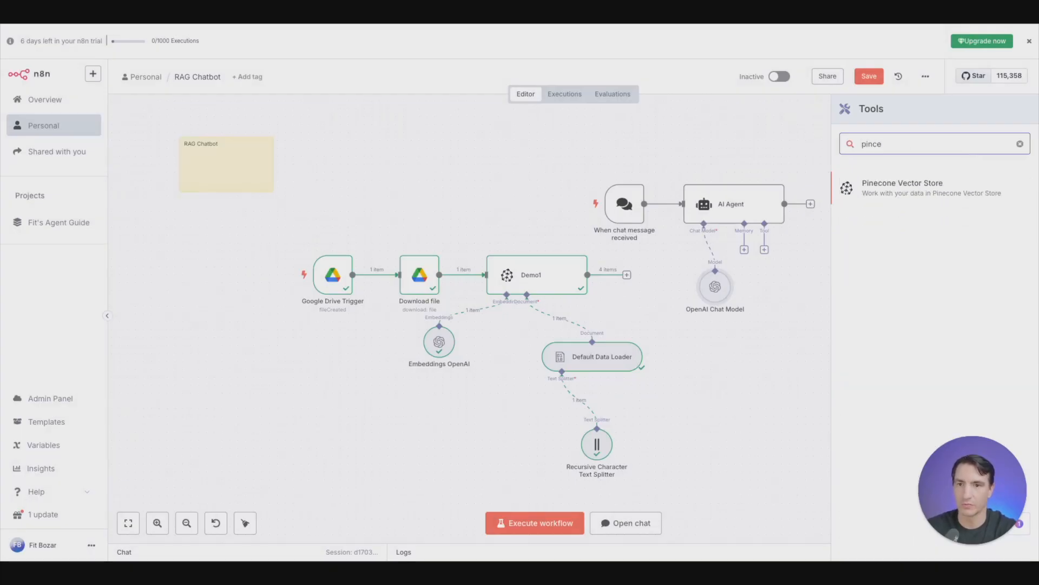
left_click(962, 188)
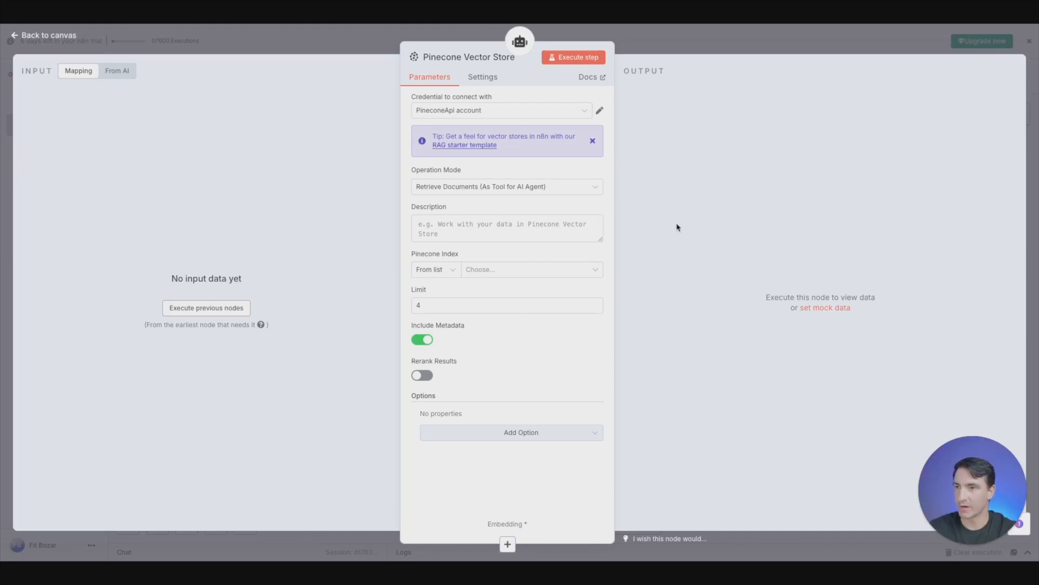
left_click(495, 225)
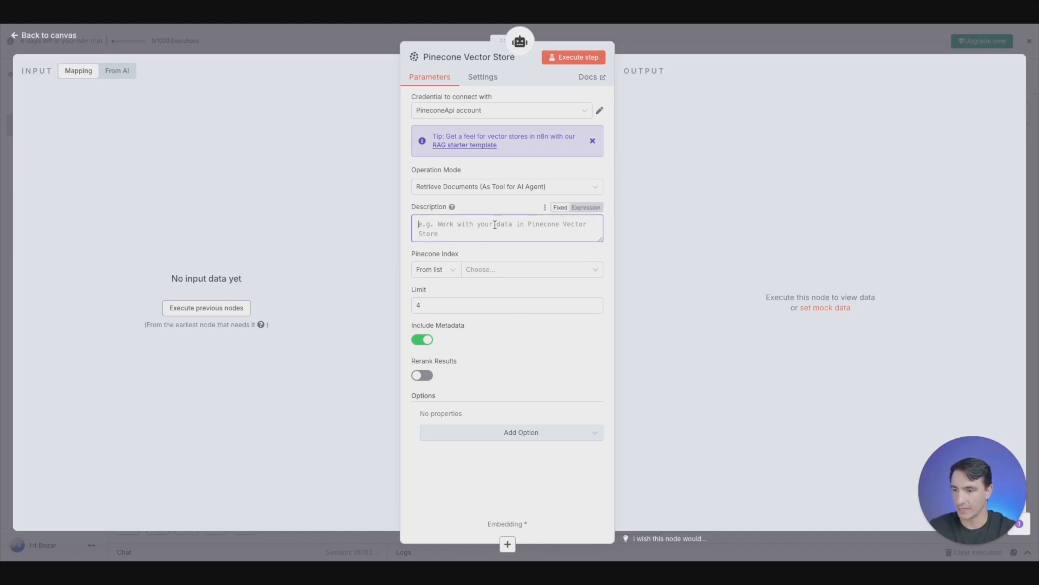
type("Pet Policies")
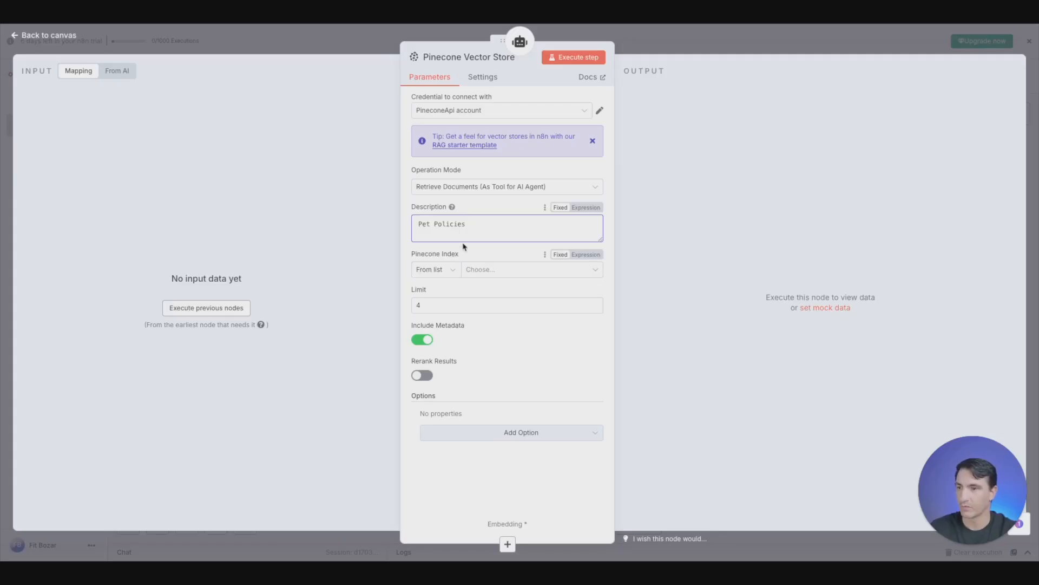
- Choose the demo1 index for the retrieval tool and add a Pinecone Namespace option set to Pet Policies
left_click(503, 271)
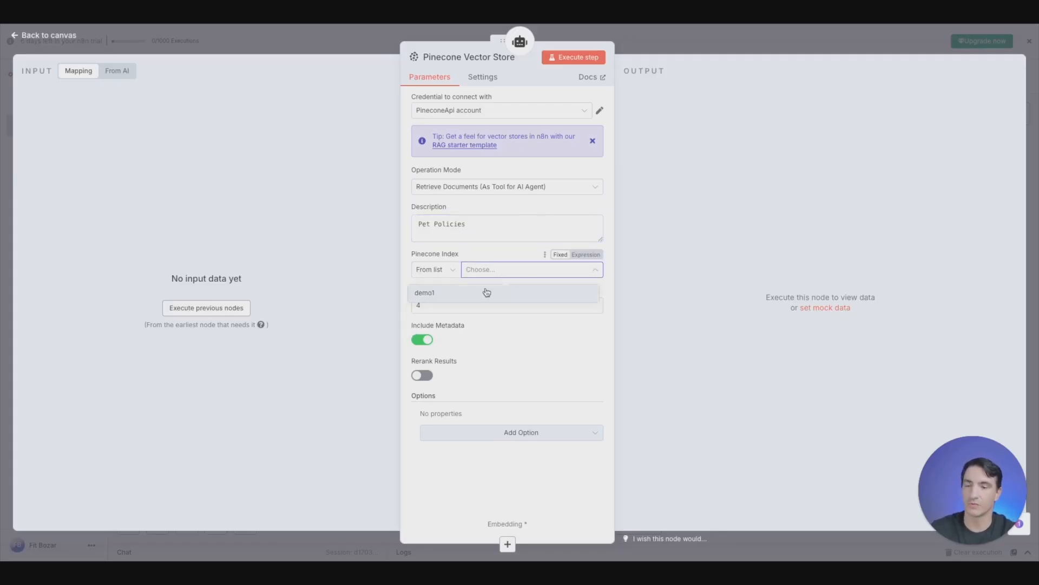
left_click(447, 294)
left_click(505, 432)
left_click(484, 460)
left_click(498, 432)
type("Pet Policies")
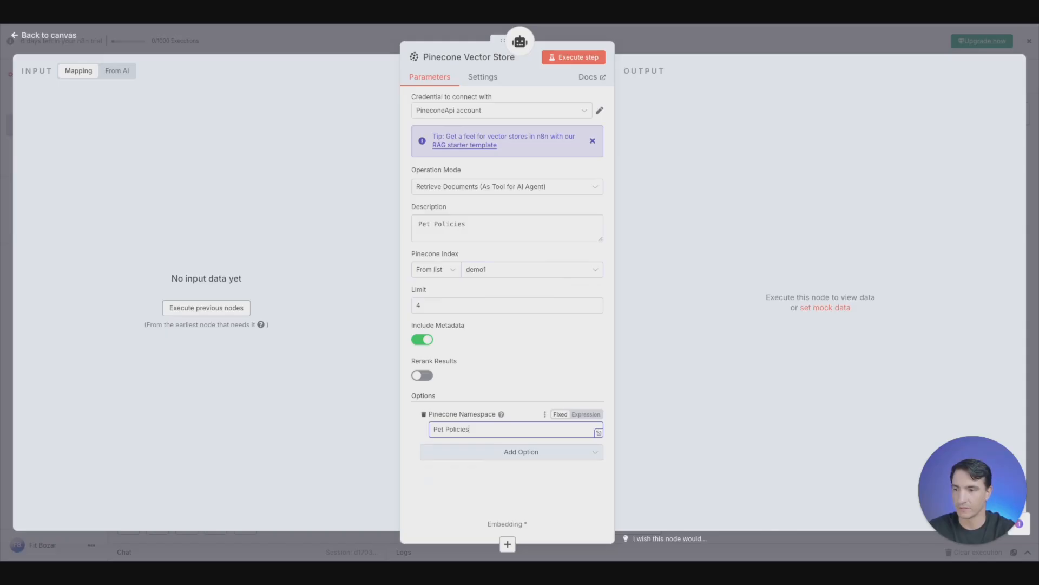
- Move the retrieval Pinecone Vector Store below the AI Agent and attach an Embeddings OpenAI node to it with the OpenAi account credential
left_click(325, 49)
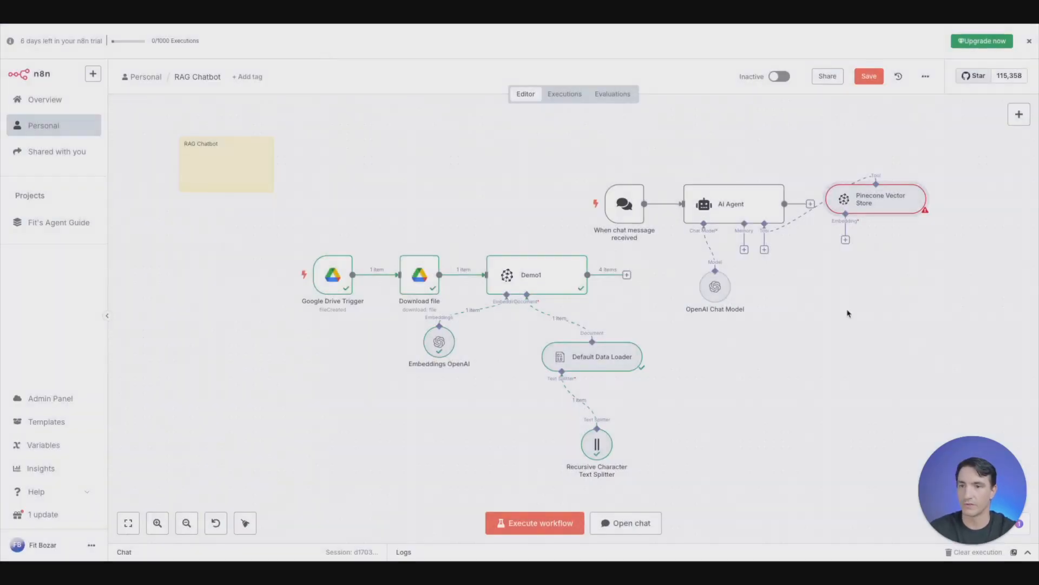
left_click_drag(857, 204, 822, 340)
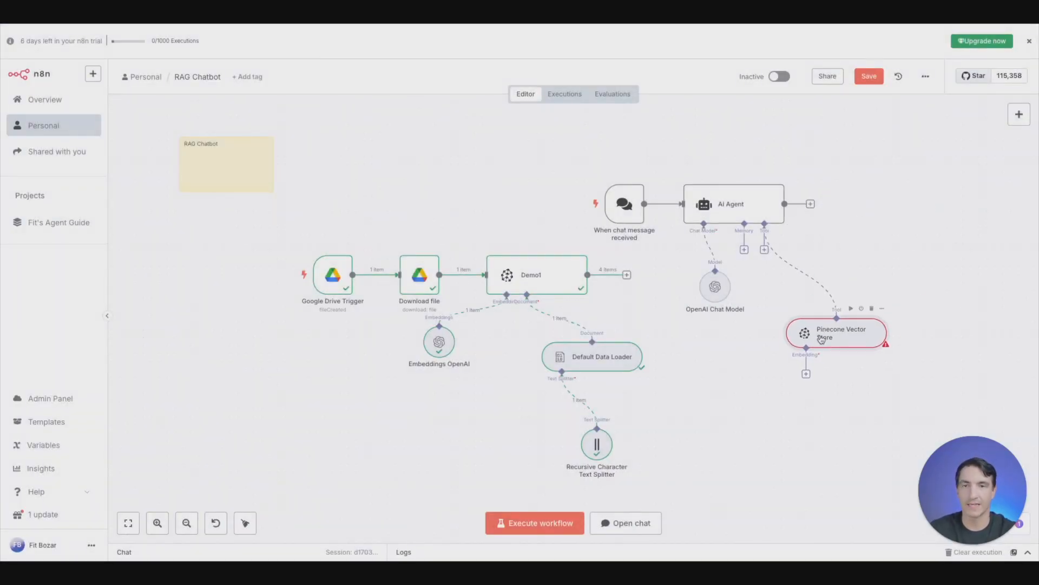
left_click(806, 374)
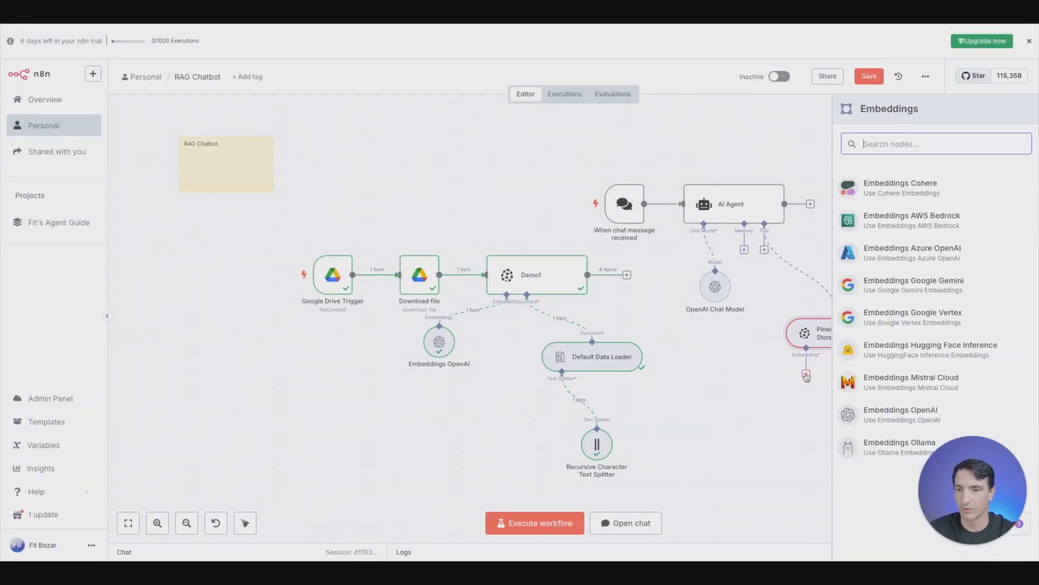
left_click(899, 415)
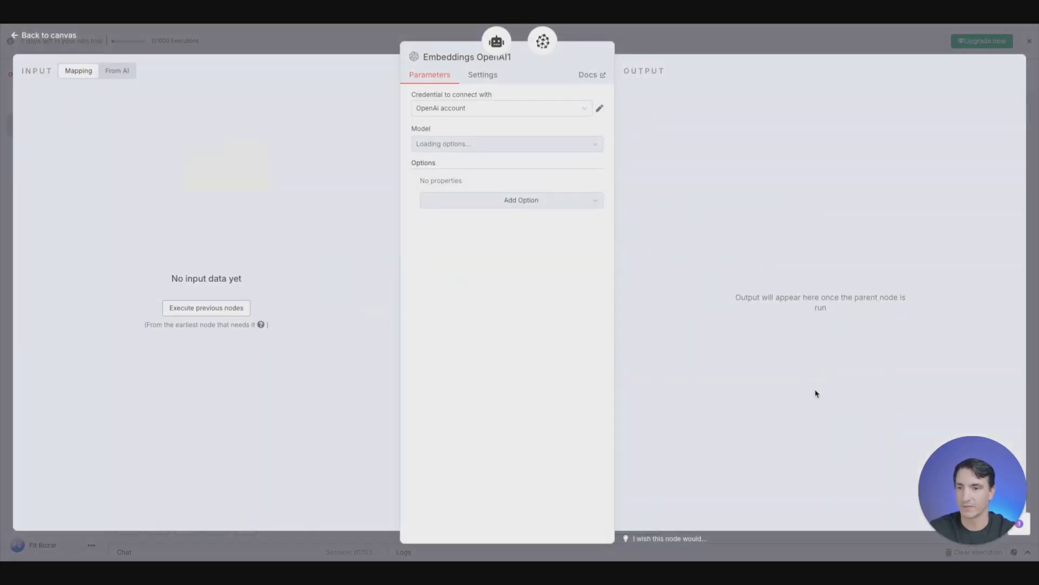
left_click(349, 43)
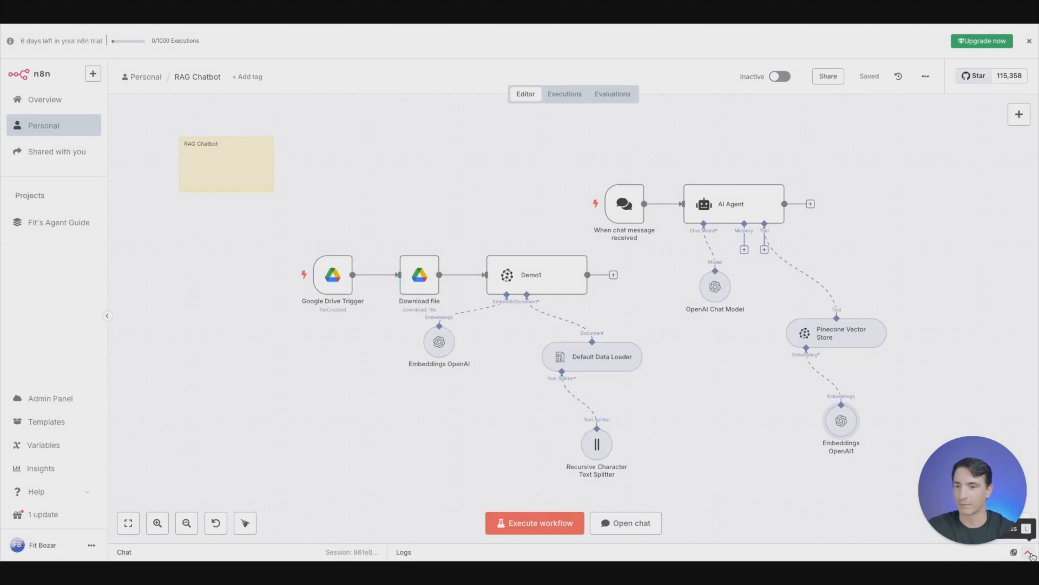
- Test the chatbot by sending the chat message "Does pet paradise offer a rewards program?"
left_click(1029, 552)
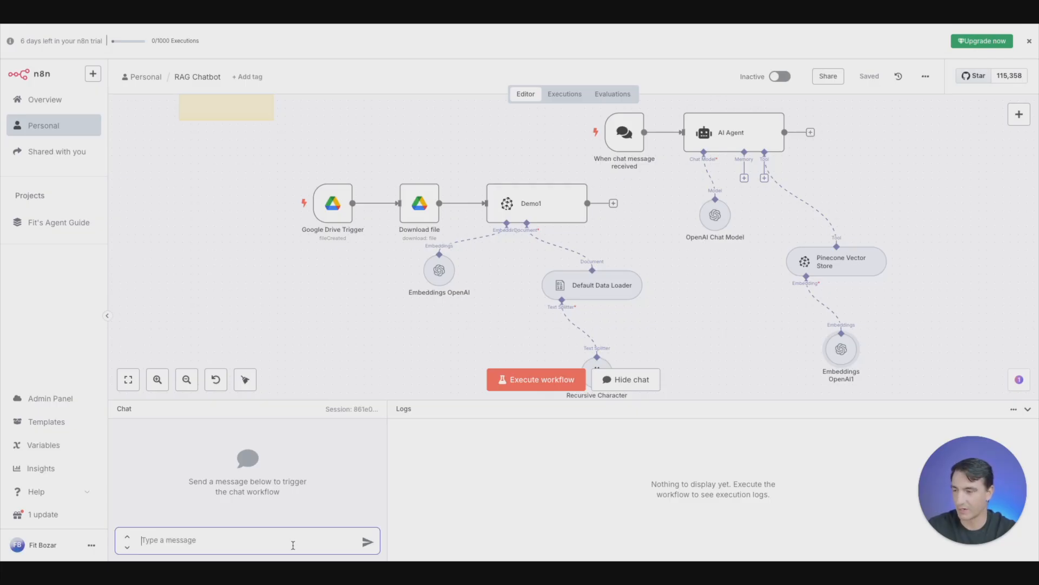
type("Does pet paradise offer a ")
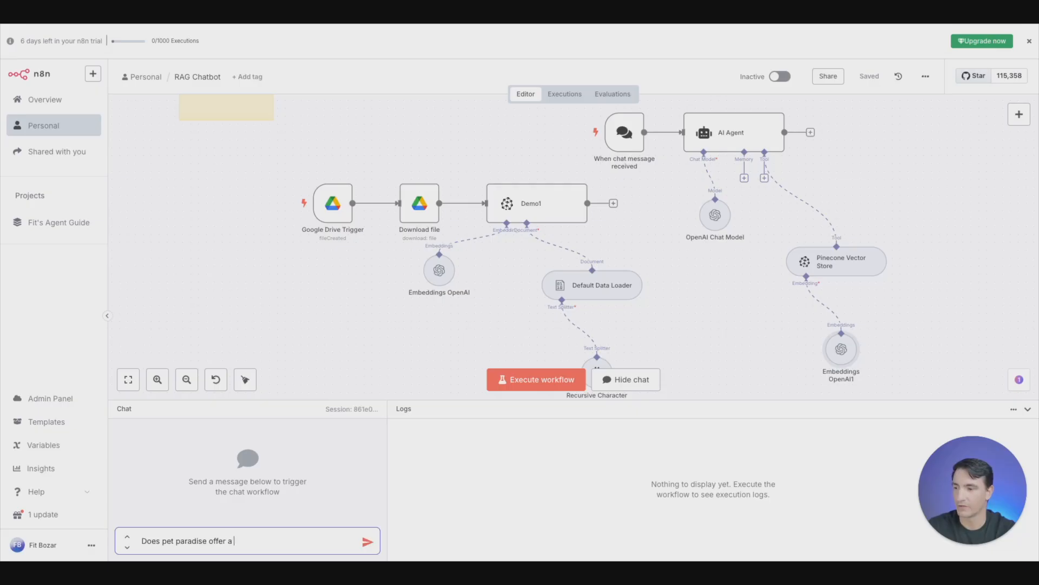
type("rewards program?")
key("Return")
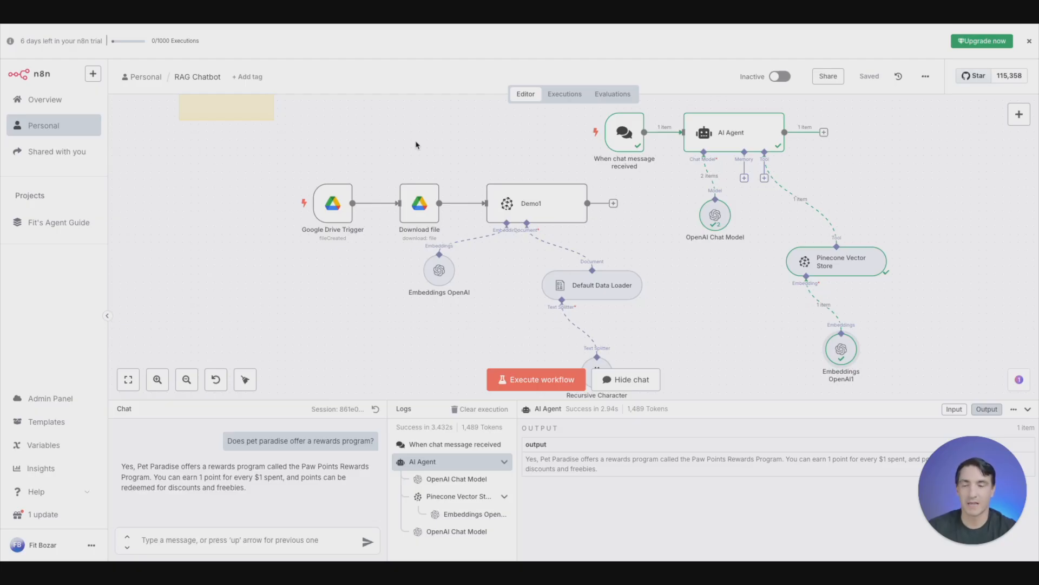
scroll(704, 290, "up", 1)
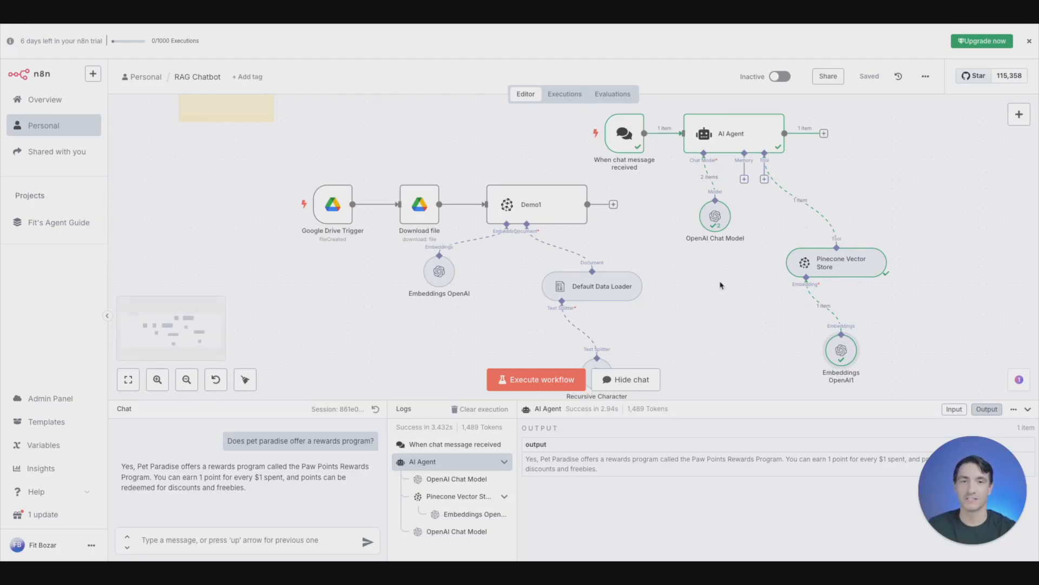